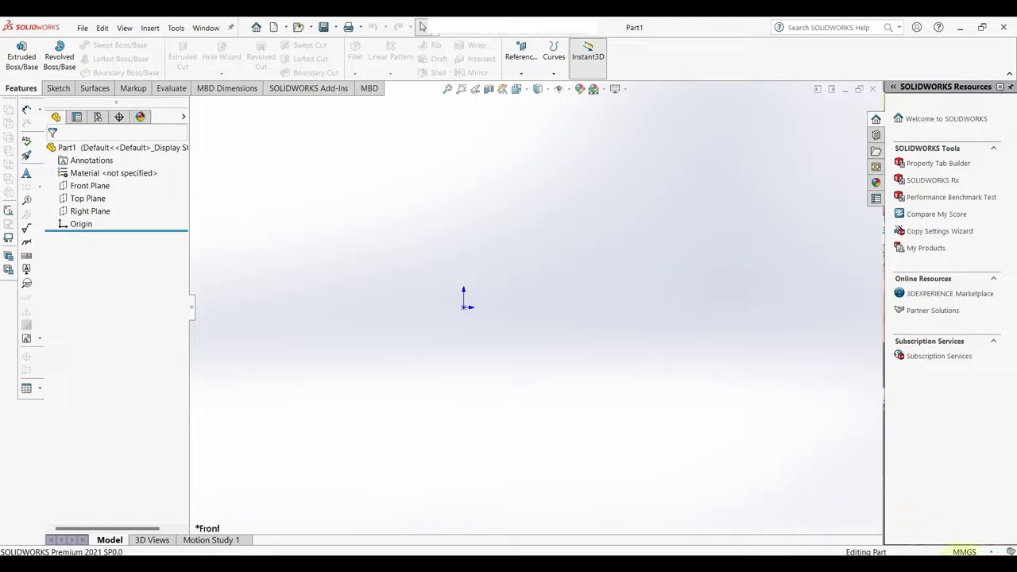
Step: Start a new sketch on the Front Plane
click(961, 549)
click(937, 506)
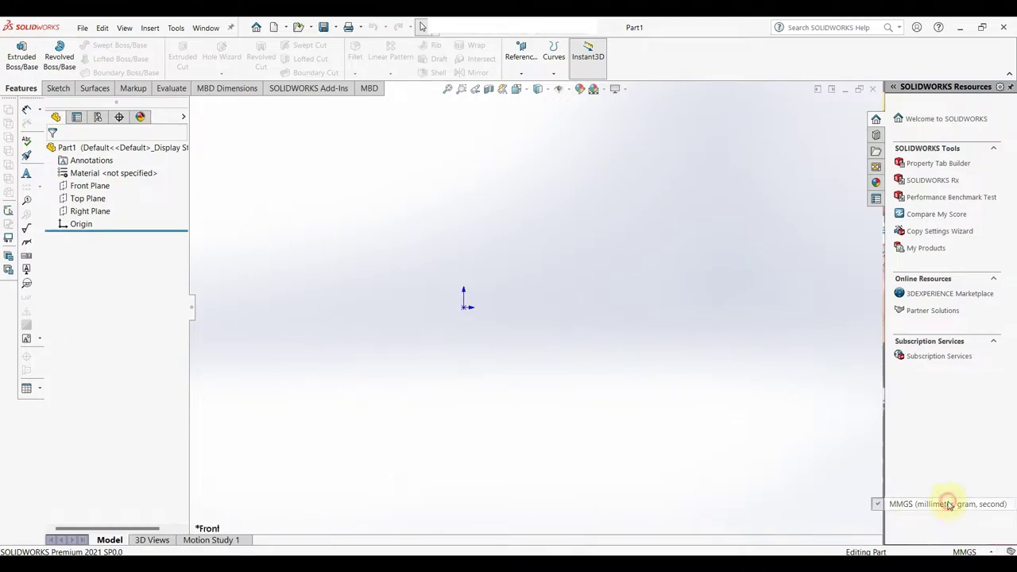
click(97, 188)
click(103, 170)
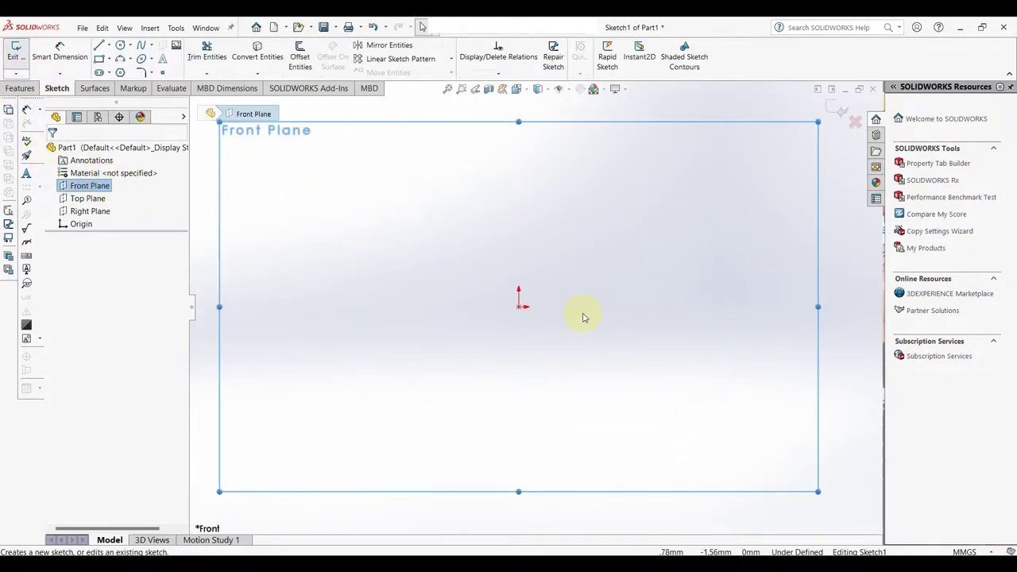
Step: Draw a vertical construction line rising straight up from the origin
key(l)
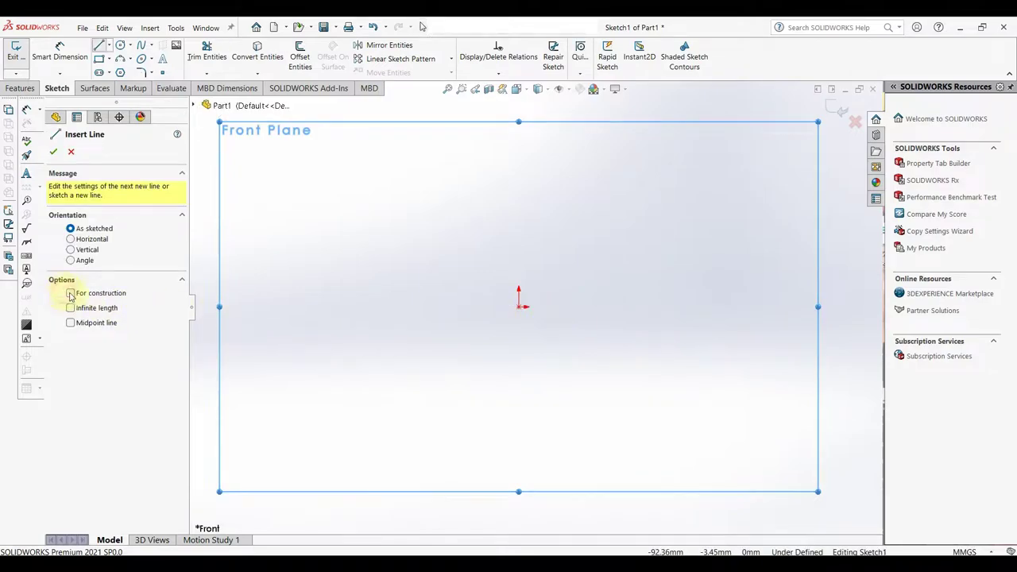
click(518, 307)
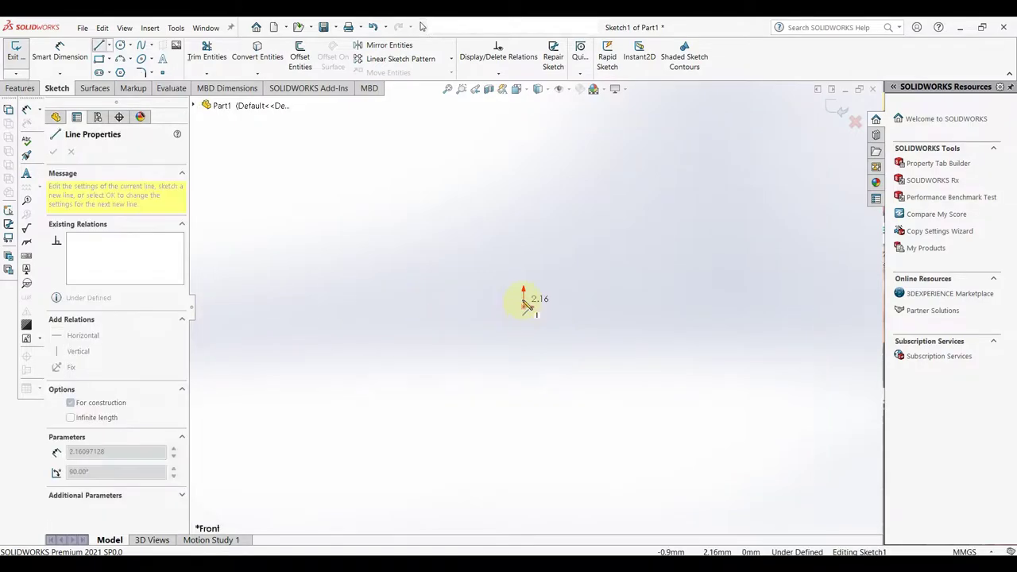
click(533, 151)
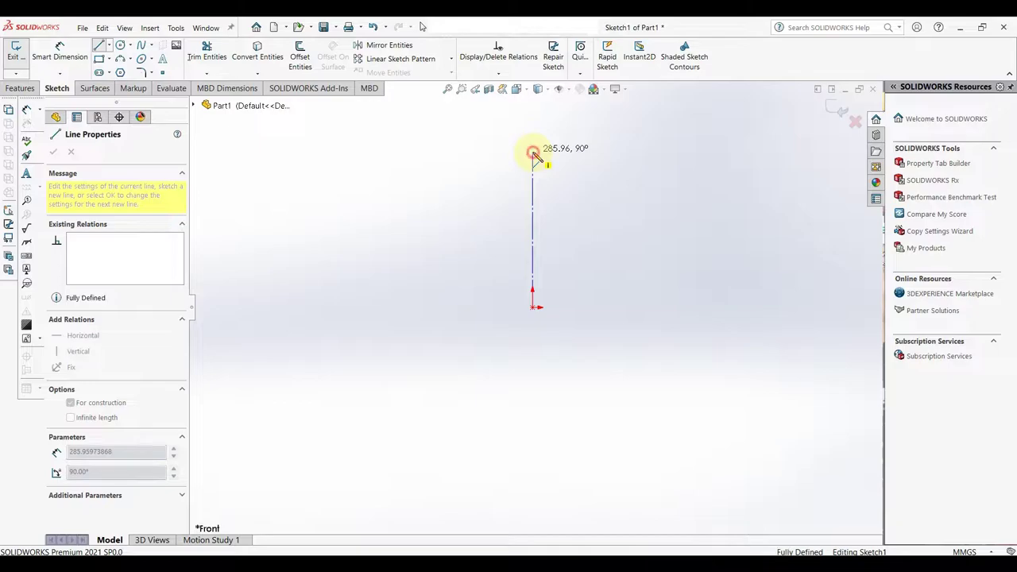
right_click(539, 159)
click(566, 161)
key(d)
Step: Dimension the construction line to 215.9 mm and fit the sketch in view
click(533, 245)
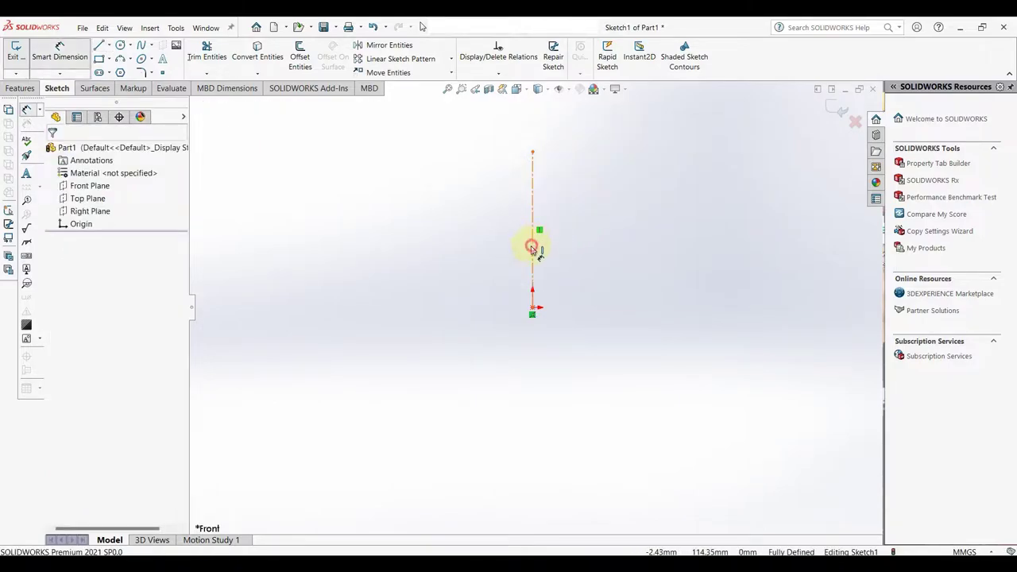
click(505, 260)
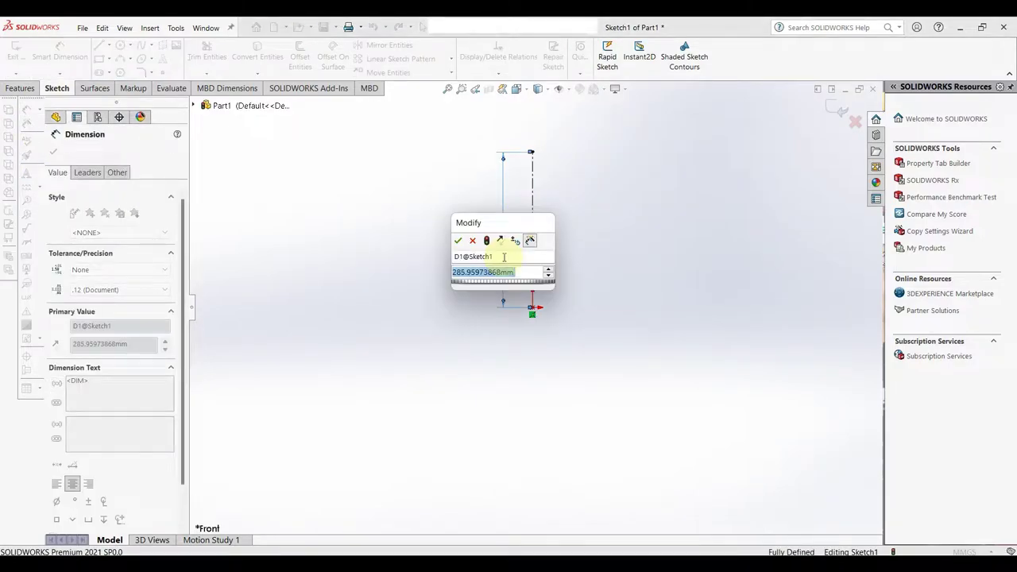
text(215.9)
key(Return)
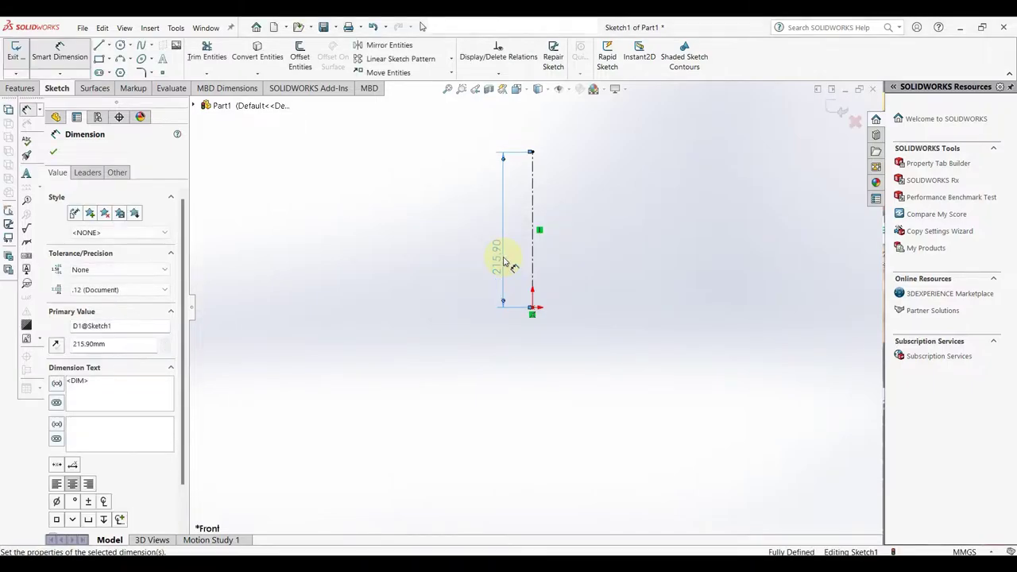
key(f)
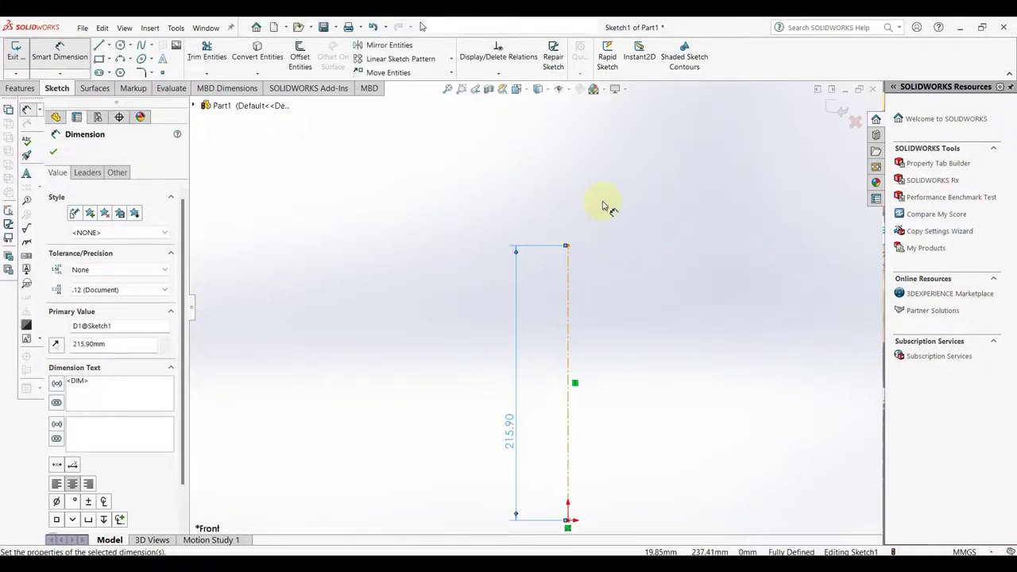
right_drag(586, 198, 558, 203)
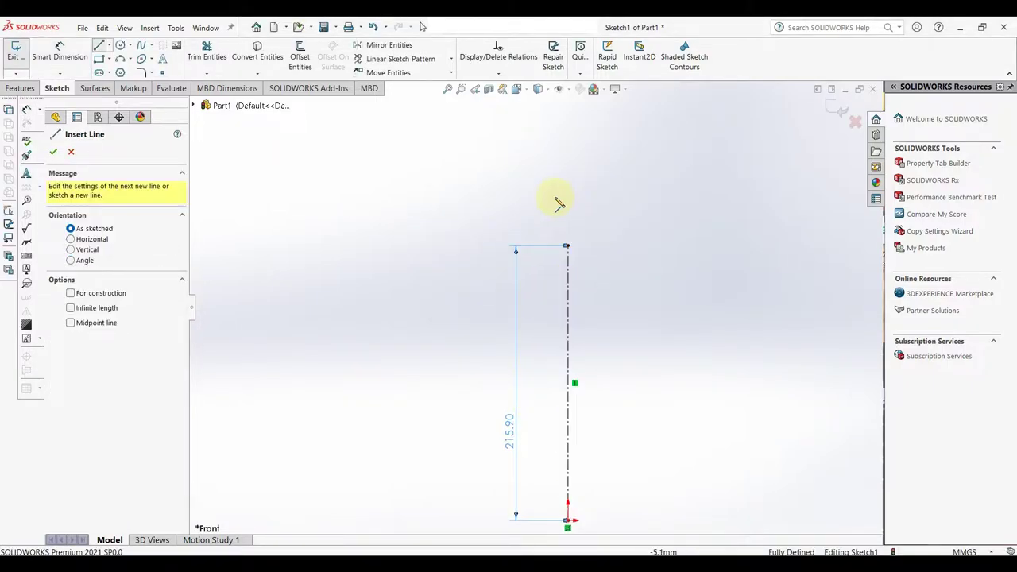
Step: Draw the open stepped rim profile left of the centerline's top
click(469, 248)
click(407, 246)
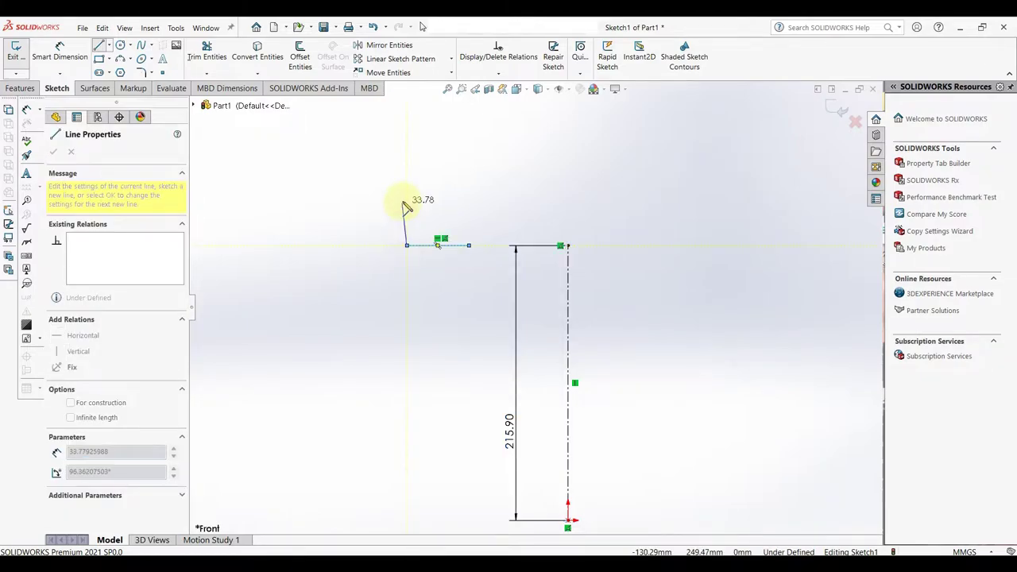
click(406, 196)
click(377, 196)
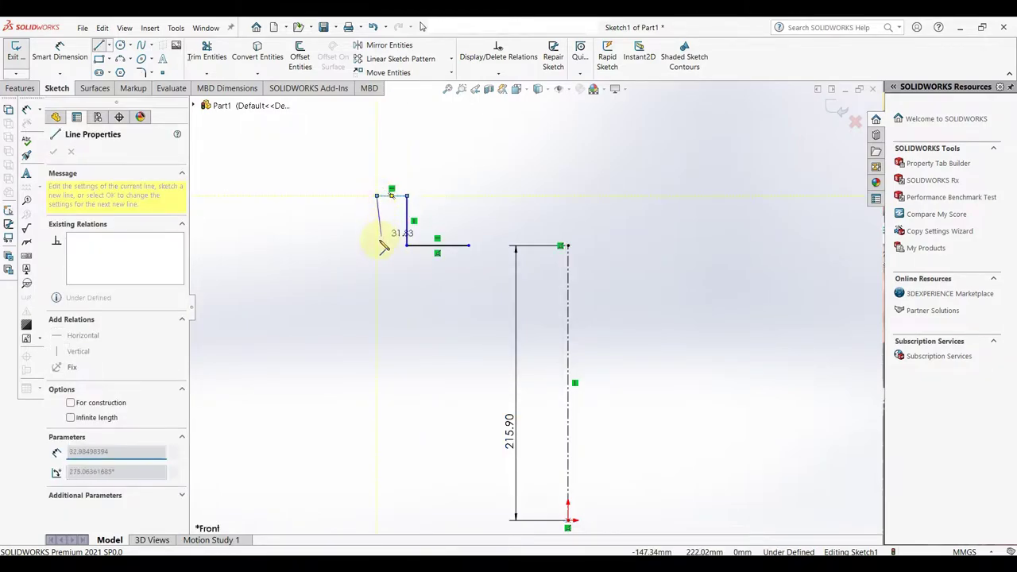
click(377, 266)
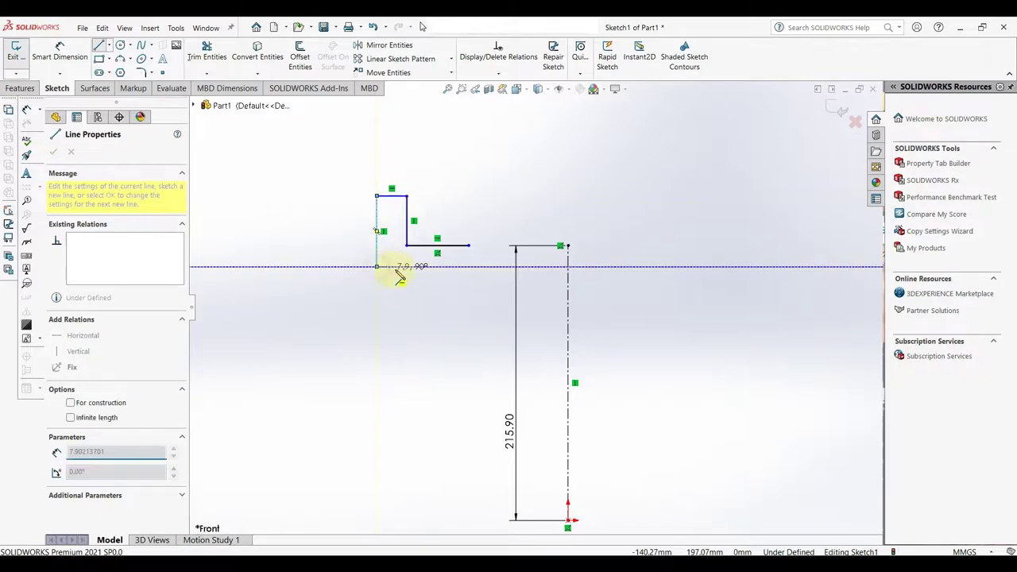
right_click(447, 274)
click(463, 276)
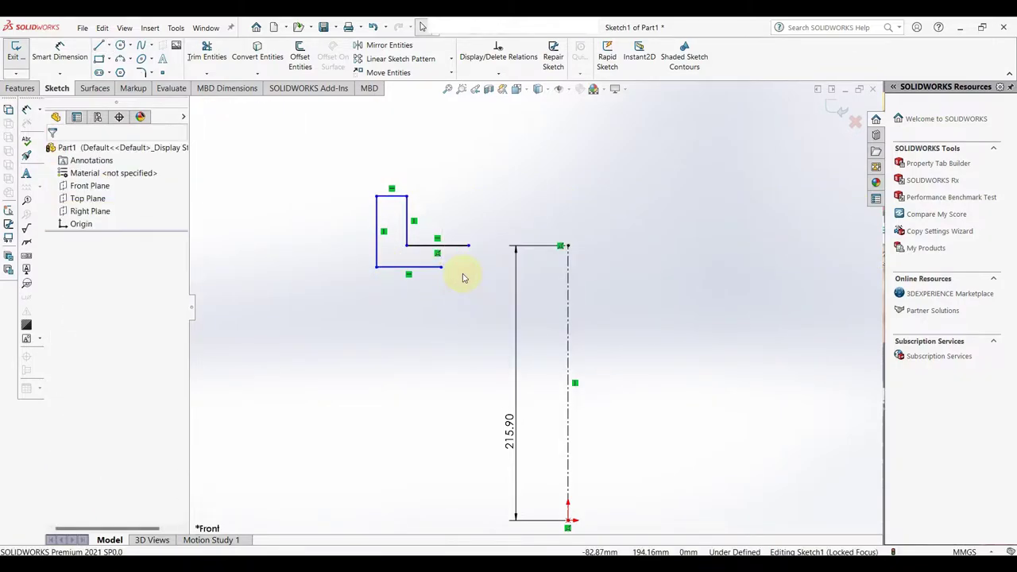
Step: Dimension the profile's distance from the centerline's top endpoint to 60 mm
right_drag(454, 419, 454, 357)
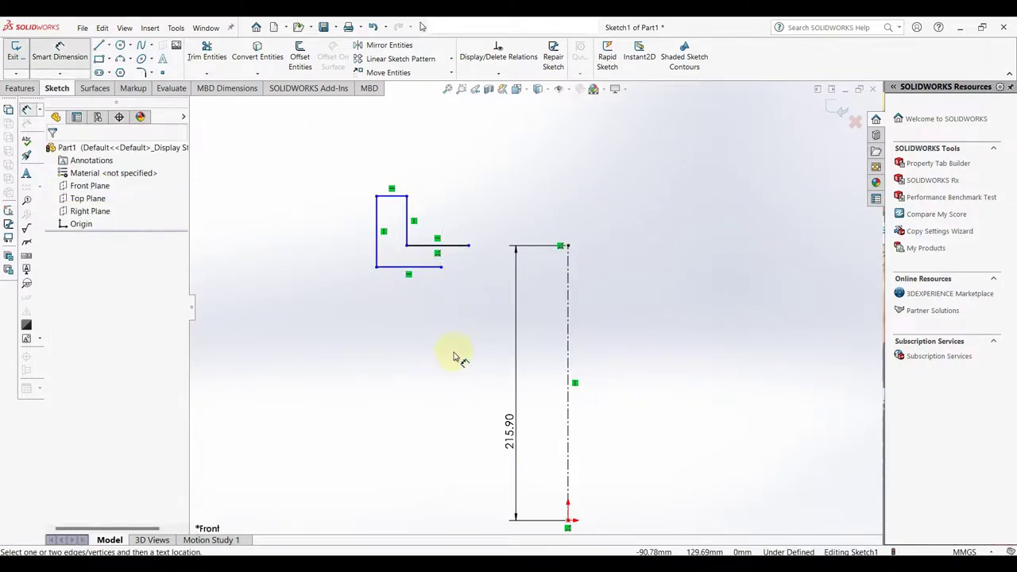
click(469, 248)
click(571, 240)
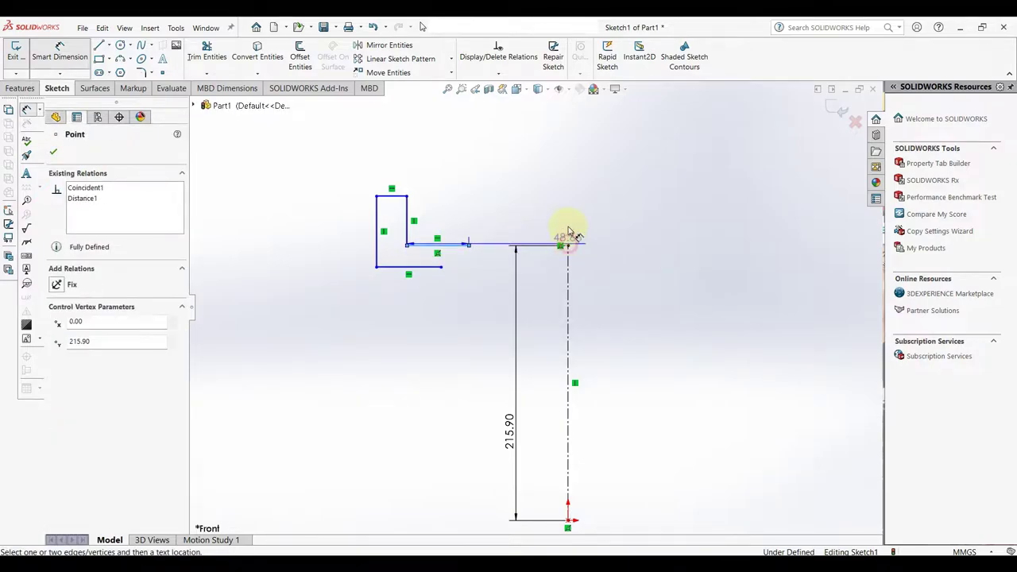
click(568, 232)
key(Escape)
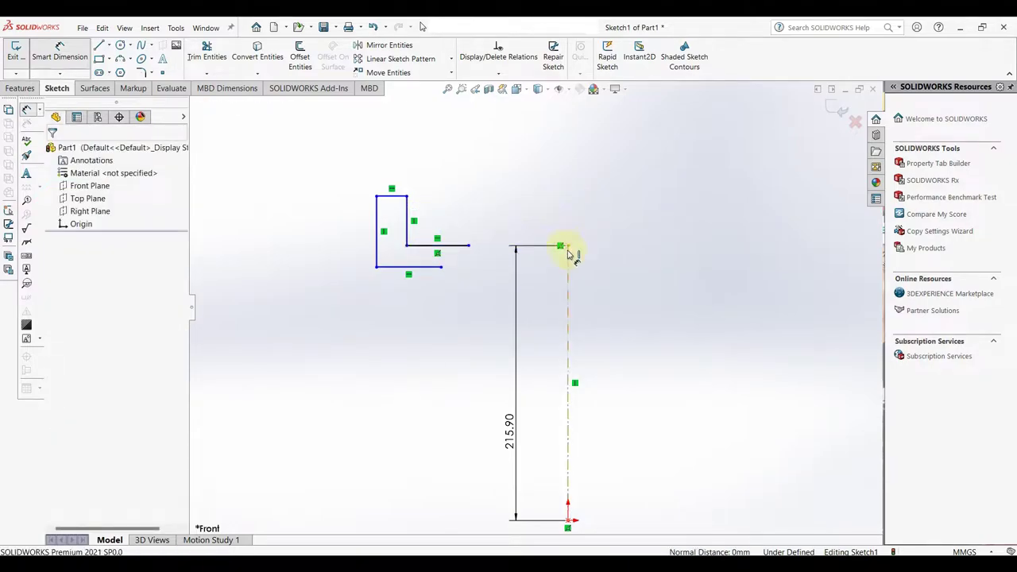
click(568, 247)
click(469, 246)
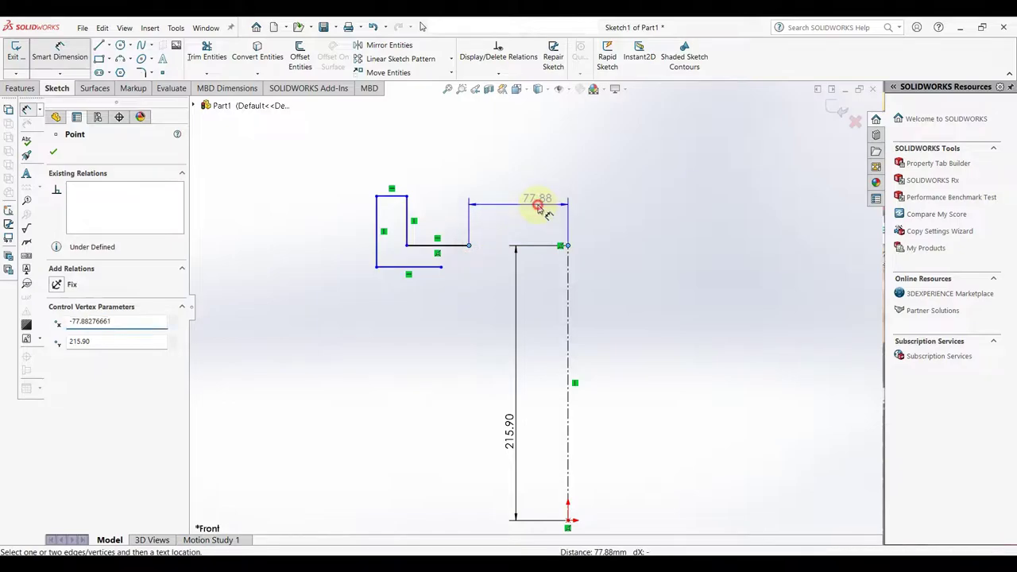
click(538, 207)
text(60)
key(Return)
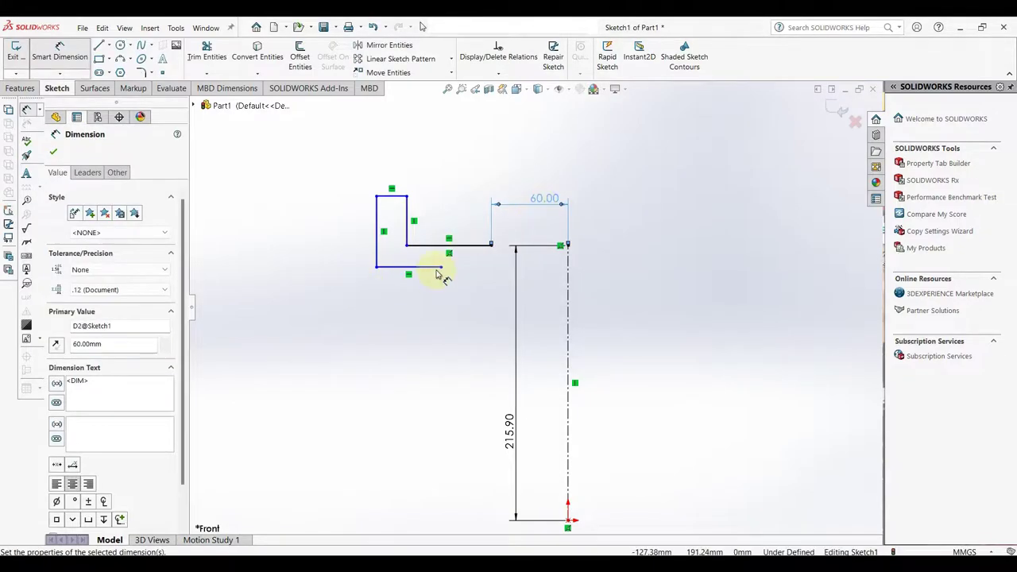
Step: Dimension the horizontal line to 37 mm, the step height to 10 mm and the top width to 8 mm
click(477, 246)
click(468, 220)
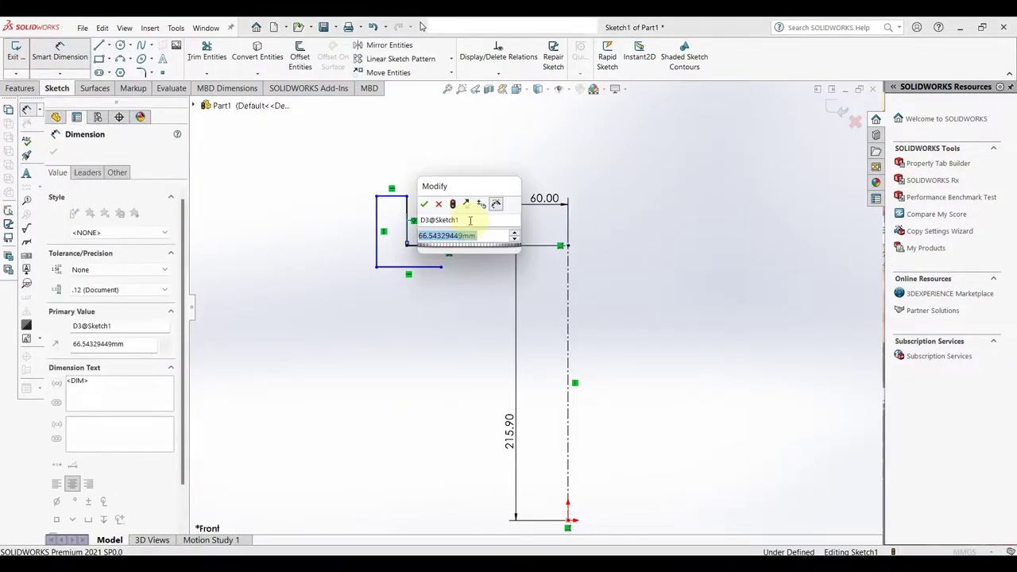
text(37)
key(Return)
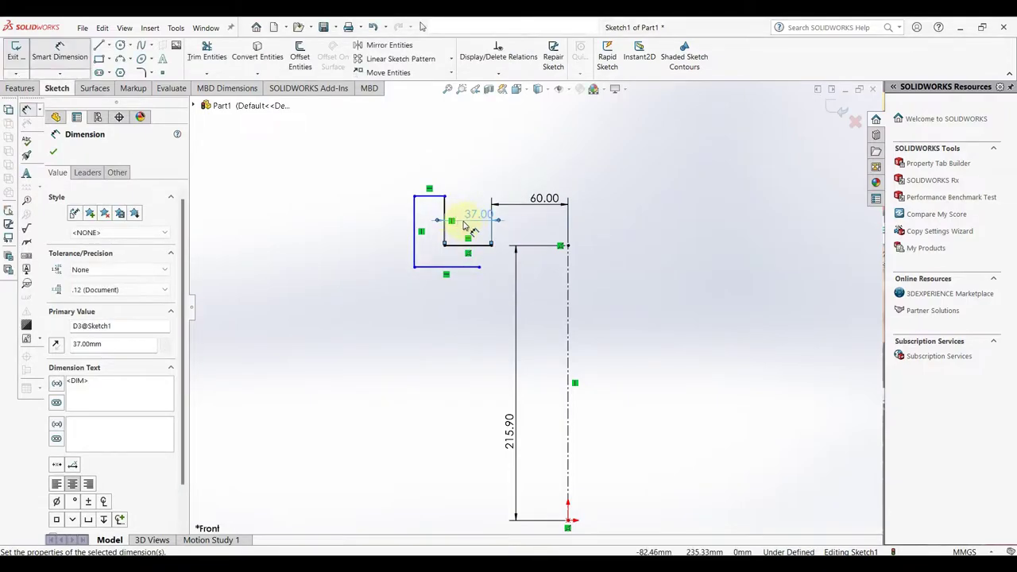
click(445, 220)
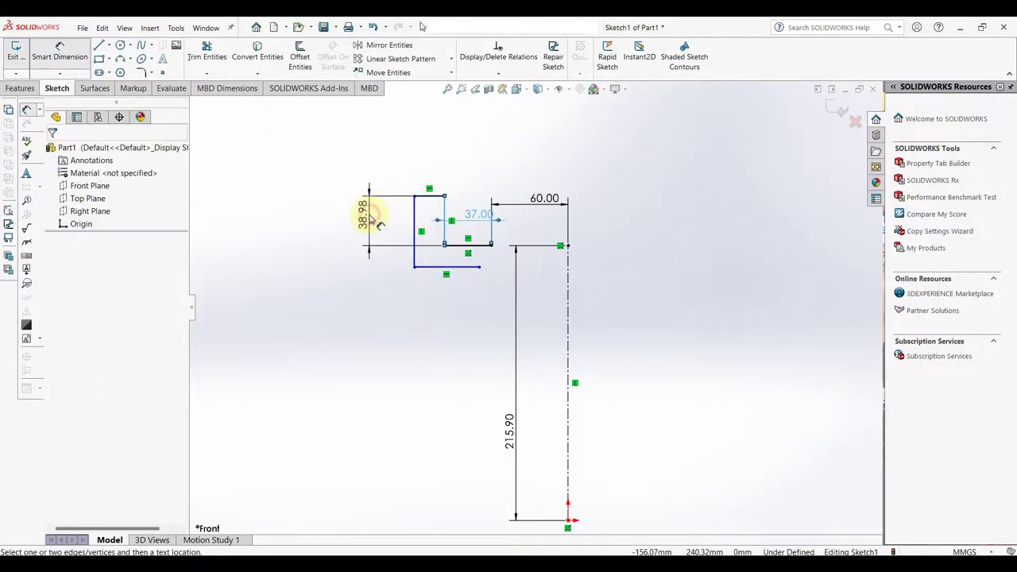
click(369, 219)
text(10)
key(Return)
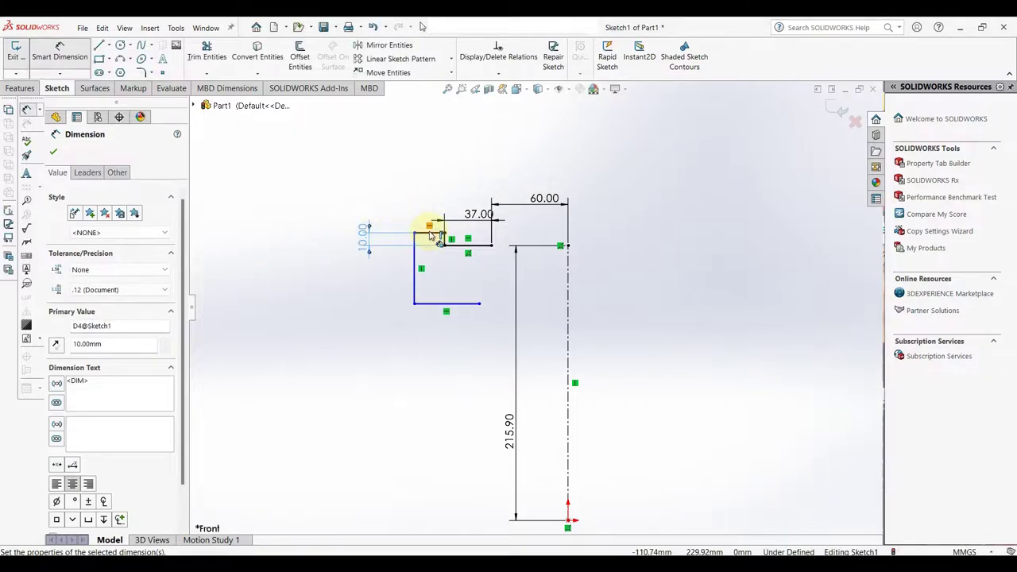
click(429, 231)
click(432, 213)
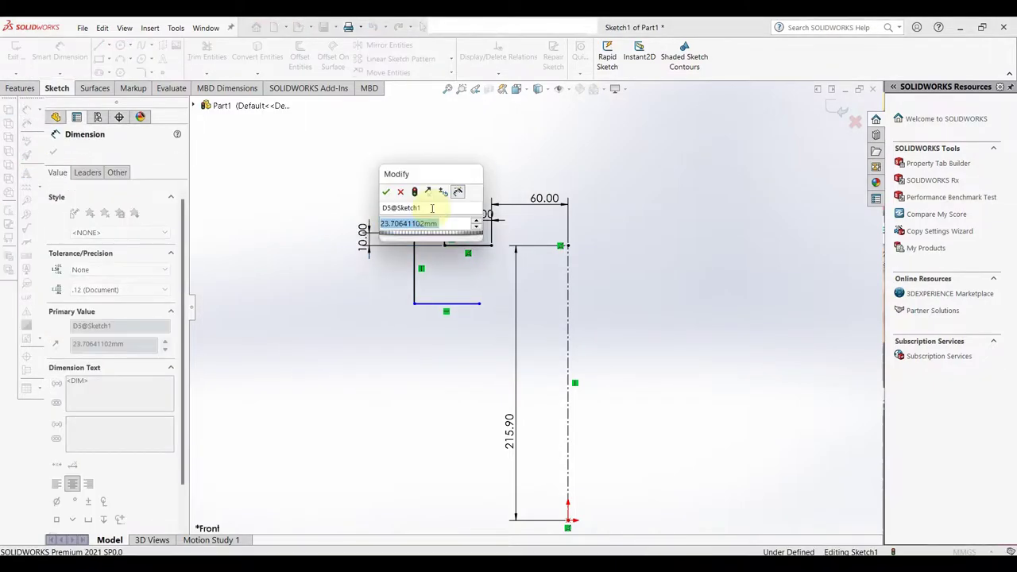
text(8)
key(Return)
Step: Dimension the left upright to 30 mm and the bottom line to 45 mm, then exit the sketch
scroll(443, 261, down, 4)
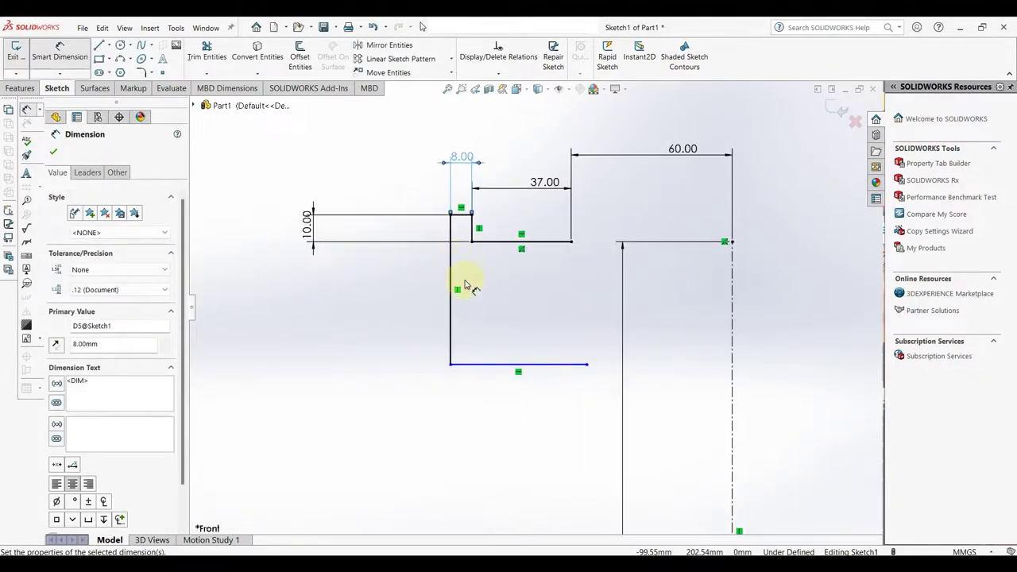
click(453, 292)
click(429, 298)
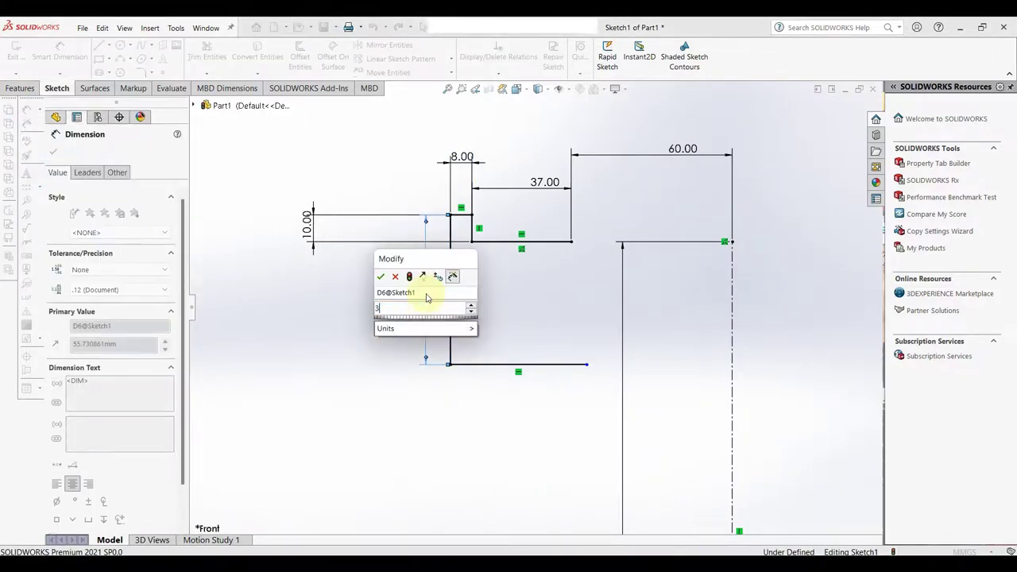
text(30)
key(Return)
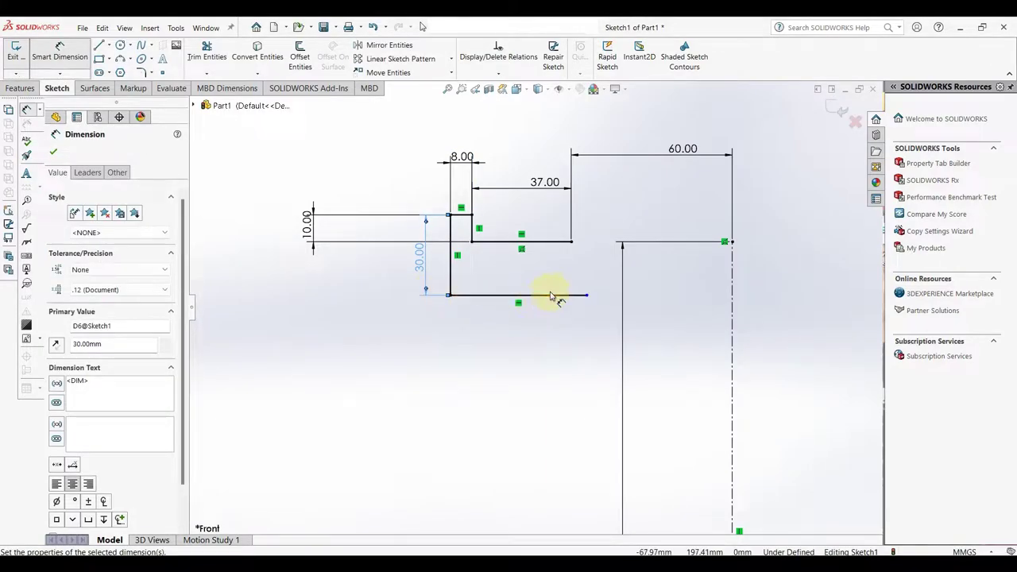
click(553, 297)
click(550, 322)
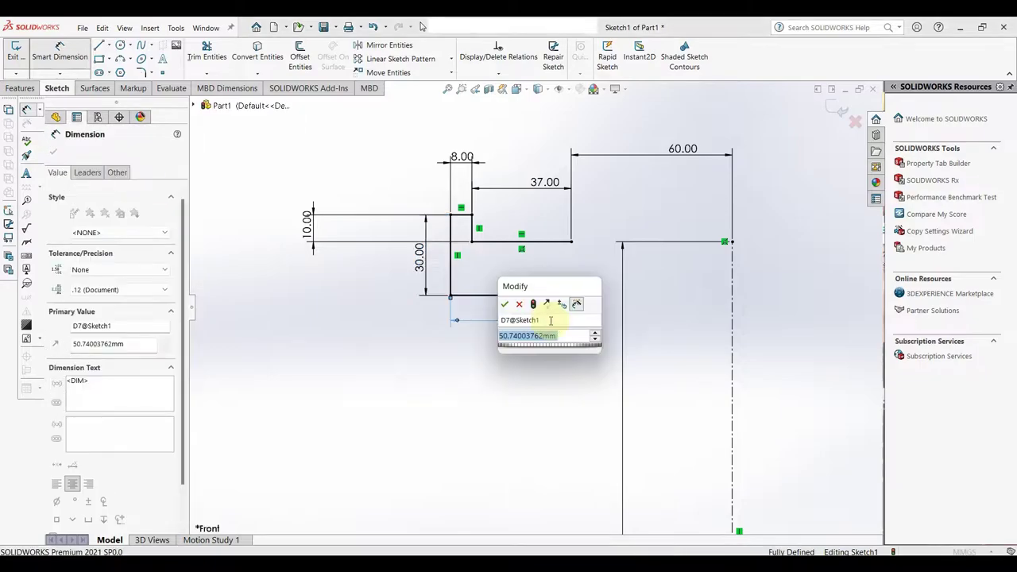
text(45.2)
key(Return)
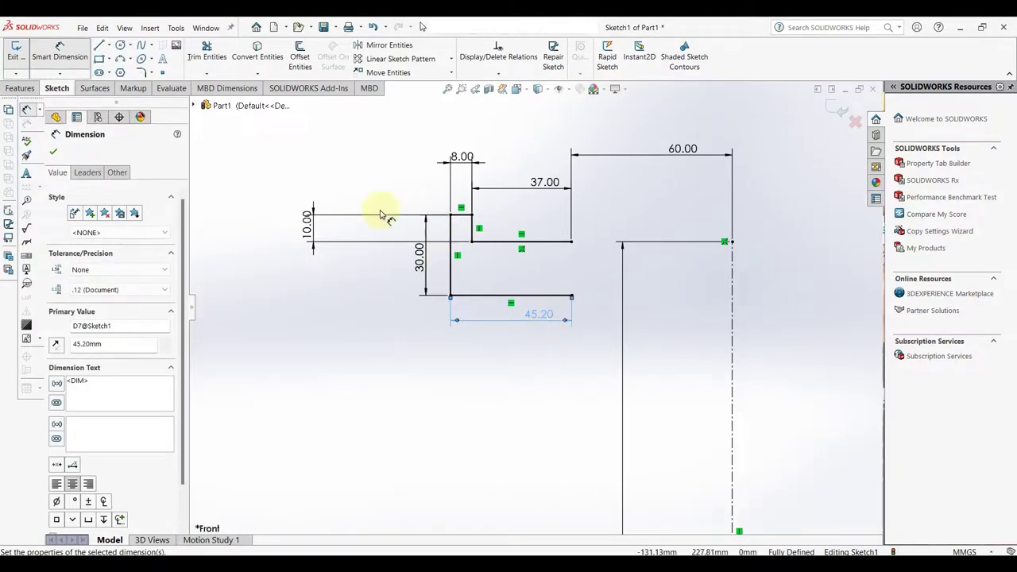
click(838, 110)
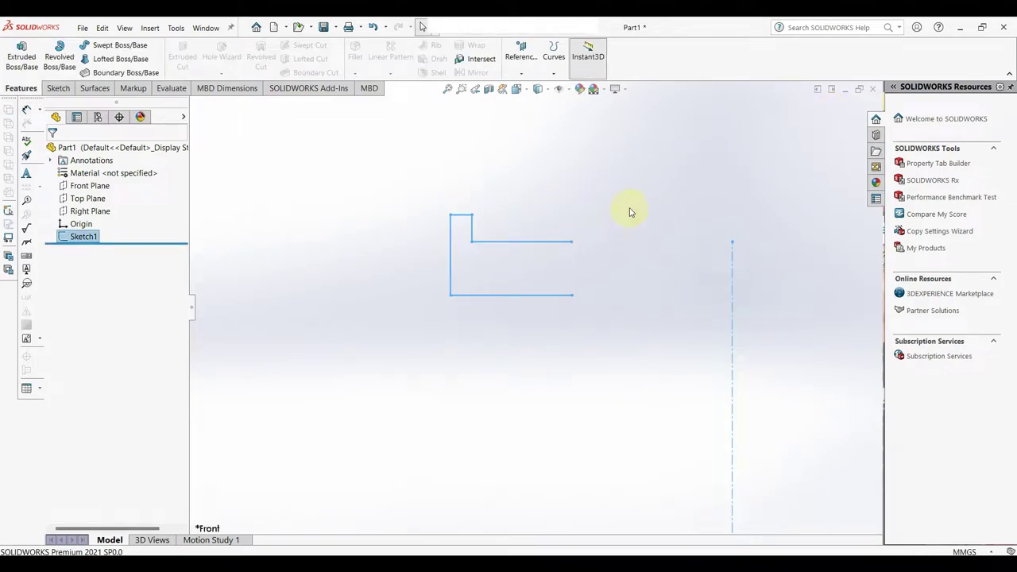
Step: Reopen Sketch1 and fillet the two top corners of the 8 mm upright at 3.5 mm
right_click(92, 241)
click(104, 210)
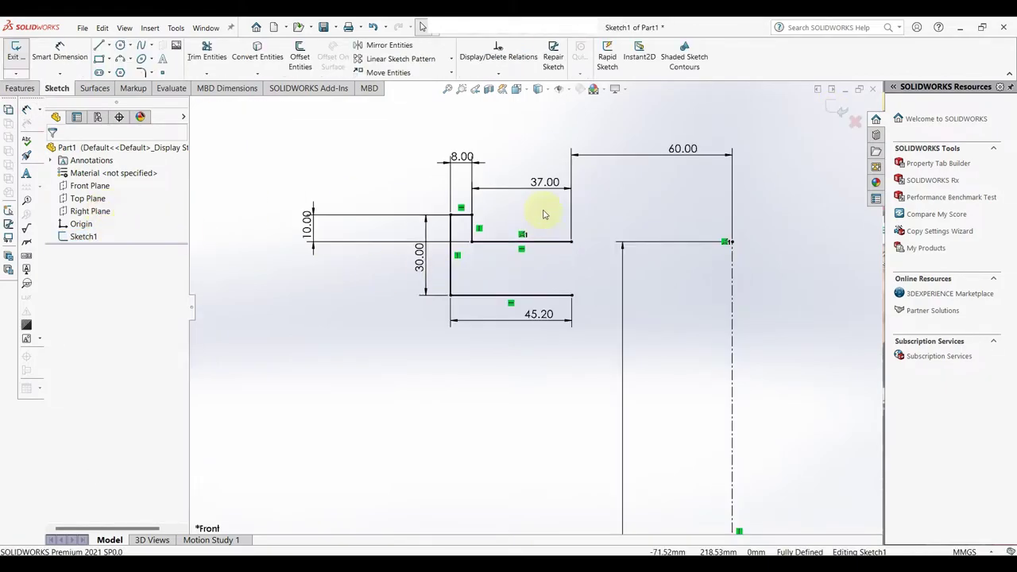
click(139, 72)
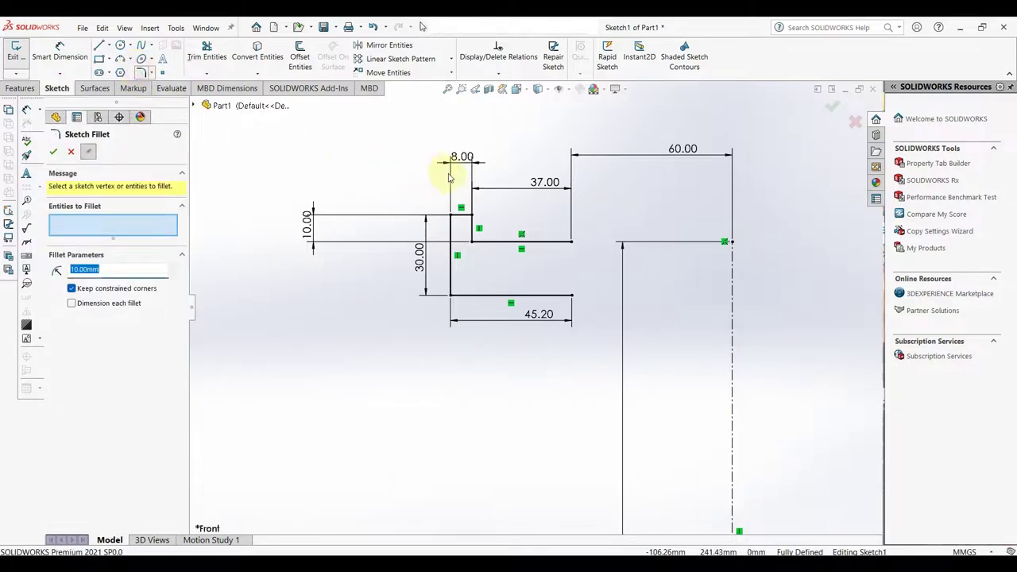
click(451, 224)
click(459, 216)
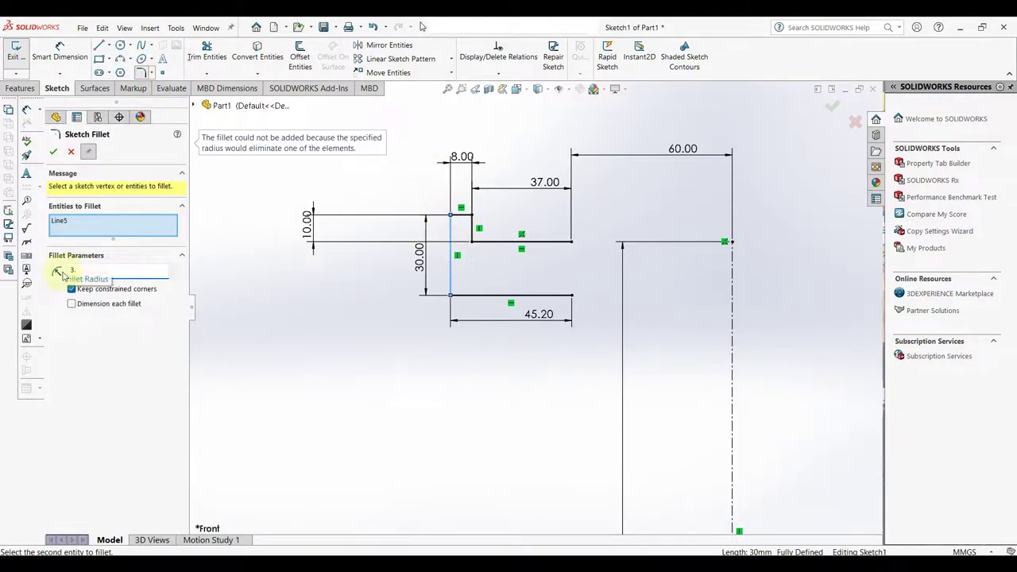
text(5)
click(62, 274)
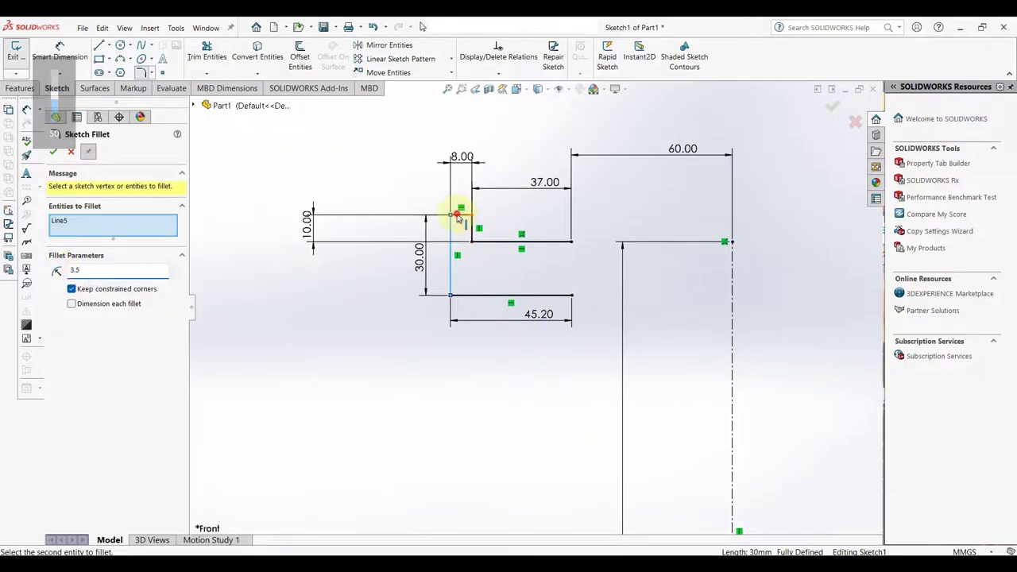
click(461, 215)
click(468, 216)
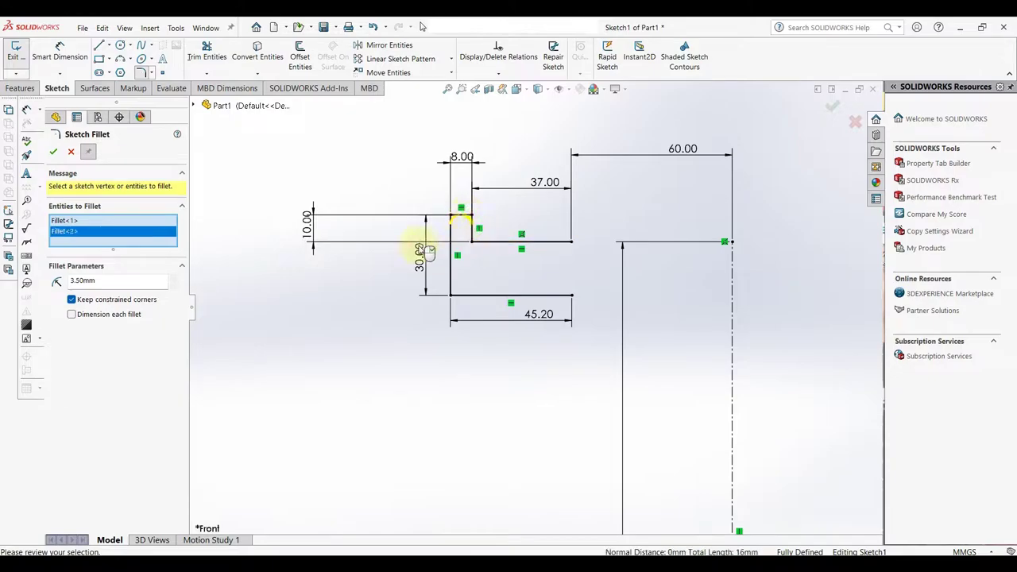
click(53, 151)
Step: Add a 10 mm sketch fillet at the bottom-left inner corner
scroll(517, 234, down, 2)
scroll(484, 277, down, 2)
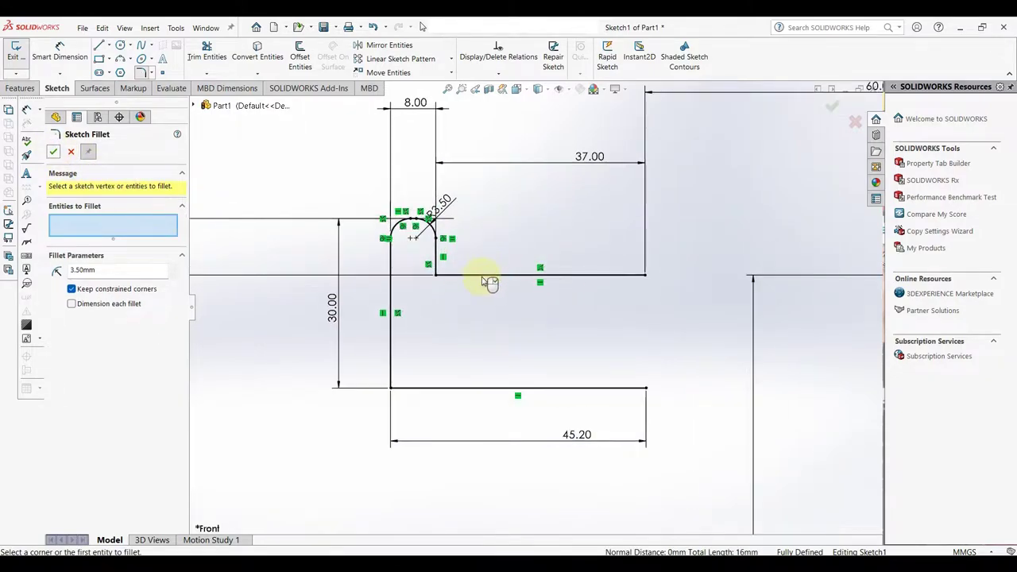
scroll(524, 299, down, 2)
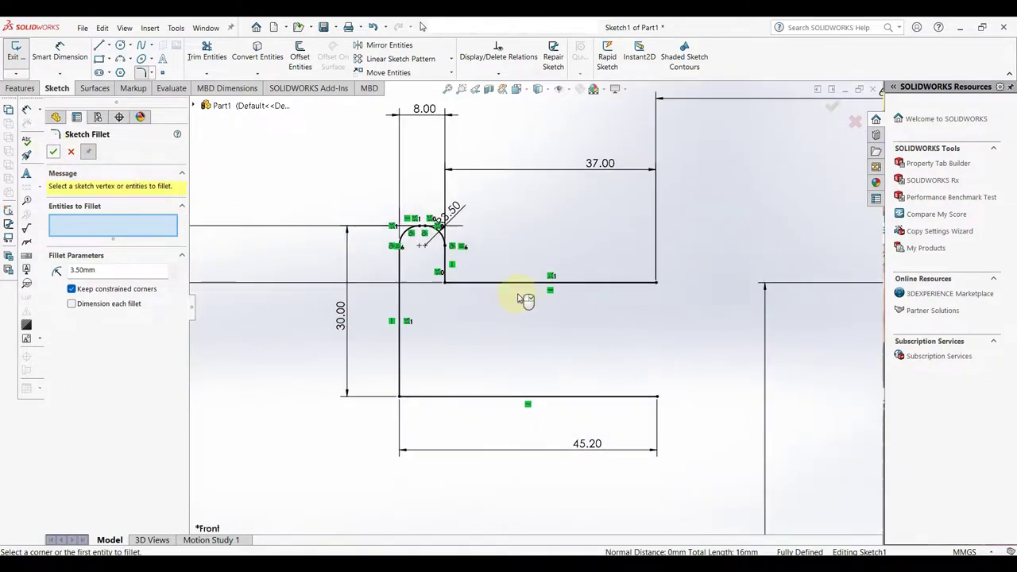
click(455, 396)
click(401, 374)
text(10)
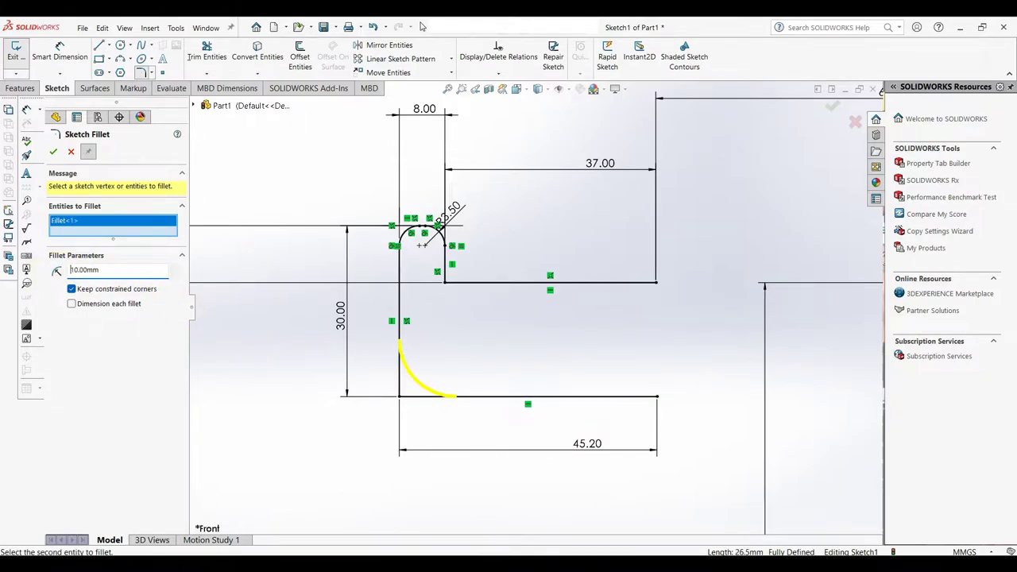
click(53, 152)
scroll(738, 429, up, 3)
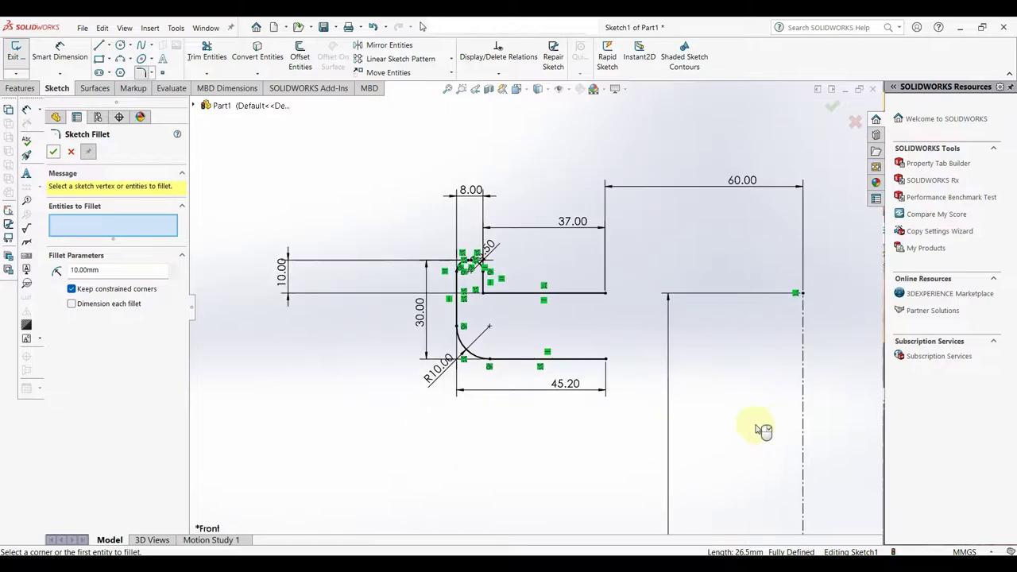
scroll(807, 413, down, 2)
scroll(786, 409, up, 2)
key(Escape)
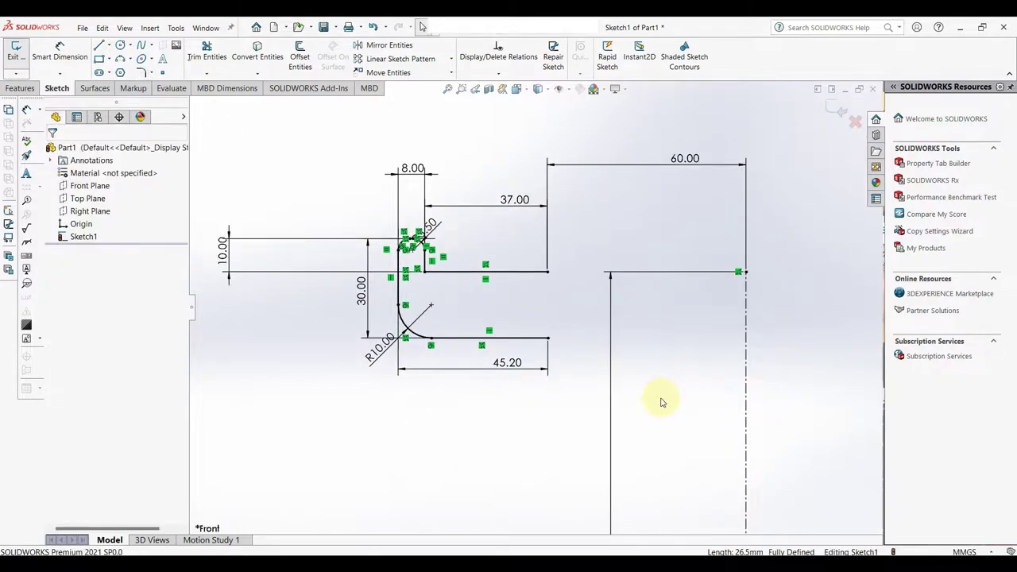
Step: Draw a short horizontal line ending on the centreline
right_drag(699, 370, 654, 369)
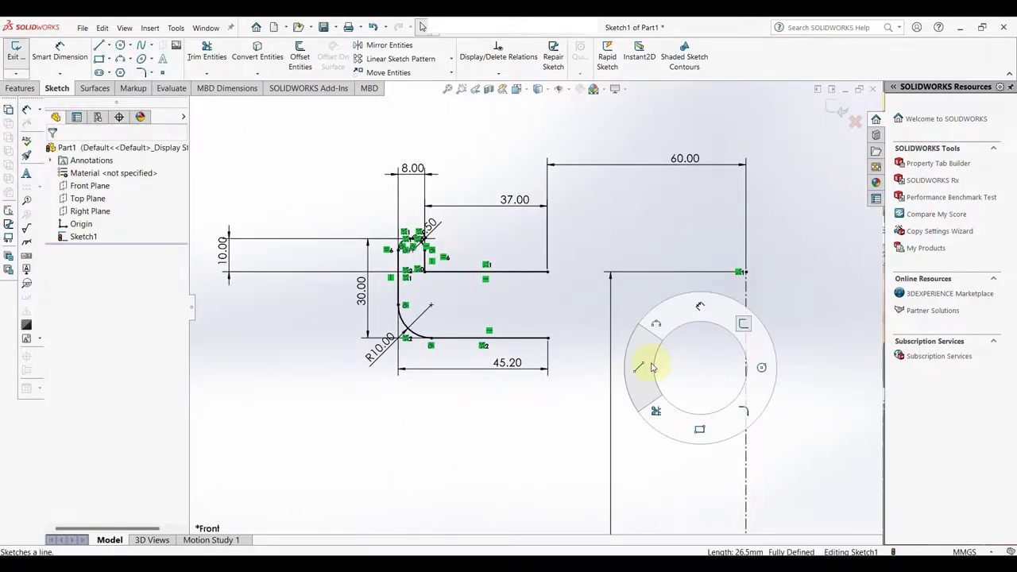
click(747, 311)
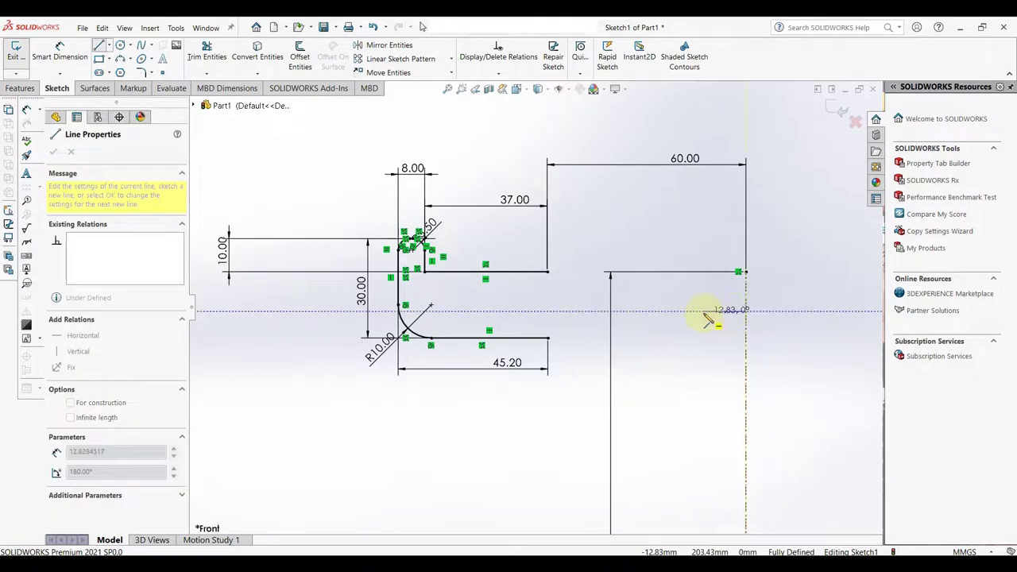
click(702, 311)
right_click(702, 311)
click(684, 336)
key(Escape)
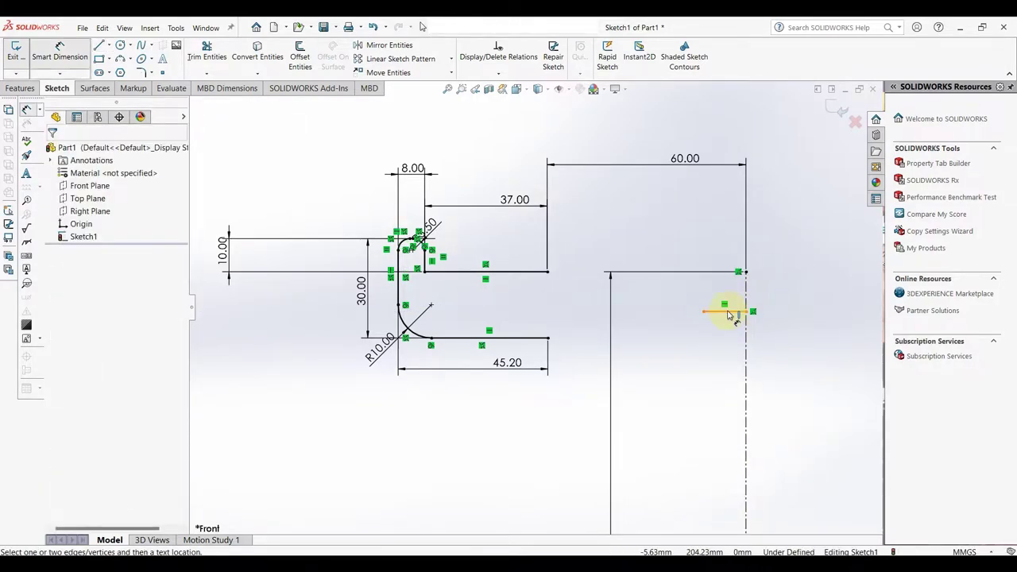
Step: Dimension the line 16 mm below the upper edge and 15.5 mm long
click(728, 312)
click(738, 273)
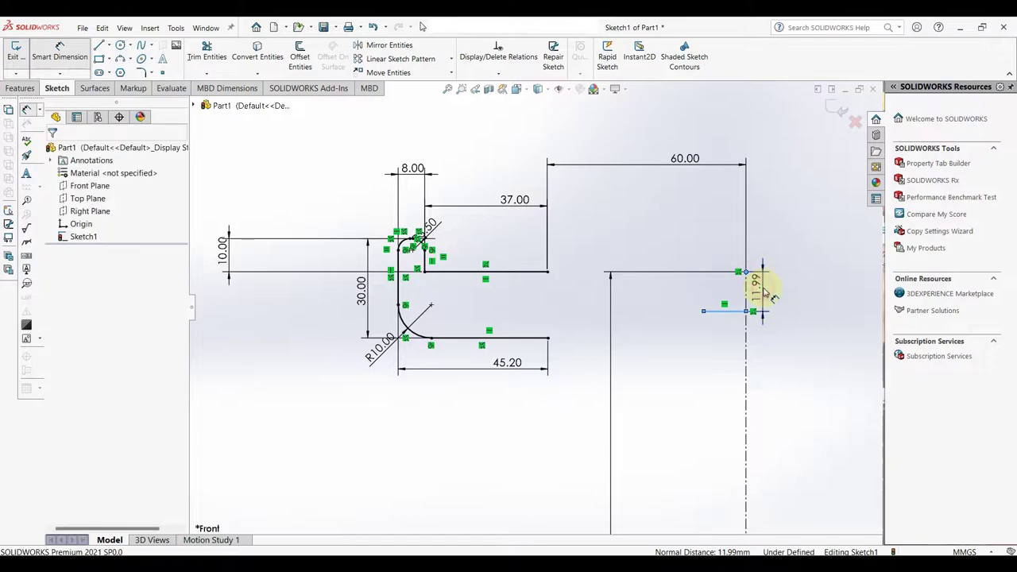
click(763, 293)
text(6)
key(Return)
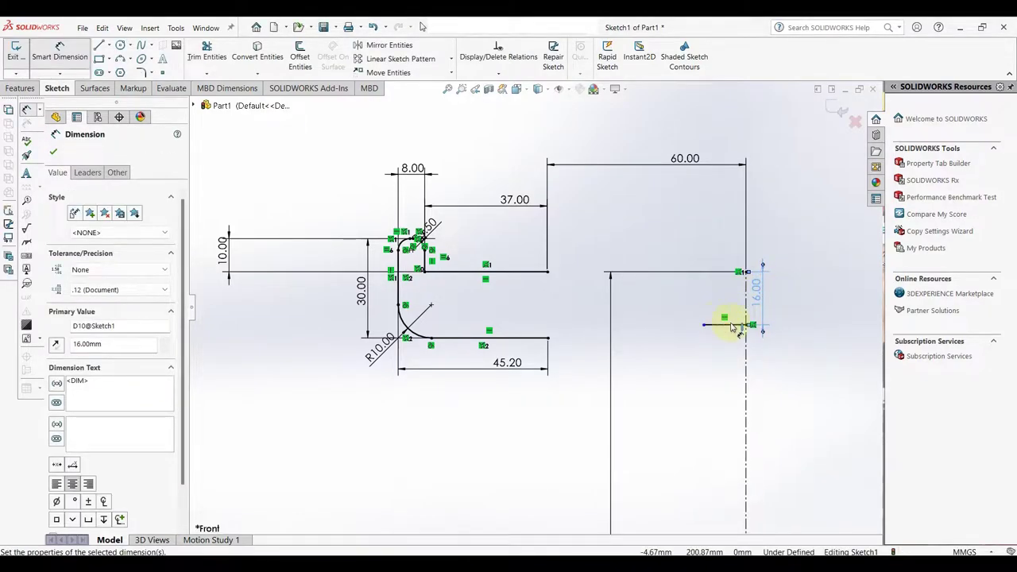
click(731, 326)
click(728, 304)
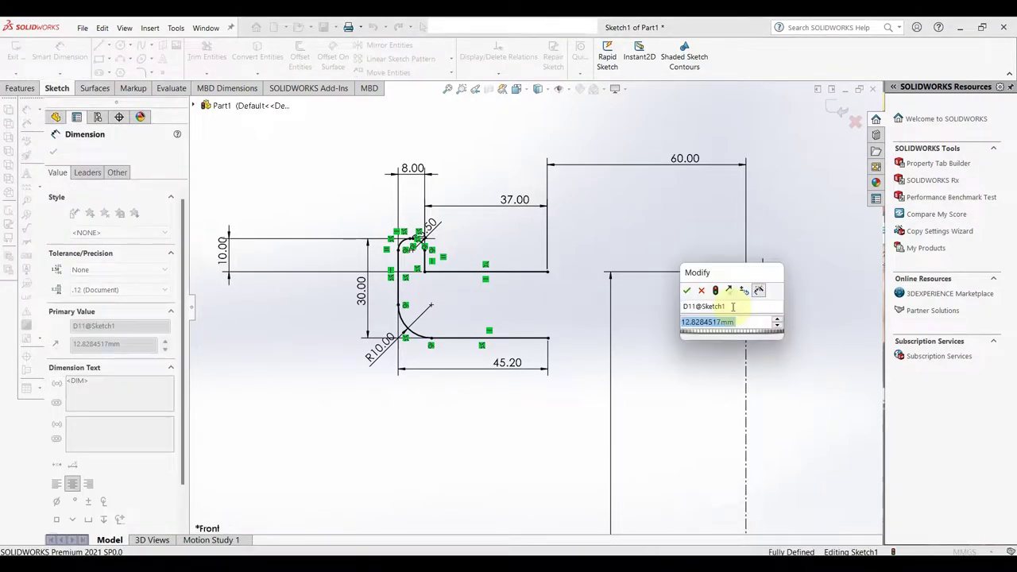
text(15.5)
key(Return)
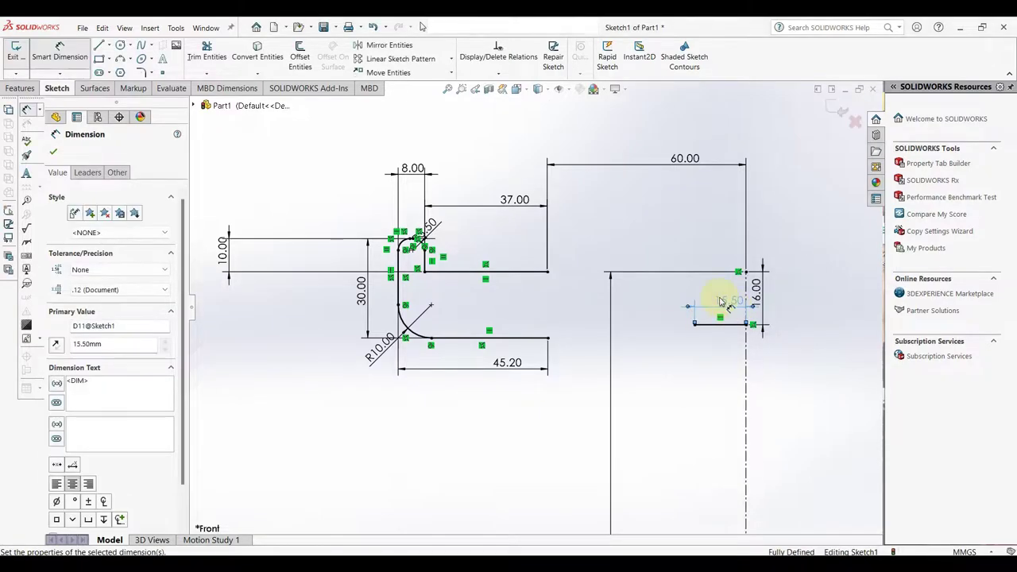
right_drag(672, 356, 644, 307)
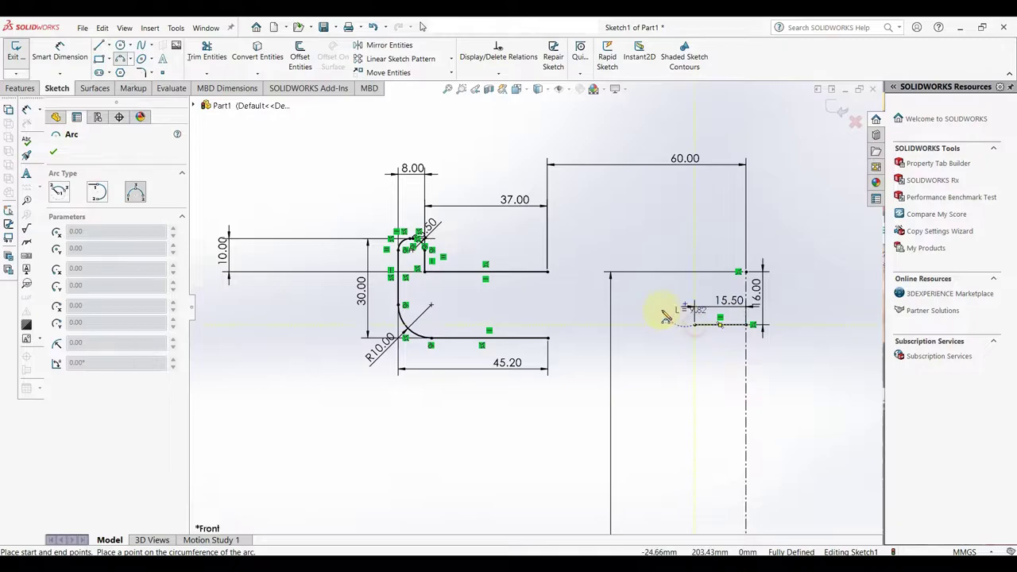
Step: Sketch an arc, a straight segment and a second arc up to the upper edge's end
click(650, 318)
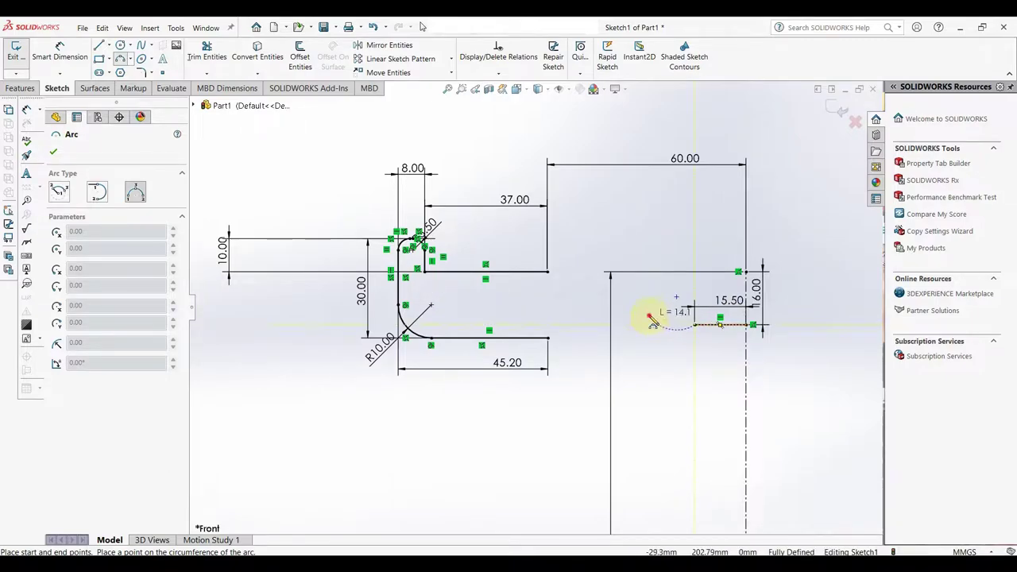
right_click(672, 330)
click(674, 331)
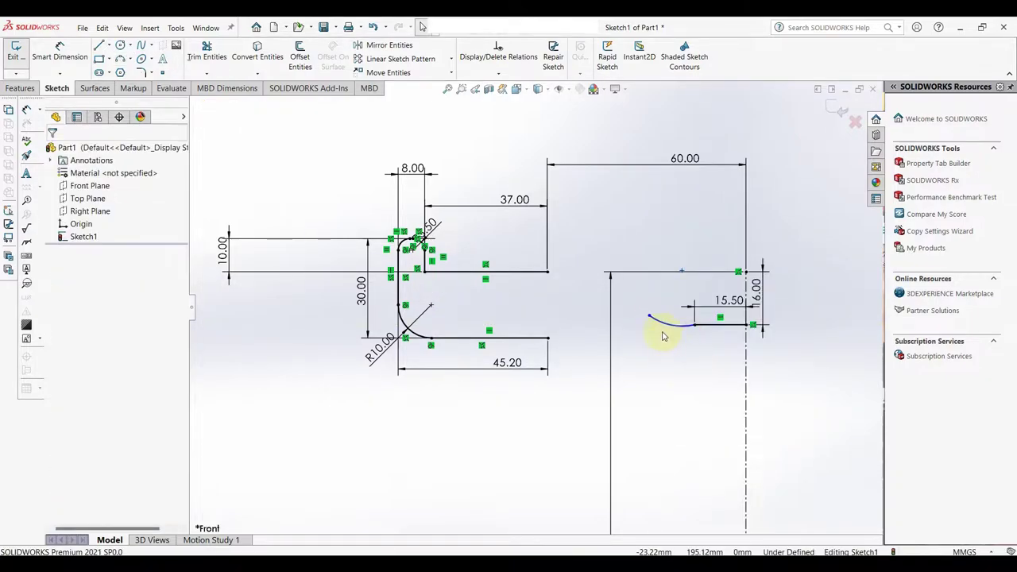
right_drag(660, 336, 594, 339)
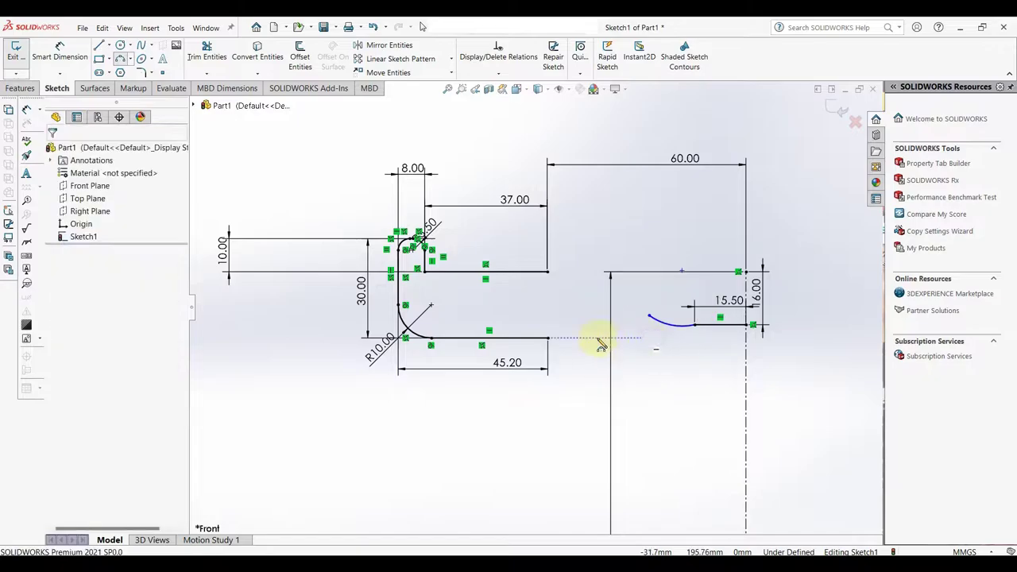
click(649, 318)
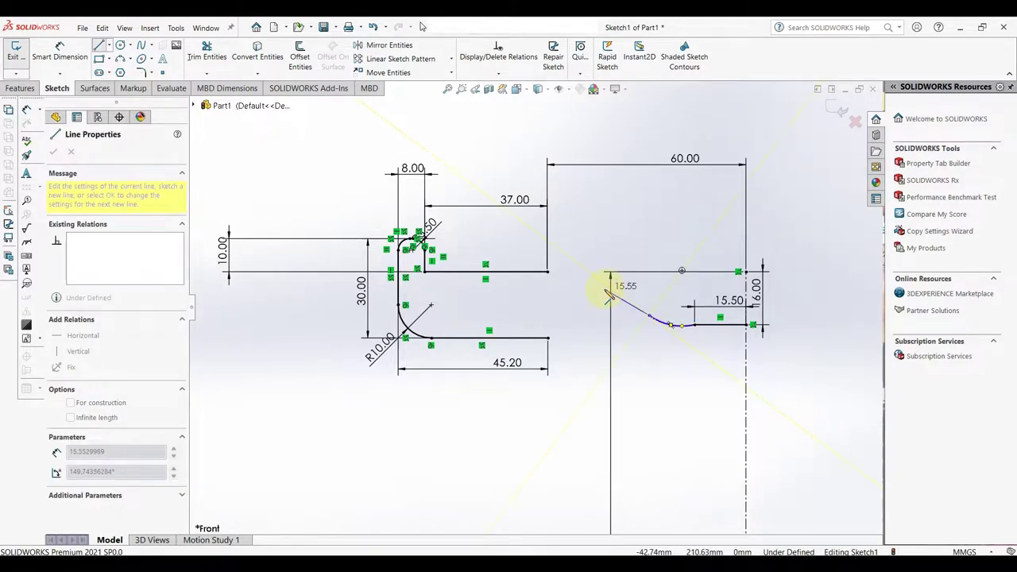
key(Escape)
right_drag(637, 340, 622, 326)
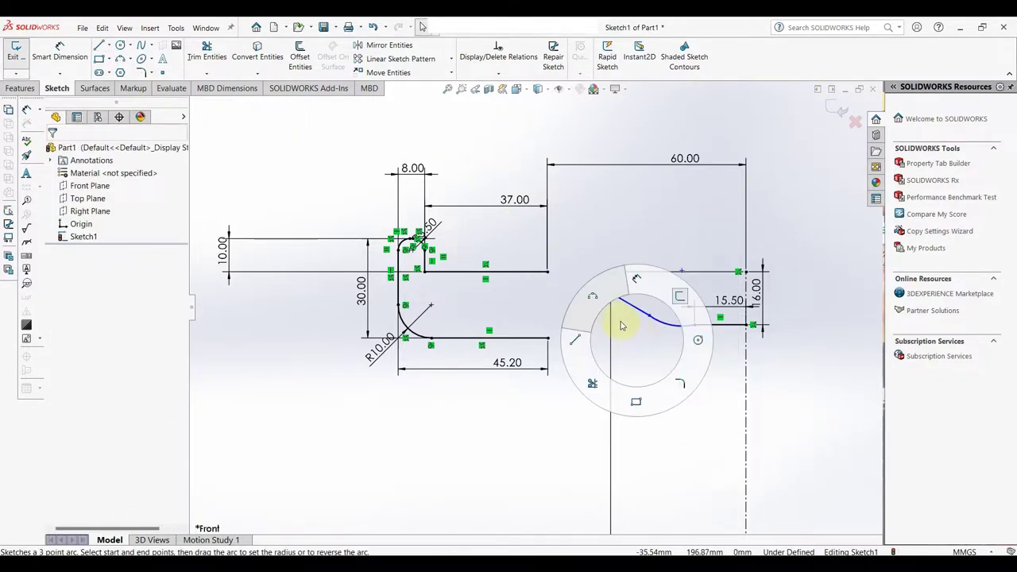
click(604, 288)
click(547, 271)
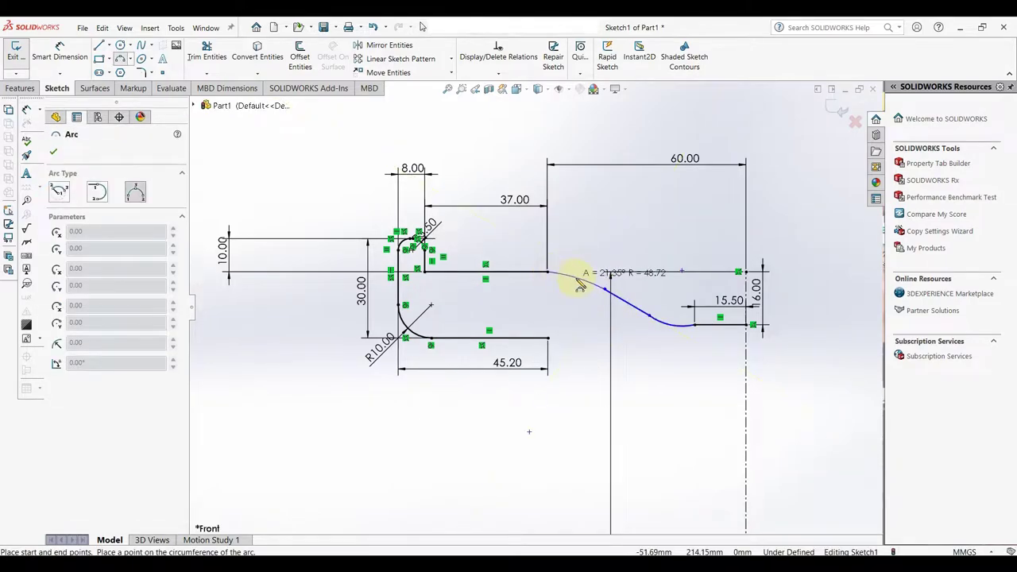
click(580, 276)
right_click(582, 242)
click(614, 282)
Step: Dimension both the lower and upper arcs to R30
key(d)
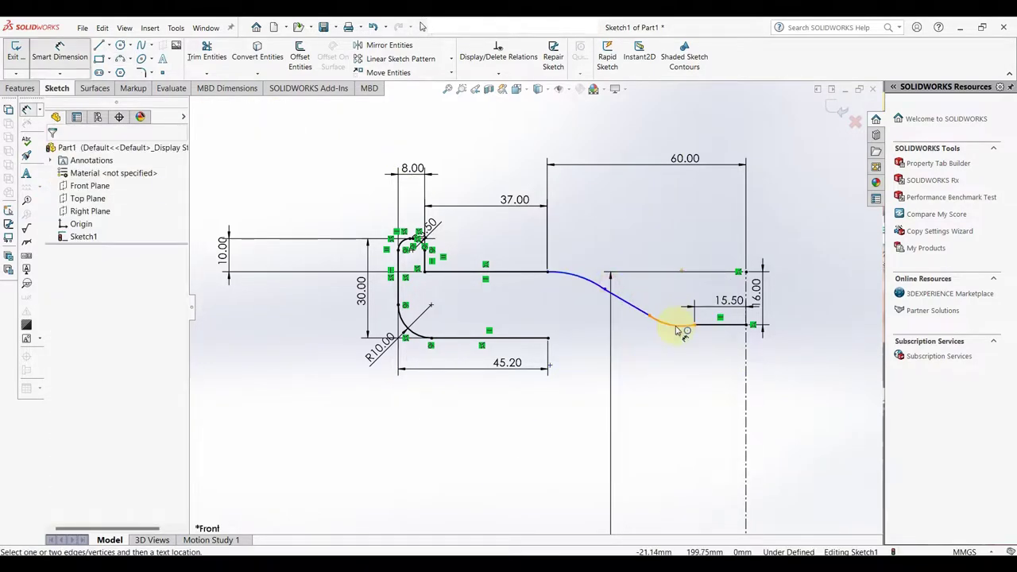
click(674, 321)
click(674, 296)
text(30)
key(Return)
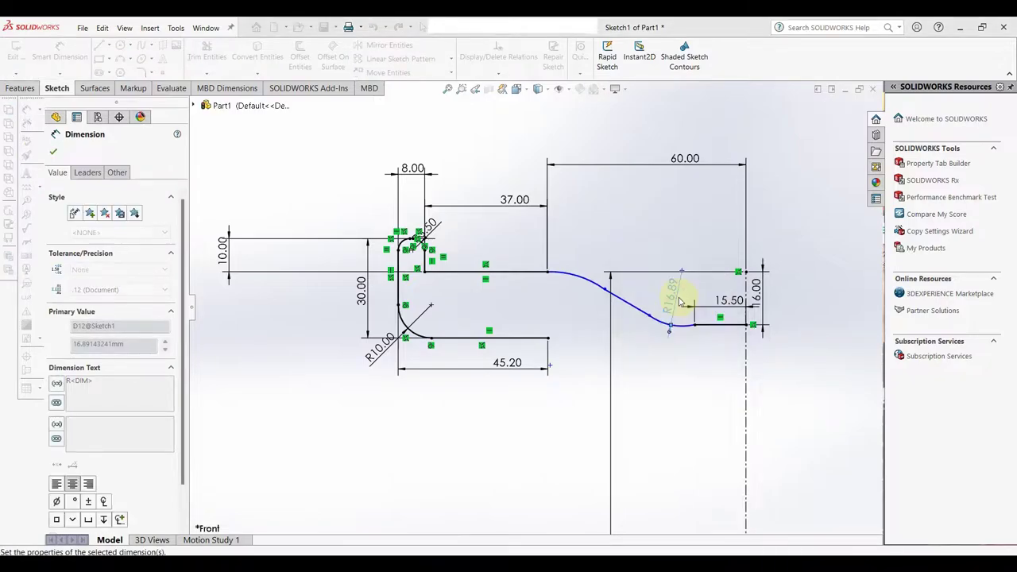
click(568, 280)
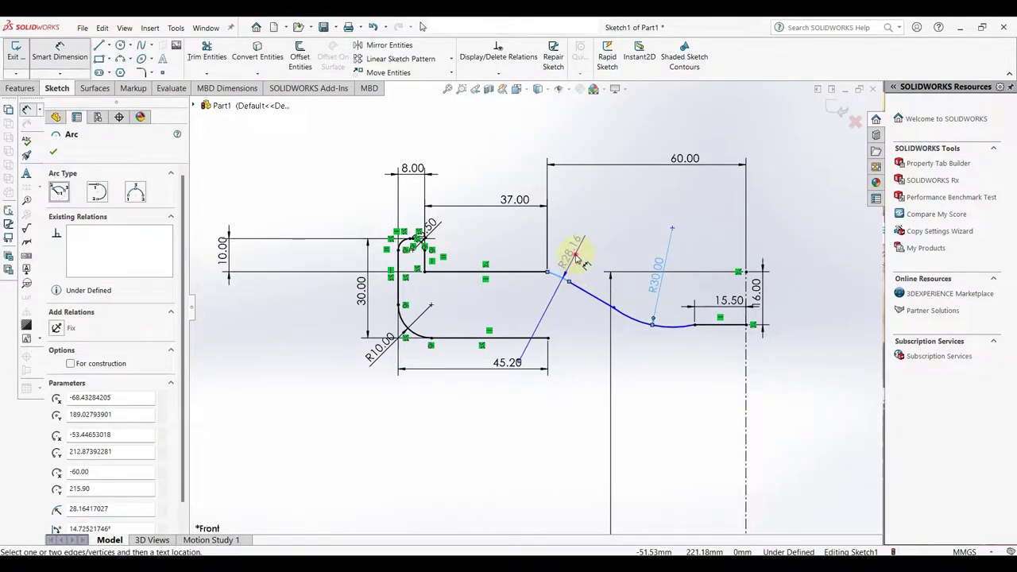
click(578, 254)
text(30)
key(Return)
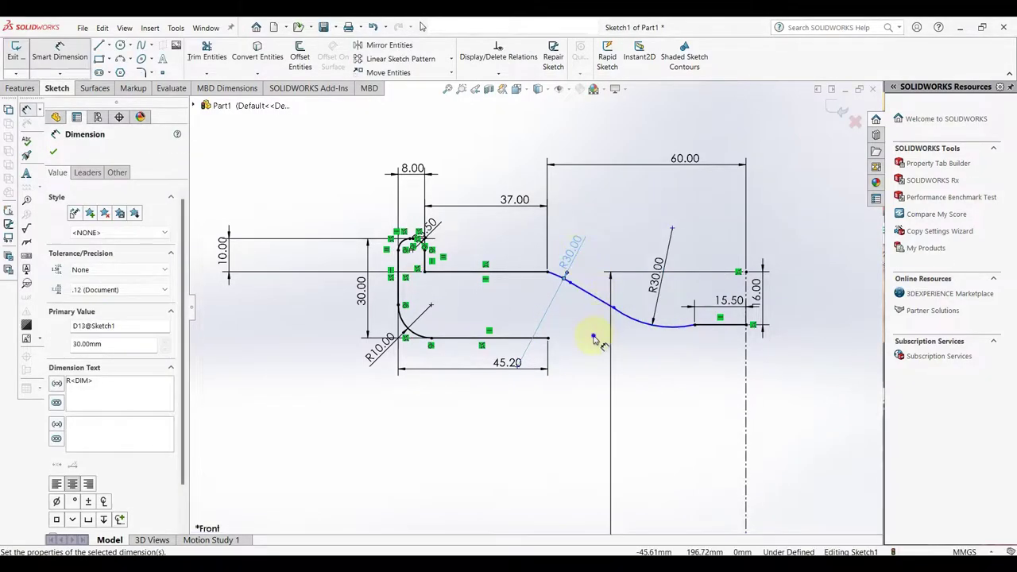
click(622, 316)
Step: Add a Tangent relation between the upper arc and the straight segment
ctrl+click(597, 297)
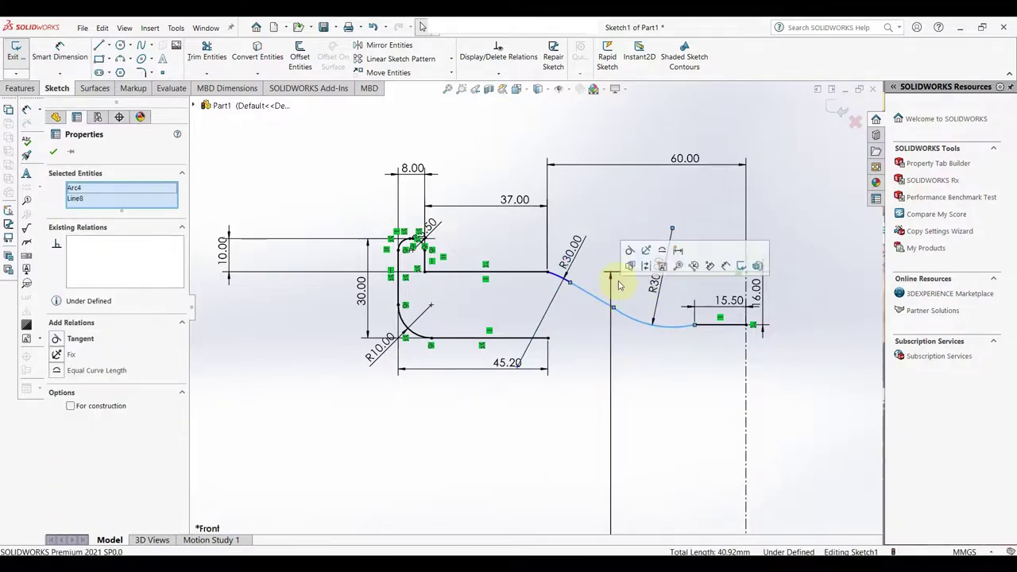
click(625, 340)
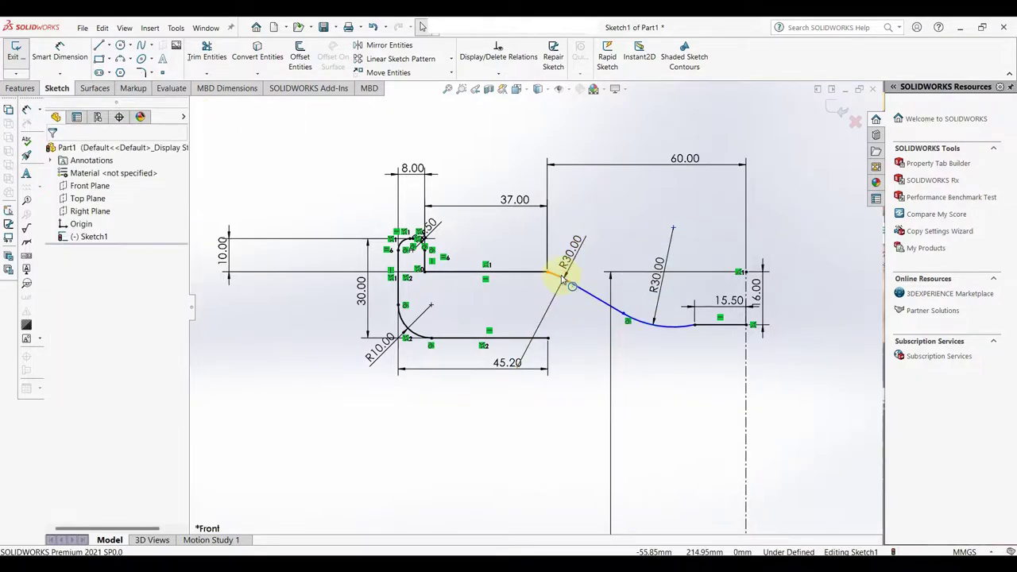
click(567, 278)
ctrl+click(586, 293)
click(613, 240)
click(572, 328)
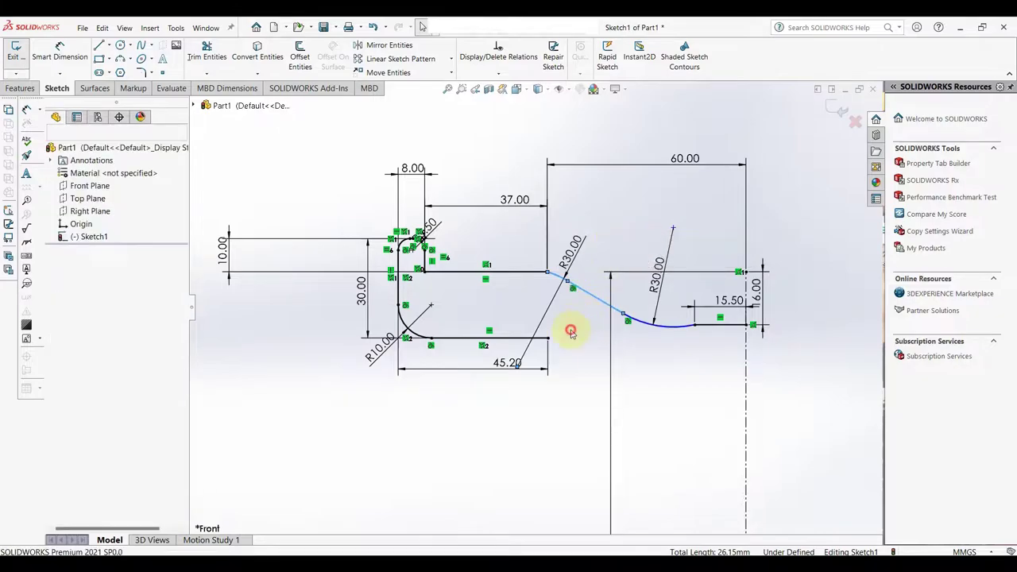
click(560, 279)
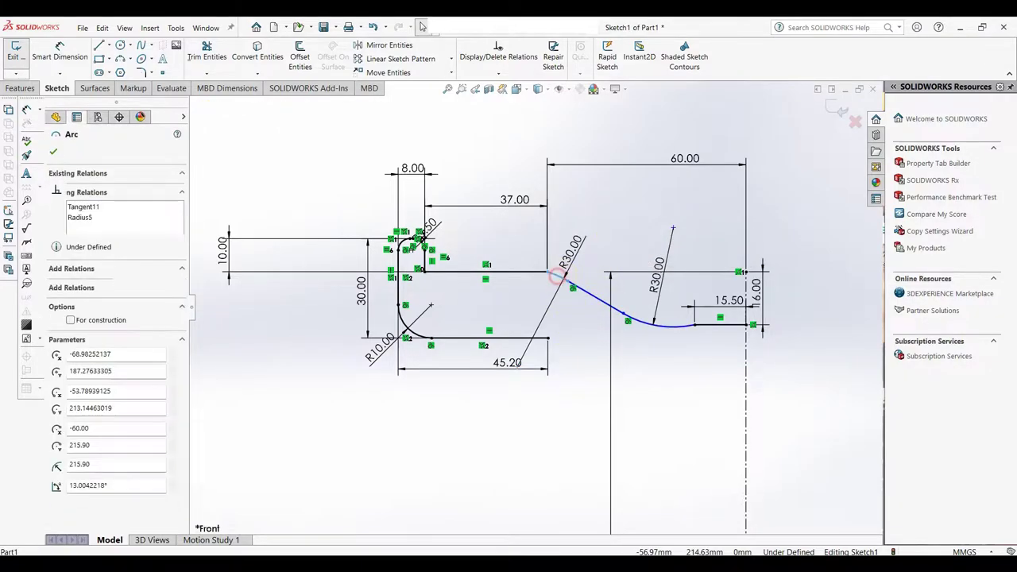
click(538, 270)
ctrl+click(558, 277)
click(569, 225)
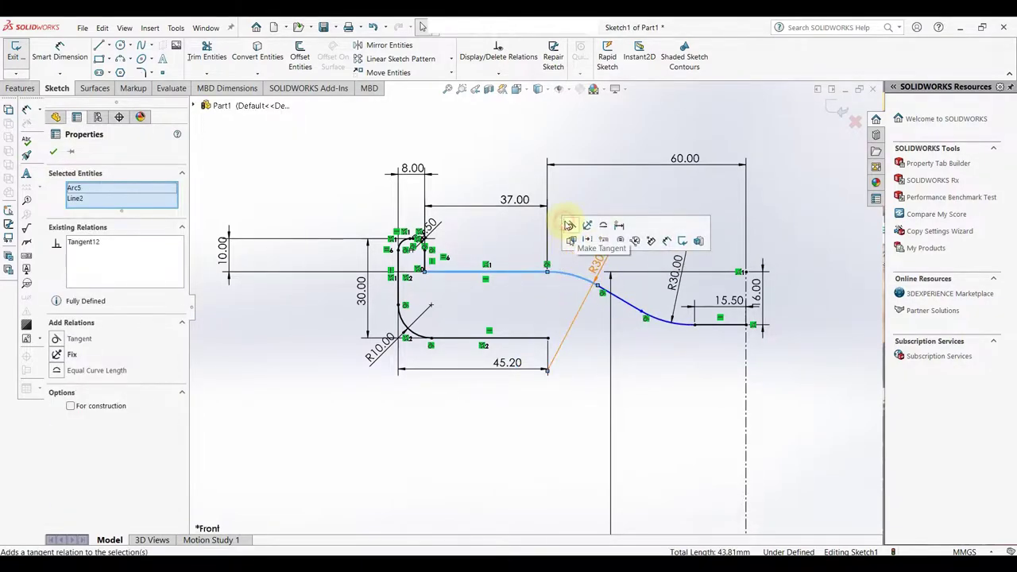
click(594, 319)
scroll(645, 343, up, 1)
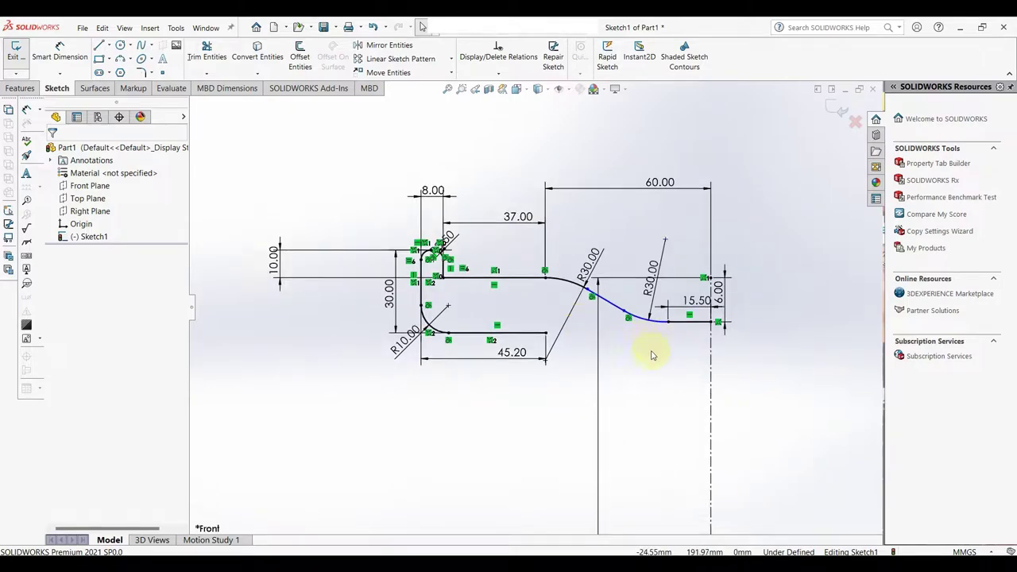
Step: Set the straight segment between the R30 arcs to 16 mm
right_drag(640, 367, 645, 332)
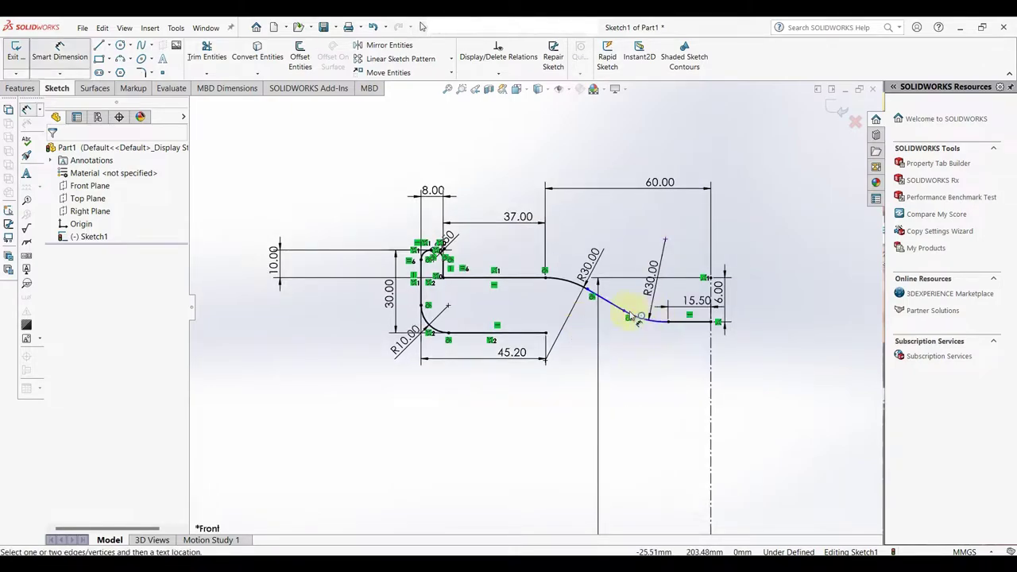
click(623, 300)
click(614, 291)
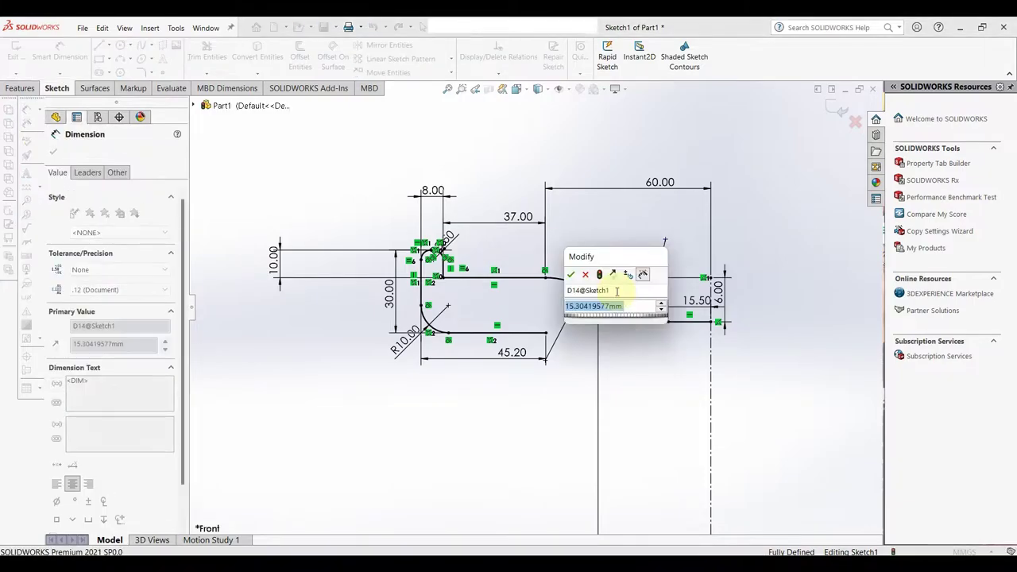
text(16)
key(Return)
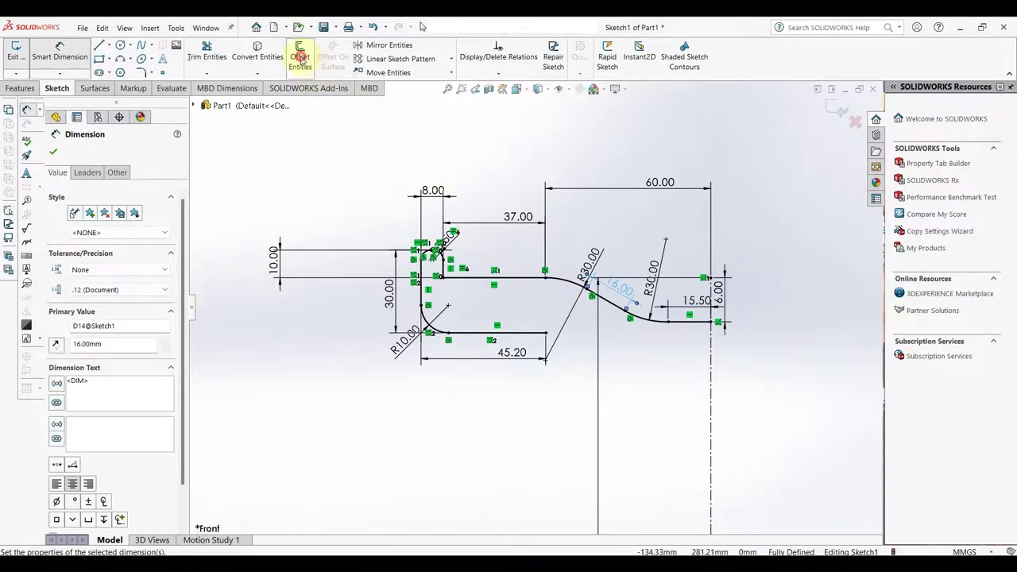
click(301, 61)
Step: Offset the S-curve, 16 mm line and 15.50 mm line 20 mm downward, reversed
click(567, 286)
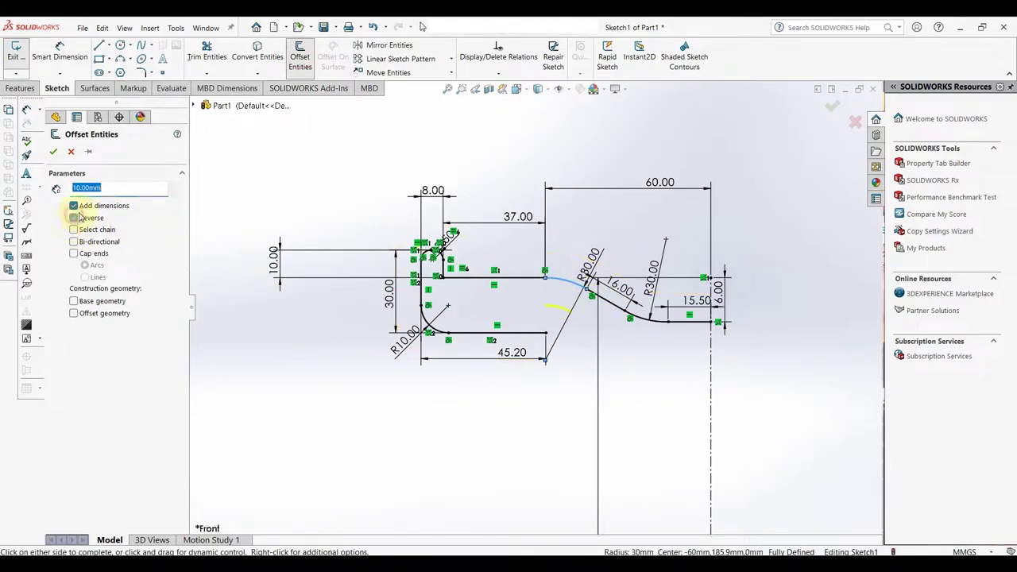
click(79, 216)
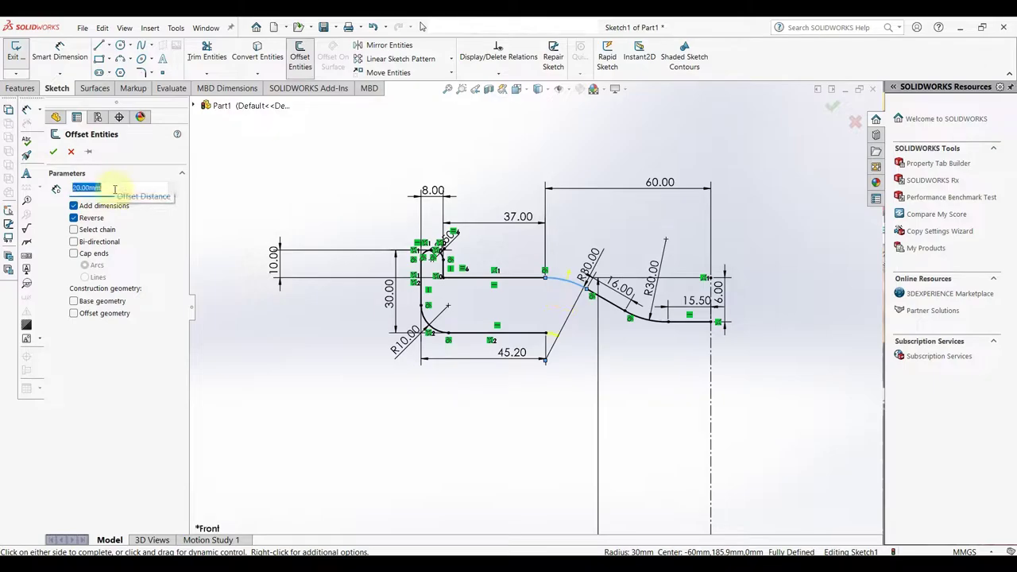
click(619, 308)
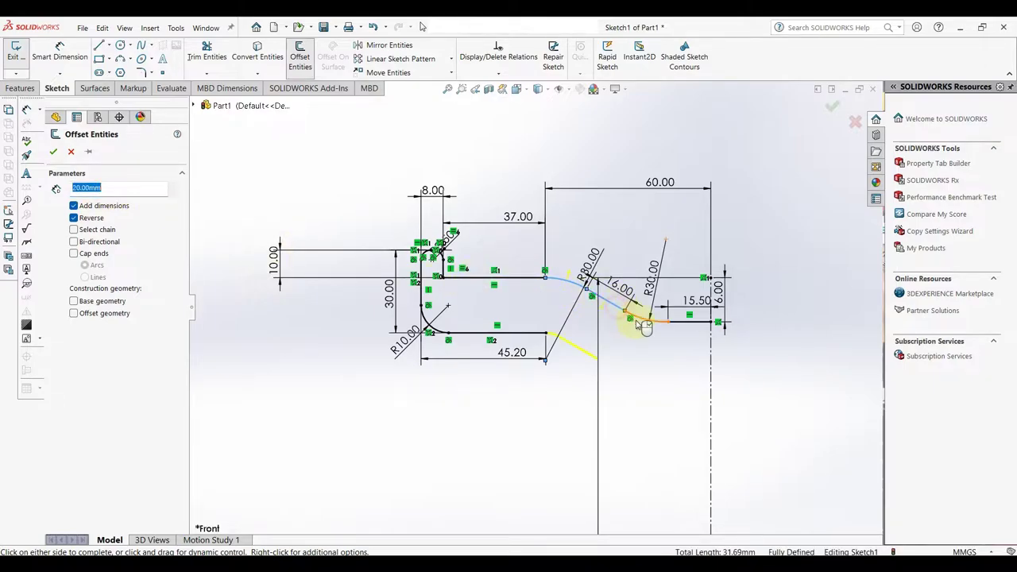
click(696, 326)
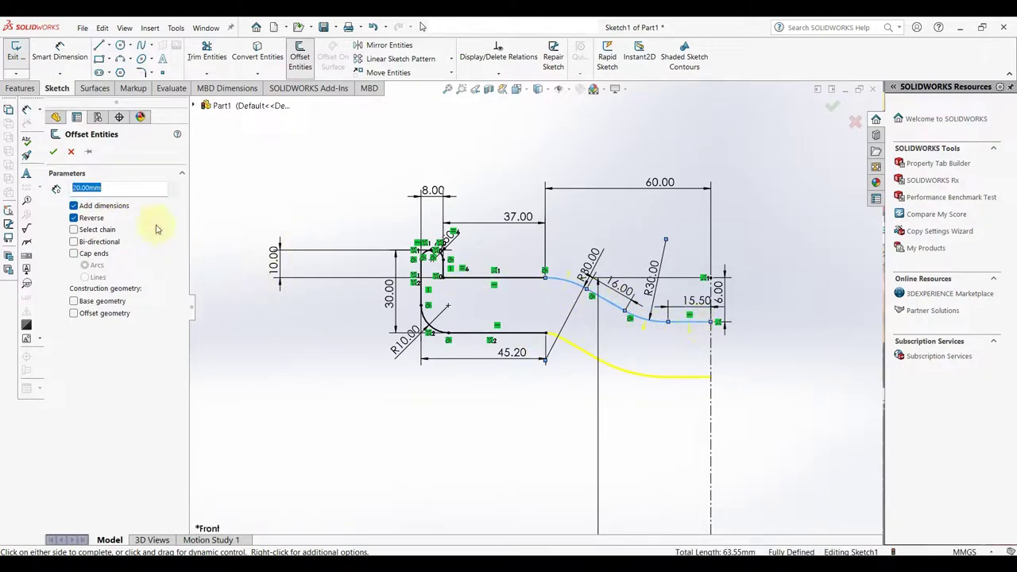
click(53, 153)
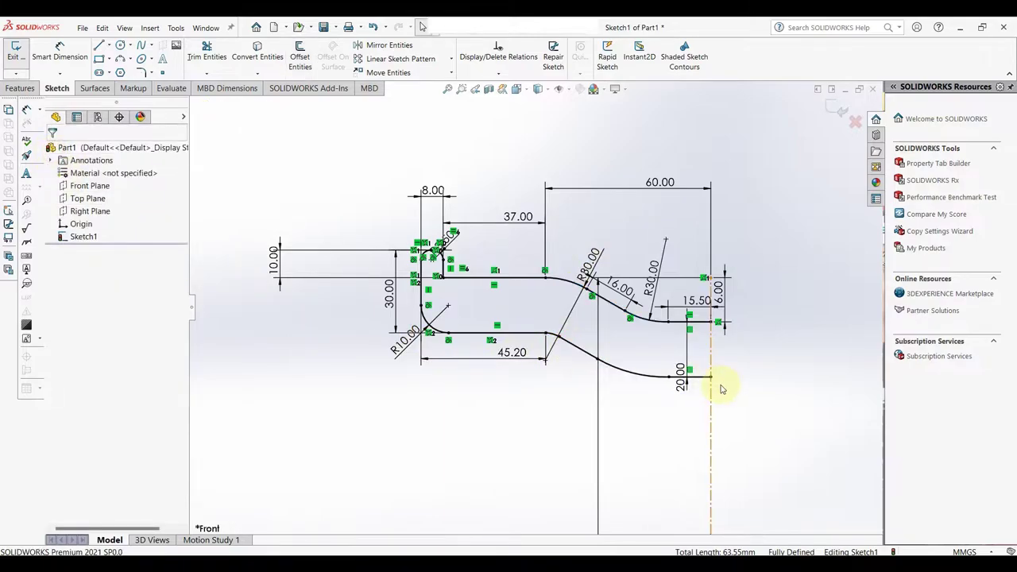
key(f)
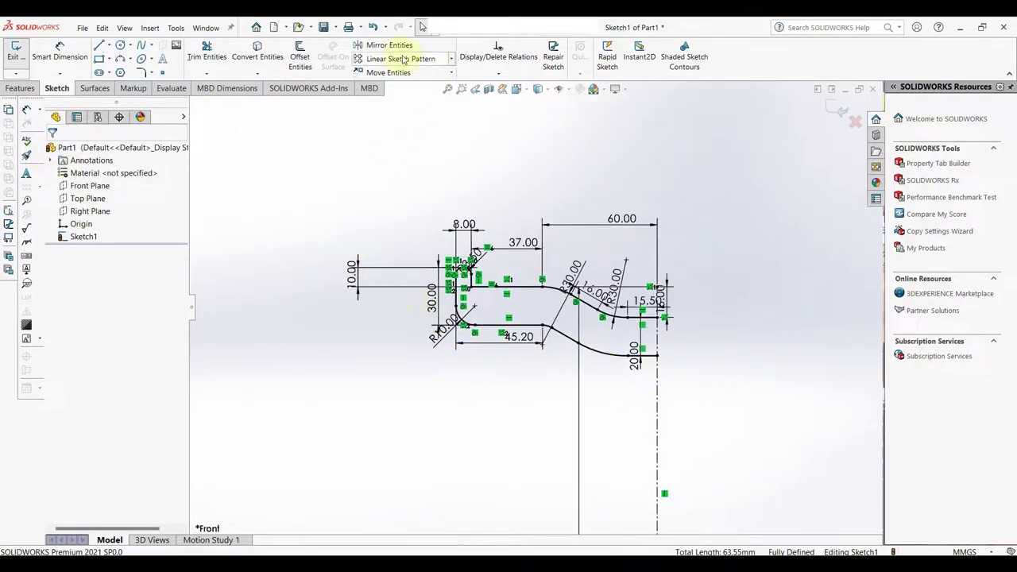
Step: Mirror the selected rim profile geometry about the vertical centreline
click(389, 46)
drag(398, 213, 667, 410)
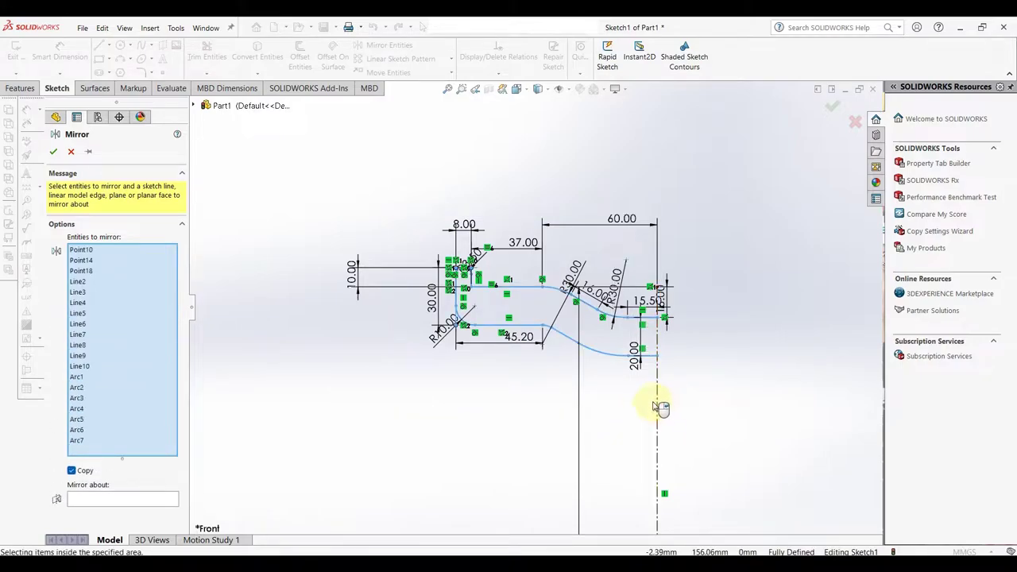
key(z)
key(ctrl+Left)
key(ctrl+Up)
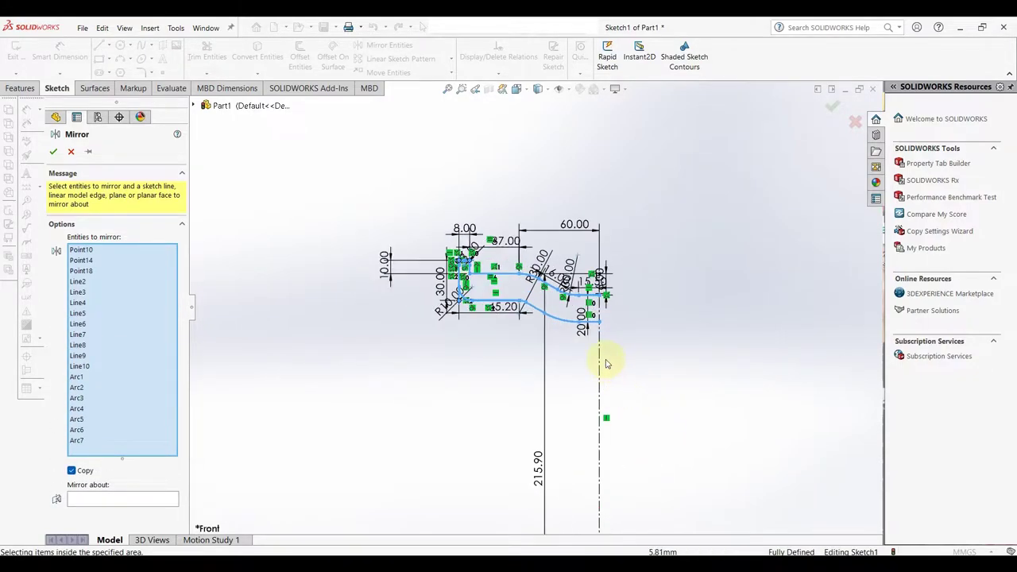
click(127, 499)
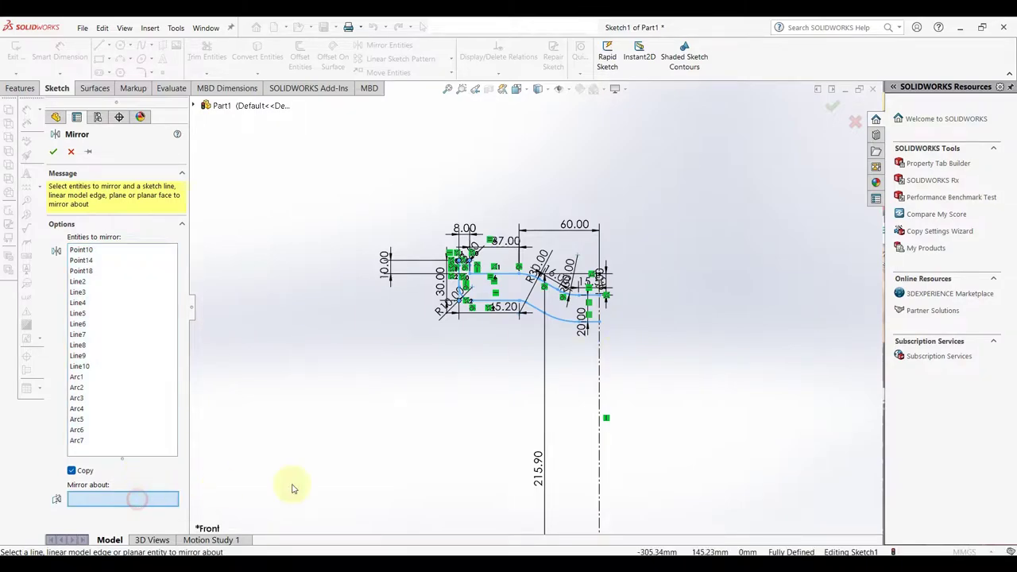
click(601, 353)
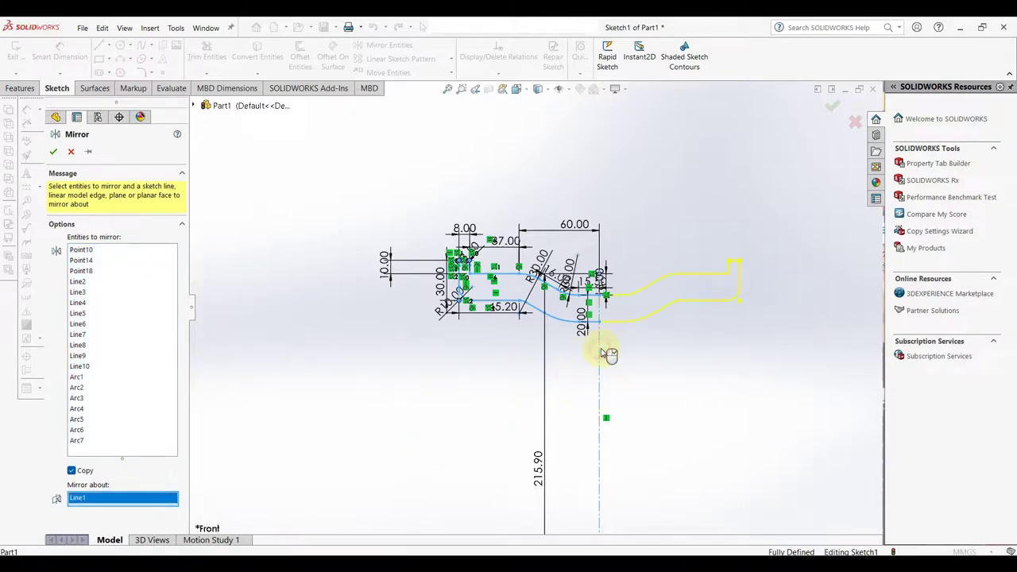
click(54, 152)
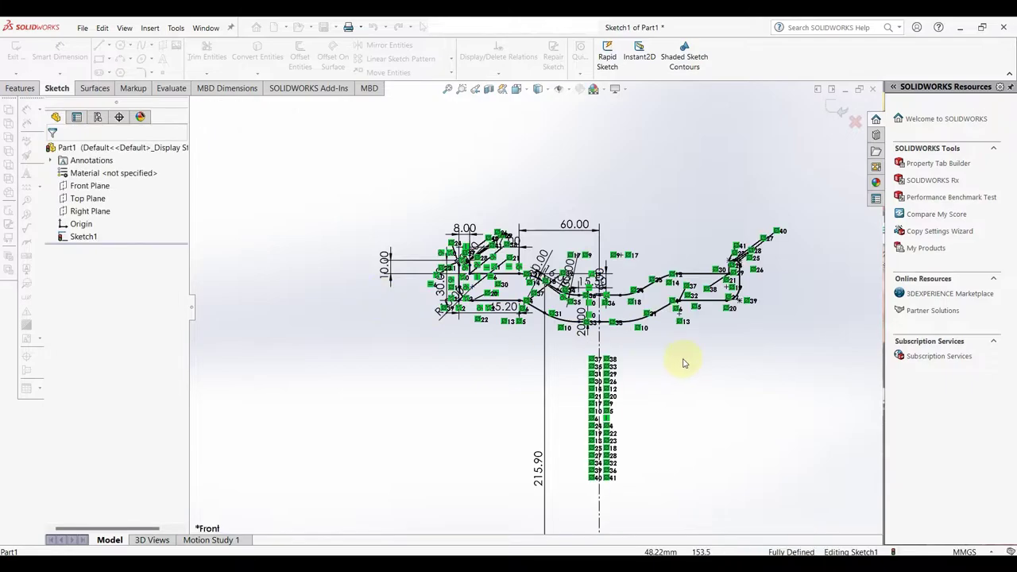
Step: Add a 105 mm horizontal dimension from the left vertical line to the centreline
scroll(709, 363, down, 2)
ctrl+middle_drag(599, 346, 613, 356)
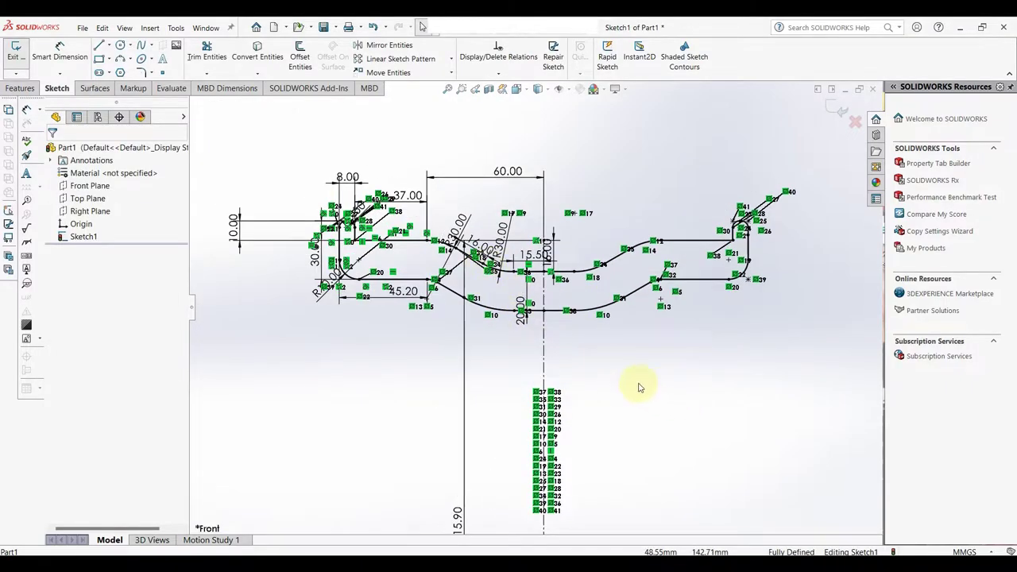
right_drag(604, 413, 601, 345)
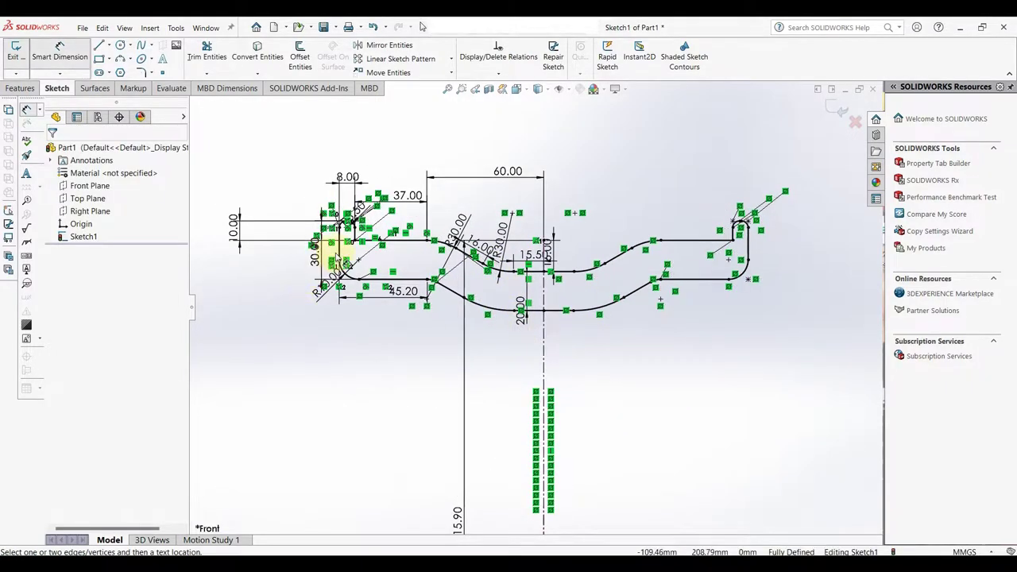
click(338, 247)
click(543, 354)
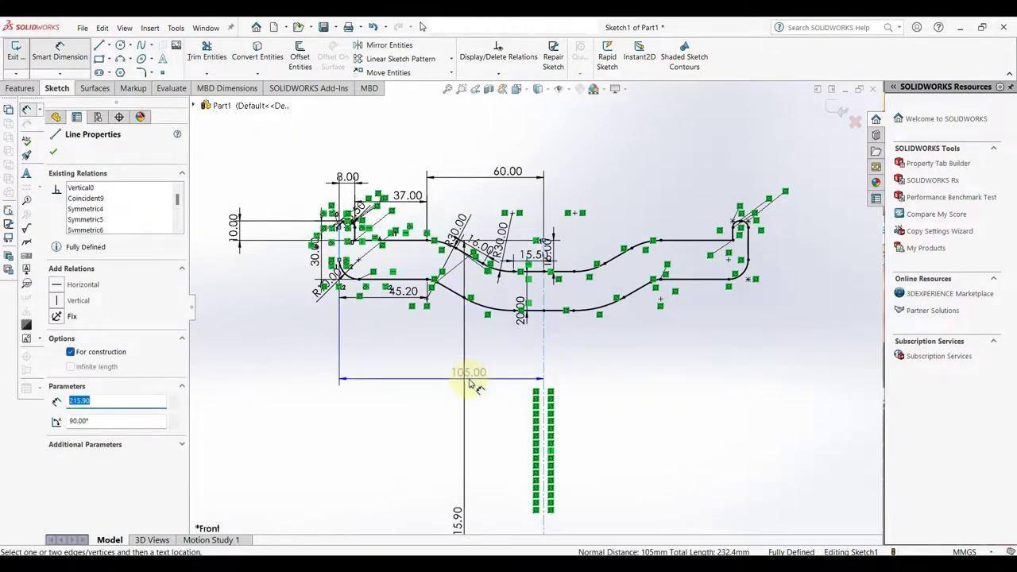
click(435, 395)
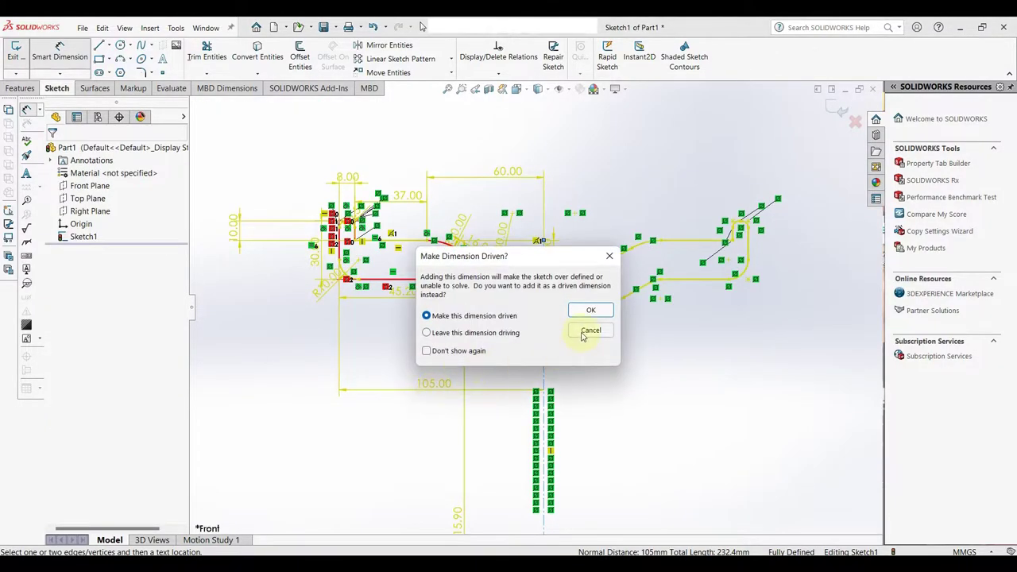
Step: Drop the over-defining 105 dimension and power-trim the lower mirrored curve right of the centreline
click(590, 332)
key(Escape)
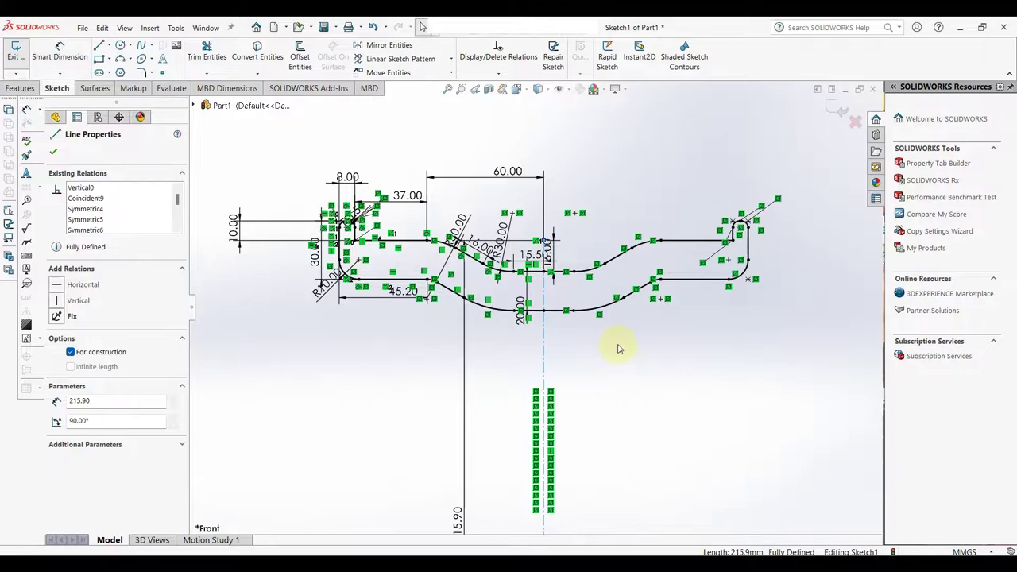
click(207, 54)
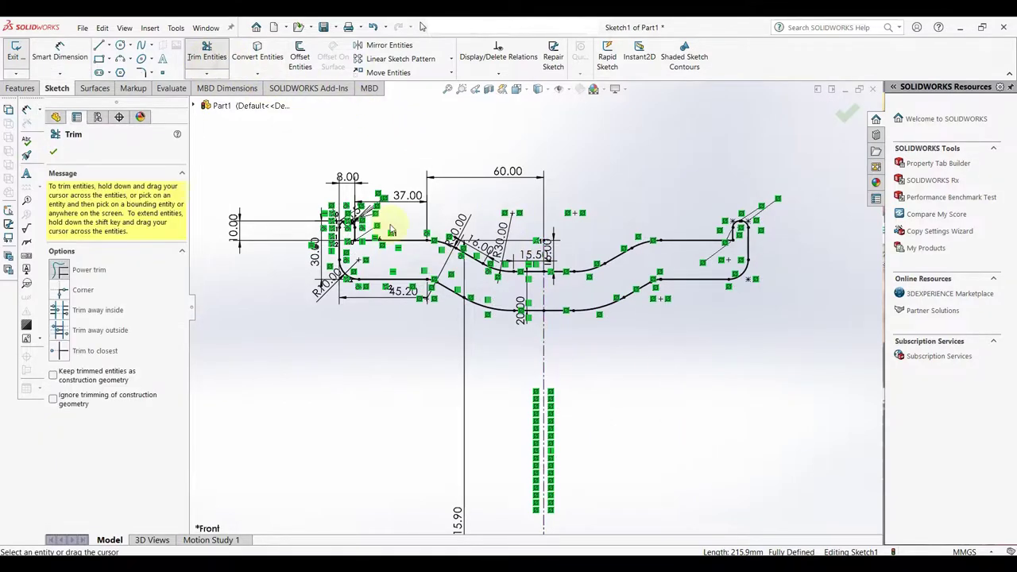
mouse_move(584, 353)
mouse_down()
mouse_move(630, 312)
mouse_move(749, 278)
mouse_up()
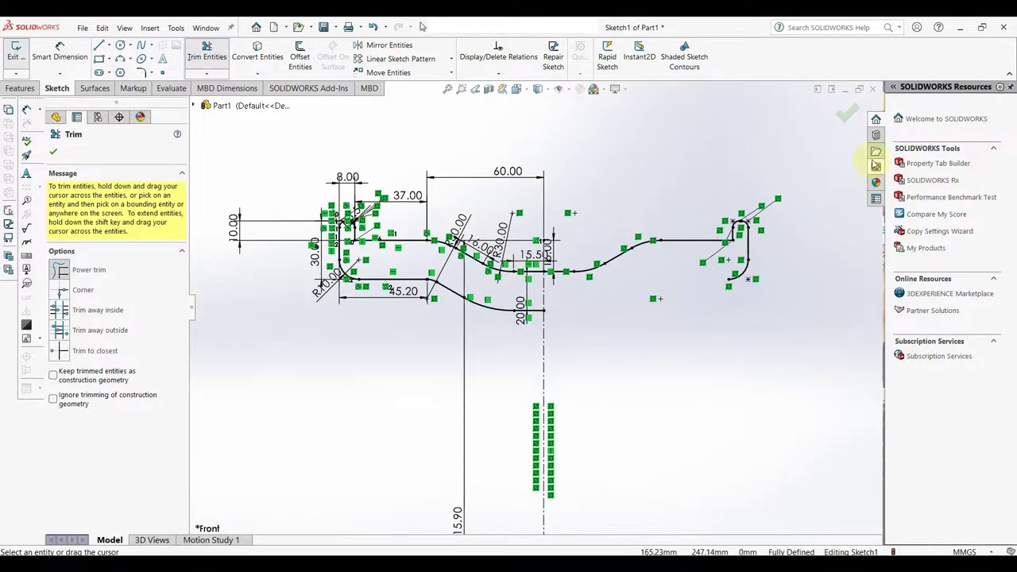
click(846, 117)
scroll(749, 317, up, 2)
Step: Draw a short line from the offset curve's end, continuing into an arc
scroll(651, 370, up, 2)
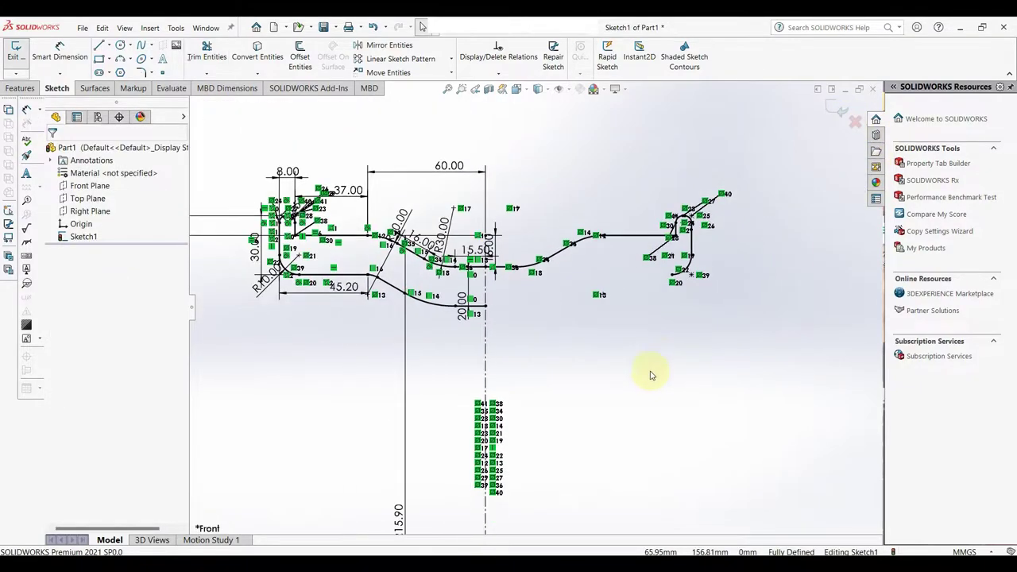
scroll(621, 451, up, 2)
scroll(604, 445, down, 2)
scroll(532, 248, down, 2)
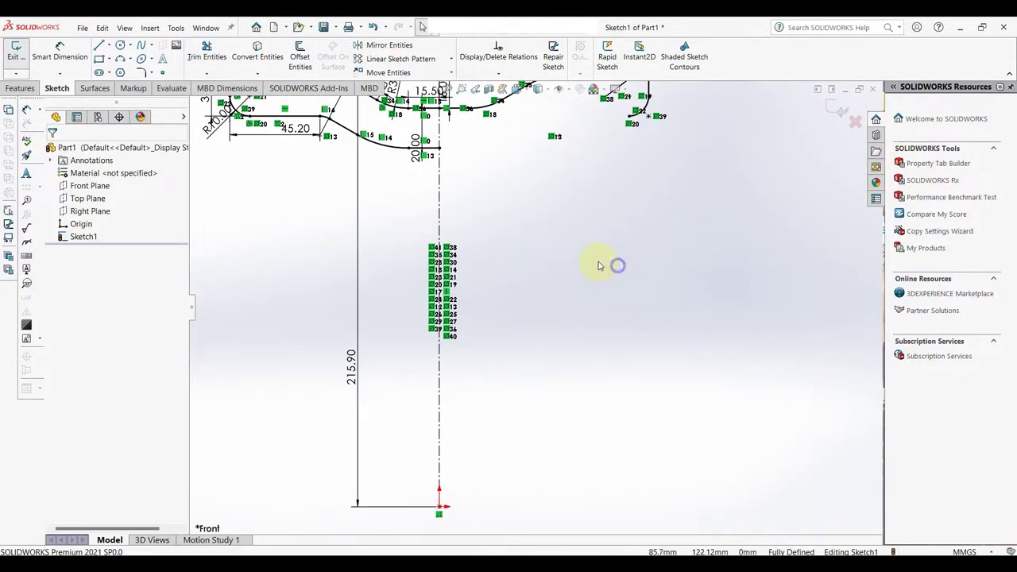
key(l)
click(440, 150)
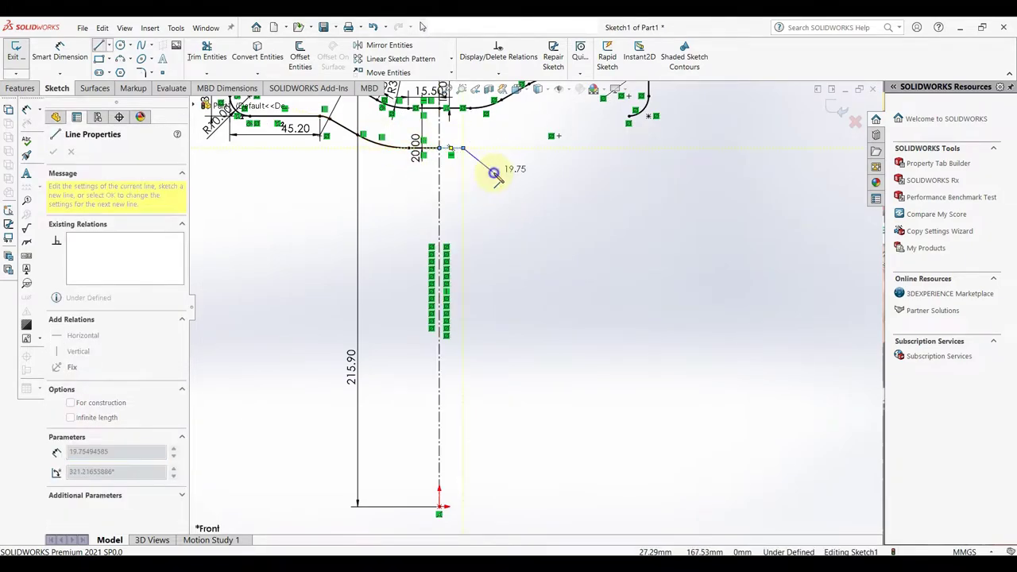
right_click(495, 171)
right_drag(568, 215, 535, 173)
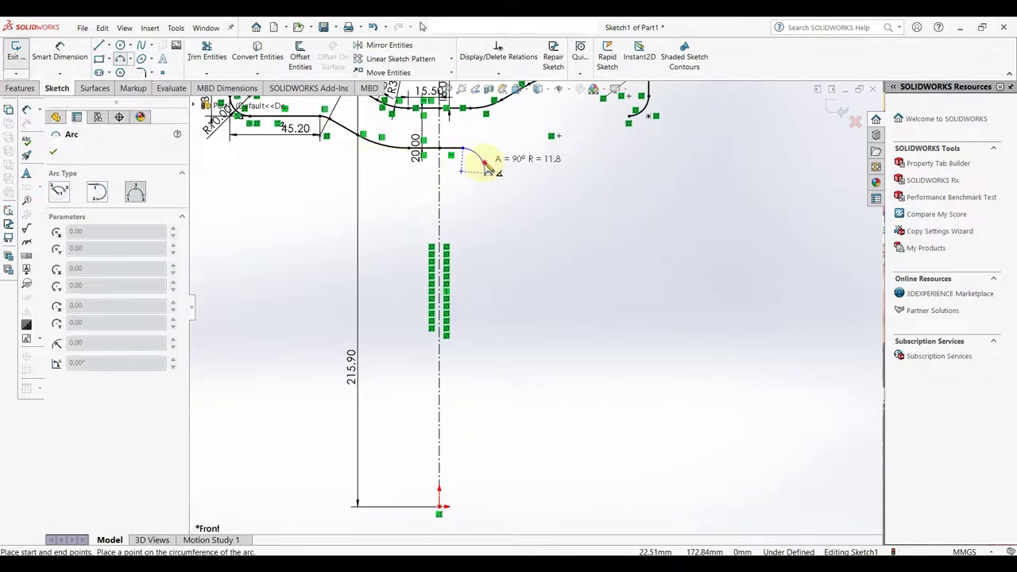
click(487, 166)
right_click(487, 160)
click(517, 170)
Step: Dimension the short horizontal line to 10 mm
click(455, 149)
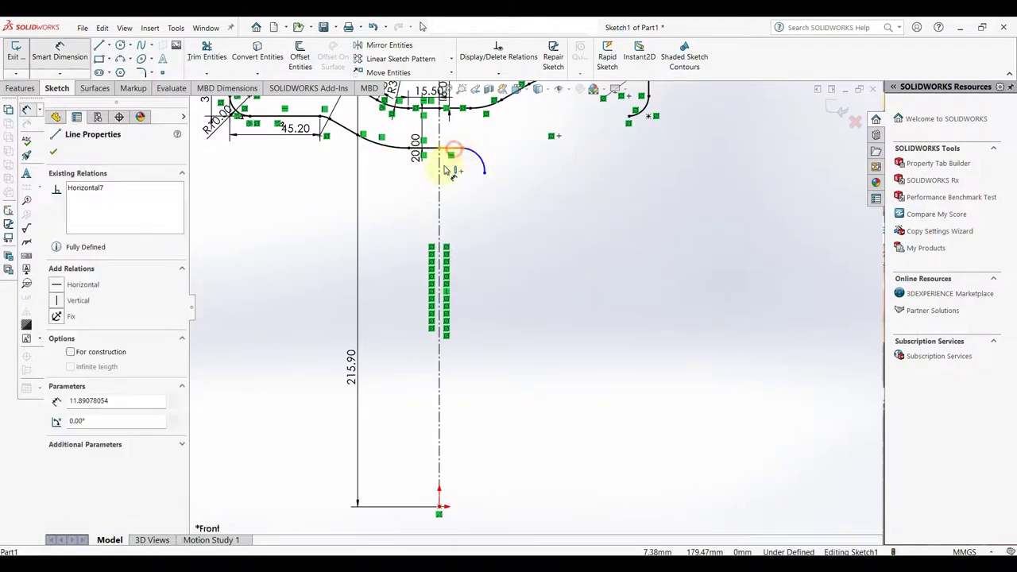
key(d)
click(428, 189)
text(10)
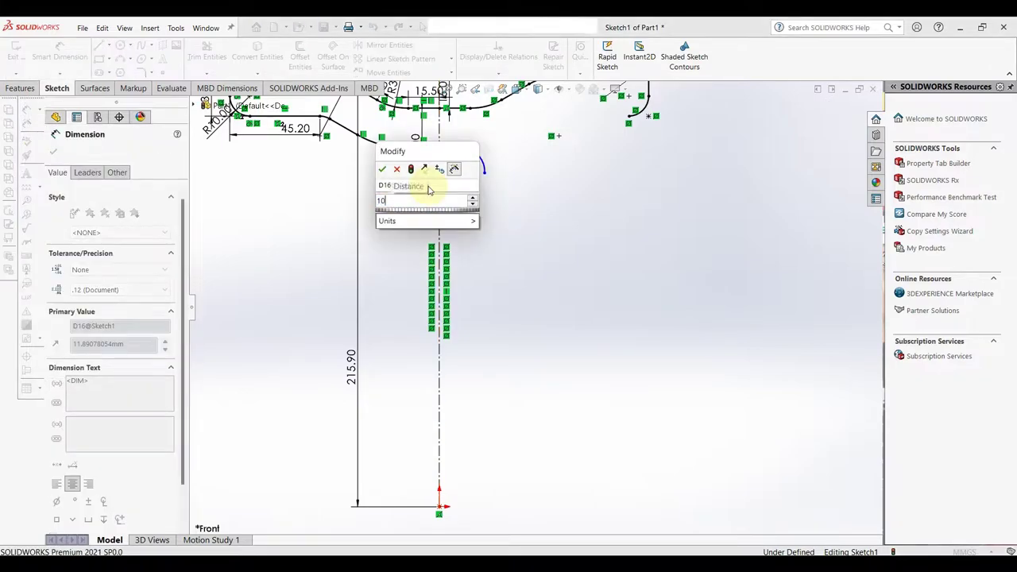
key(Return)
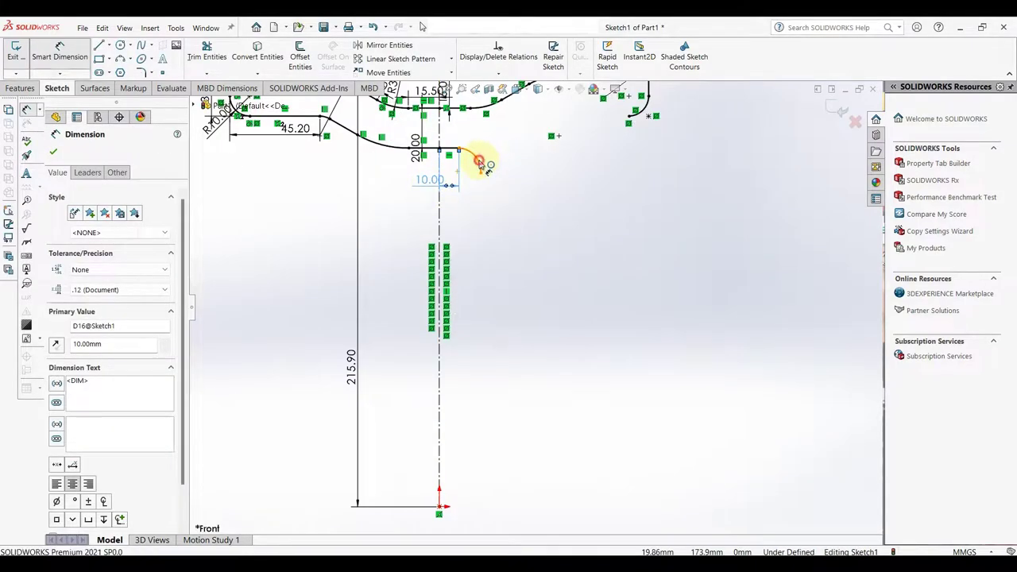
Step: Draw a tangent arc from the short line's end and give it a 20 mm radius
key(a)
click(458, 149)
click(492, 151)
key(d)
click(486, 160)
click(499, 144)
text(20)
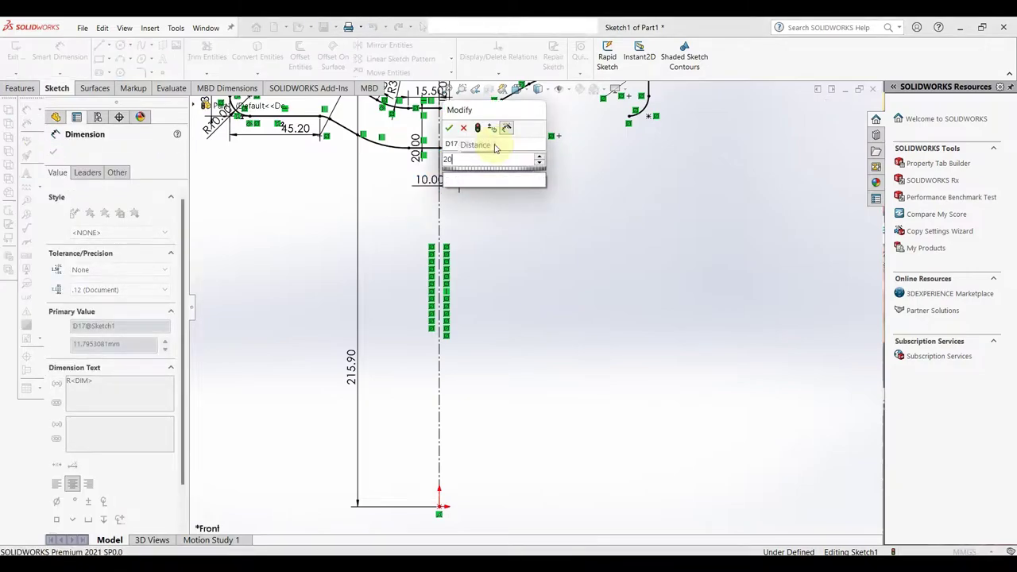
key(Return)
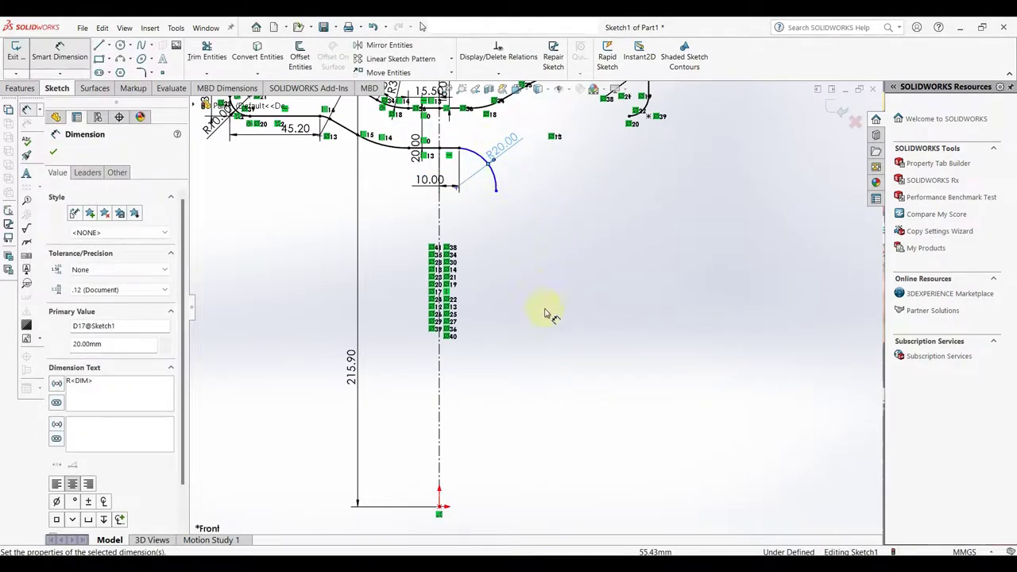
key(l)
scroll(529, 459, up, 2)
Step: Draw a horizontal line from the sketch origin to the right
scroll(536, 389, down, 1)
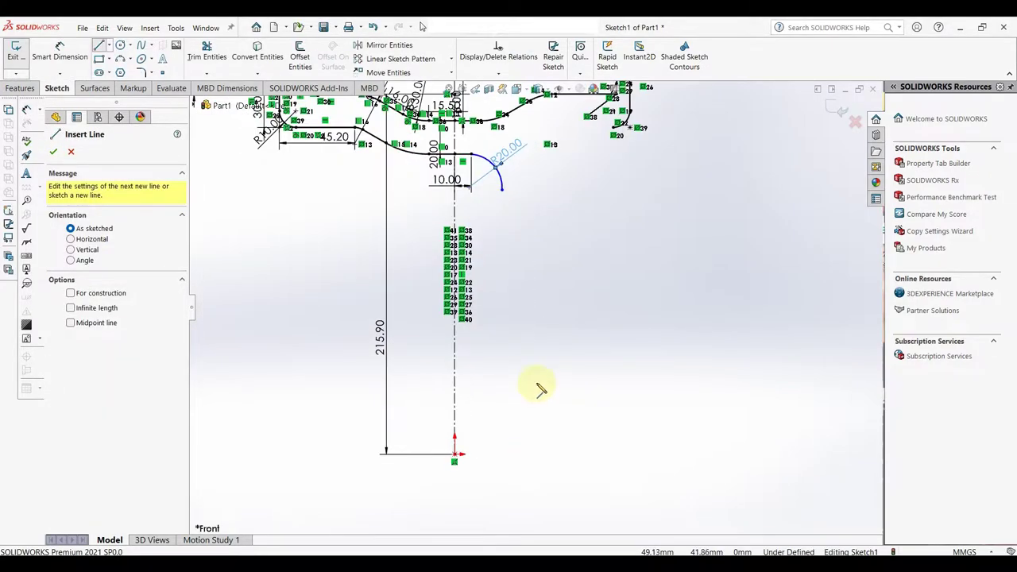
click(455, 457)
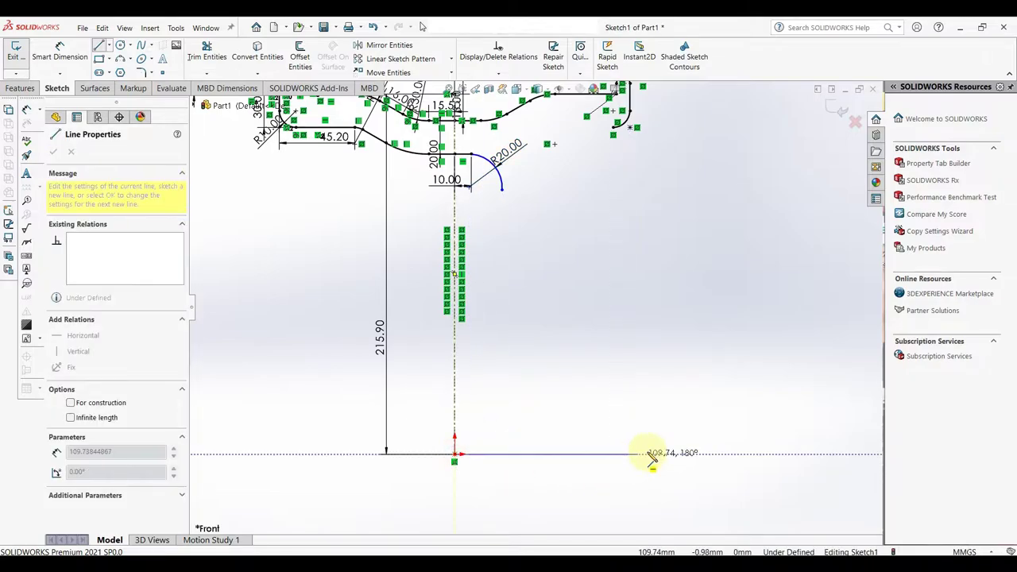
click(653, 455)
right_click(654, 455)
click(662, 457)
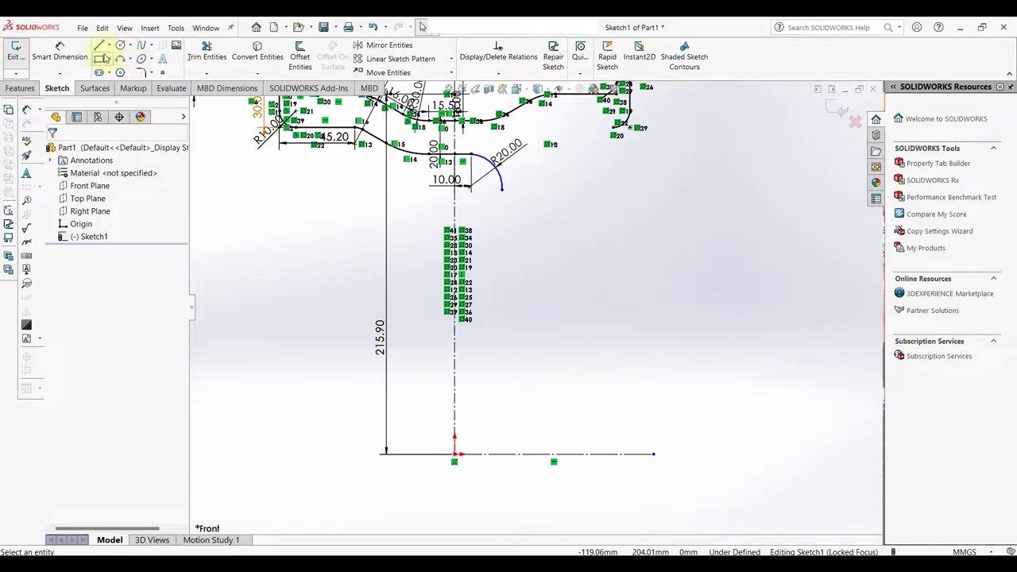
Step: Draw a 3-point arc from the R20 arc's end down to the horizontal line
click(123, 61)
click(501, 188)
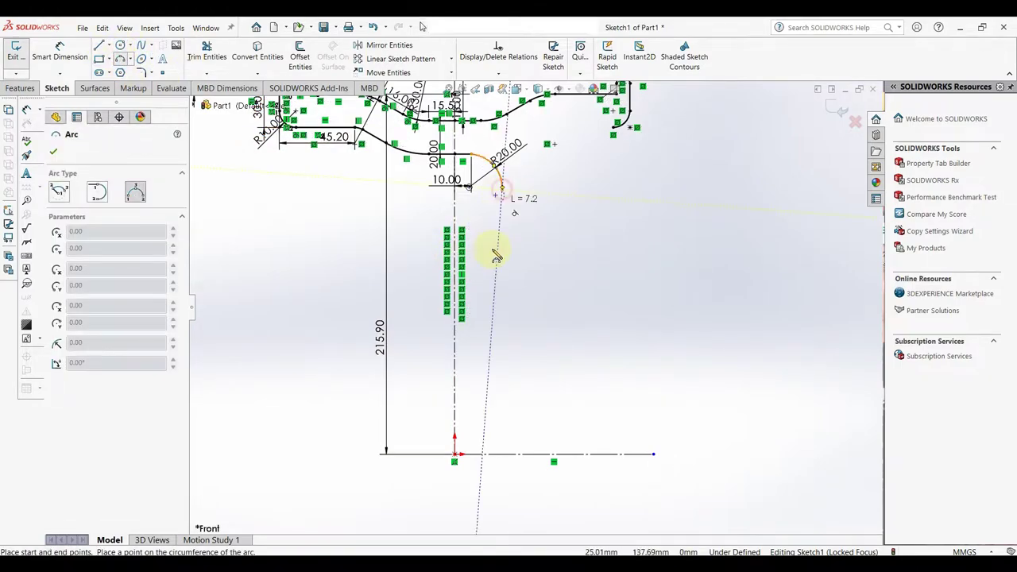
click(552, 456)
click(556, 403)
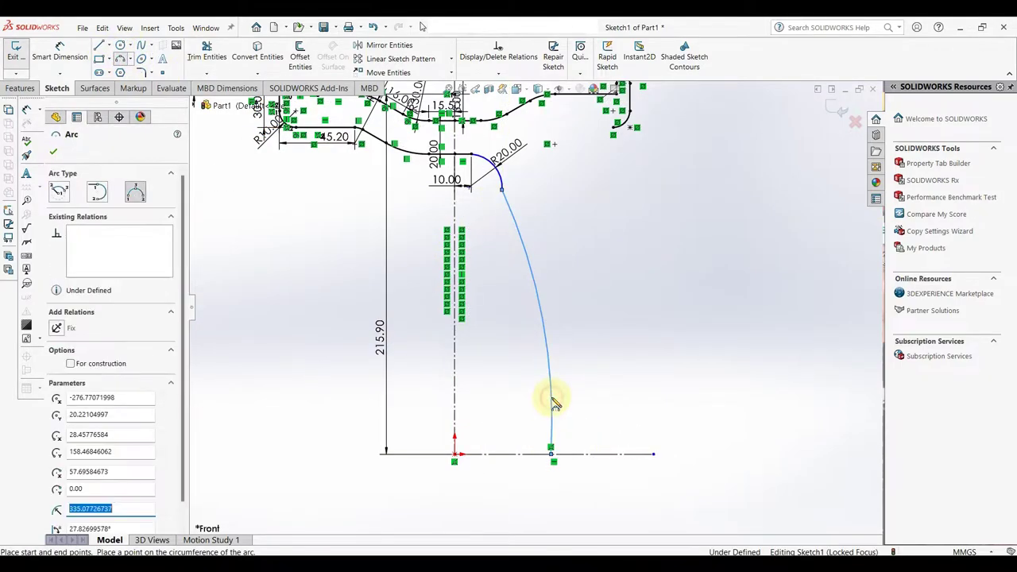
right_click(560, 405)
click(560, 405)
Step: Dimension the long arc's lower end 55 mm from the origin
right_drag(517, 472, 487, 427)
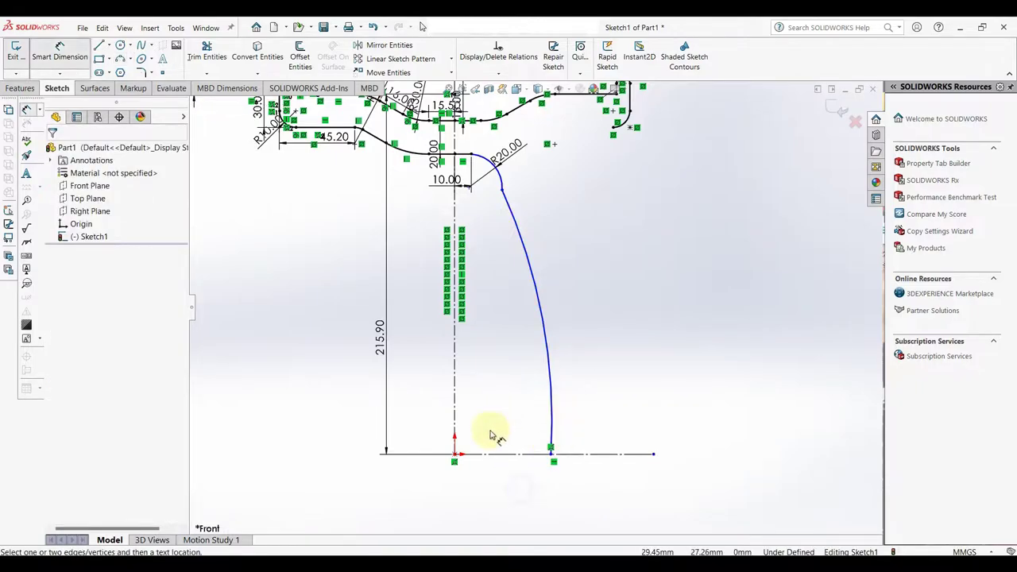
click(454, 454)
click(552, 456)
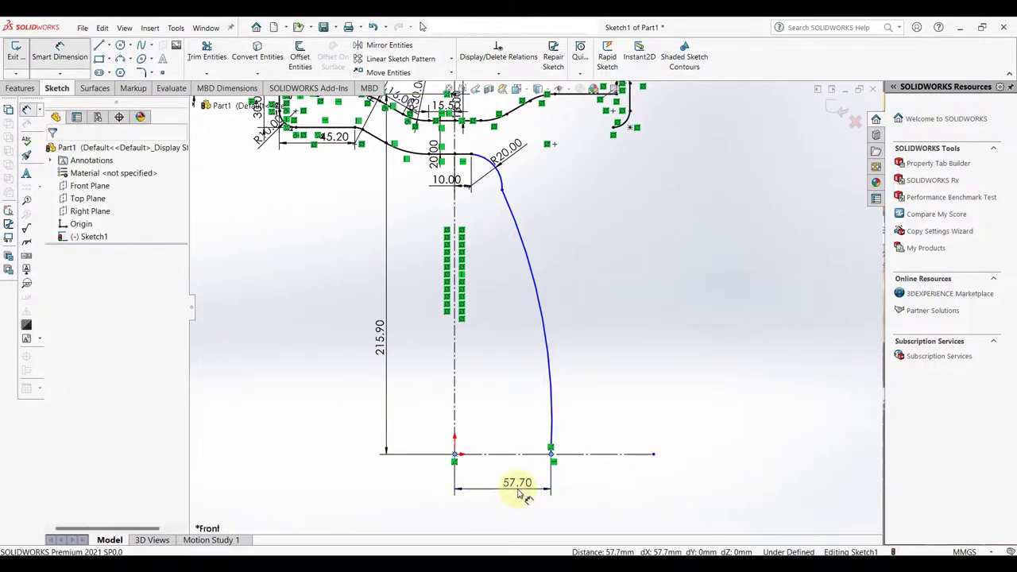
click(517, 488)
text(55)
key(Return)
Step: Make the long arc tangent to the R20 arc
right_drag(623, 352, 515, 210)
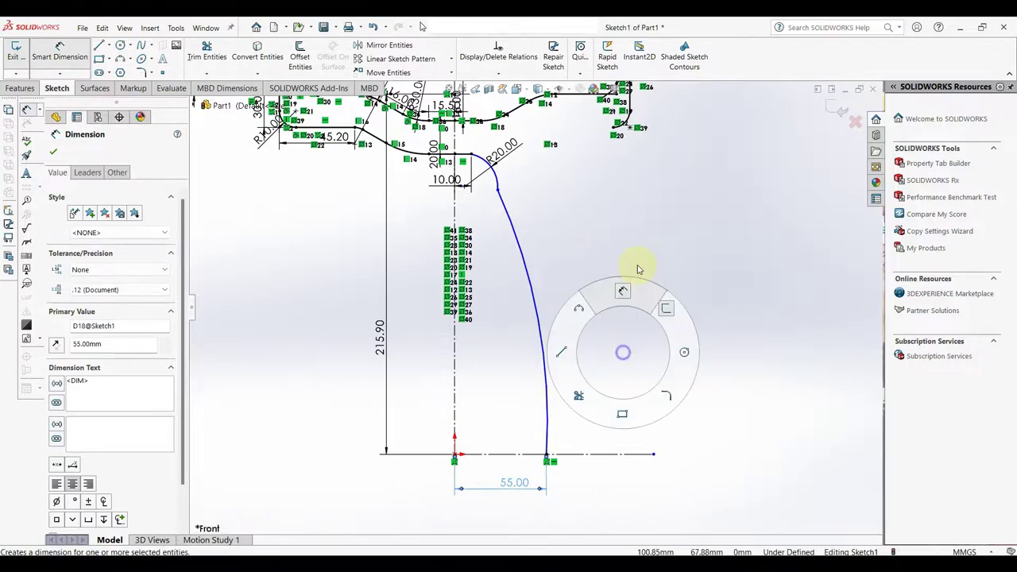
click(509, 216)
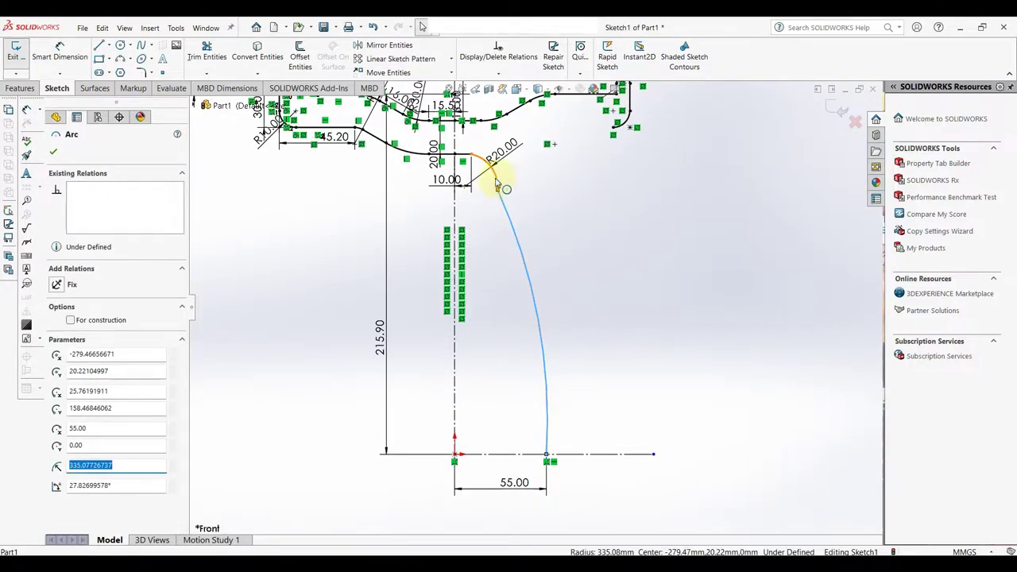
ctrl+click(497, 185)
click(533, 136)
click(563, 239)
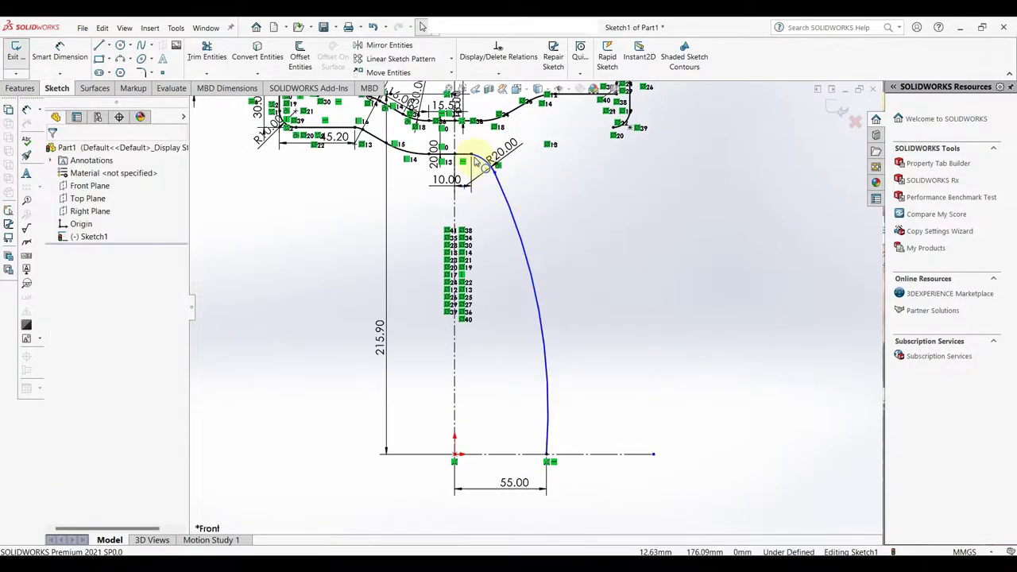
Step: Make the R20 arc tangent to the short 10 mm horizontal line
click(477, 159)
click(467, 159)
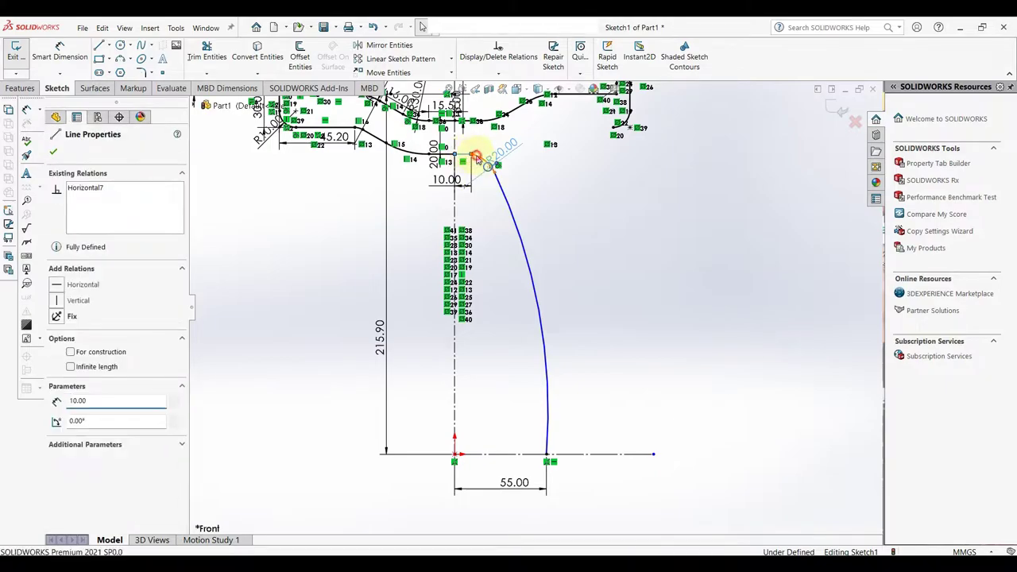
ctrl+click(486, 158)
click(492, 181)
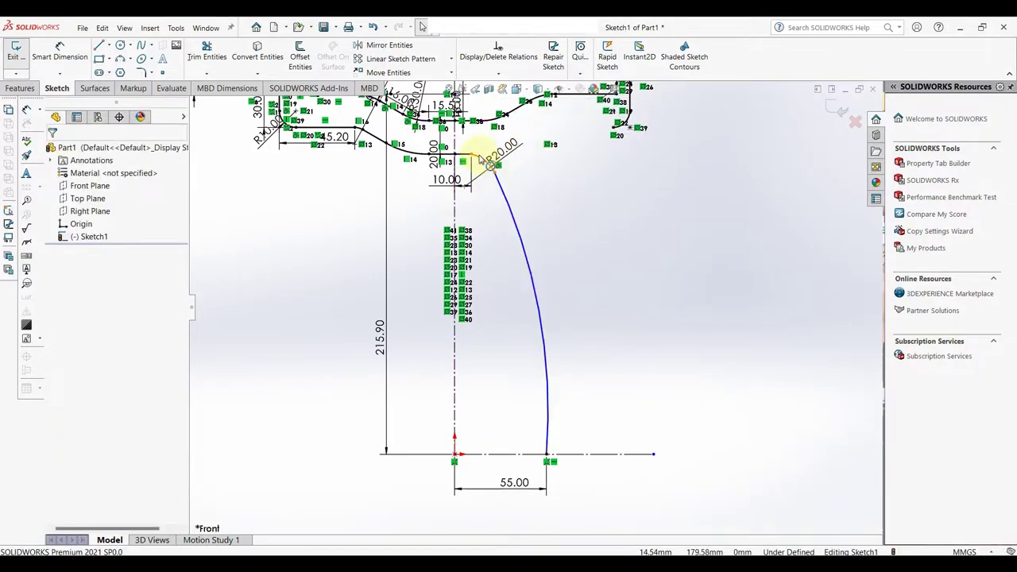
click(501, 157)
click(589, 215)
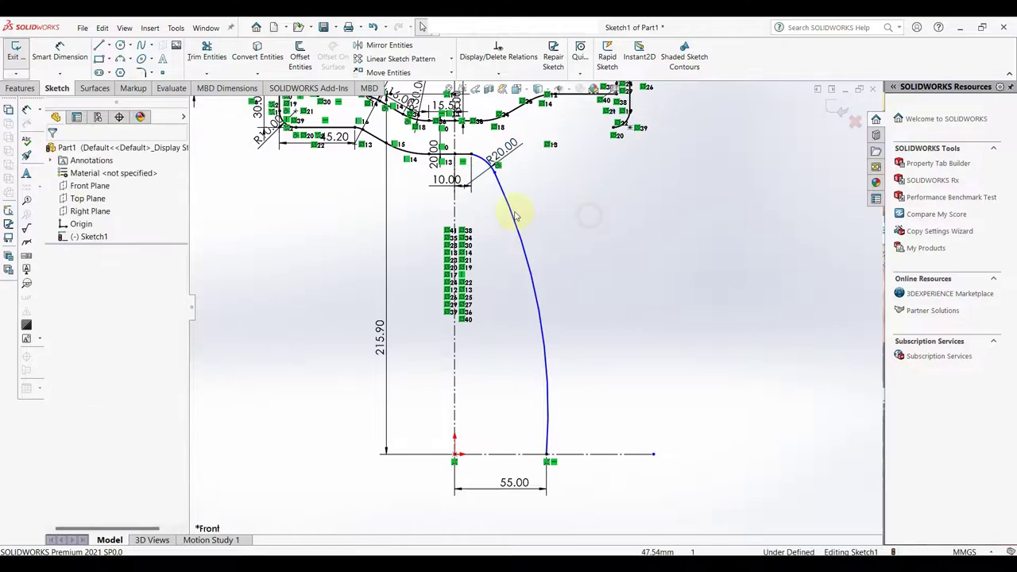
click(569, 205)
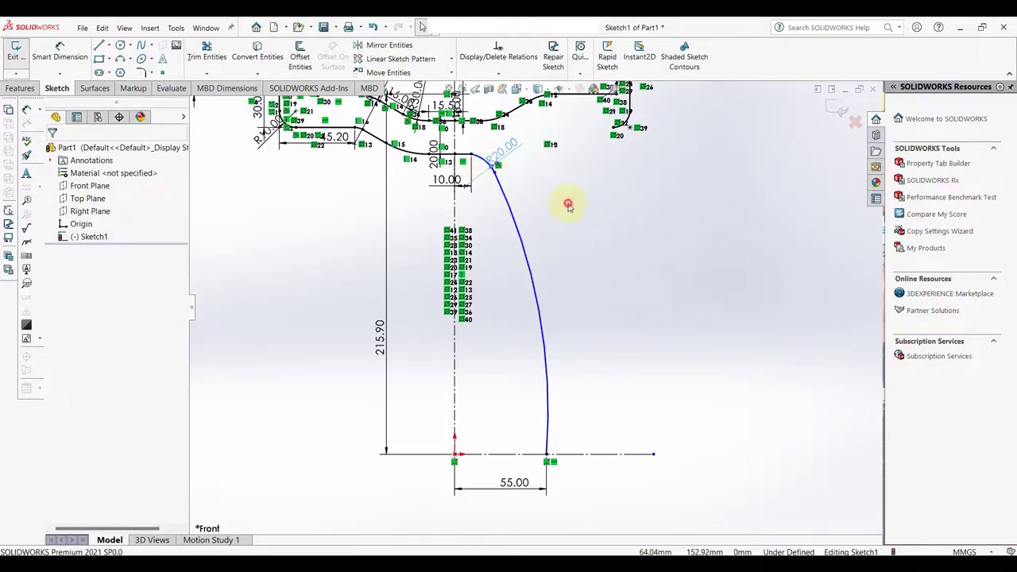
click(477, 157)
ctrl+click(462, 154)
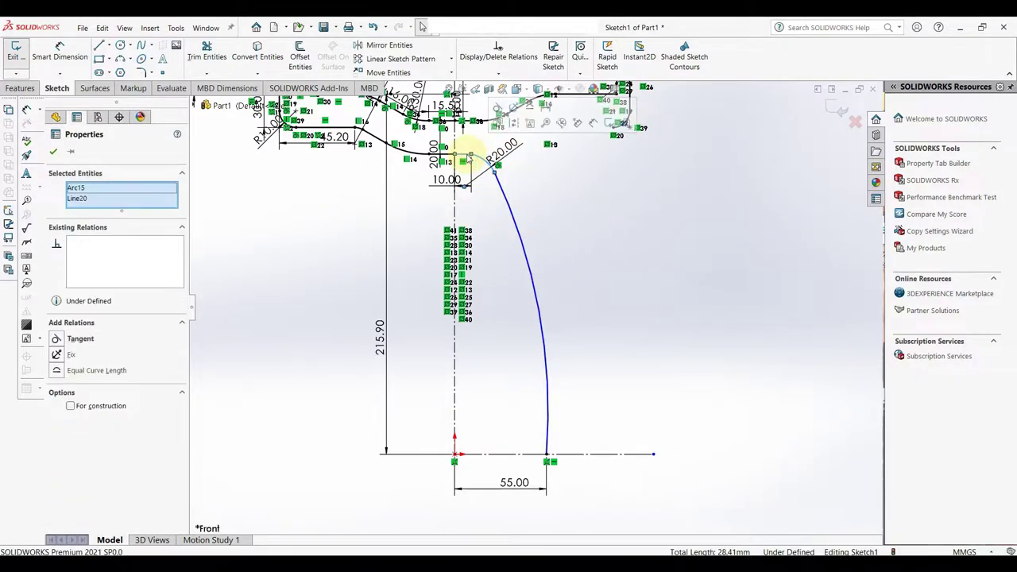
click(497, 108)
click(575, 242)
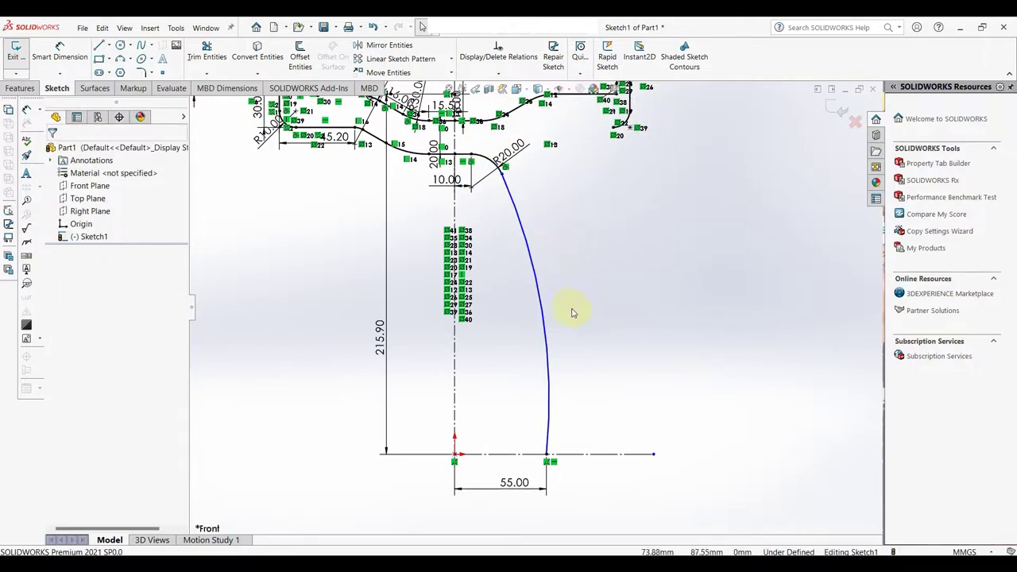
Step: Dimension the long curve's upper end 28.31 mm from the vertical centreline
right_drag(604, 367, 587, 242)
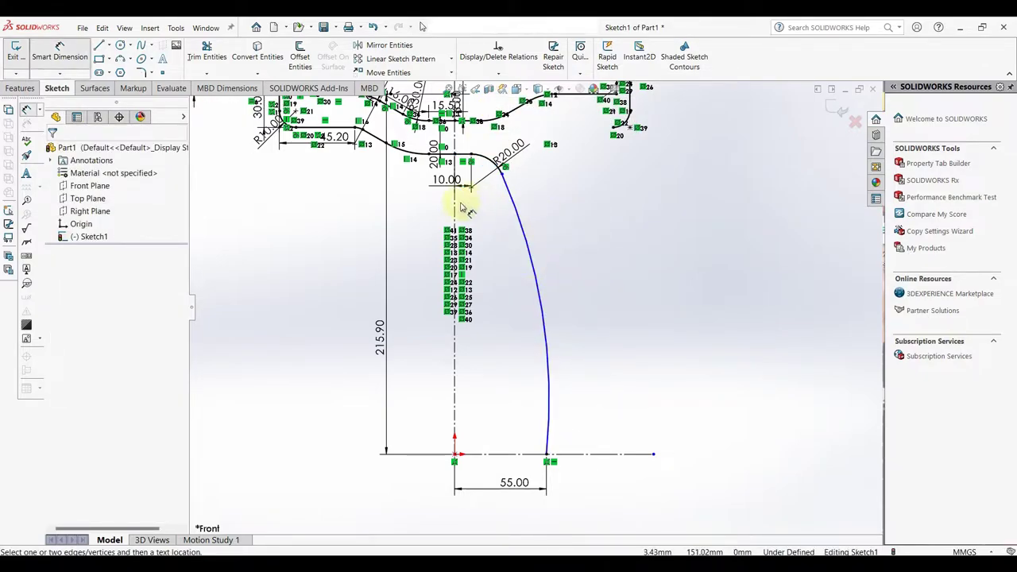
click(541, 317)
click(455, 208)
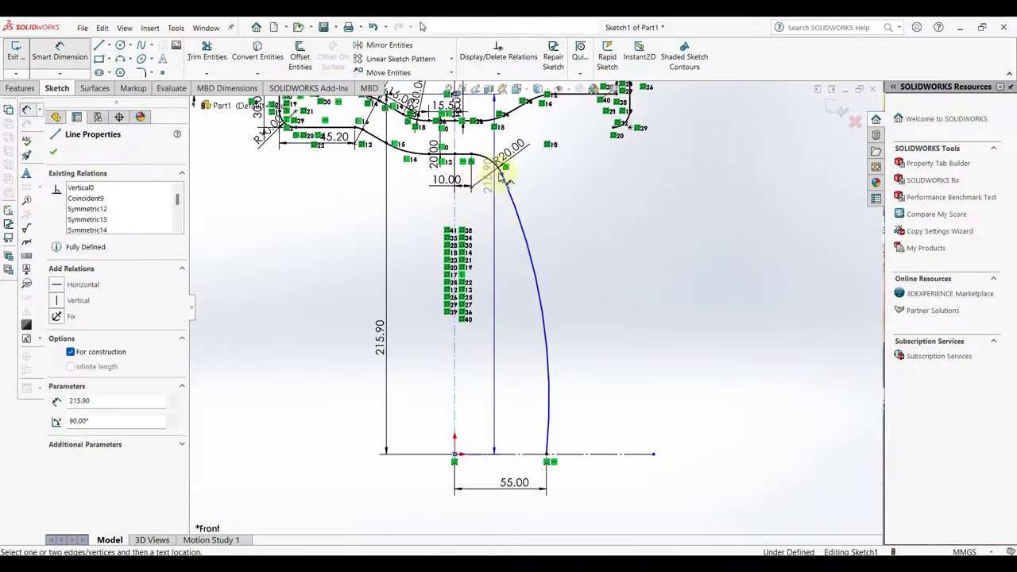
click(503, 167)
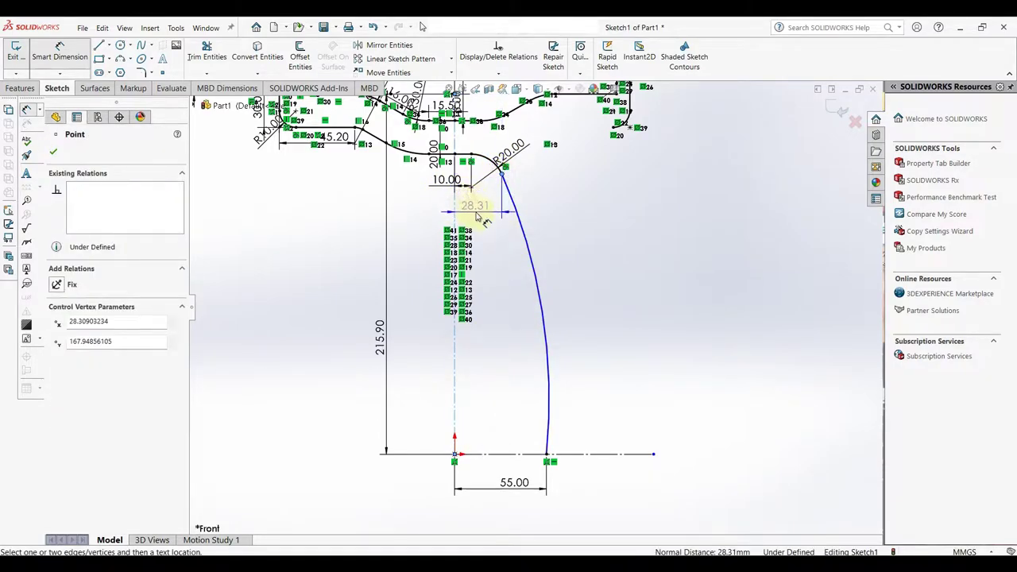
click(477, 213)
click(433, 194)
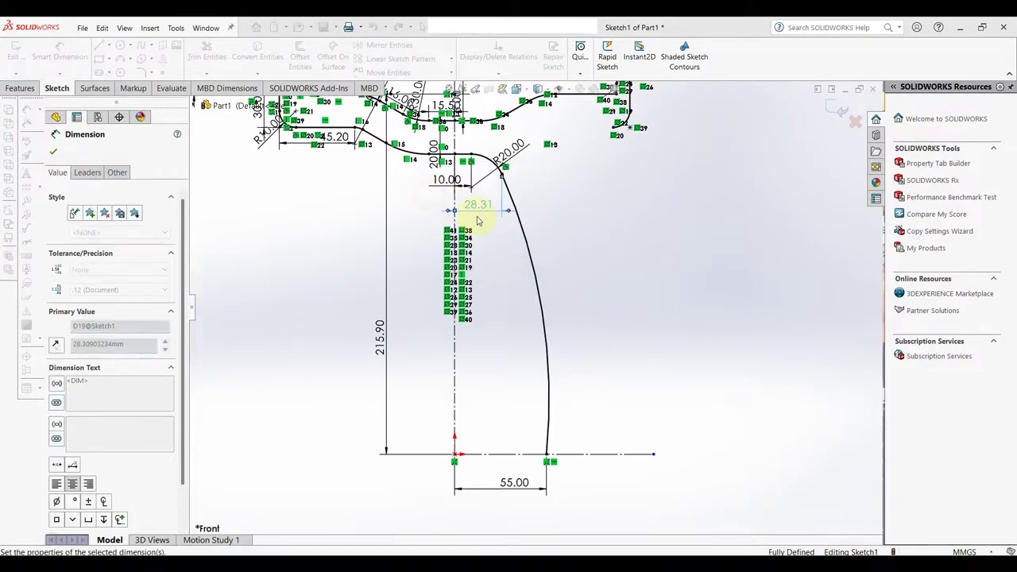
scroll(582, 231, down, 2)
scroll(582, 191, down, 2)
Step: Sketch a short line and small arc at the upper-right curve's end
scroll(583, 182, down, 2)
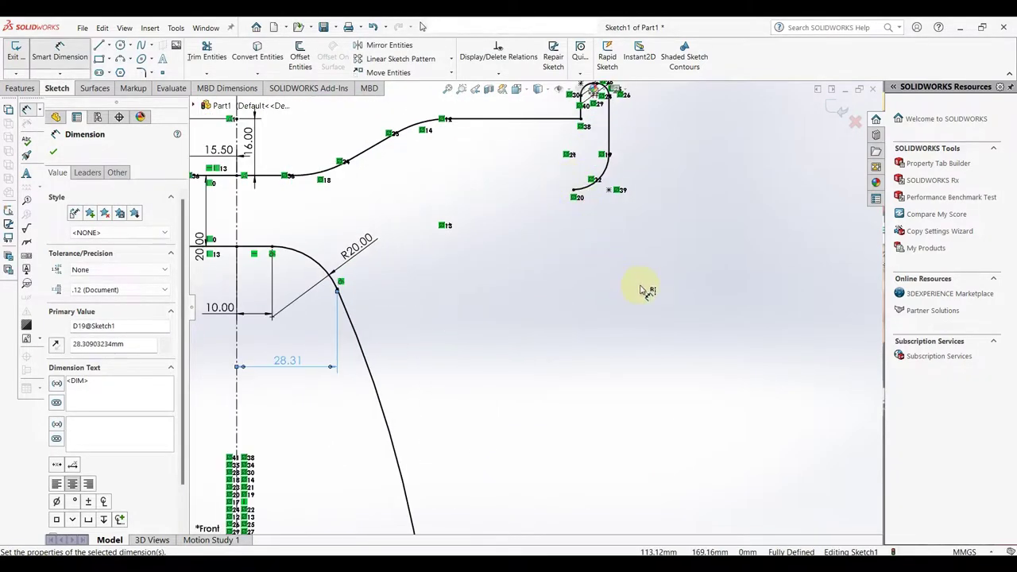
right_drag(612, 284, 580, 200)
click(573, 191)
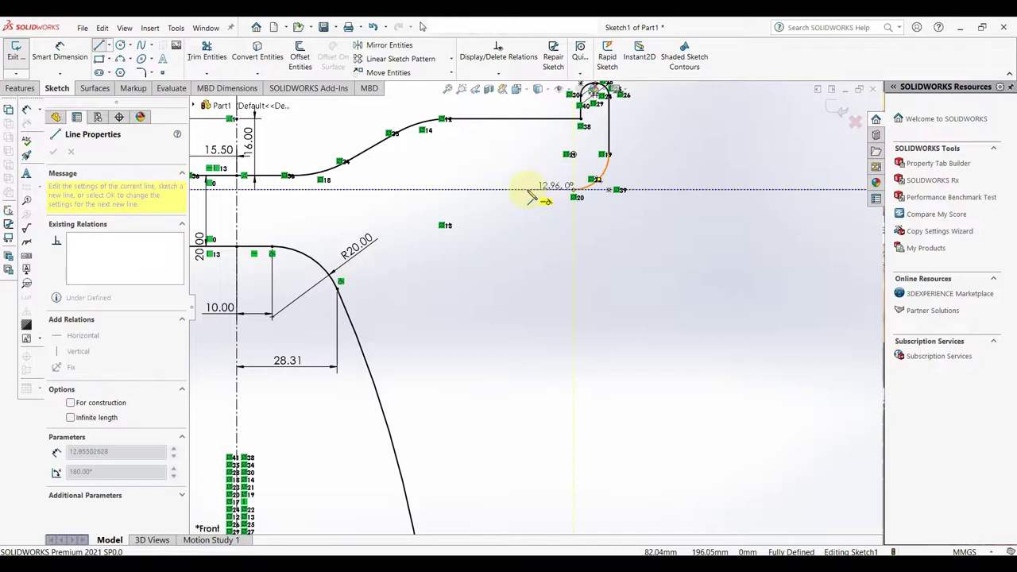
right_click(528, 193)
click(553, 195)
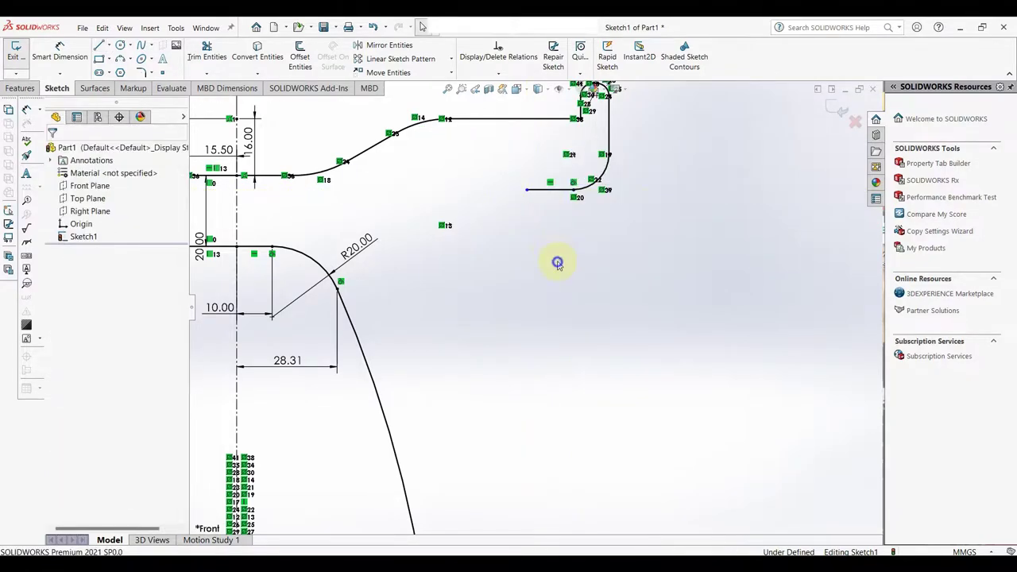
right_drag(555, 263, 525, 205)
click(526, 191)
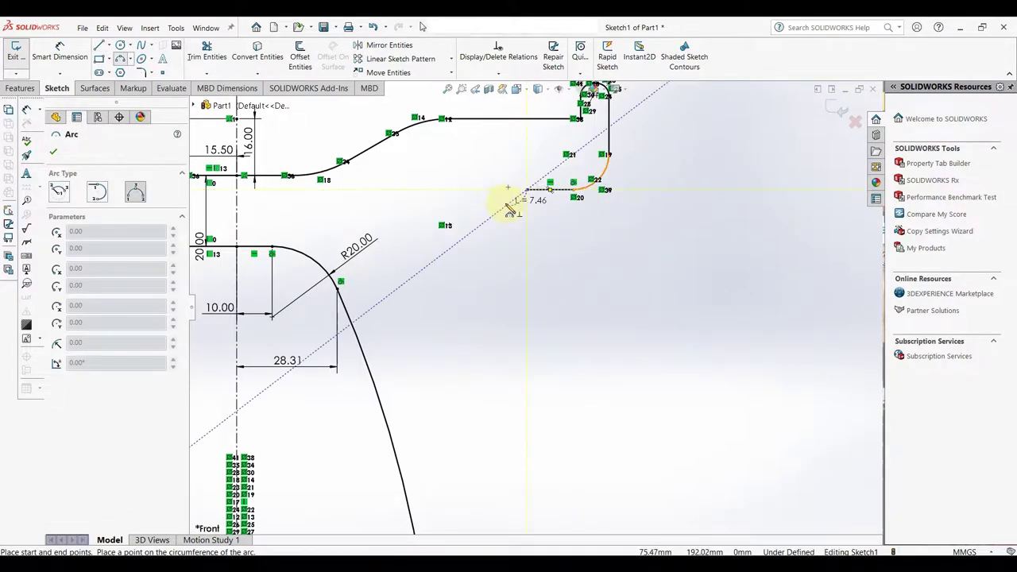
click(509, 204)
click(517, 198)
right_click(512, 199)
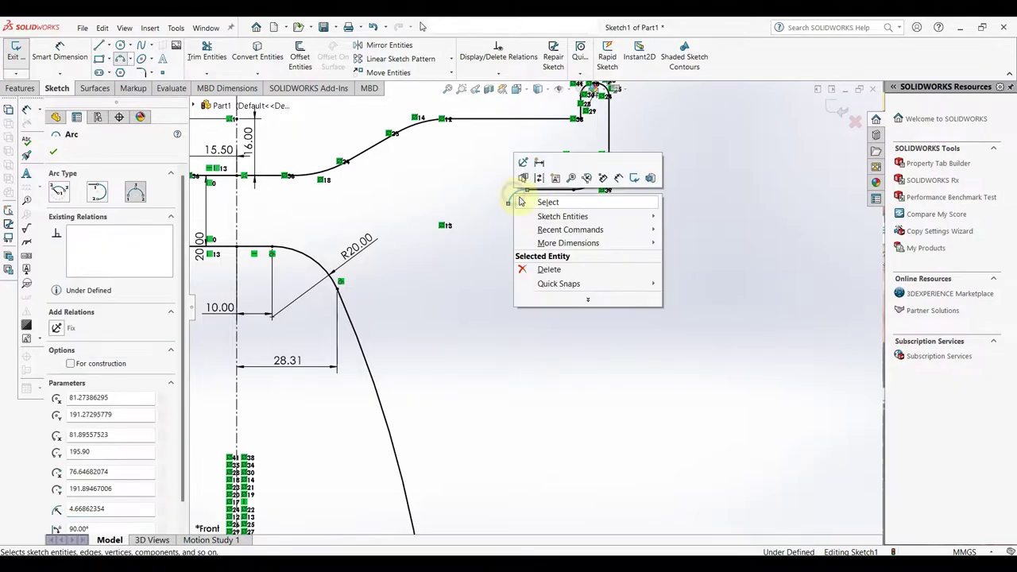
click(542, 202)
Step: Draw a bottom line along the horizontal centreline from the long curve's base, dimensioned 30 mm
scroll(547, 242, up, 3)
scroll(551, 336, up, 2)
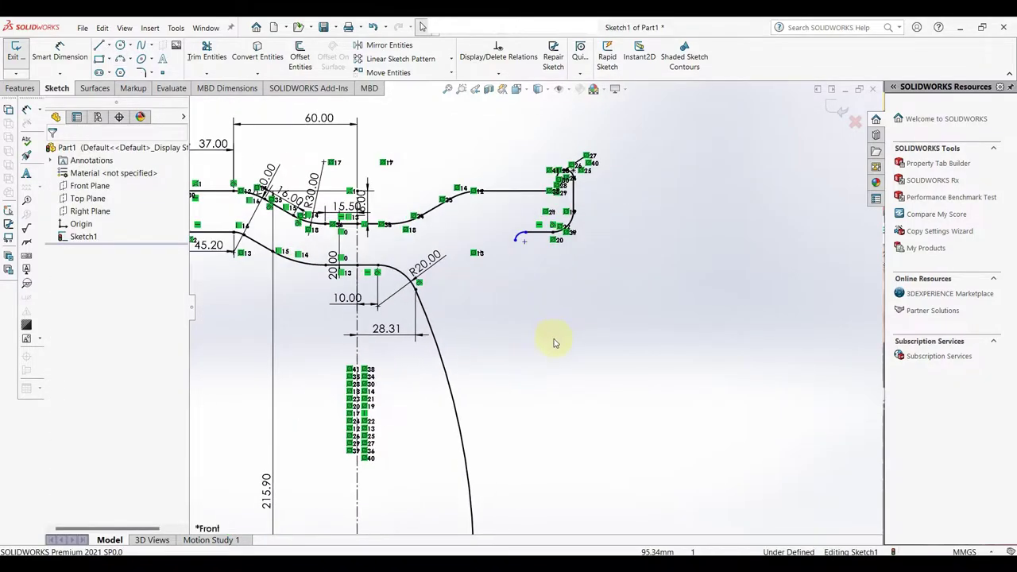
scroll(560, 456, up, 2)
scroll(558, 456, down, 2)
scroll(528, 443, down, 1)
key(l)
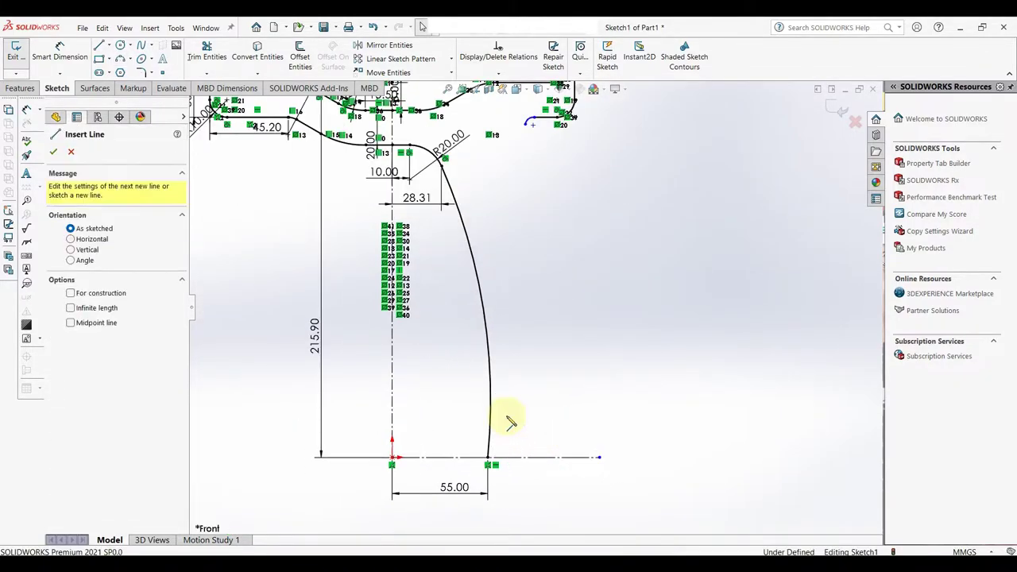
click(489, 459)
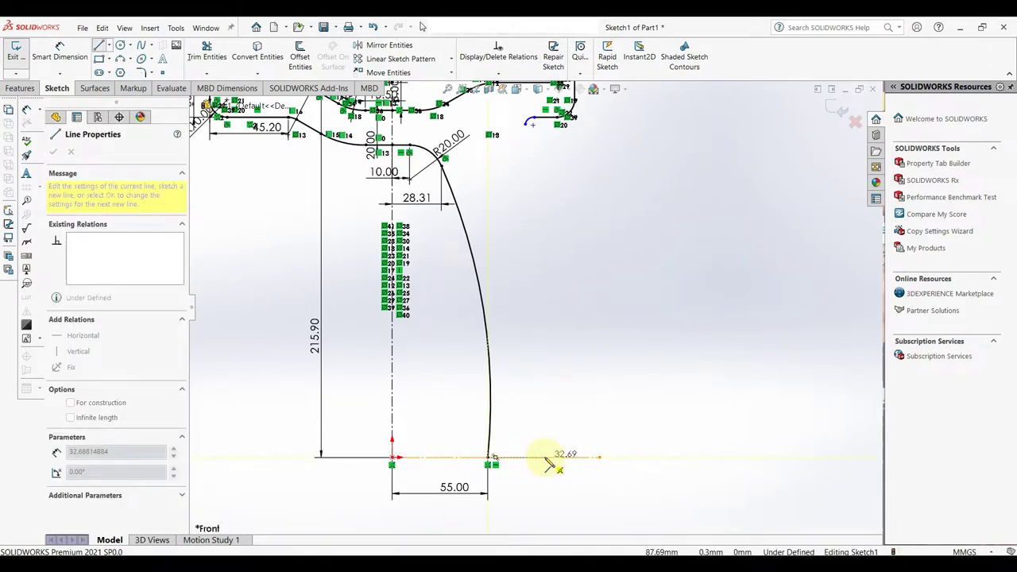
click(544, 458)
right_click(548, 458)
click(566, 456)
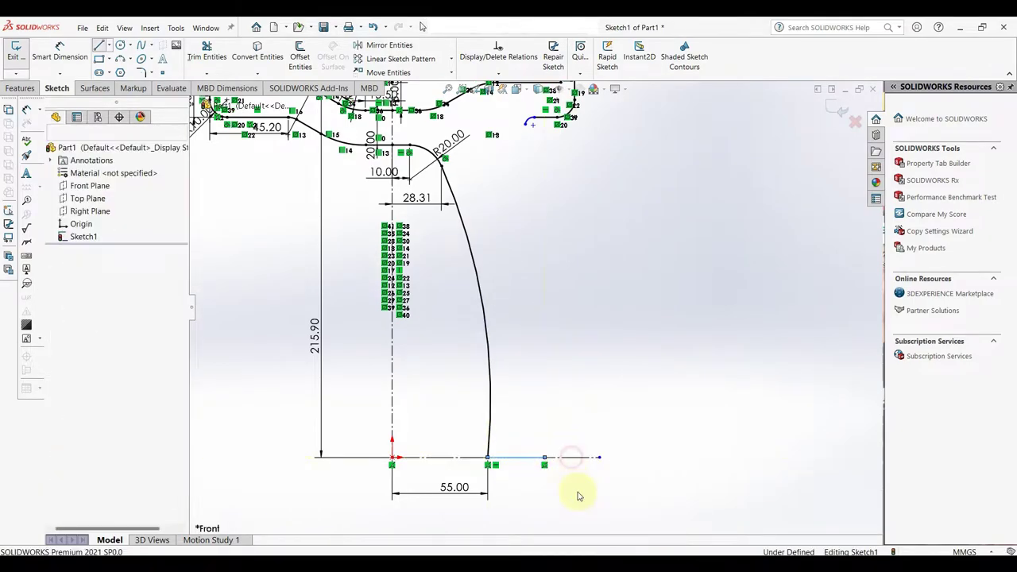
key(d)
click(514, 459)
click(524, 476)
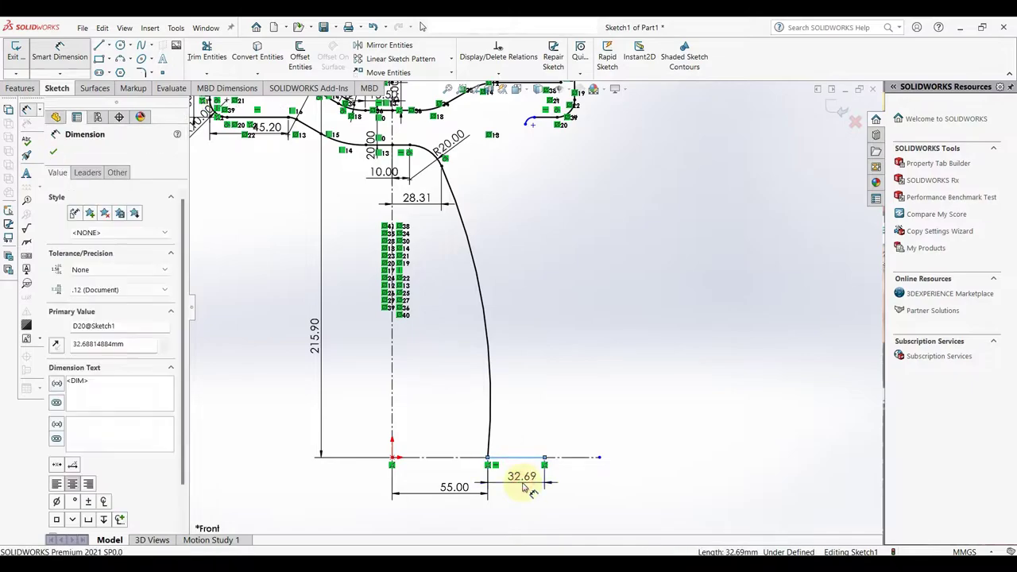
text(30)
key(Return)
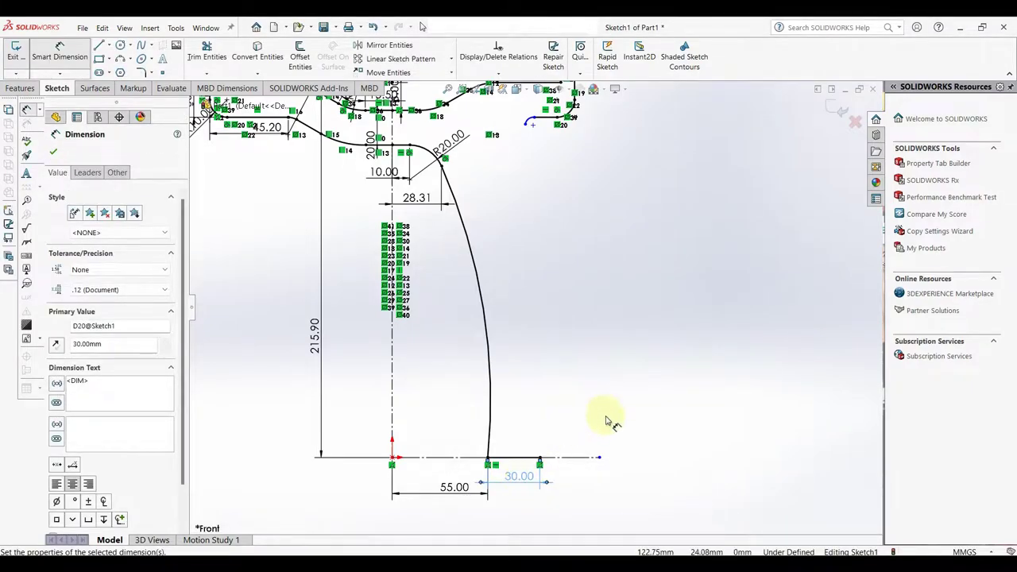
Step: Draw a 3-point arc rising from the end of the 30 mm line
right_drag(612, 376, 586, 359)
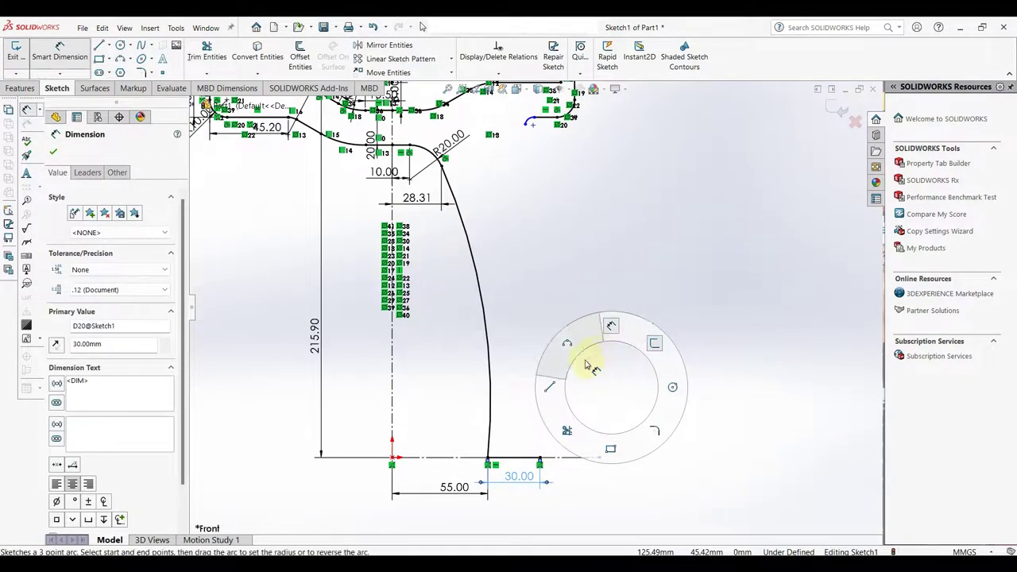
click(540, 458)
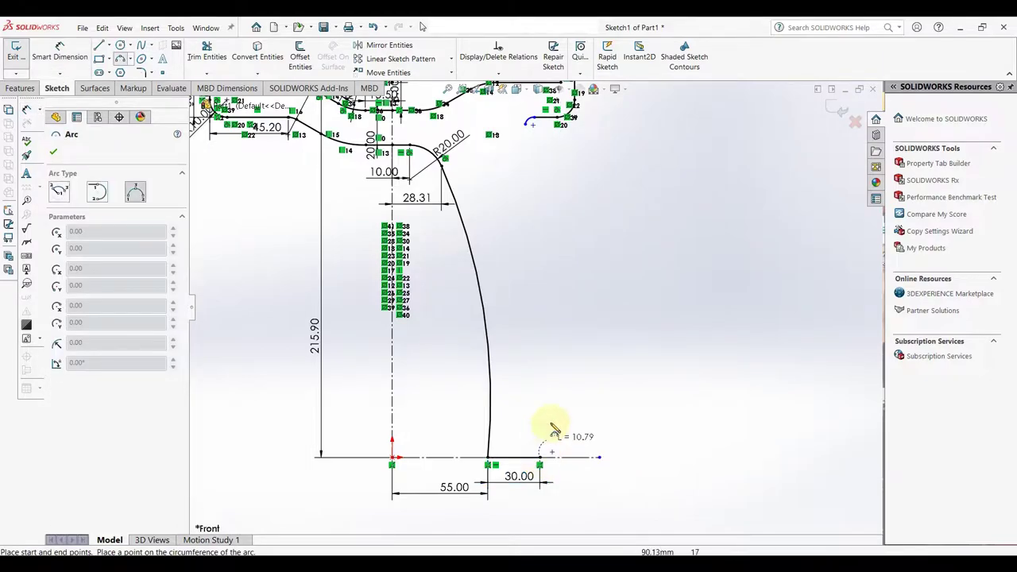
click(564, 385)
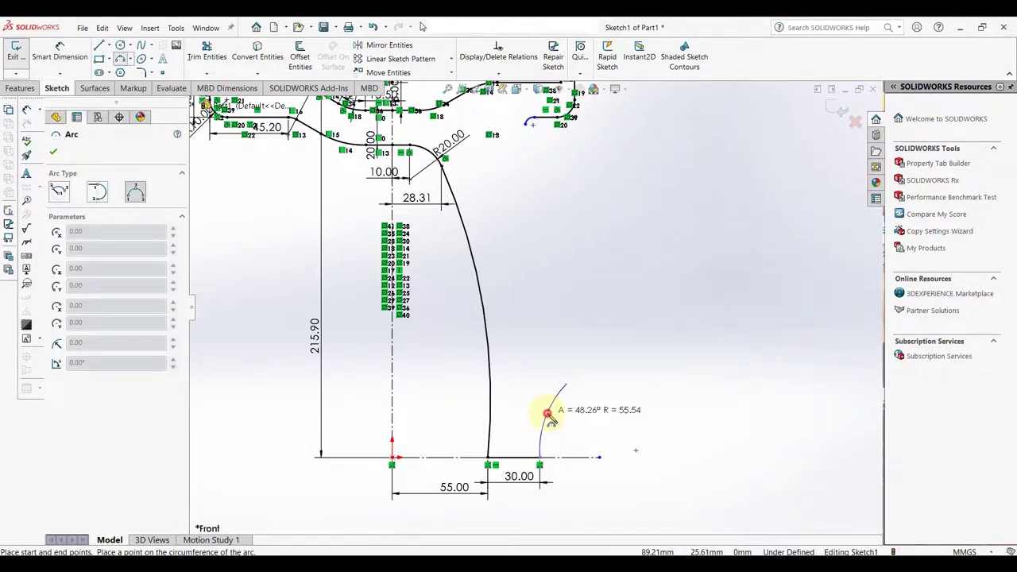
click(548, 414)
right_click(549, 416)
click(574, 421)
Step: Dimension the new arc to 72 mm height and R172.5 radius
right_drag(575, 422, 608, 363)
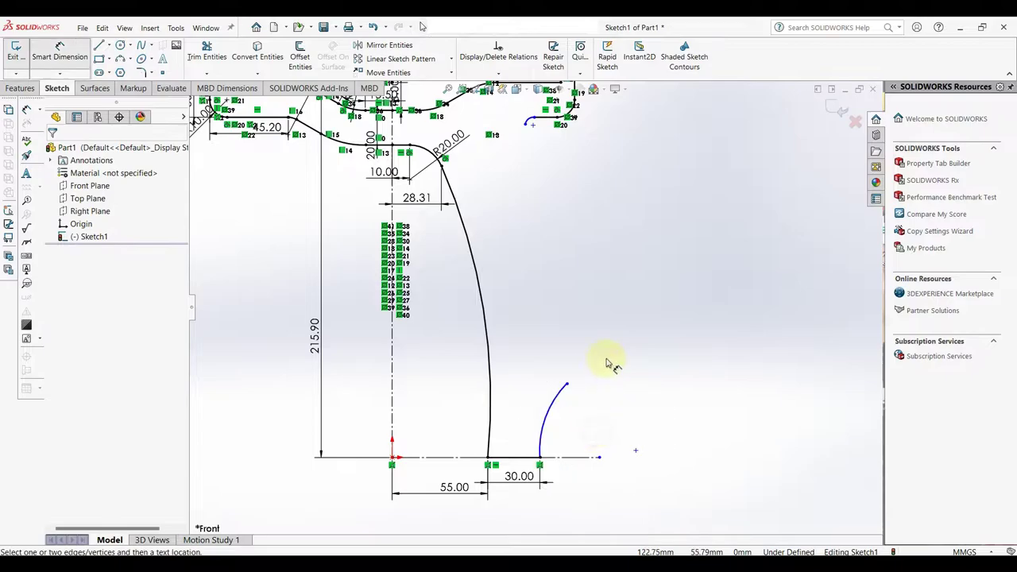
click(544, 459)
click(568, 385)
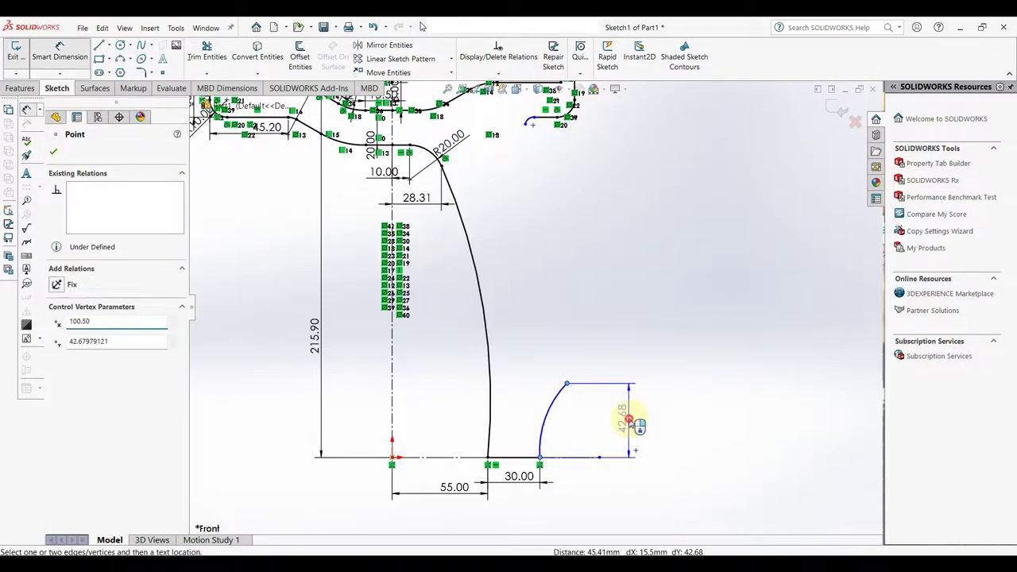
click(630, 421)
text(72)
key(Return)
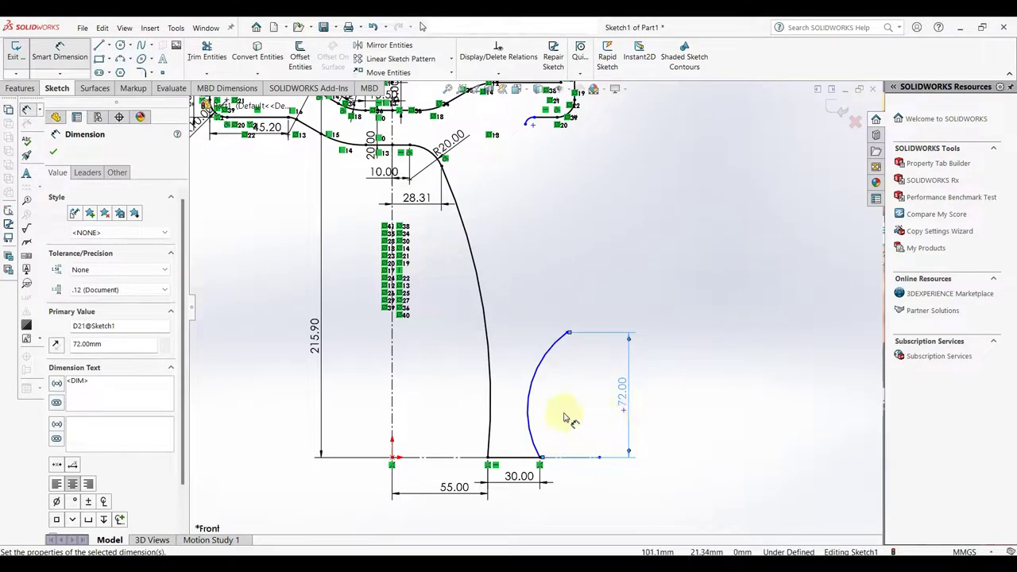
click(535, 380)
click(585, 414)
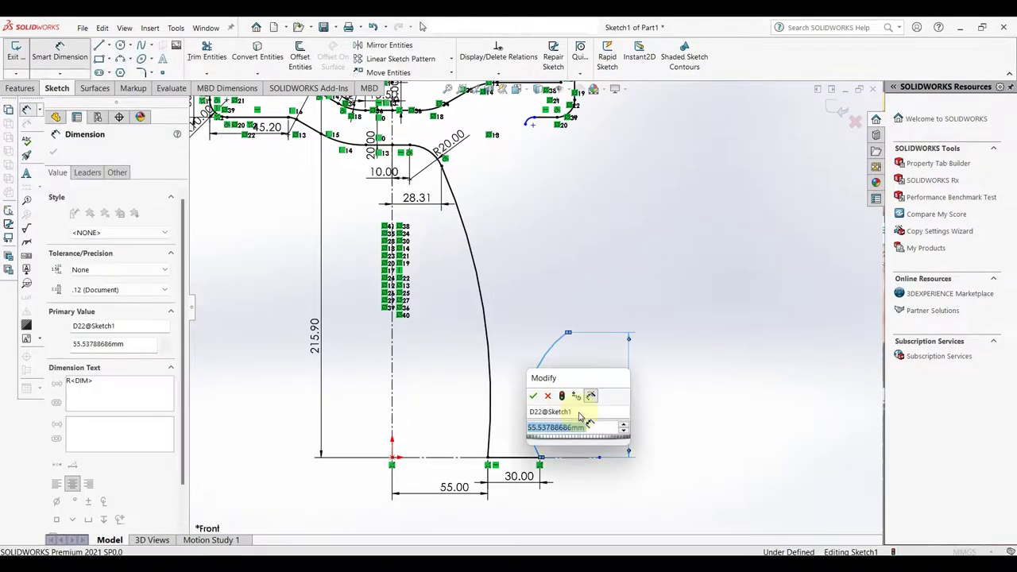
text(172.5)
key(Return)
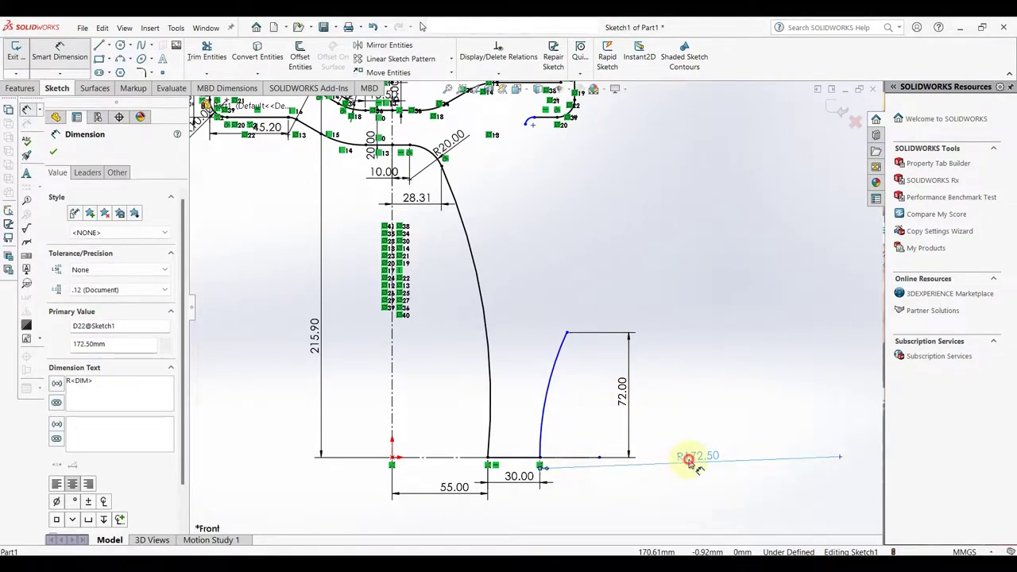
drag(685, 459, 700, 427)
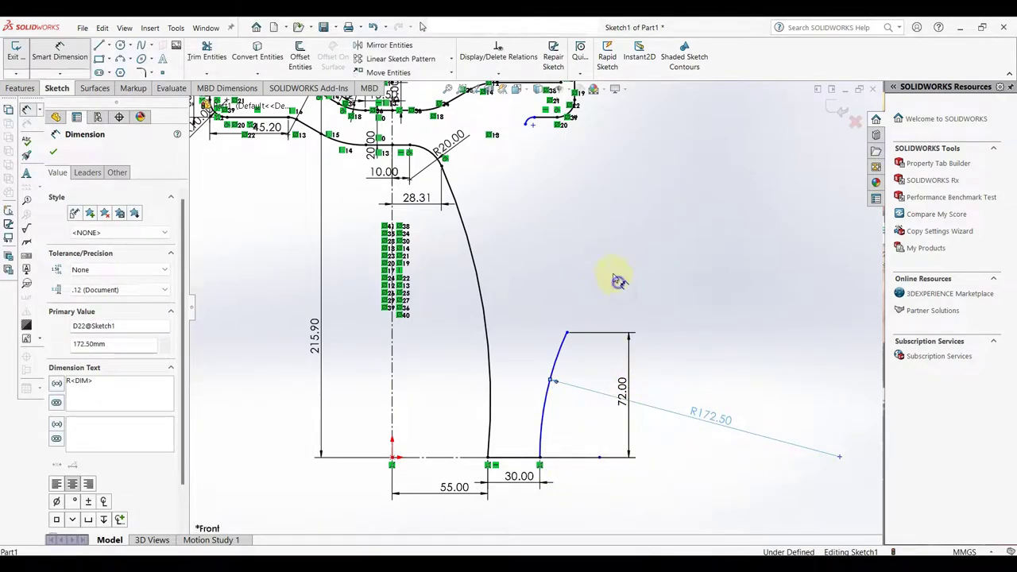
Step: Draw a long 3-point arc from the R172.5 arc up to the upper profile corner
key(a)
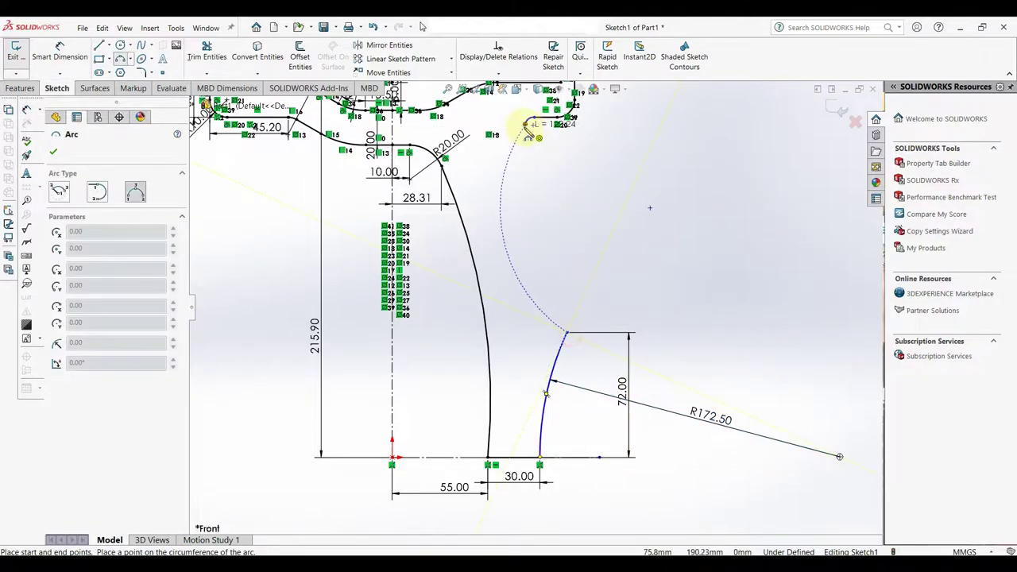
click(527, 124)
click(559, 213)
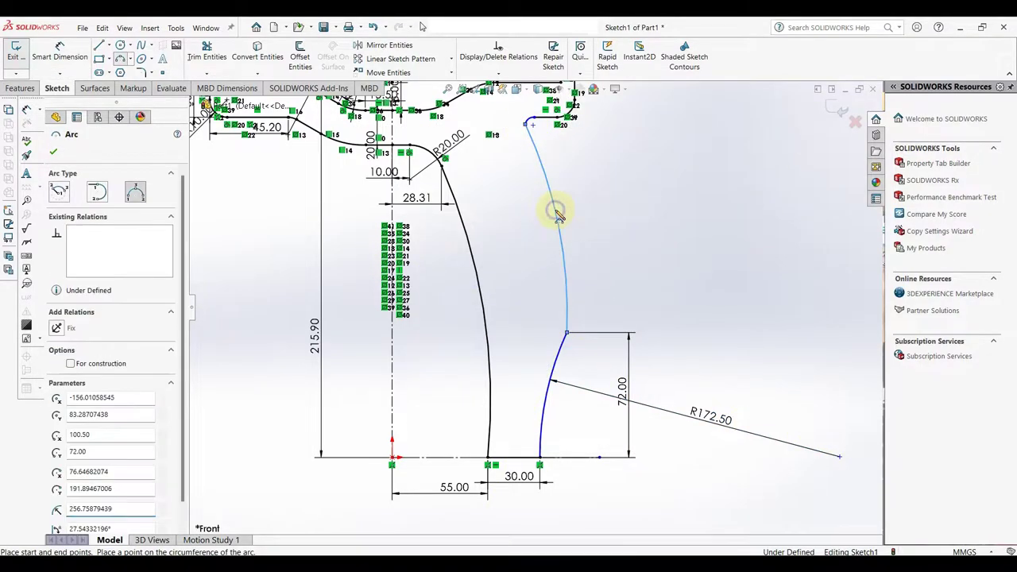
key(Escape)
scroll(556, 151, down, 2)
Step: Dimension the corner arc at R5 and the short top line at 26.4
key(d)
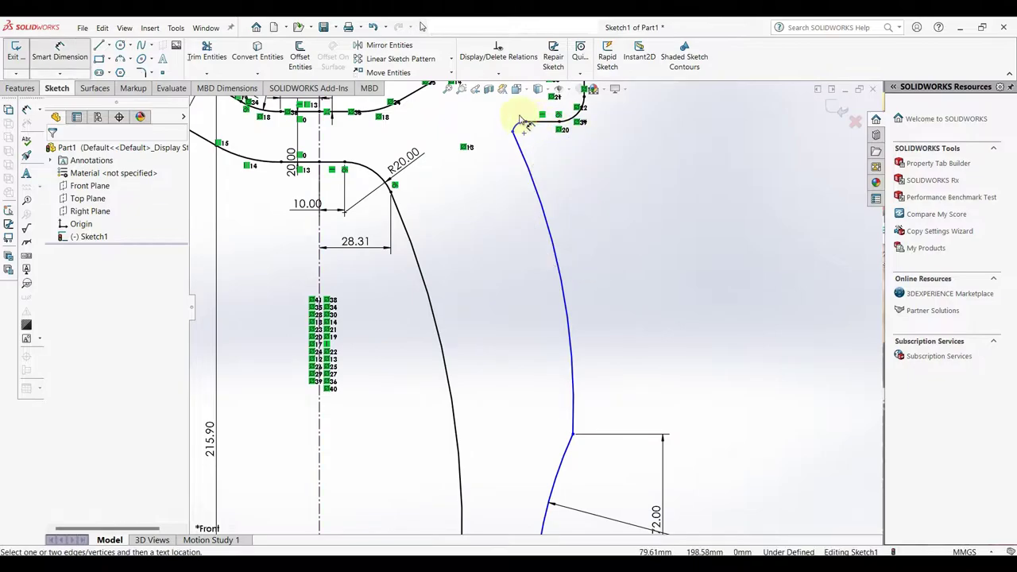
click(520, 129)
click(537, 146)
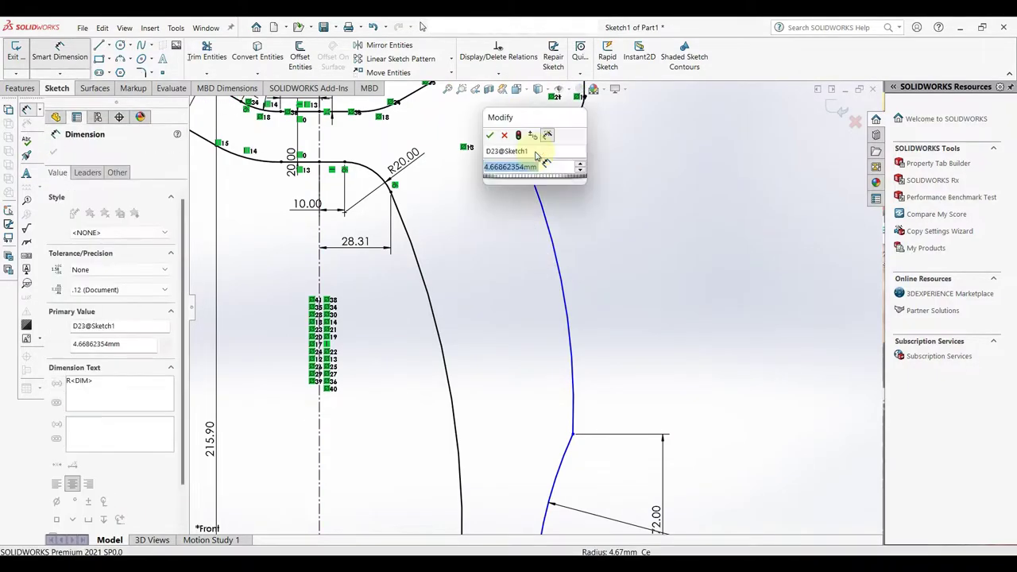
key(Return)
key(Escape)
click(544, 135)
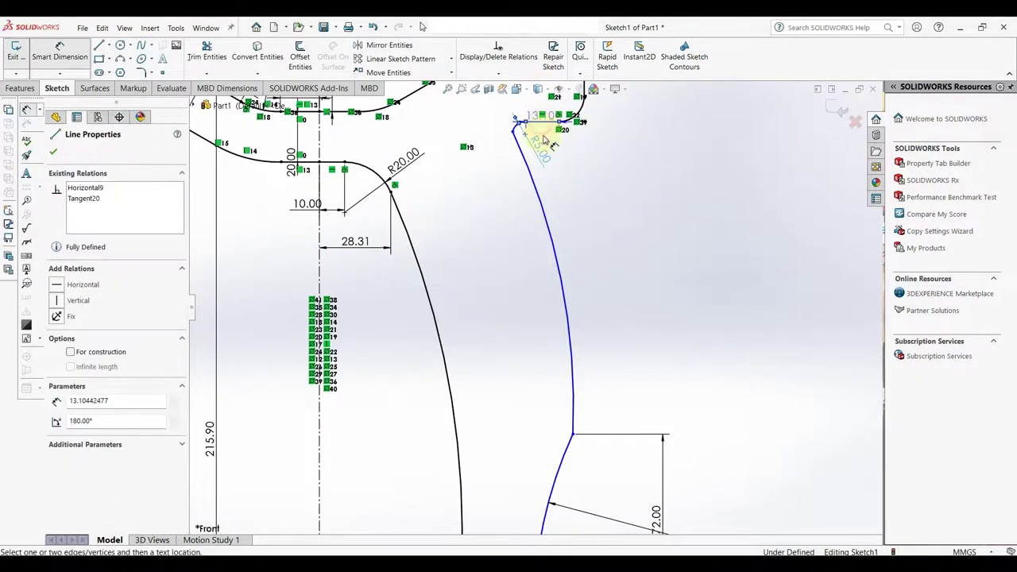
click(645, 138)
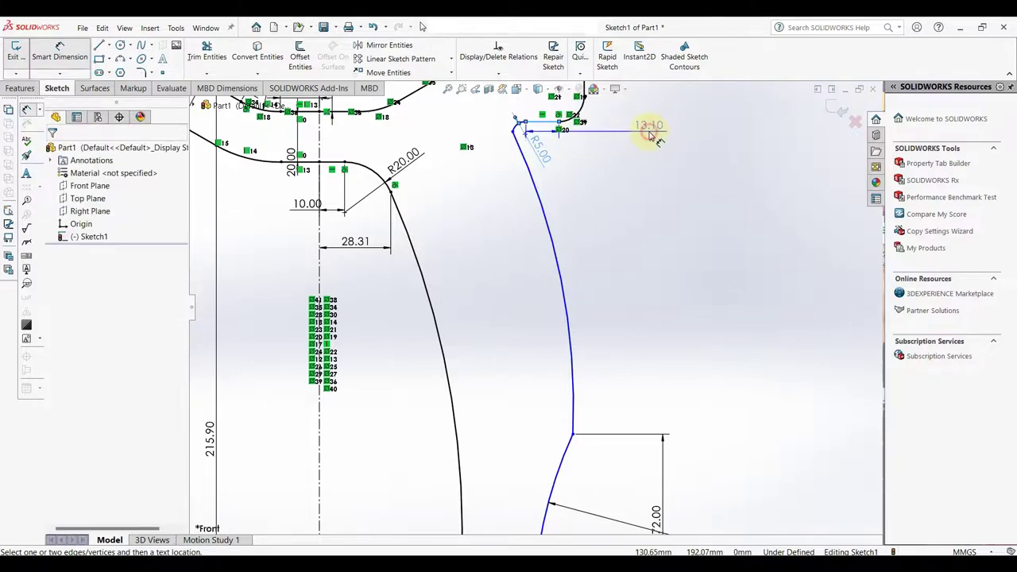
text(26.4)
key(Return)
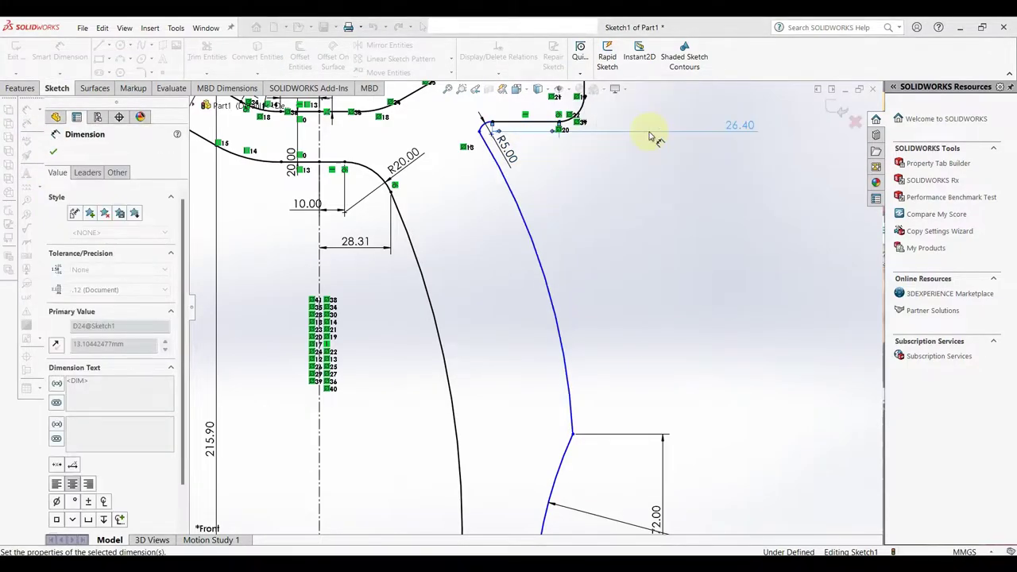
key(Escape)
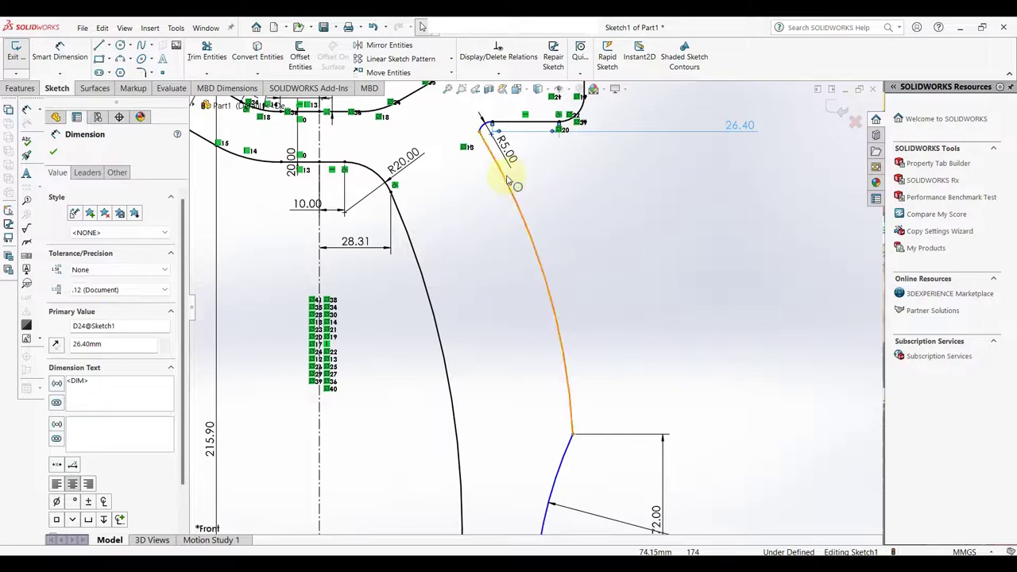
Step: Make the R5 corner arc tangent to both the long arc and the top line
click(506, 184)
ctrl+click(482, 128)
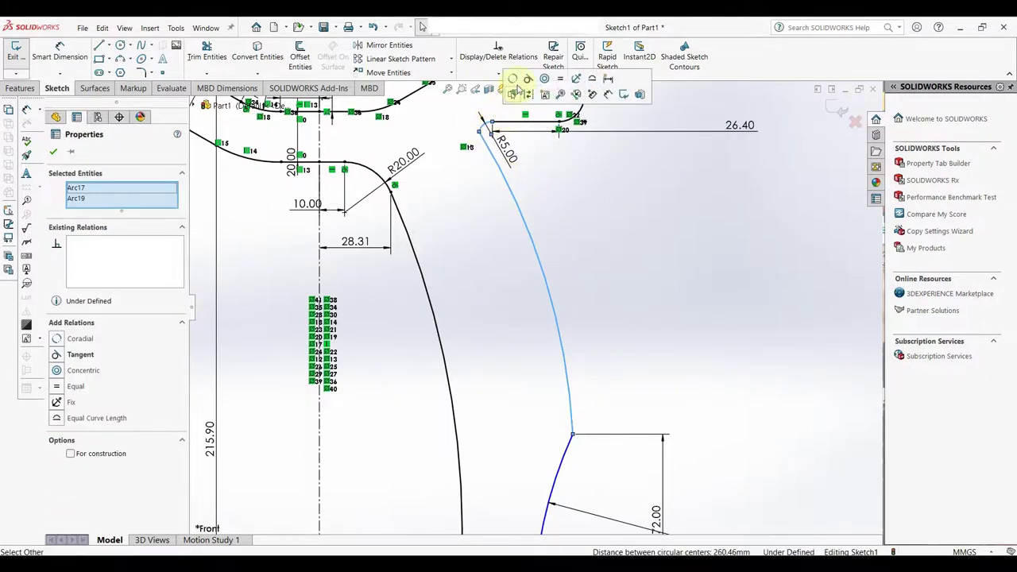
click(528, 81)
click(563, 209)
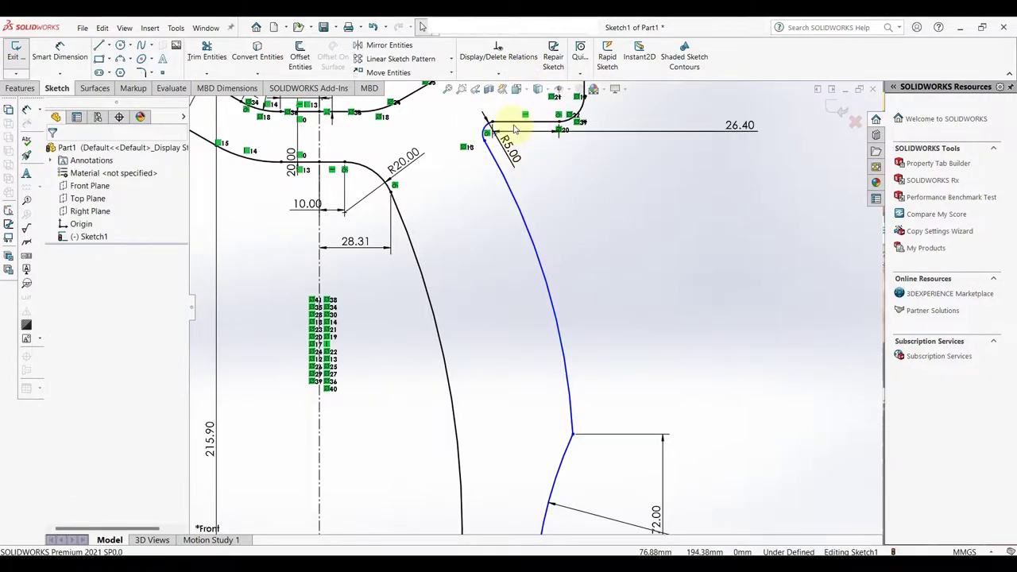
click(500, 124)
ctrl+click(484, 131)
click(528, 80)
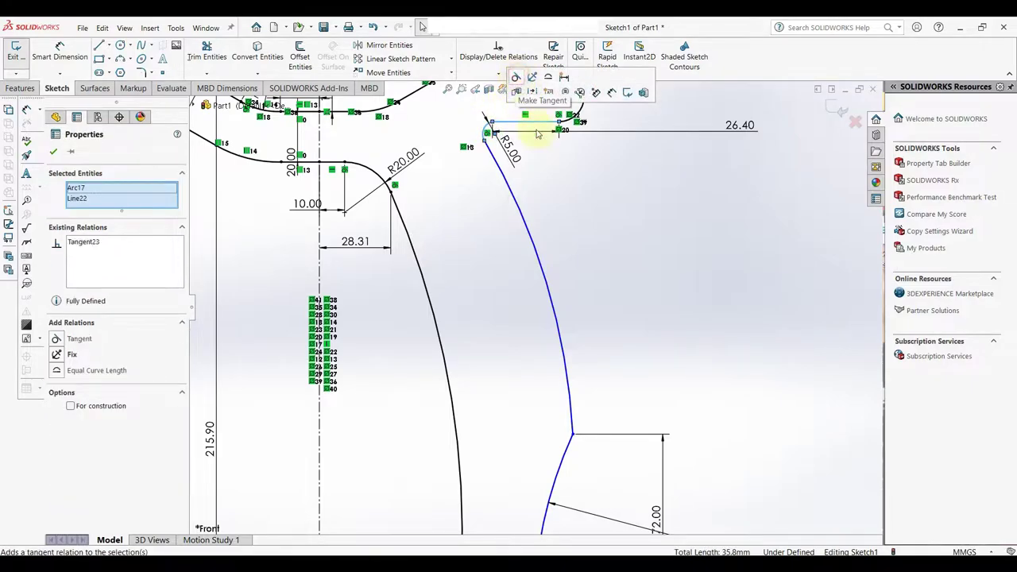
click(562, 201)
scroll(572, 363, up, 2)
Step: Dimension the long connecting arc's radius, entering 600 and then revising it to R550
scroll(585, 363, down, 1)
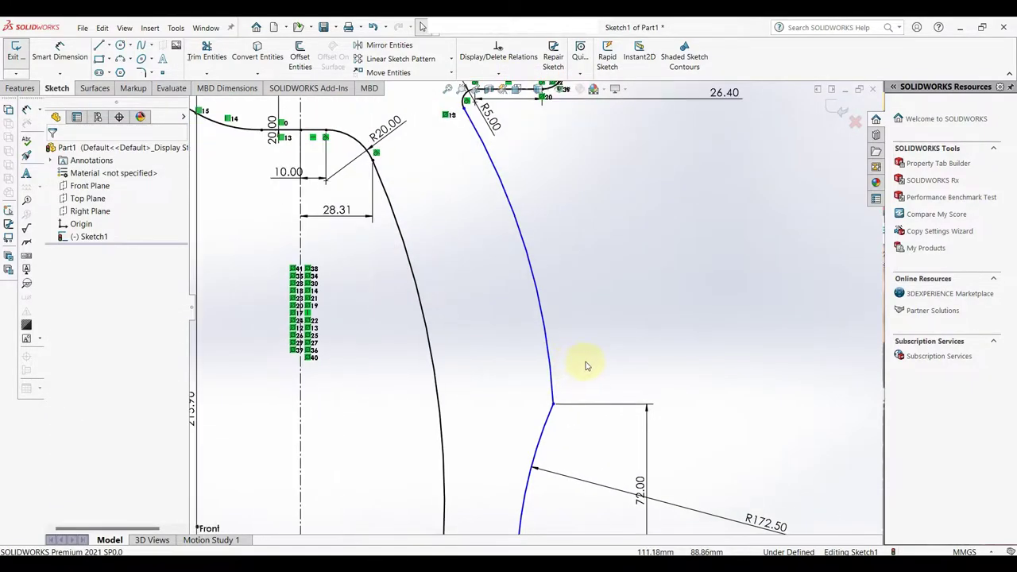
scroll(596, 357, up, 2)
right_drag(610, 350, 611, 303)
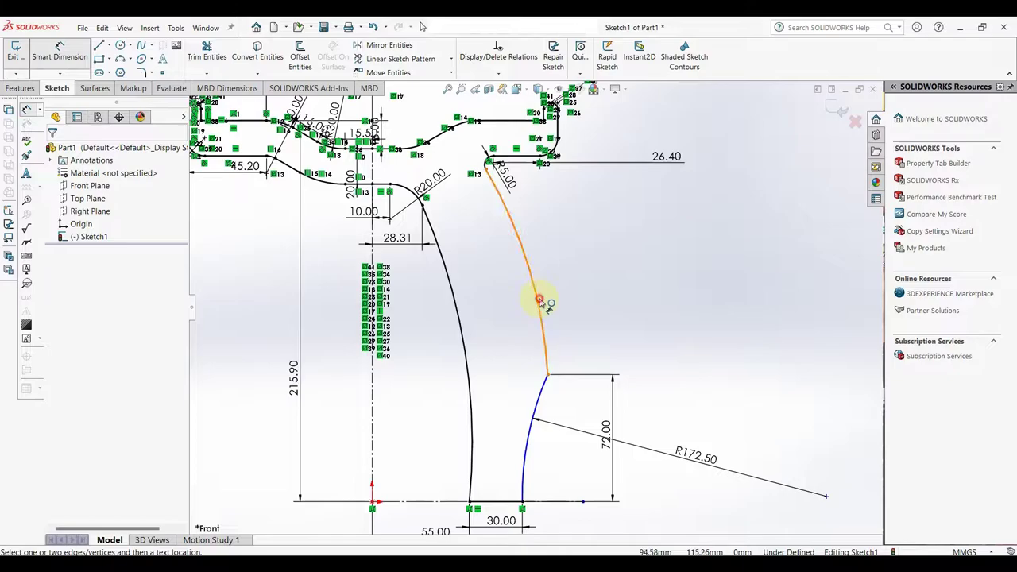
click(539, 299)
click(621, 274)
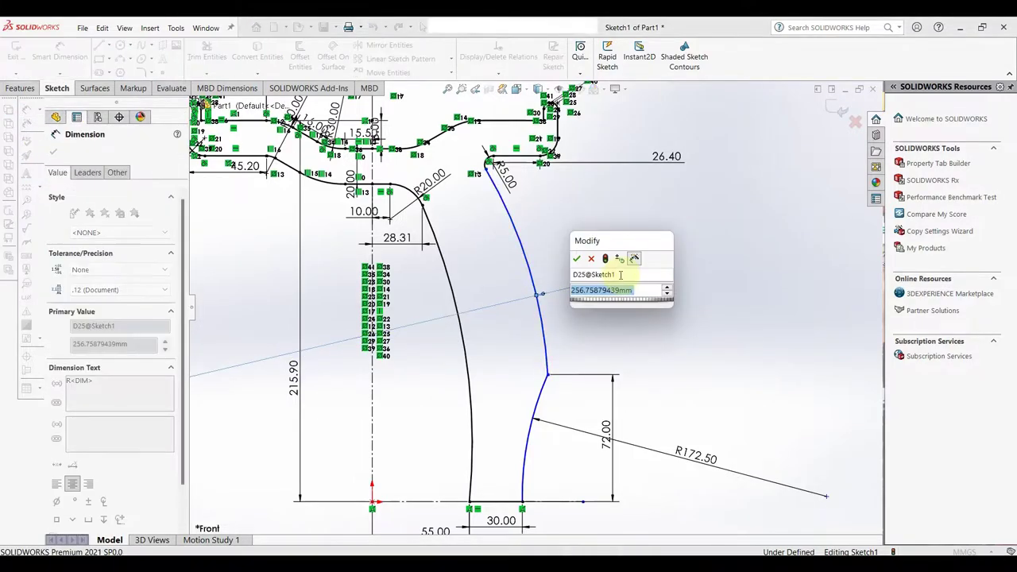
click(578, 261)
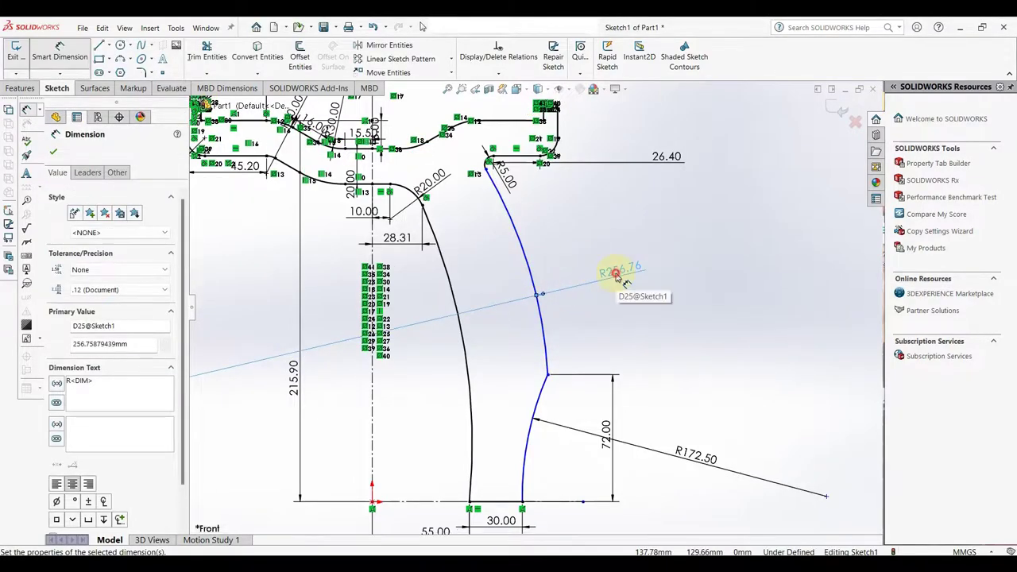
double_click(674, 274)
text(600)
key(Return)
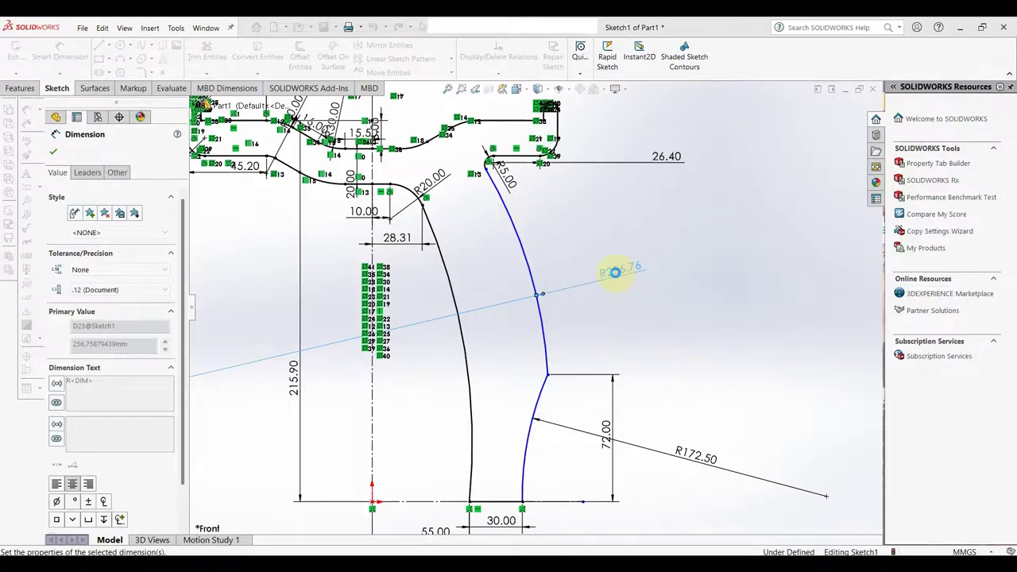
double_click(625, 312)
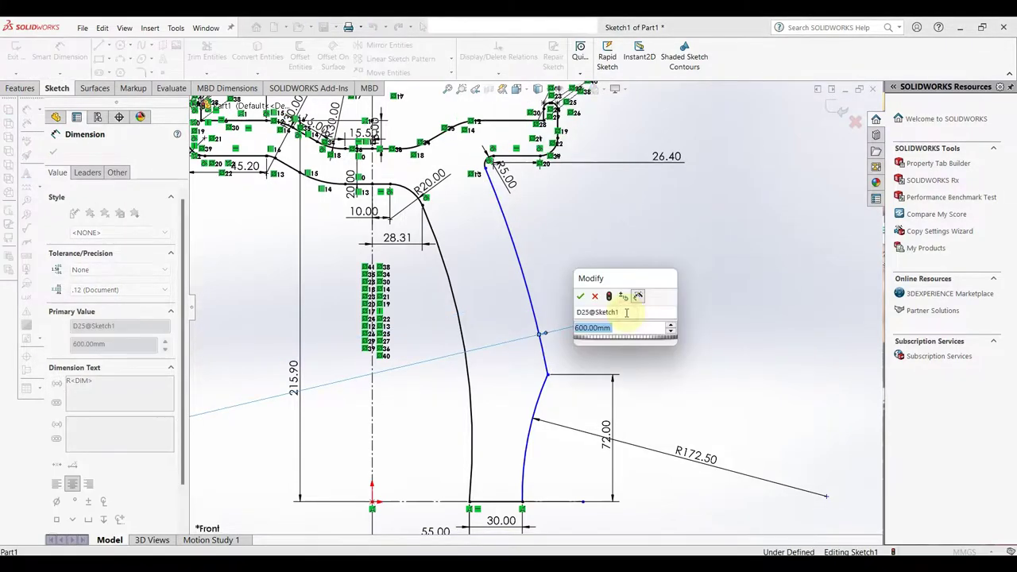
text(550)
key(Return)
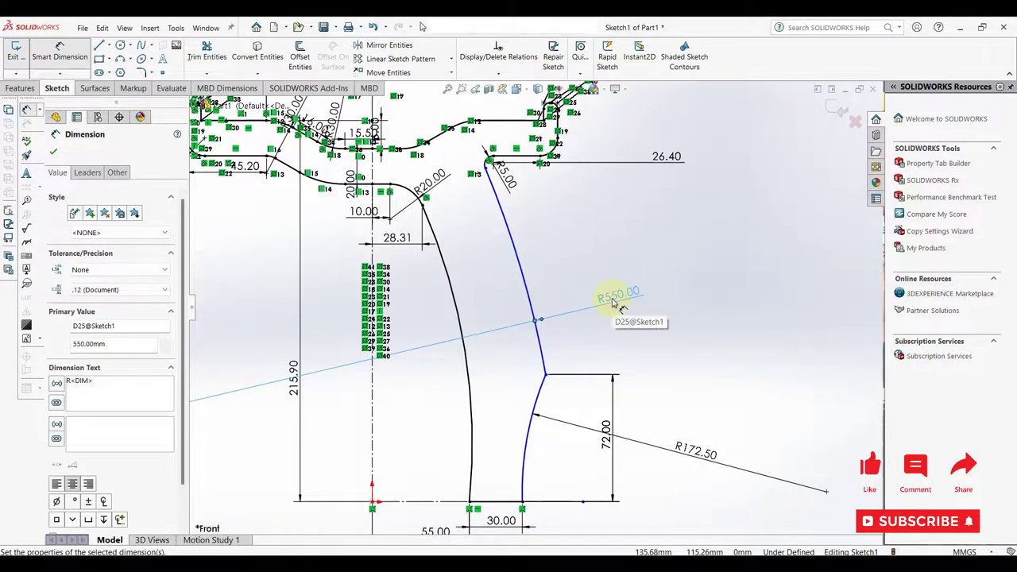
Step: Set the lower profile width, from the arc junction to the bottom endpoint, to 16 mm
click(521, 502)
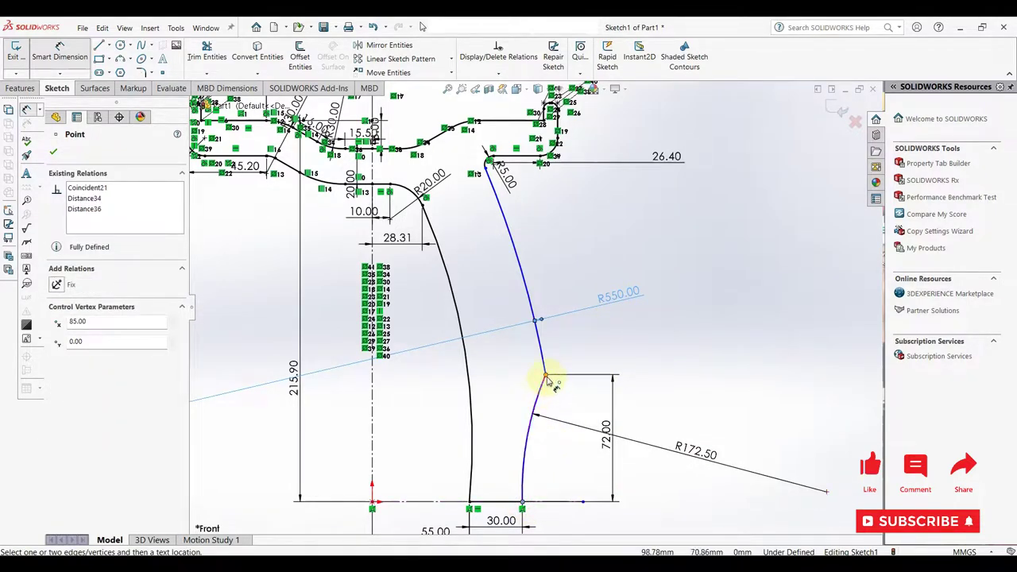
click(546, 377)
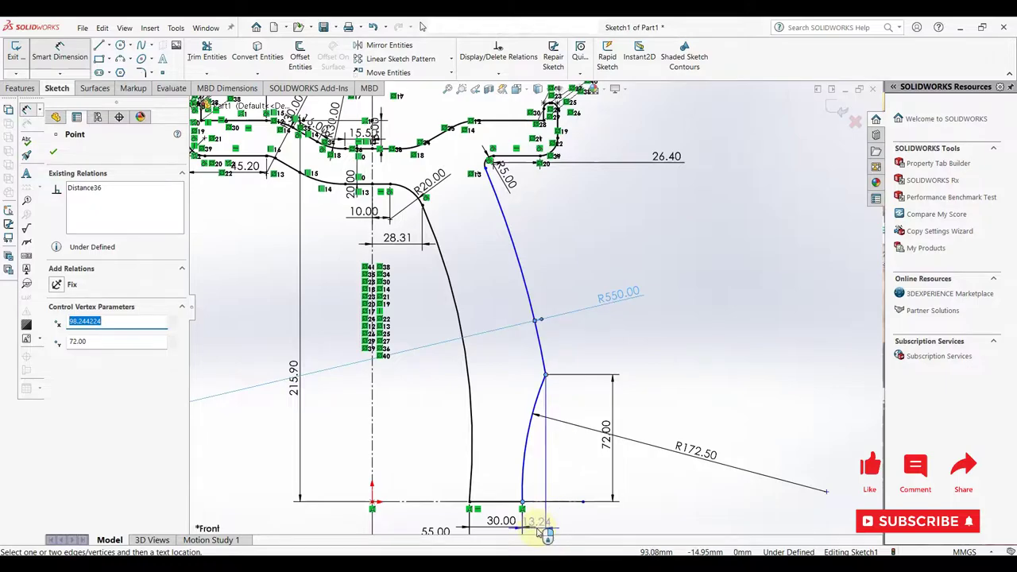
click(549, 526)
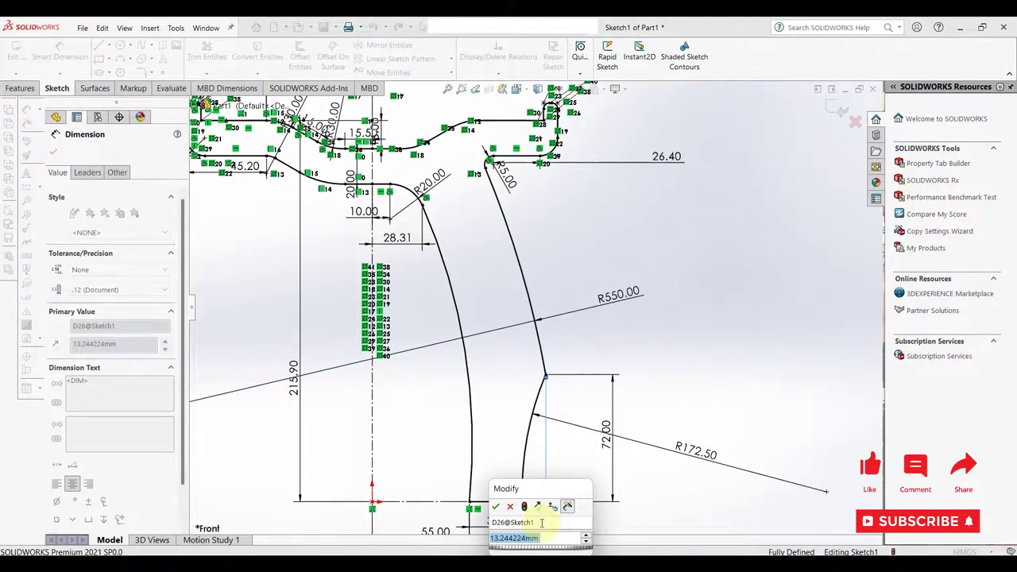
text(16)
key(Return)
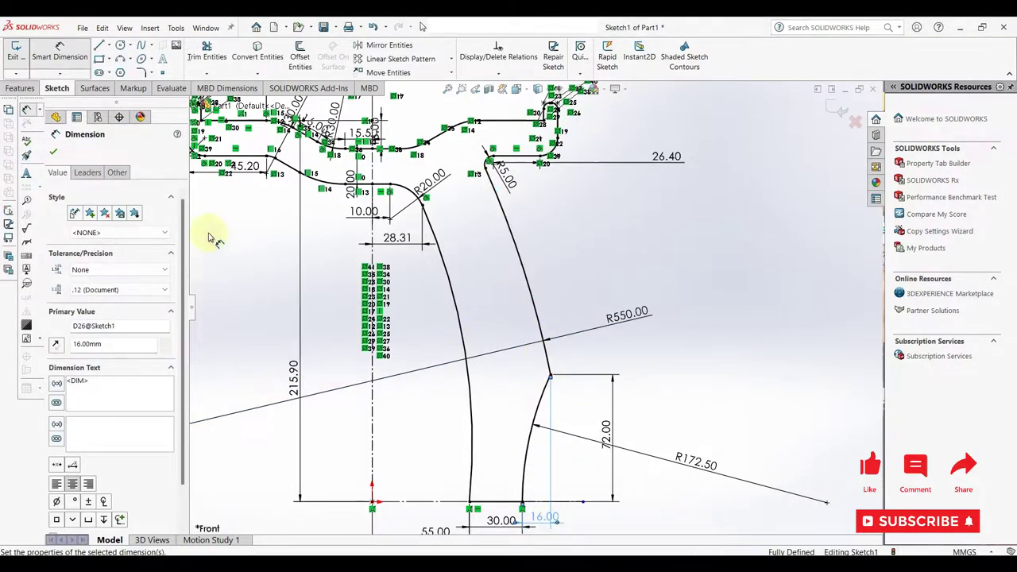
click(55, 153)
scroll(476, 317, up, 2)
Step: Revolve the profile region 360° about Line21 as a solid with Thin Feature off
scroll(444, 333, up, 2)
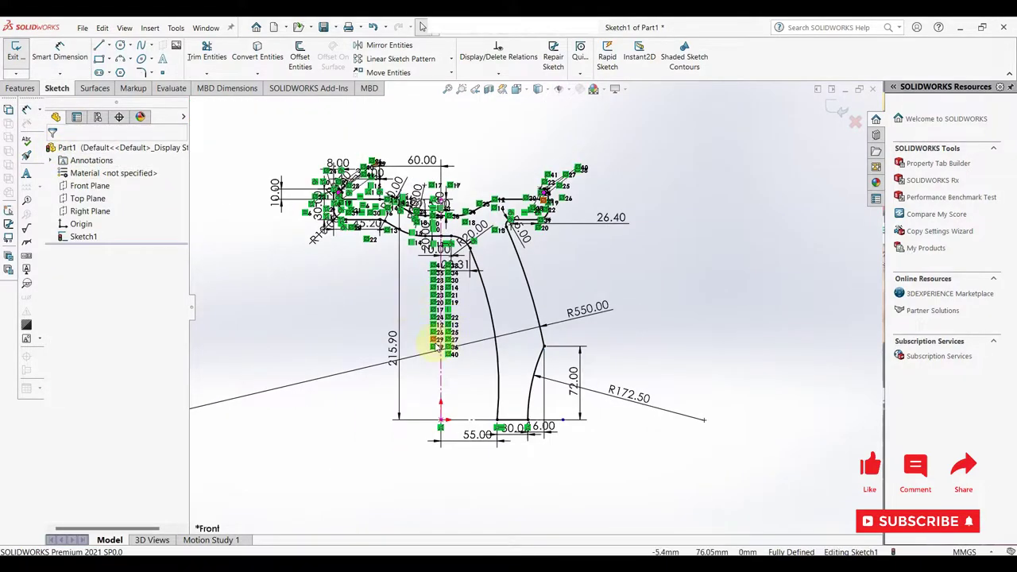
scroll(407, 355, up, 2)
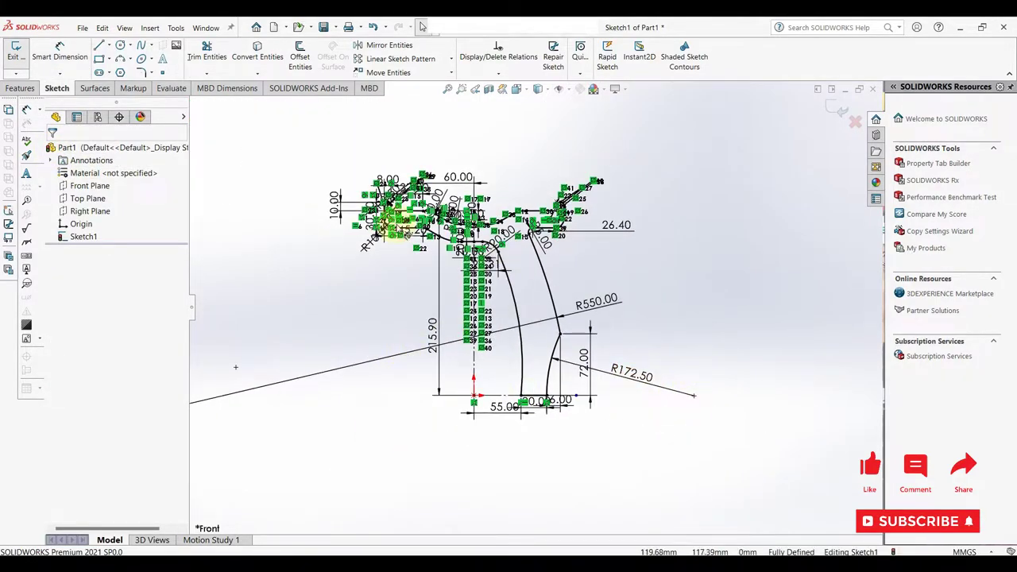
click(18, 88)
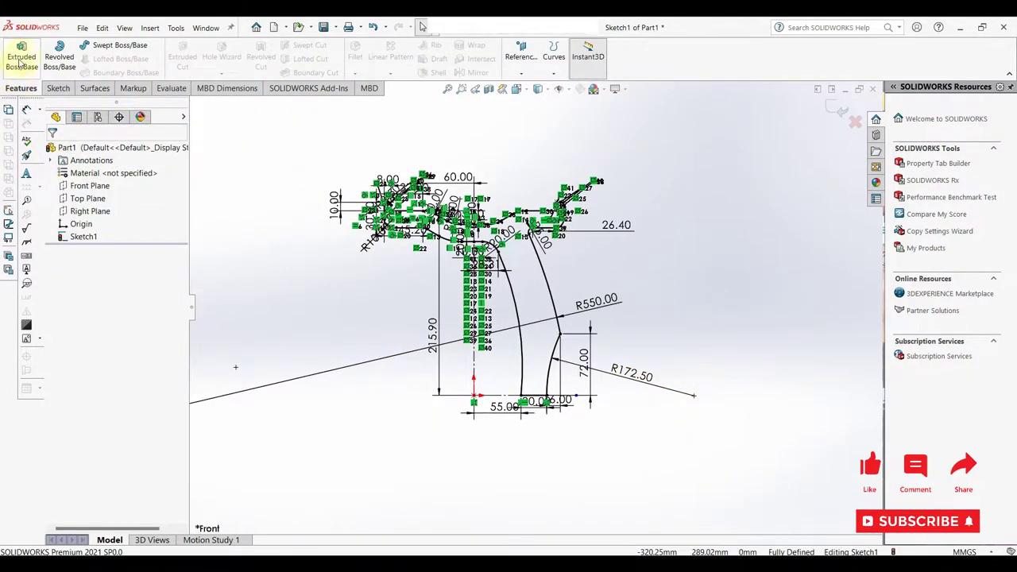
click(59, 60)
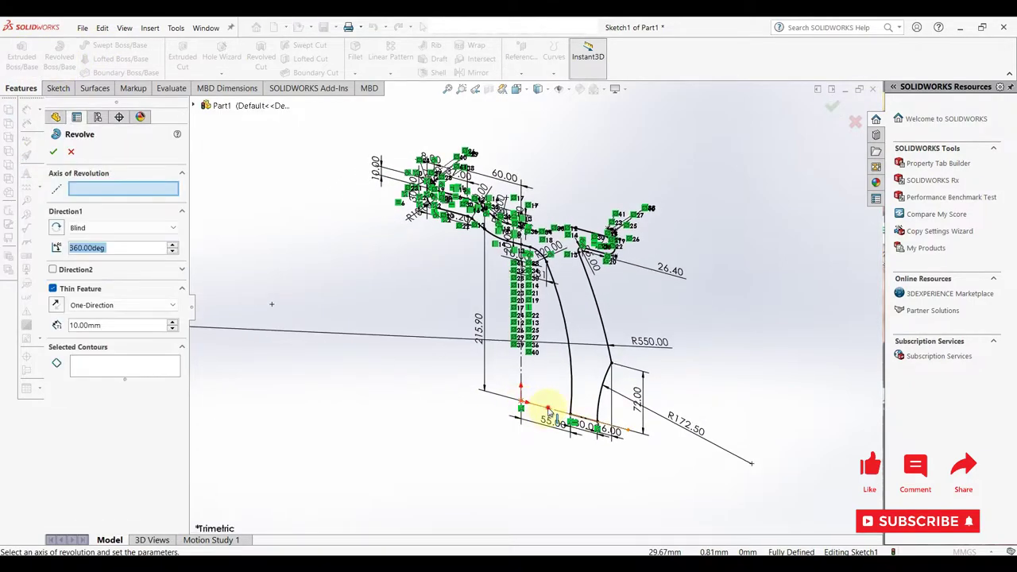
click(548, 411)
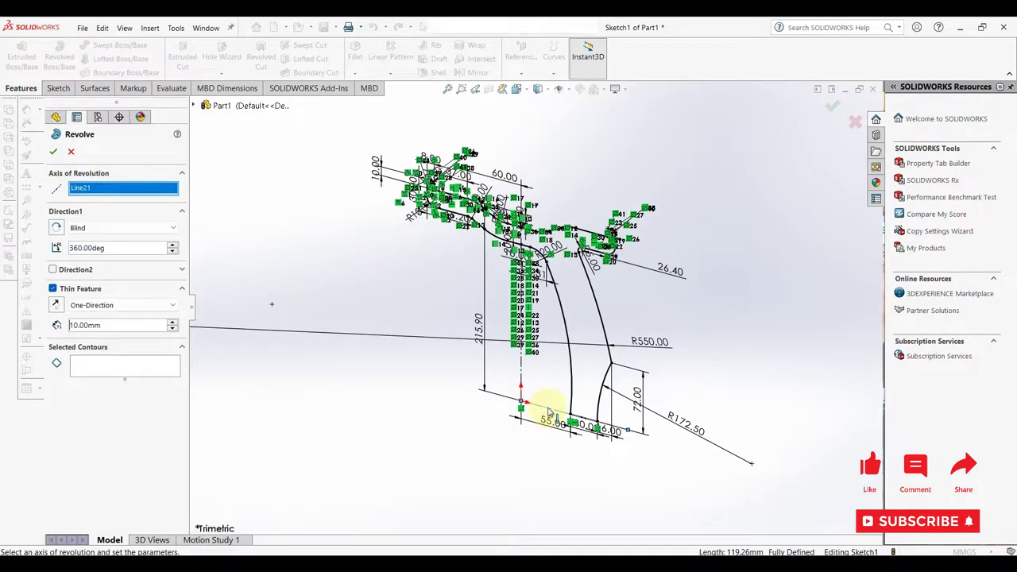
right_click(86, 188)
click(123, 365)
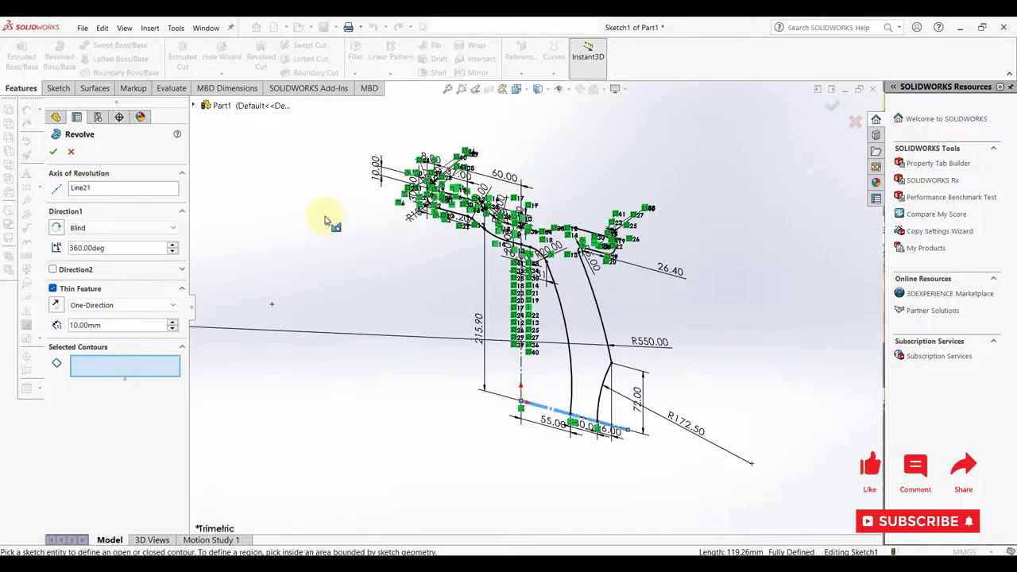
drag(345, 148, 713, 445)
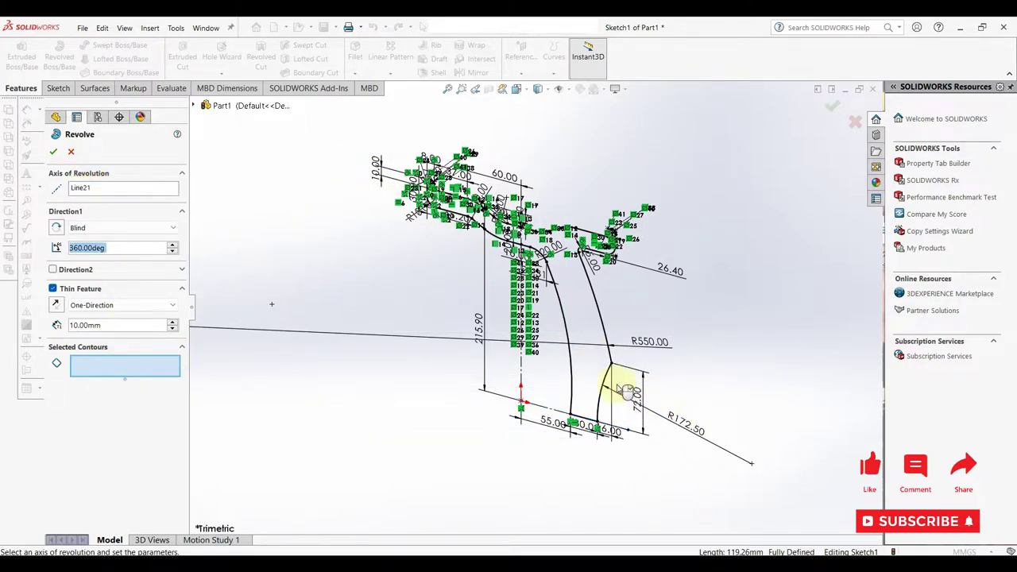
click(595, 304)
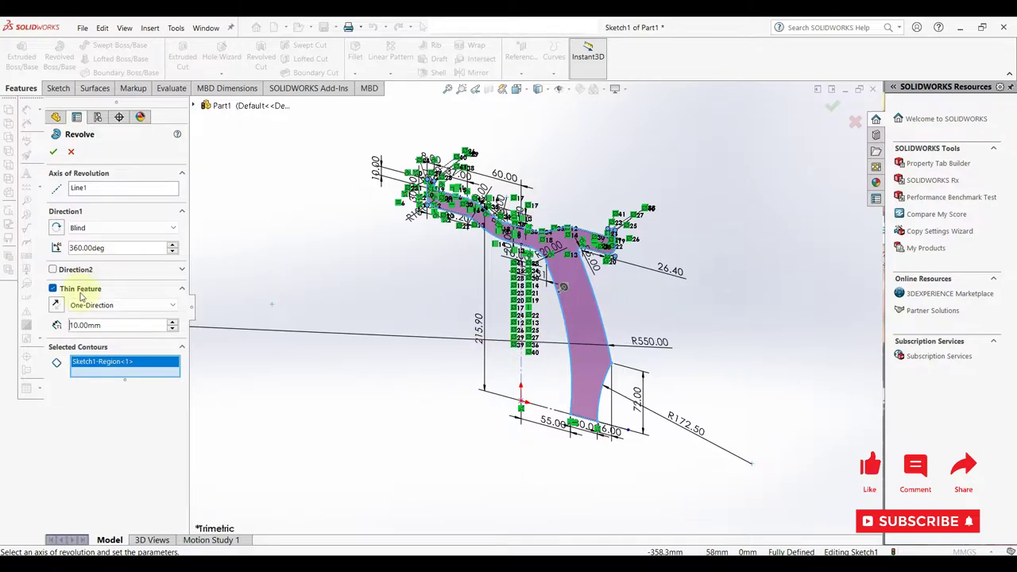
click(53, 290)
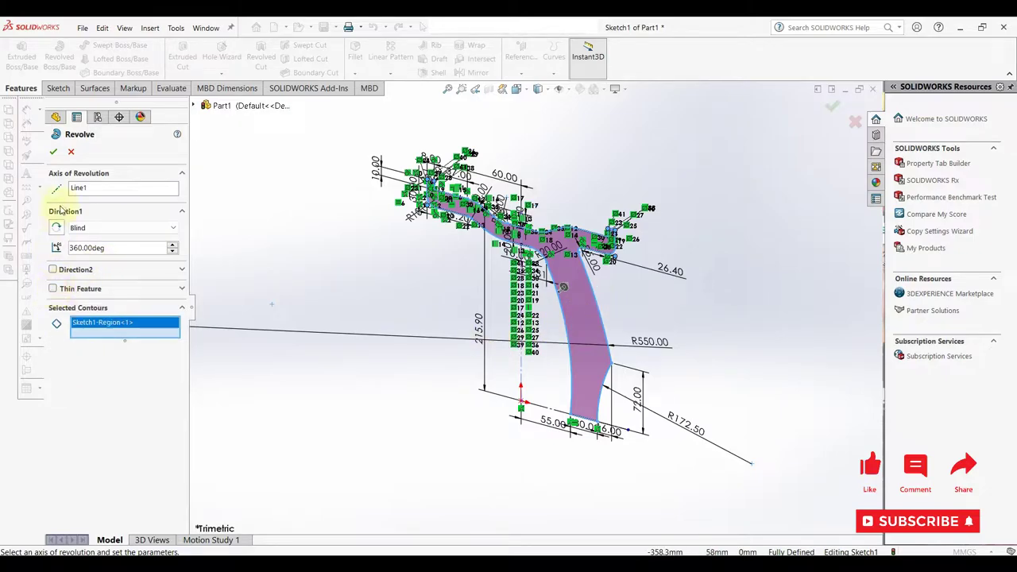
click(54, 152)
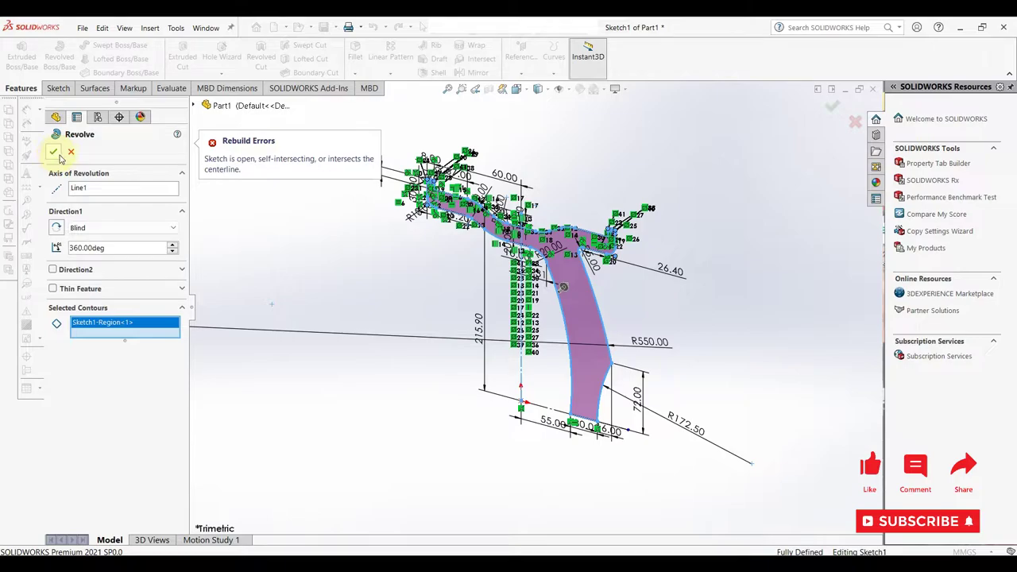
click(537, 410)
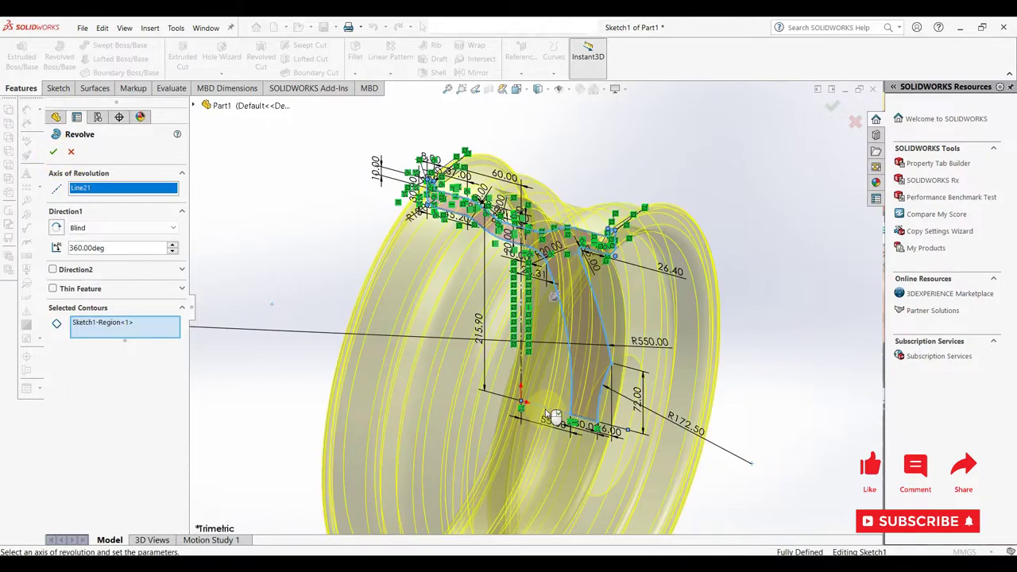
click(53, 152)
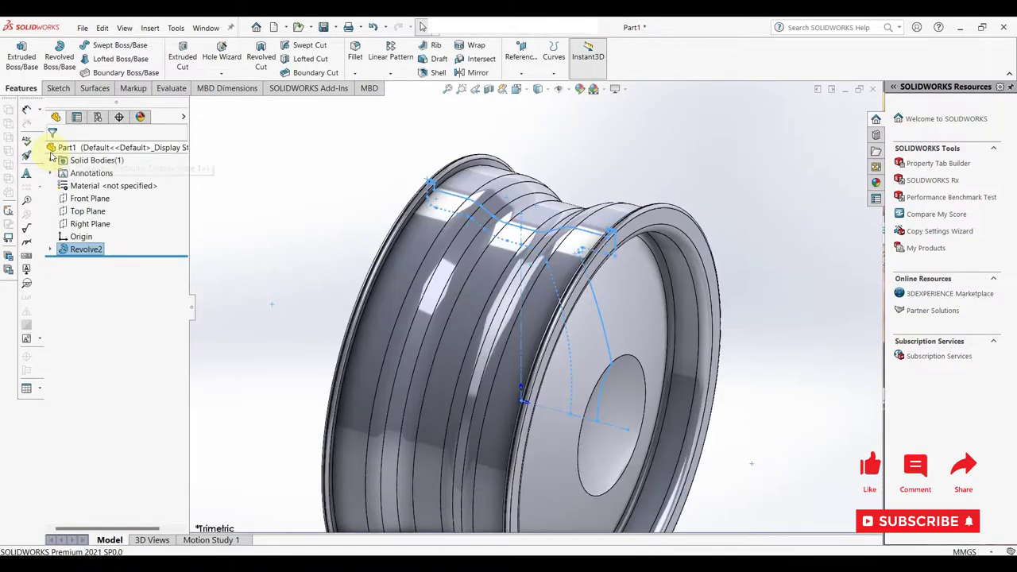
Step: Create Plane4 offset 120 mm from the Right Plane and open a new sketch on it
click(746, 373)
scroll(477, 365, up, 3)
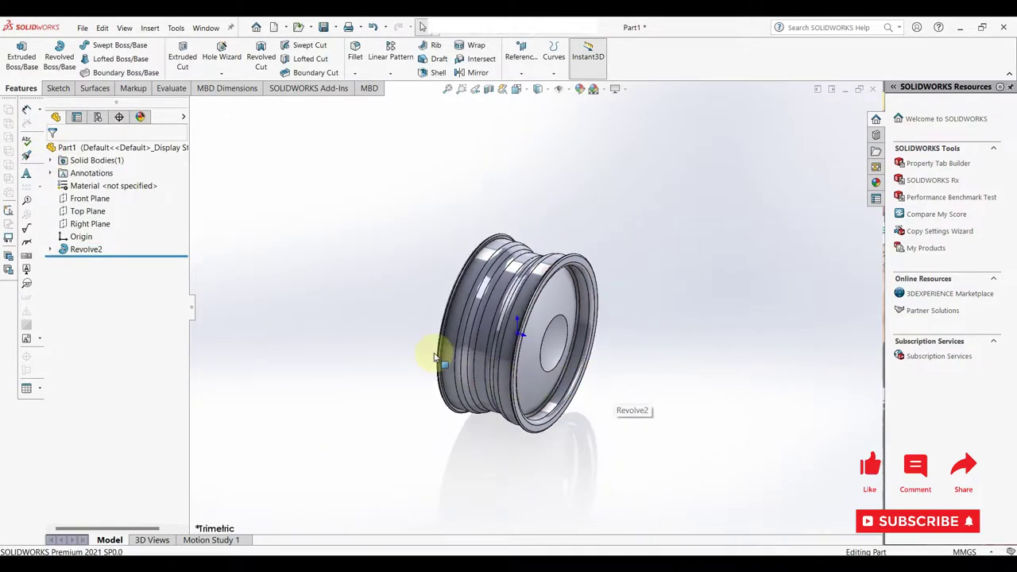
scroll(445, 374, down, 4)
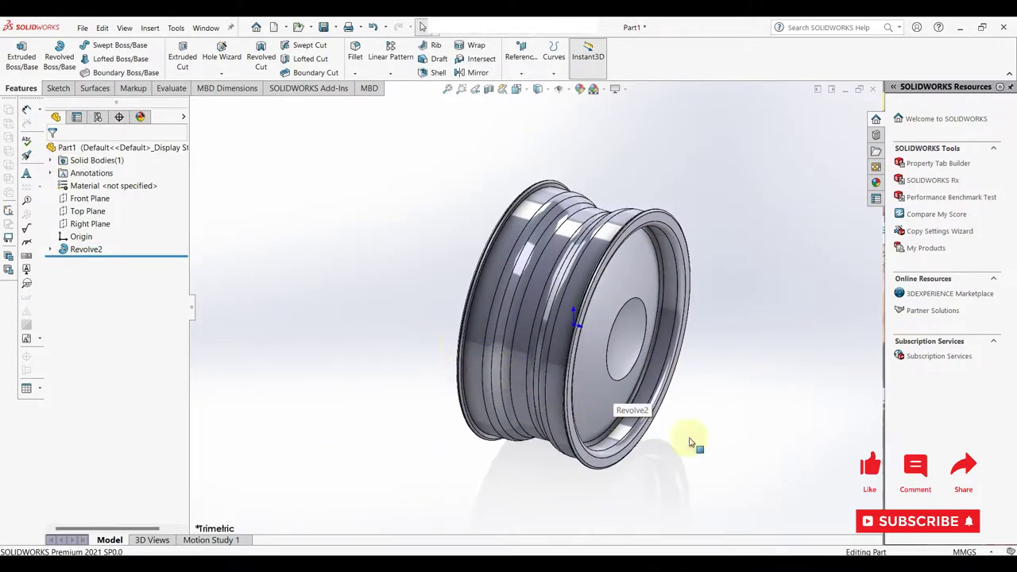
click(521, 73)
click(530, 87)
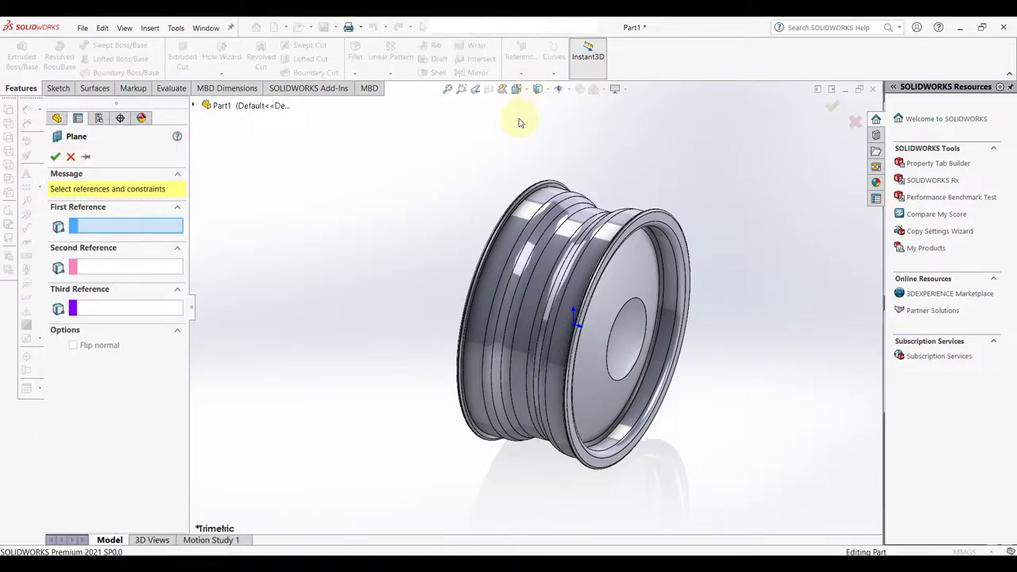
click(194, 105)
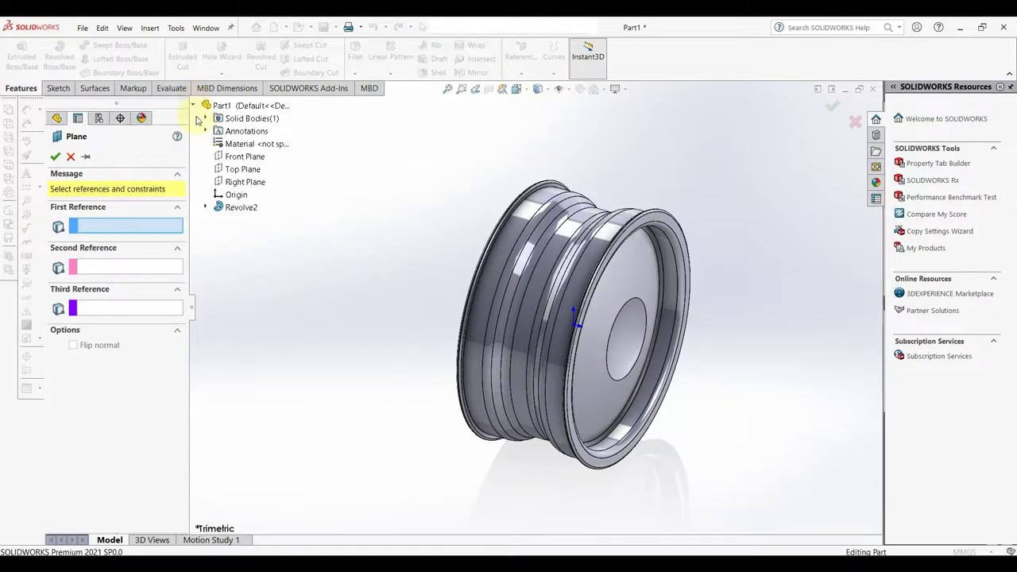
click(243, 182)
text(12)
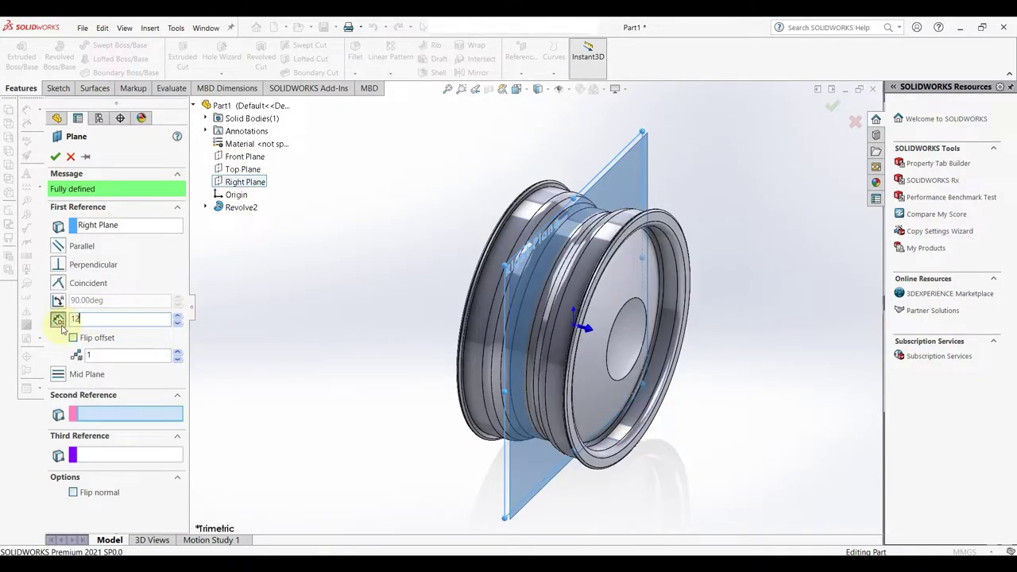
text(0)
key(Return)
middle_drag(368, 388, 388, 392)
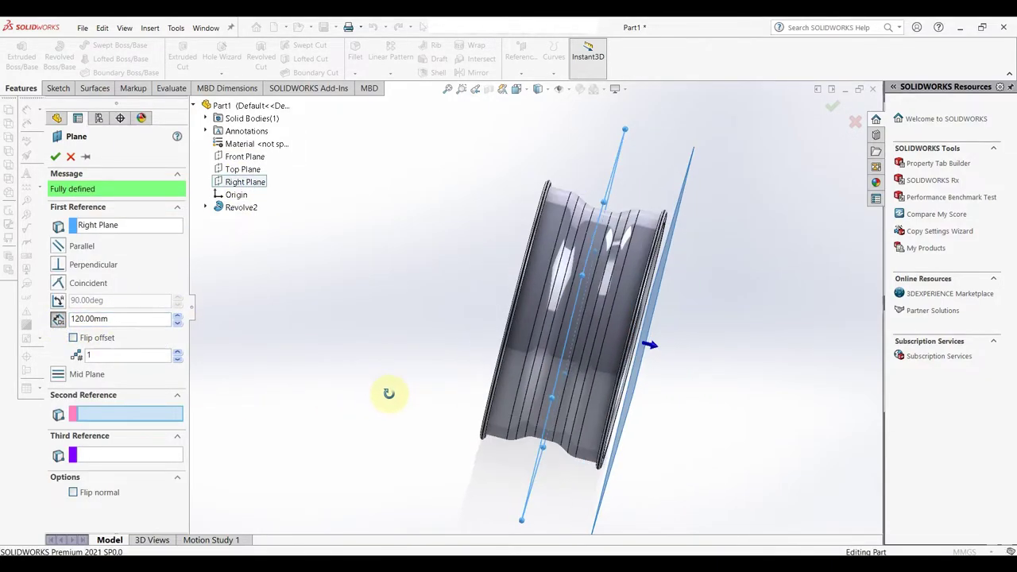
click(54, 156)
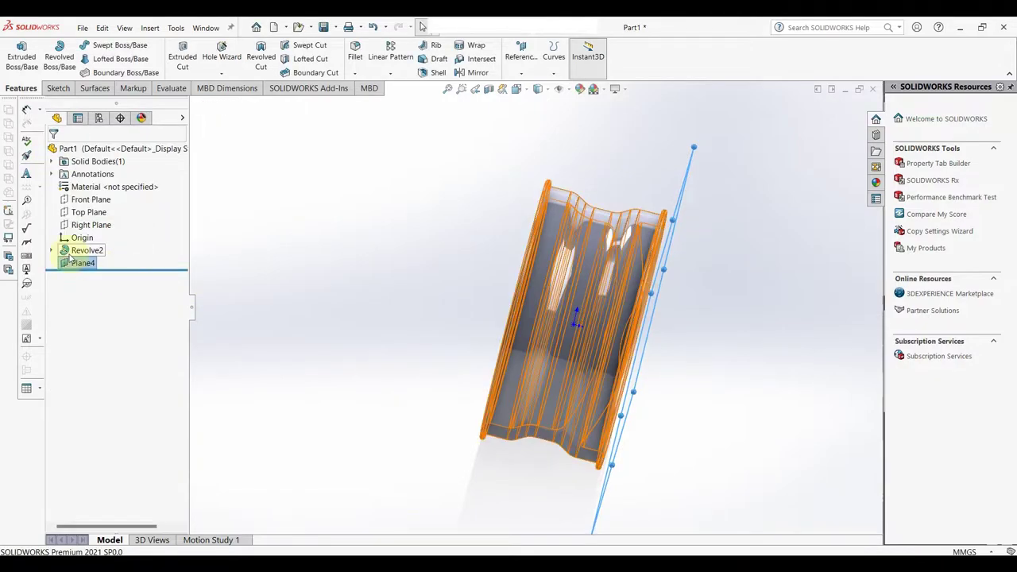
right_click(80, 263)
click(84, 246)
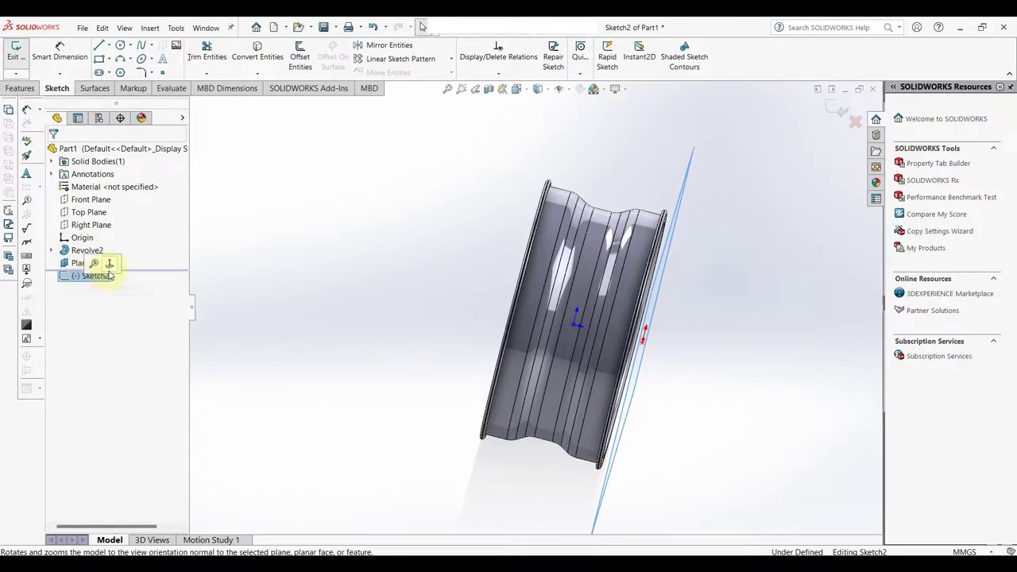
Step: Draw a circle at the origin and dimension it to Ø360 mm
click(109, 266)
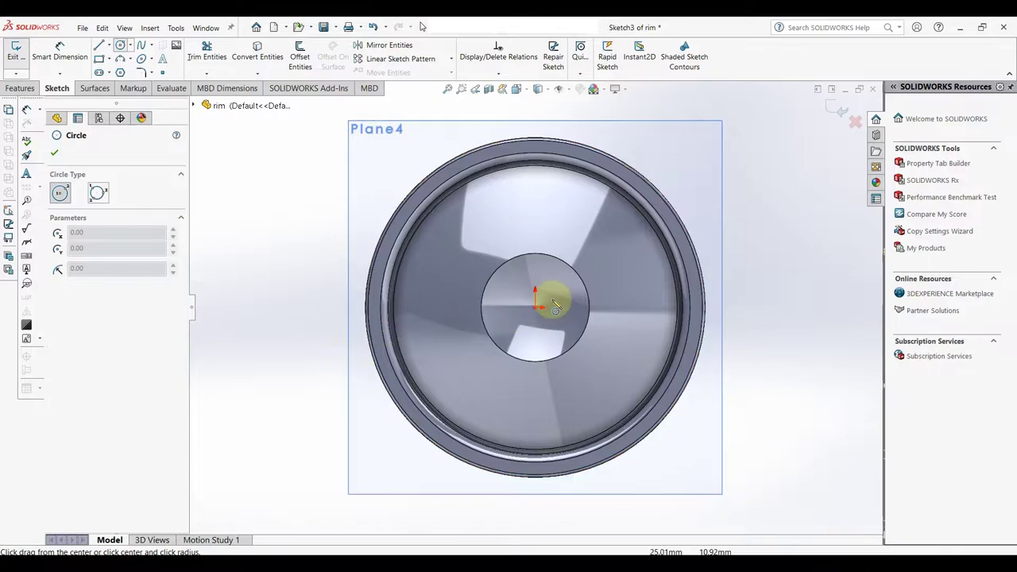
click(534, 306)
click(601, 199)
right_click(612, 197)
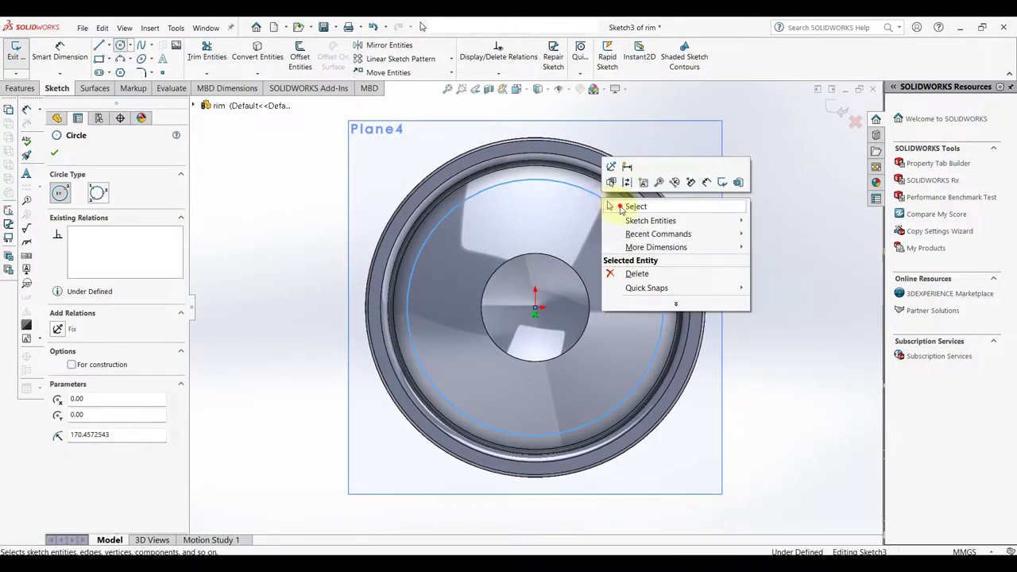
click(612, 178)
click(656, 296)
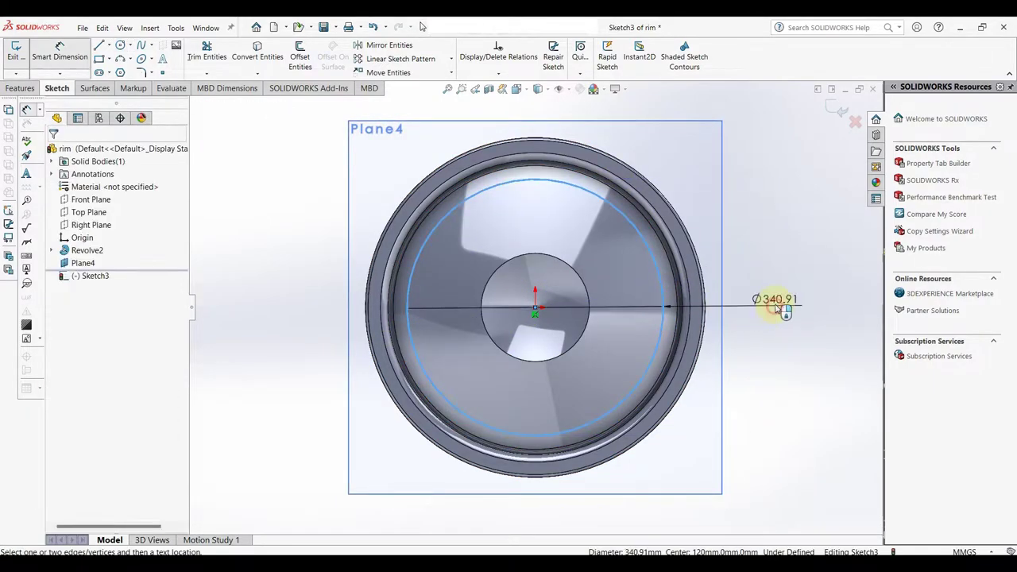
click(779, 309)
text(360)
key(Return)
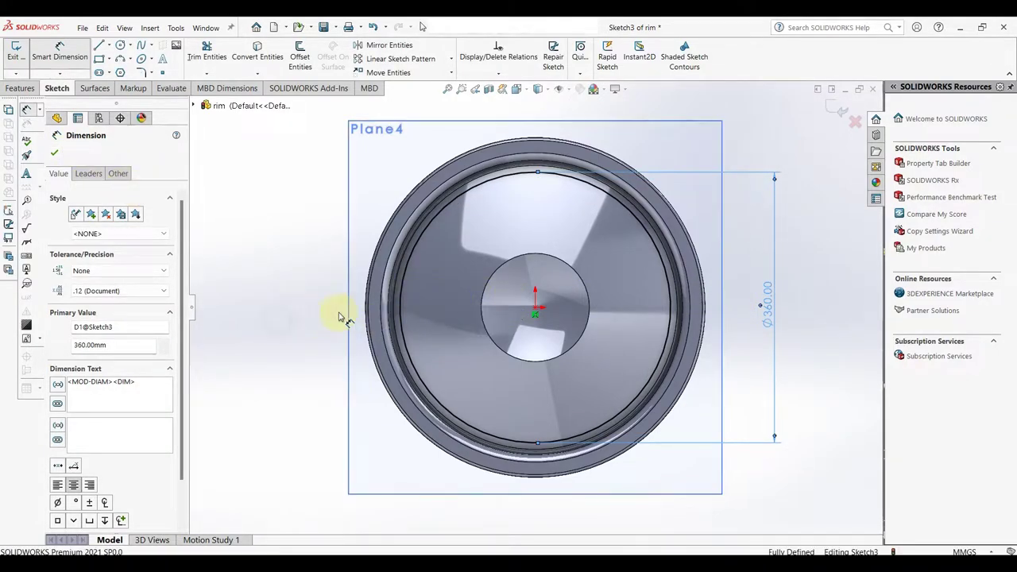
Step: Draw a smaller concentric circle at the origin and dimension it to Ø144 mm
key(c)
click(552, 256)
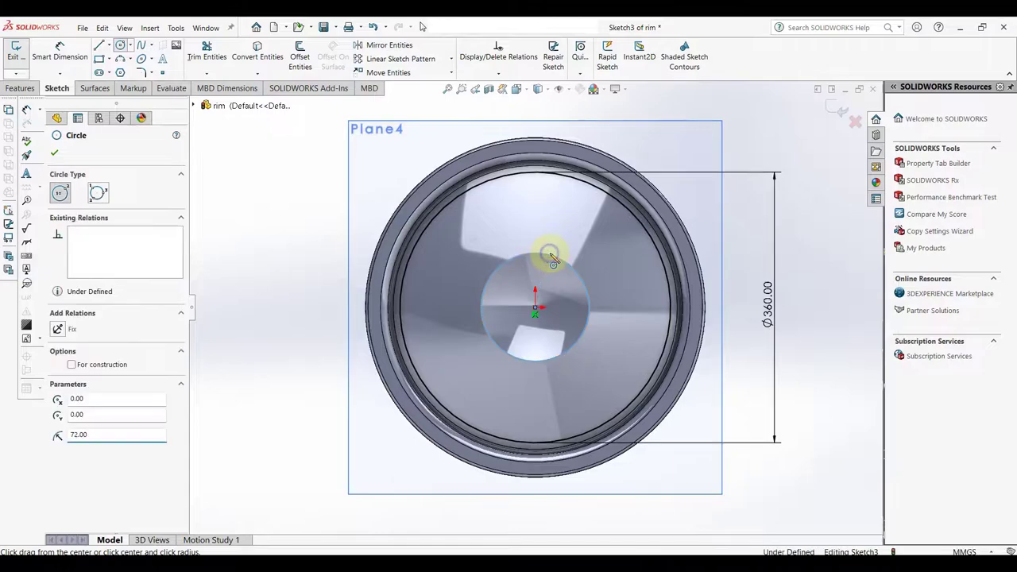
right_click(551, 258)
click(580, 265)
click(589, 316)
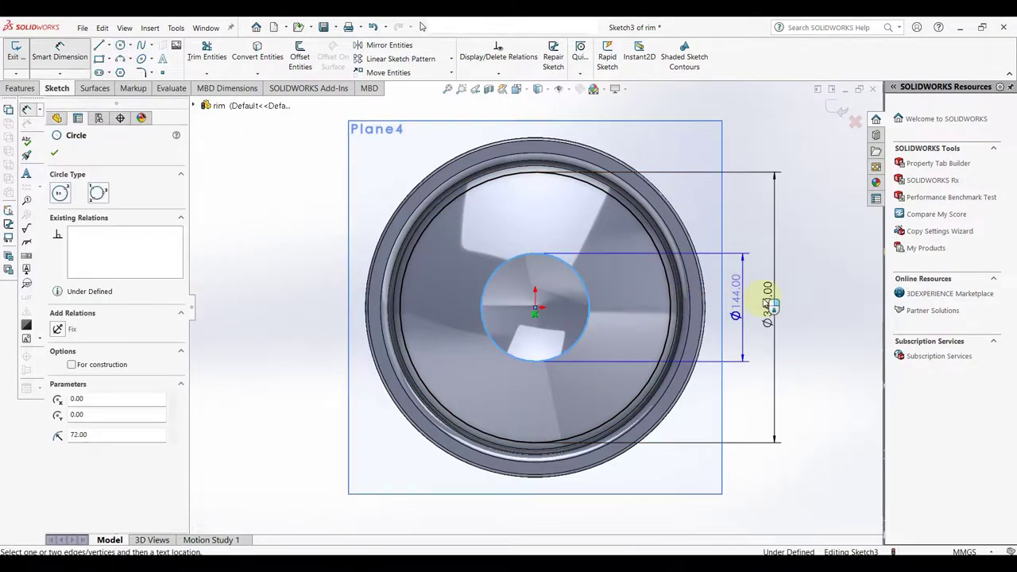
click(745, 300)
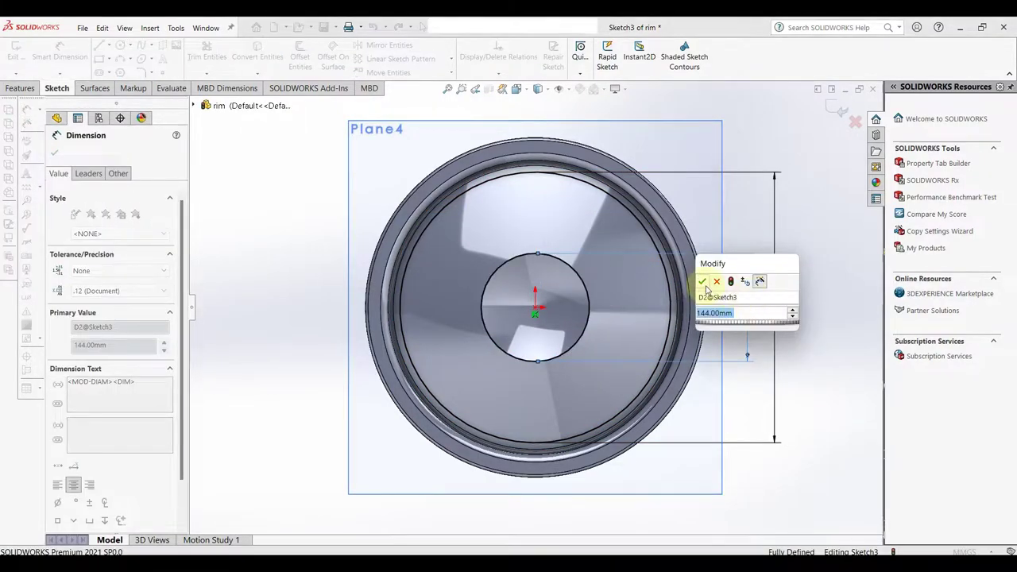
click(706, 279)
Step: Draw a vertical line from the origin up to the outer circle
key(l)
click(534, 306)
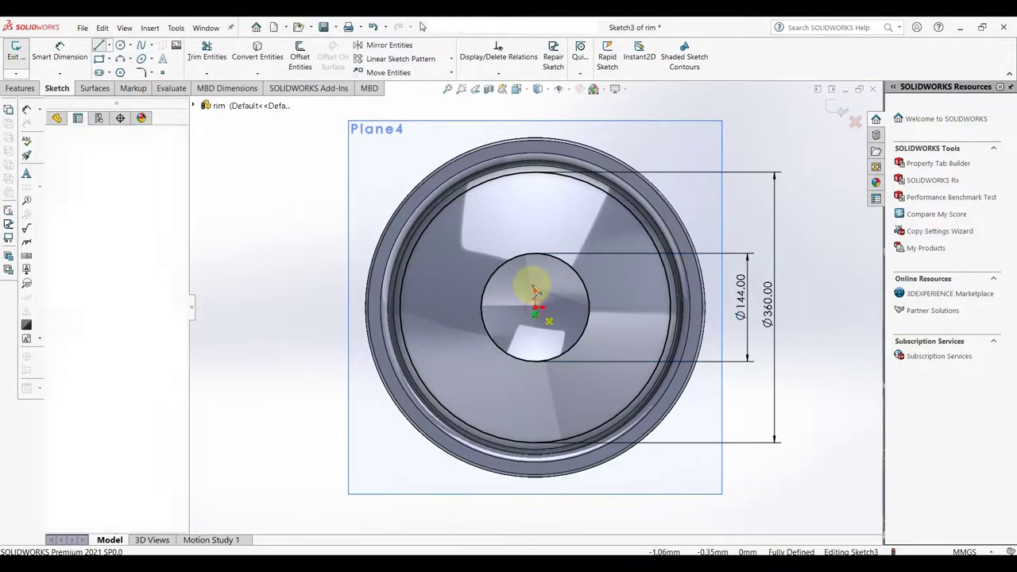
click(528, 167)
right_click(534, 165)
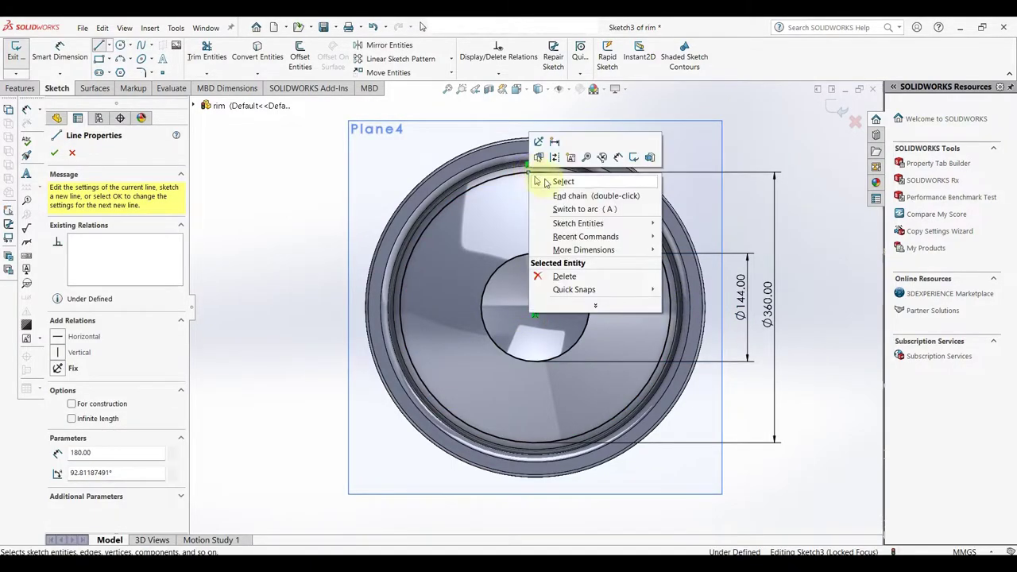
click(542, 191)
key(Escape)
click(533, 221)
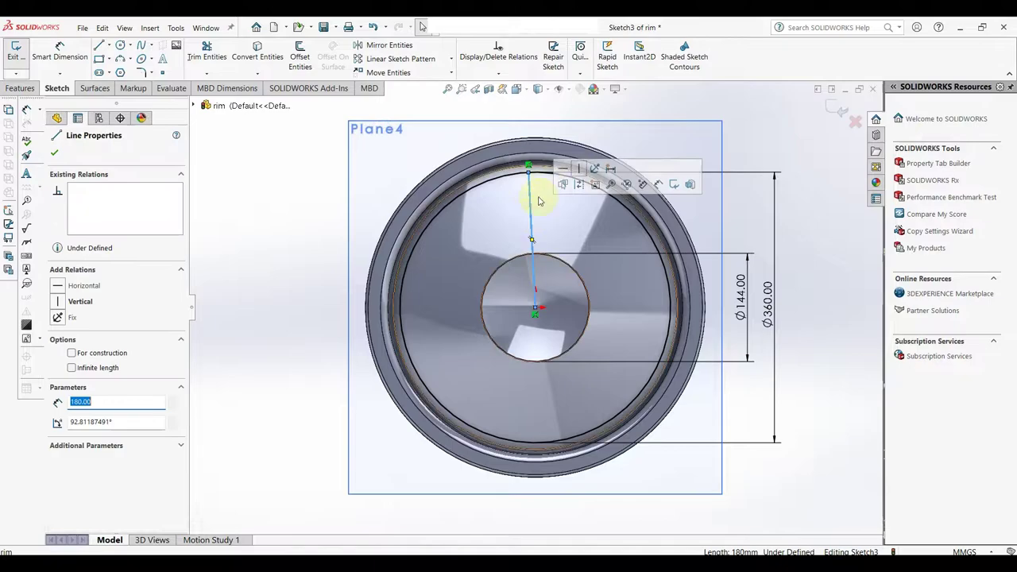
click(578, 168)
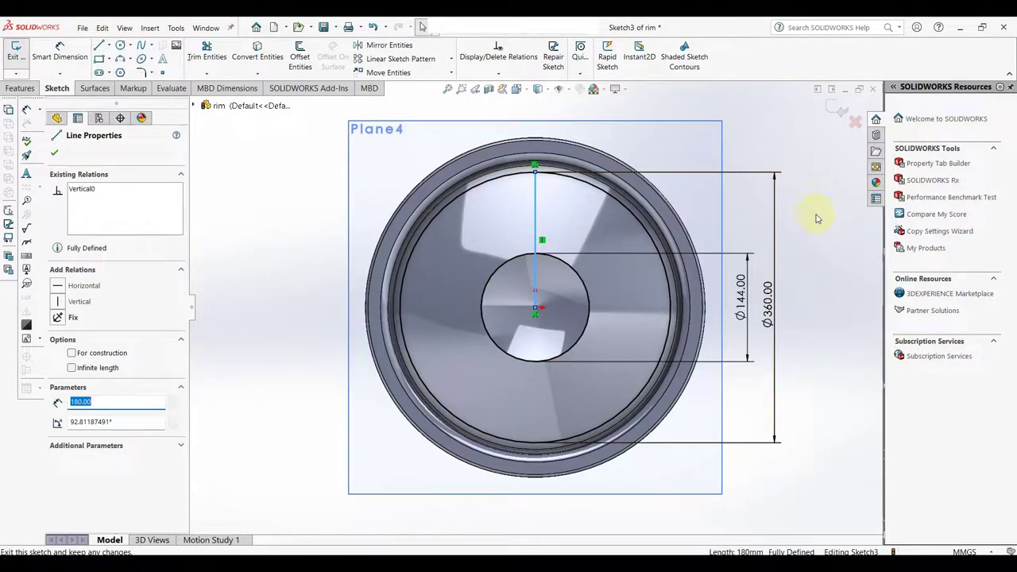
Step: Draw a slanted line from the outer circle down to the inner circle
key(l)
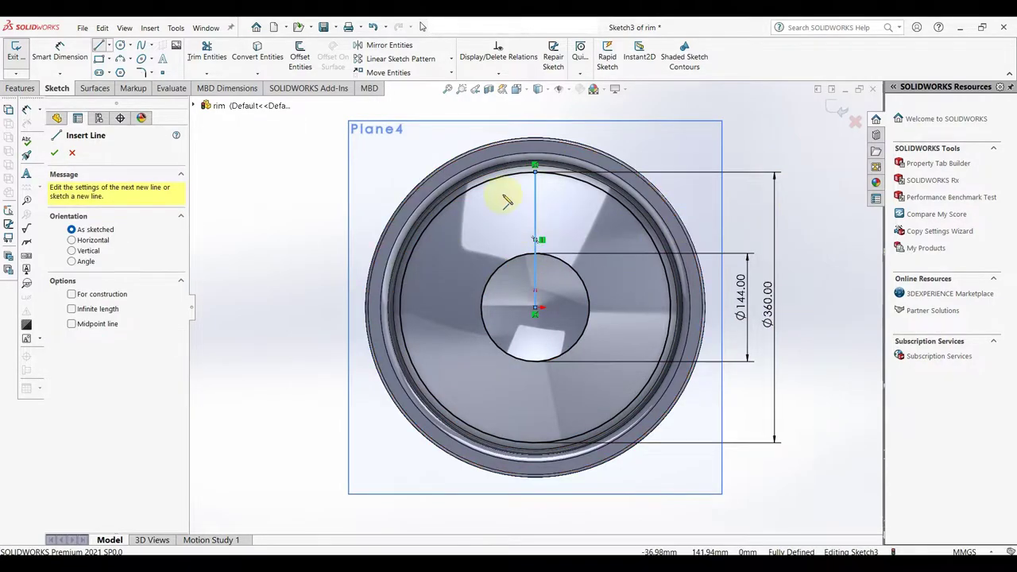
click(499, 181)
click(521, 248)
right_click(521, 251)
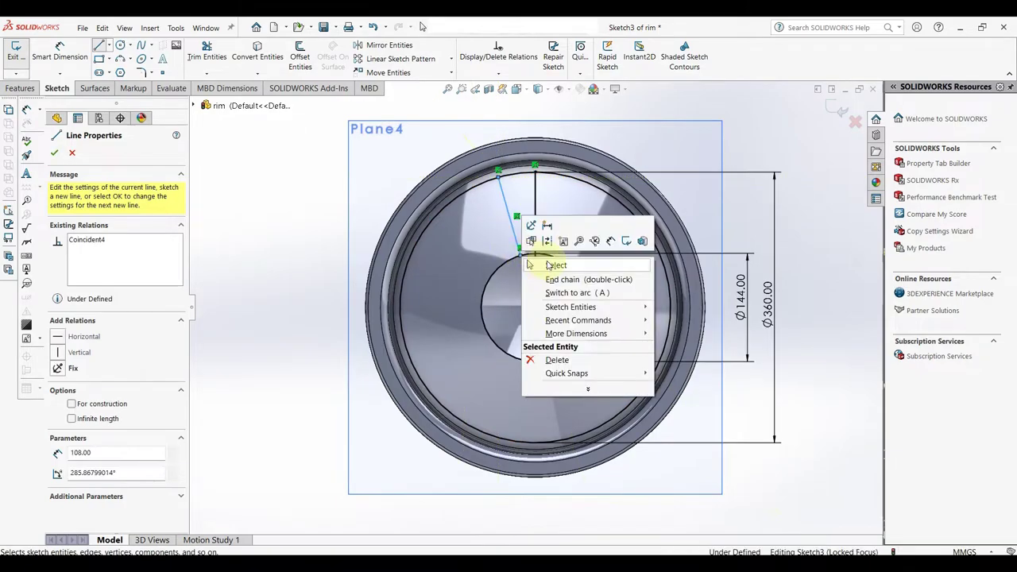
click(556, 265)
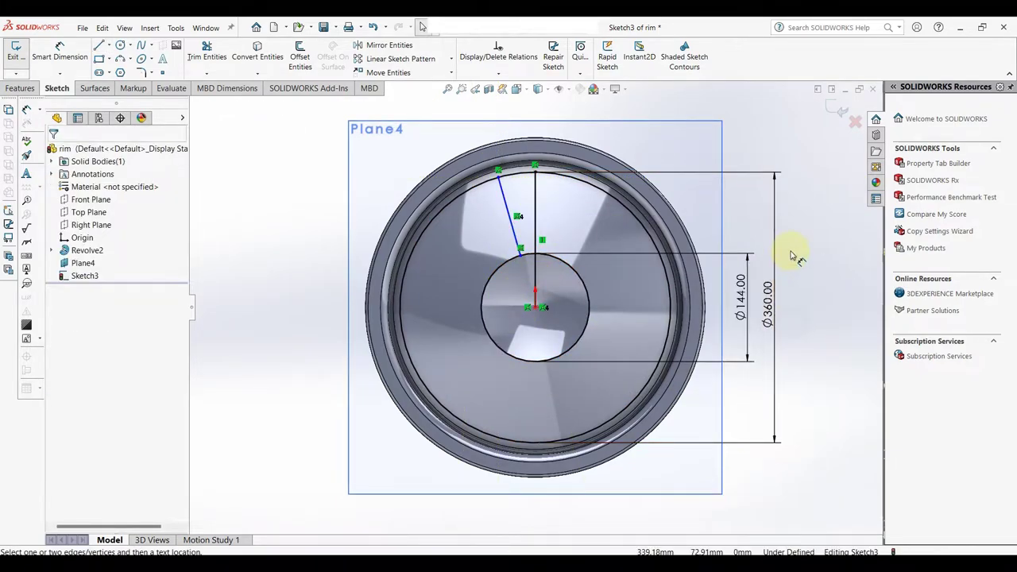
Step: Dimension the slanted line's lower end 18 mm from the vertical line
key(d)
click(521, 254)
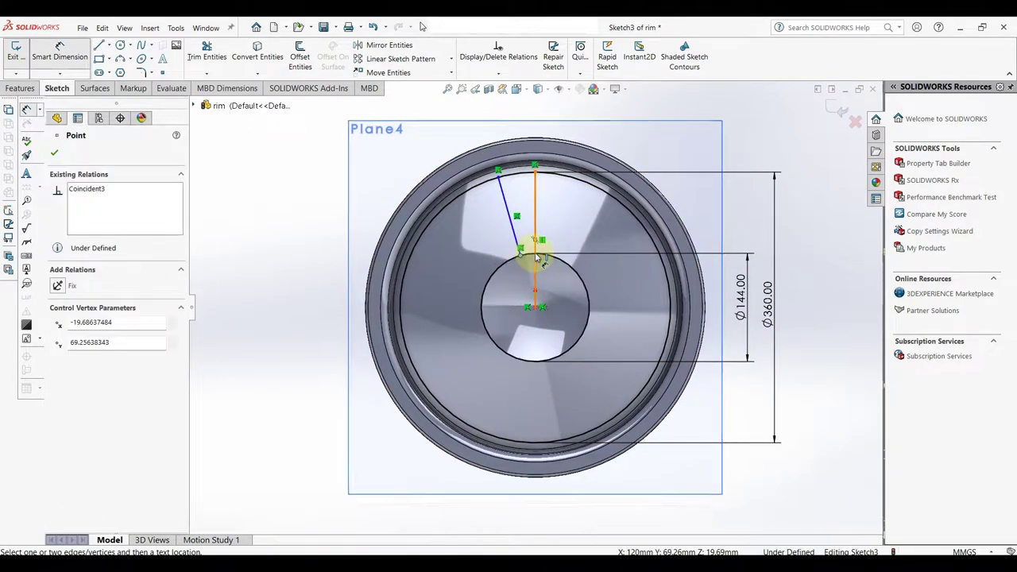
click(535, 256)
click(531, 263)
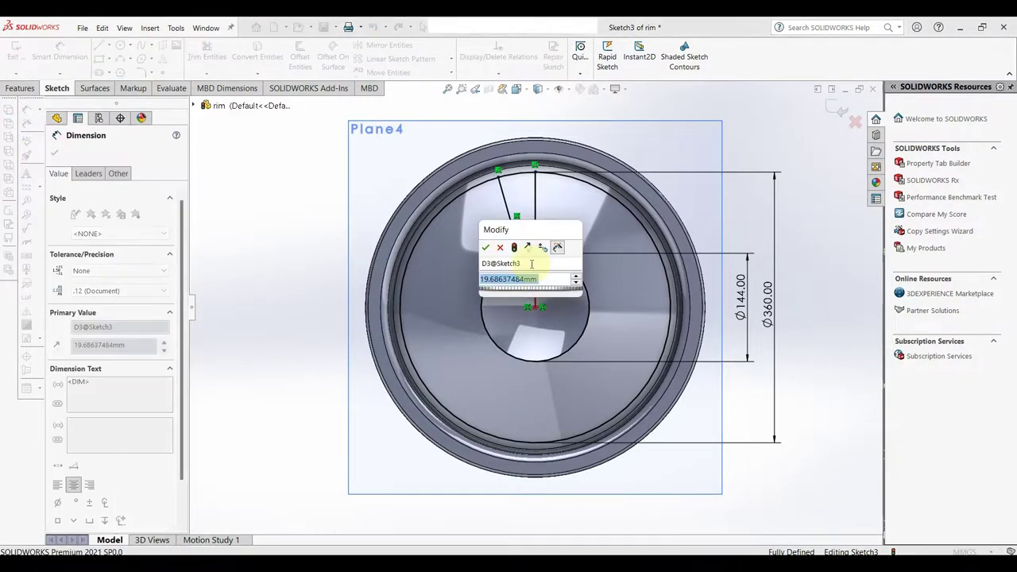
text(18)
key(Return)
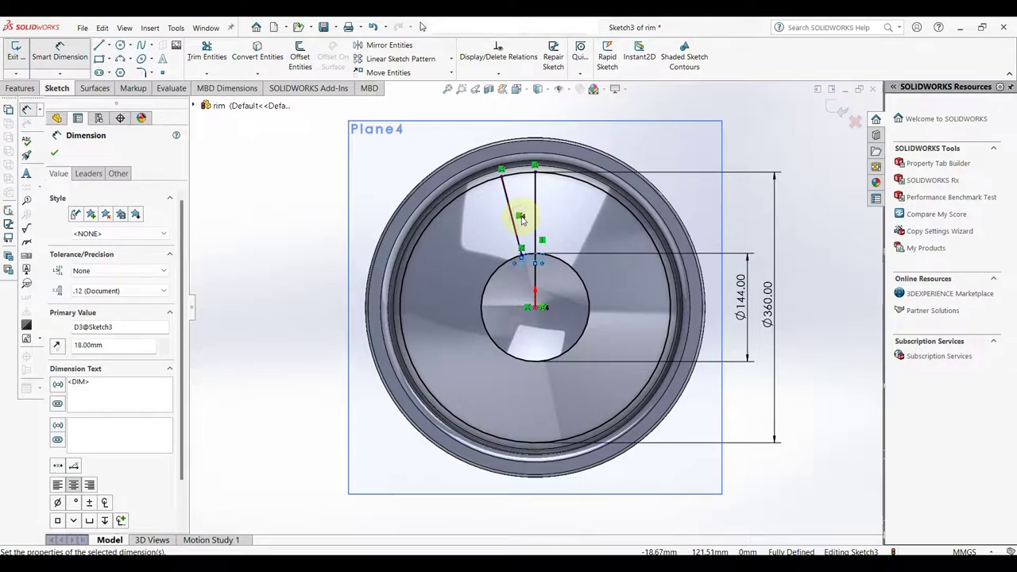
drag(529, 250, 529, 268)
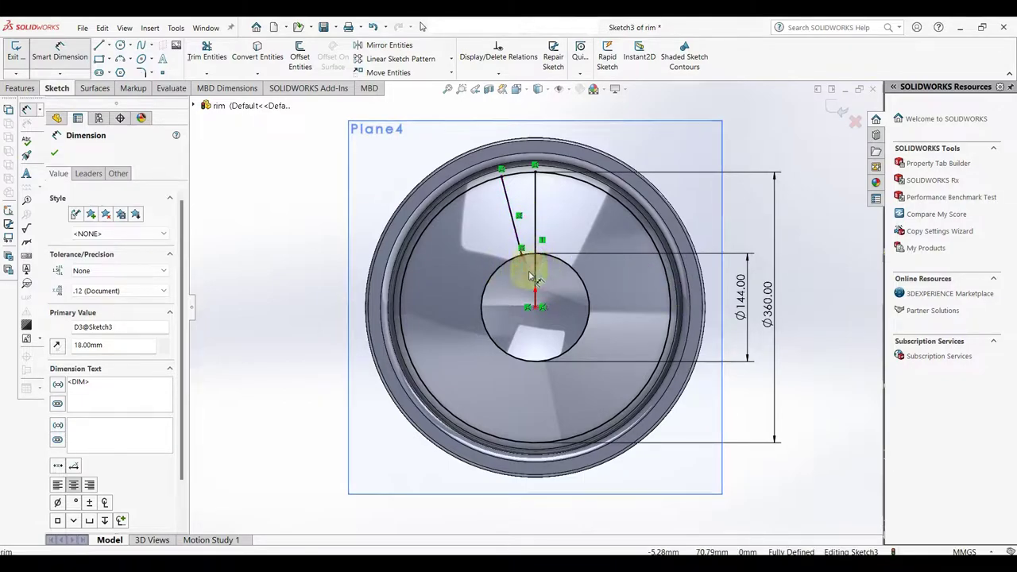
right_click(794, 283)
click(834, 315)
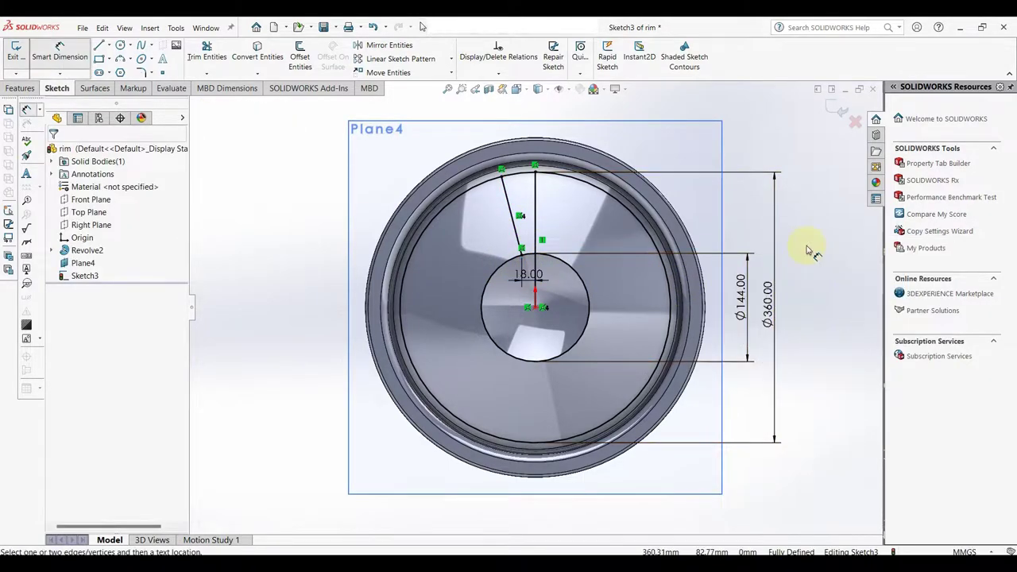
key(Escape)
Step: Set the angle between the slanted line and the vertical line to 35°
right_click(517, 216)
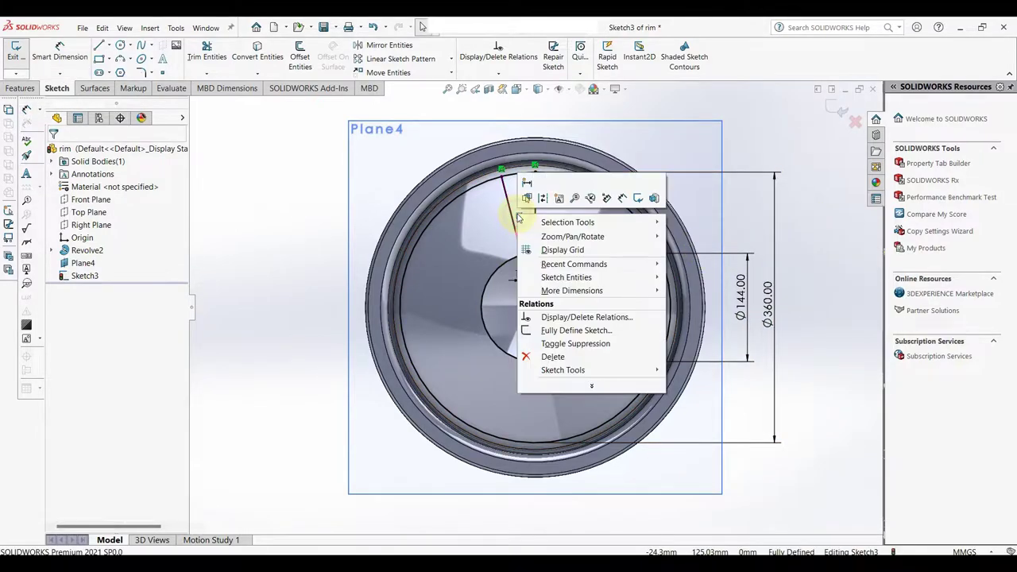
click(554, 356)
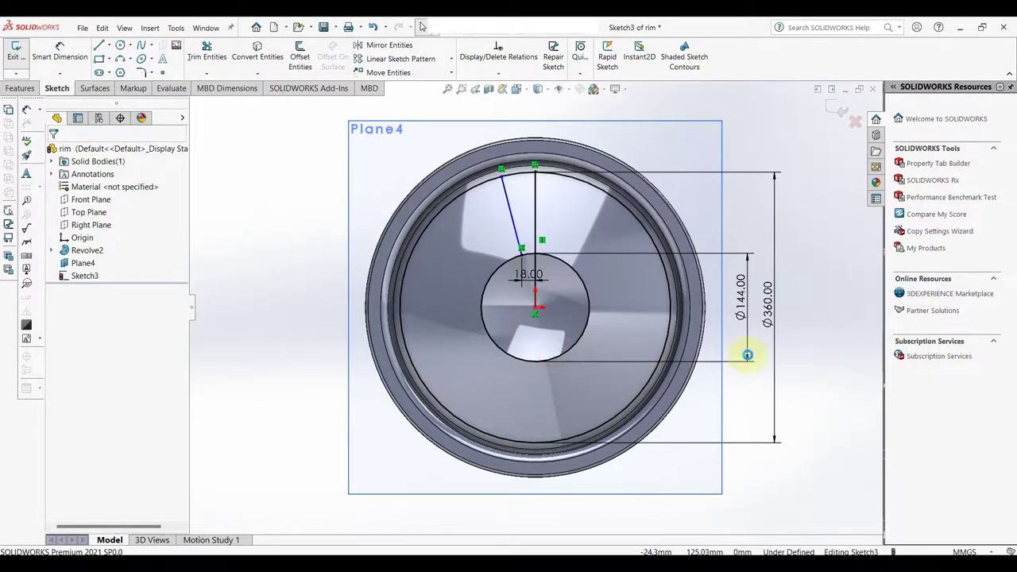
key(d)
click(526, 224)
click(529, 209)
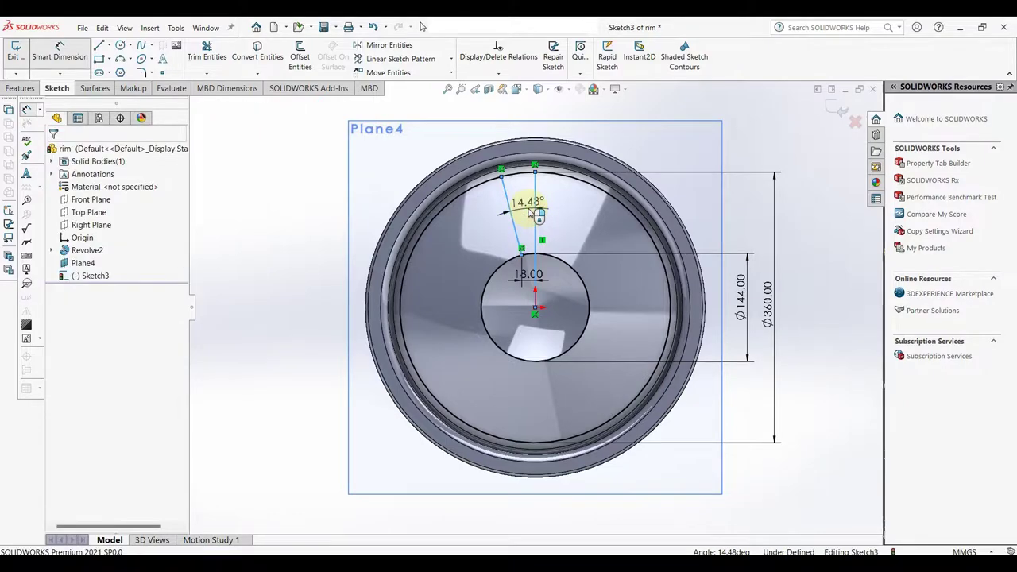
text(35)
key(Return)
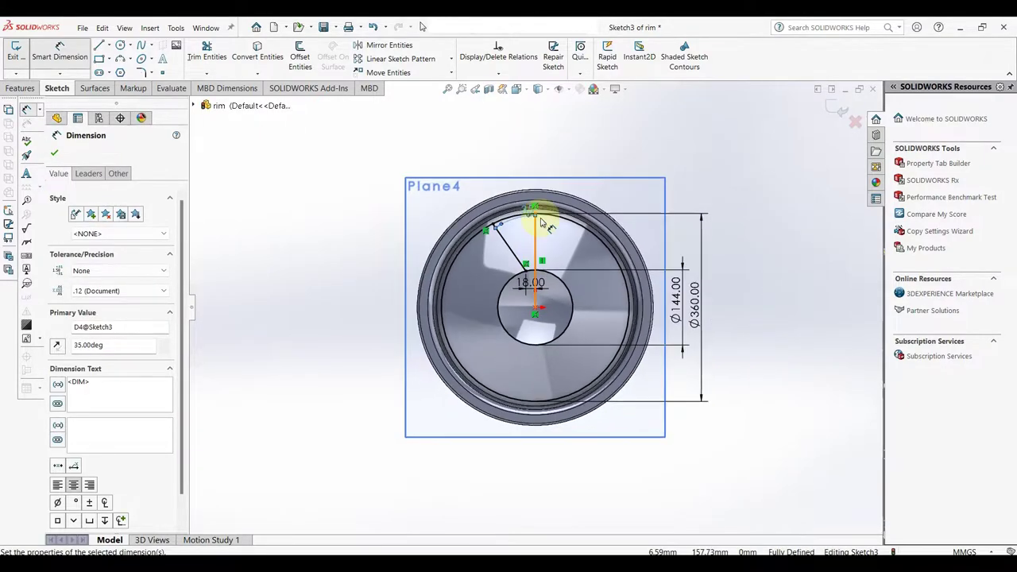
click(388, 44)
Step: Mirror the slanted line about the vertical line, then make that line construction geometry
click(495, 270)
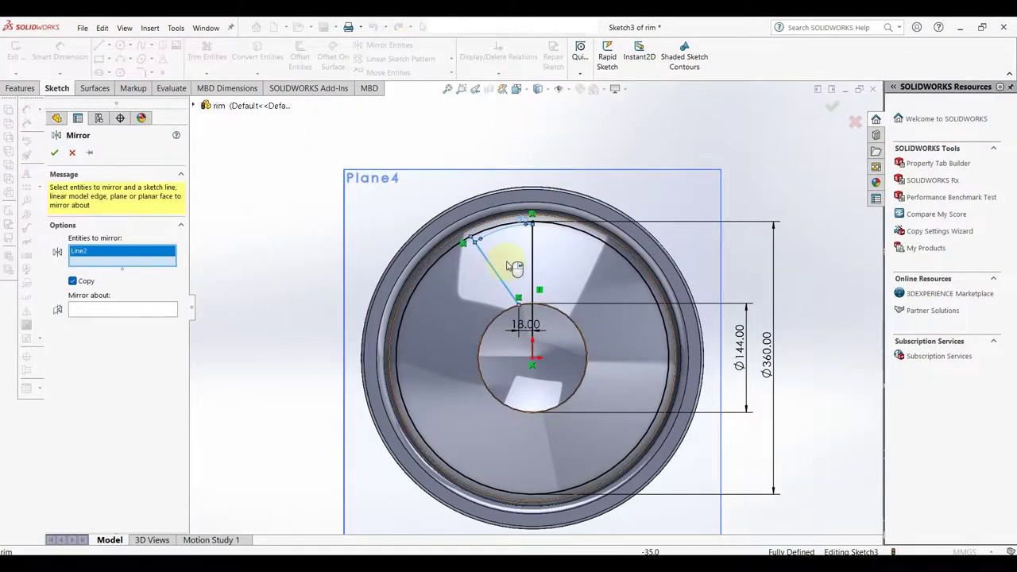
click(130, 309)
click(532, 258)
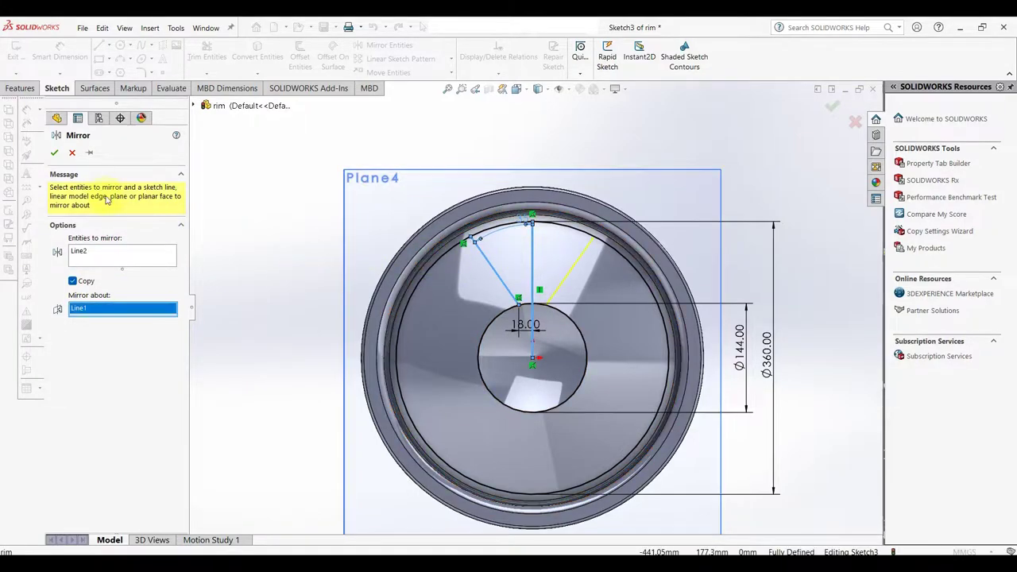
click(57, 156)
click(532, 266)
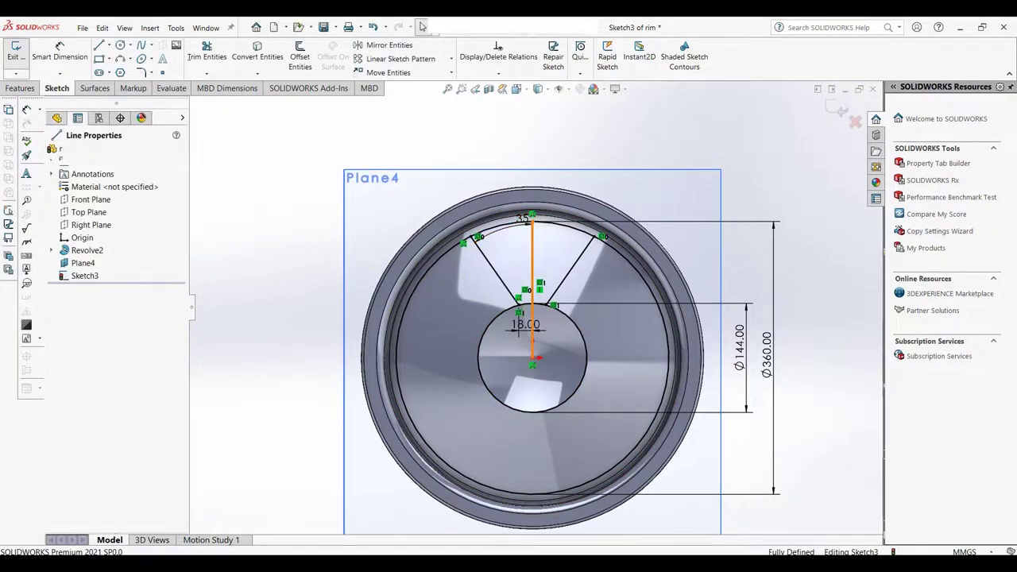
click(579, 231)
Step: Trim the excess circle segments to leave one closed wedge outline
click(206, 52)
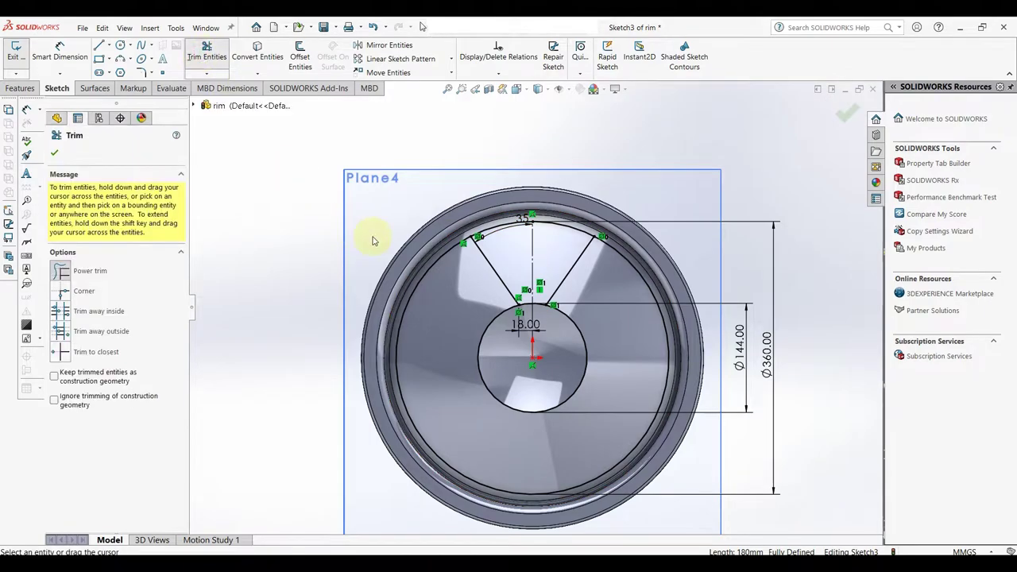
mouse_move(484, 329)
mouse_down()
mouse_move(535, 401)
mouse_move(420, 199)
mouse_up()
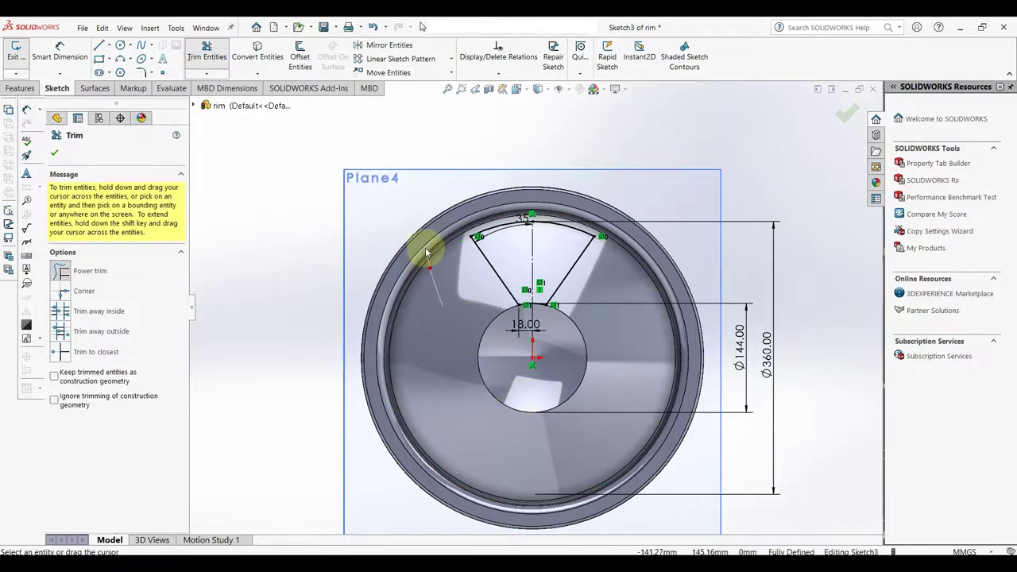
click(55, 156)
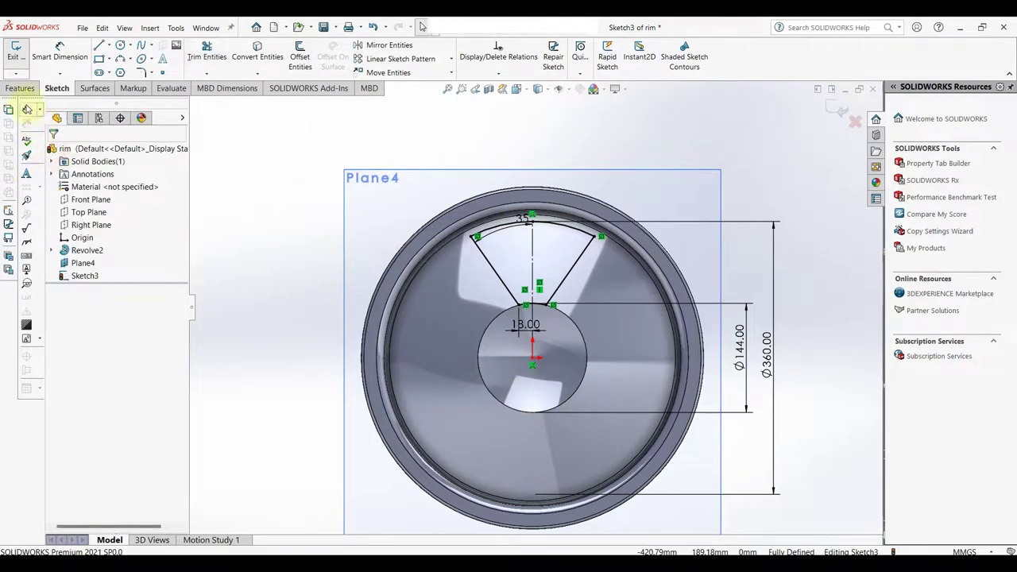
Step: Circular-pattern Line2, Arc1, Line3 and Arc2 into 6 instances over 360°
click(451, 59)
click(429, 85)
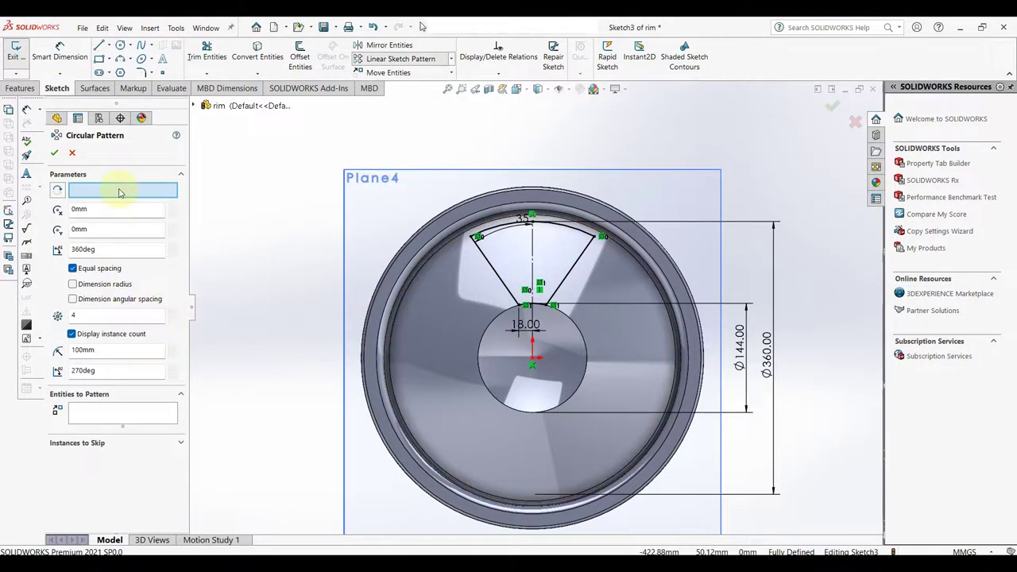
click(126, 413)
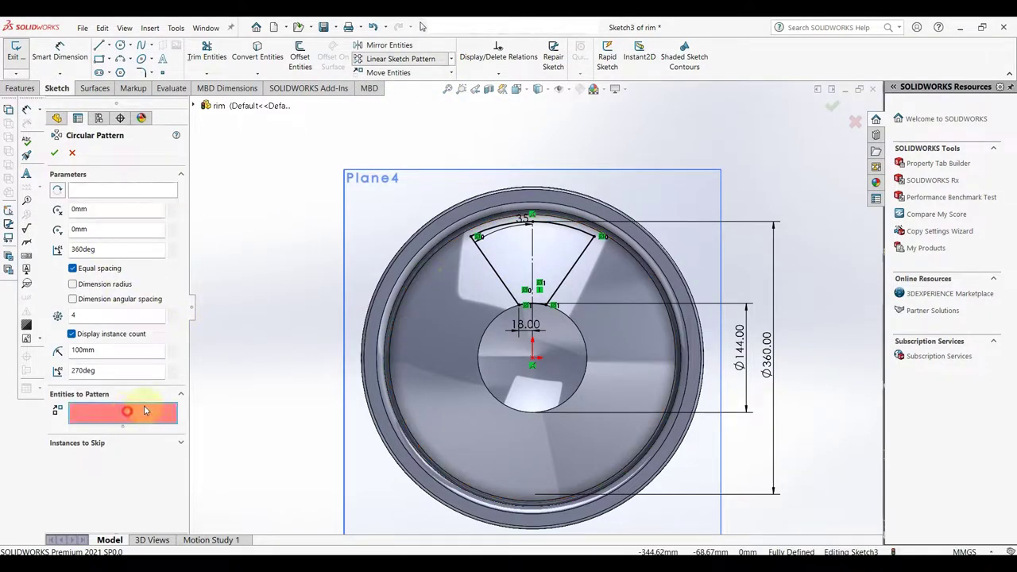
click(501, 270)
click(522, 233)
click(569, 282)
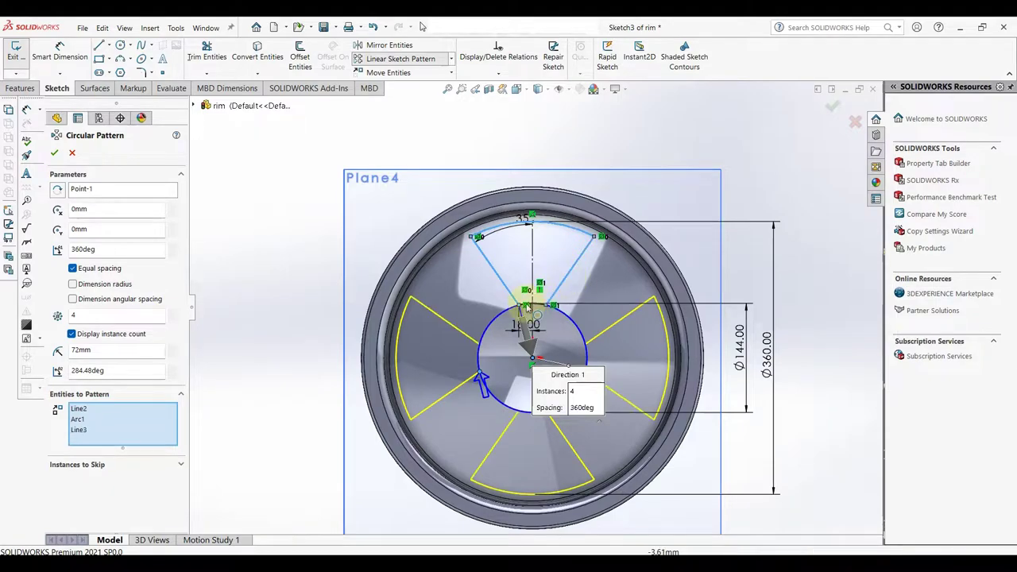
click(540, 305)
text(6)
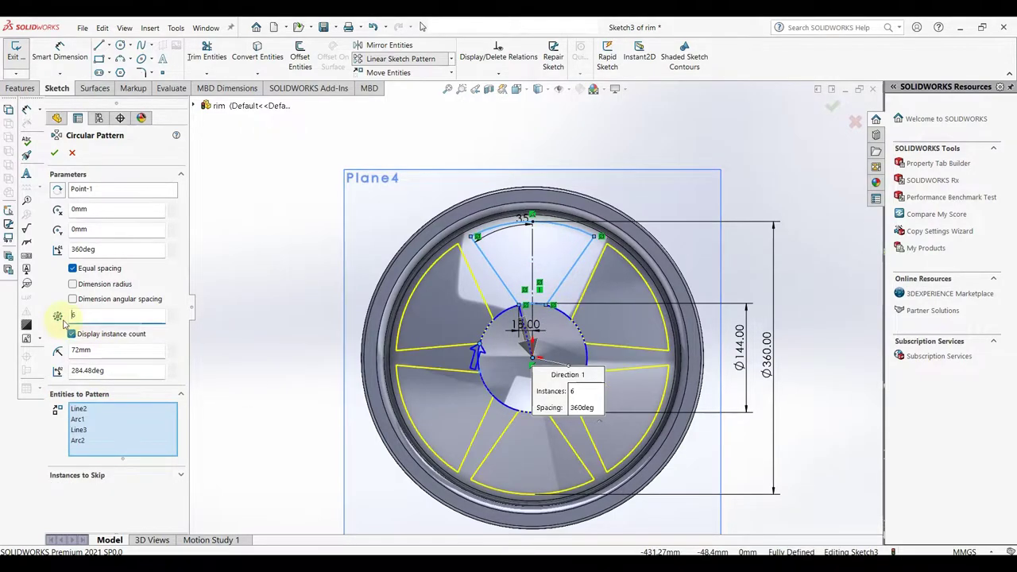
click(54, 153)
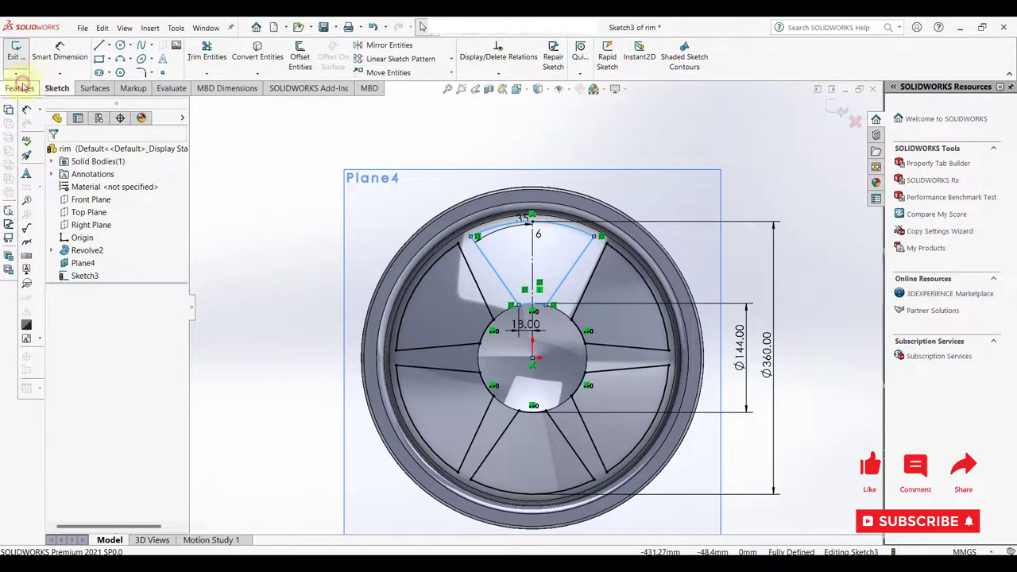
click(21, 88)
Step: Extrude-cut the six wedge outlines Blind 120 mm into the rim face
click(197, 57)
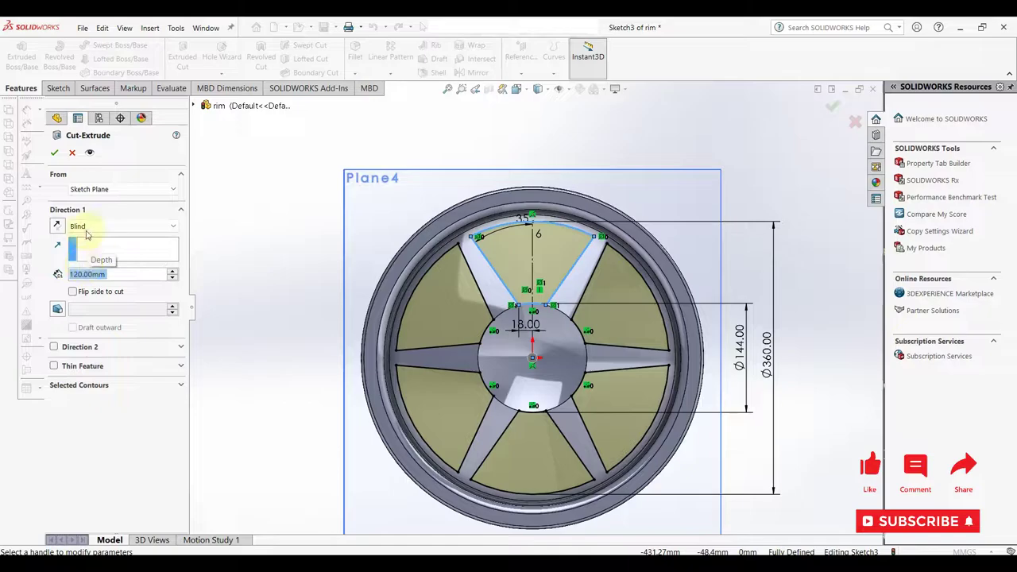
click(56, 154)
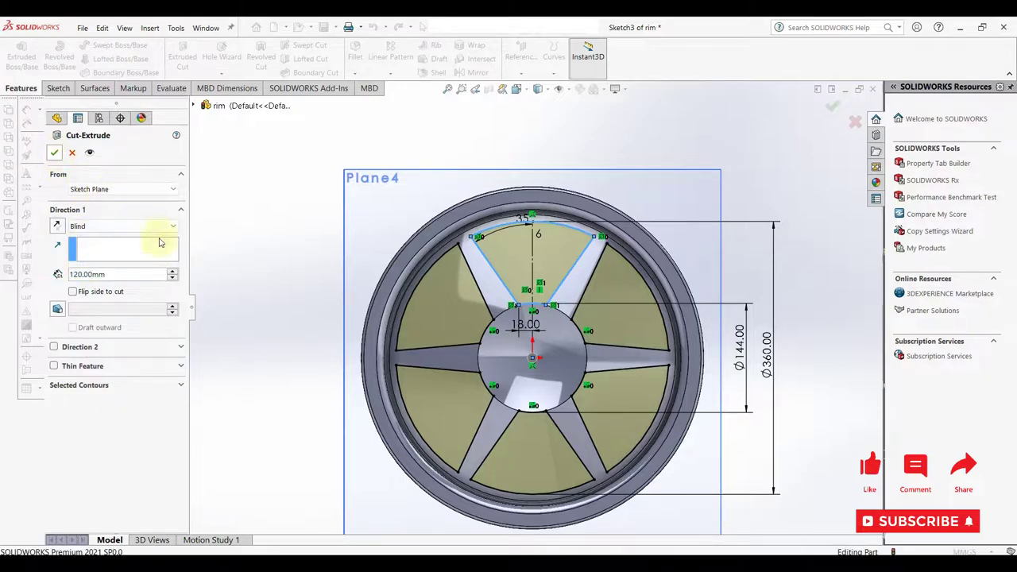
click(306, 332)
middle_drag(517, 318, 465, 336)
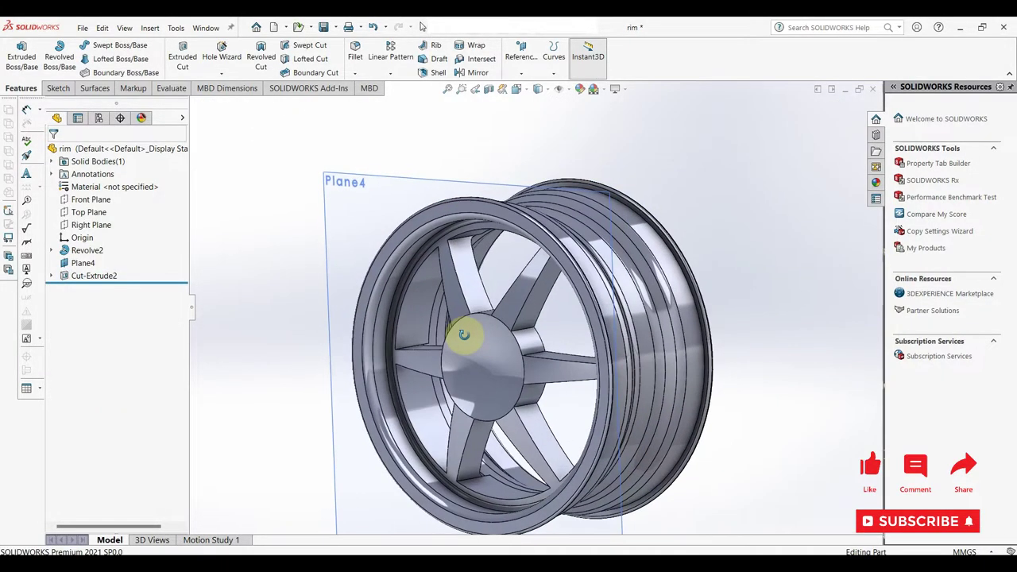
click(355, 54)
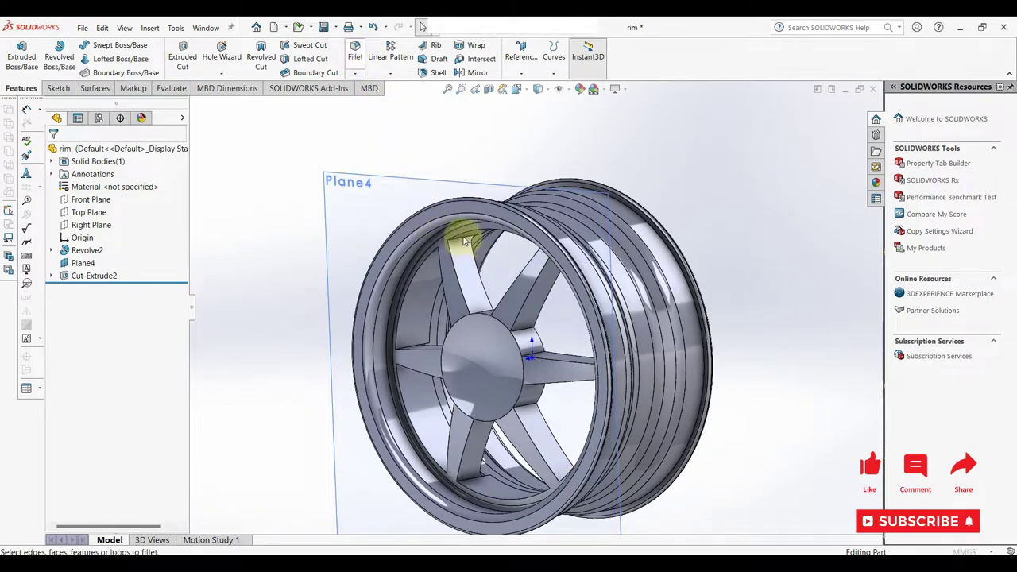
Step: Select the first ten spoke edges around the wheel for the 20 mm fillet
click(465, 238)
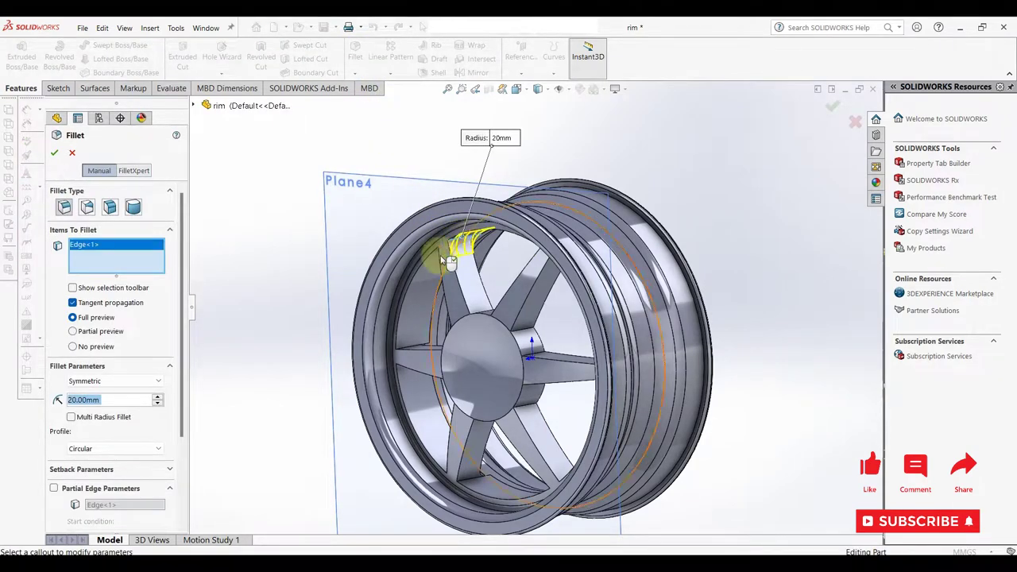
click(412, 348)
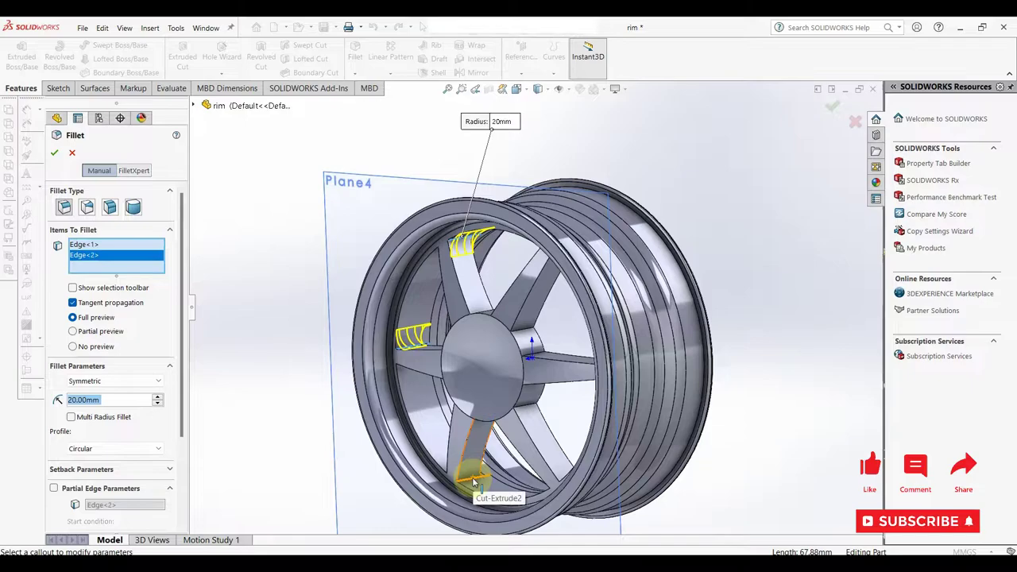
click(474, 483)
click(484, 311)
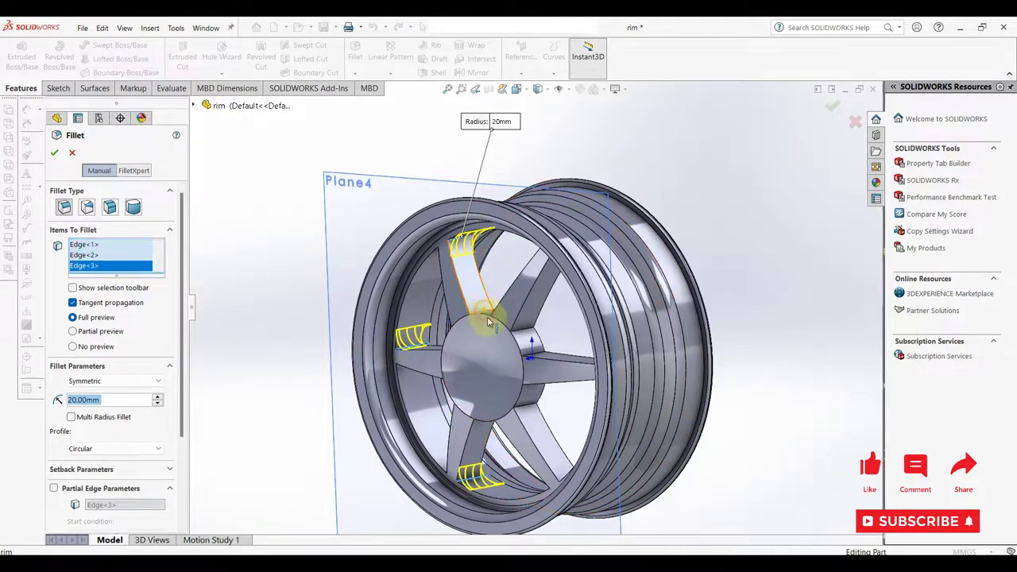
click(531, 337)
click(539, 388)
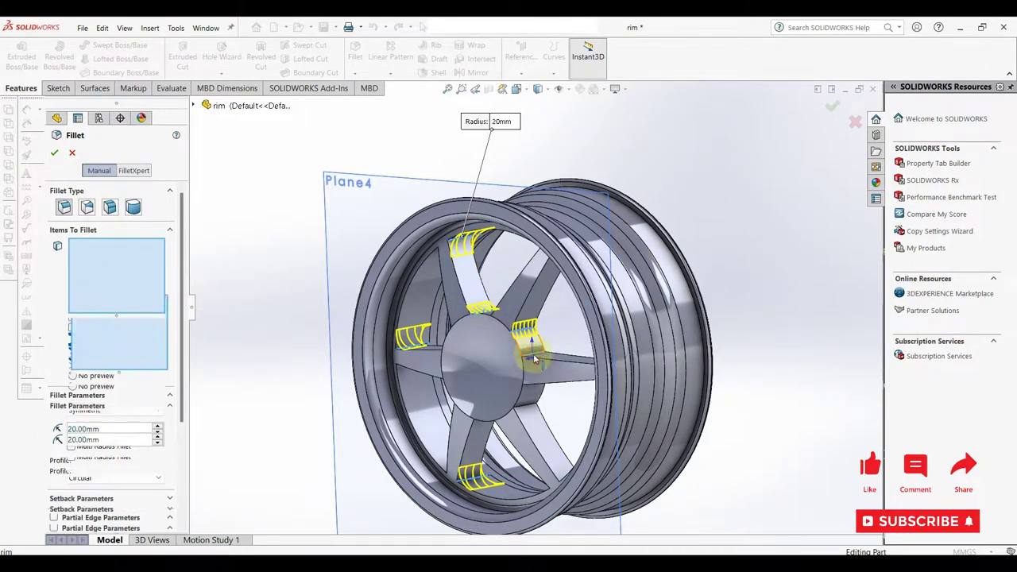
click(527, 407)
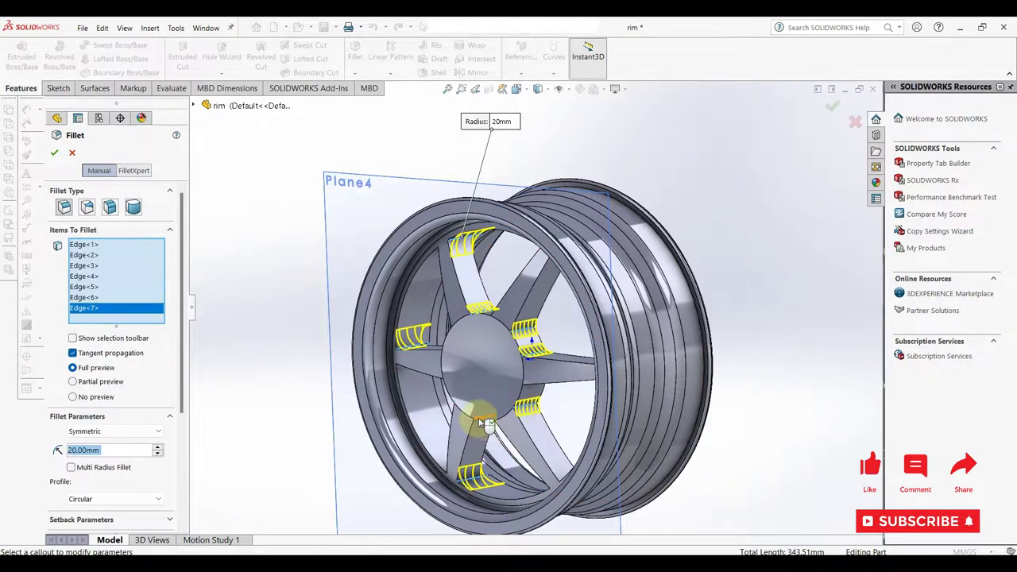
click(482, 423)
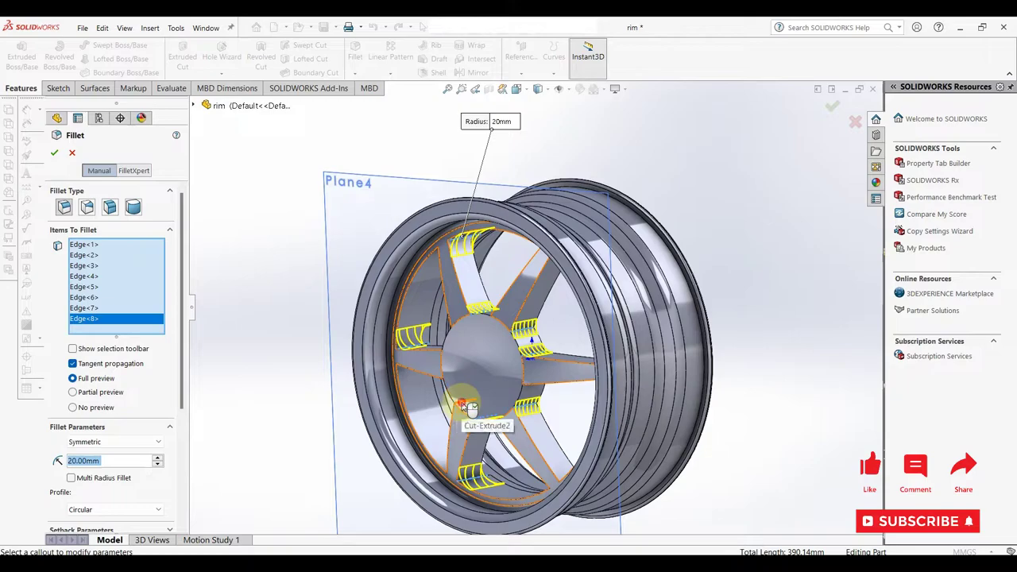
click(467, 406)
click(455, 385)
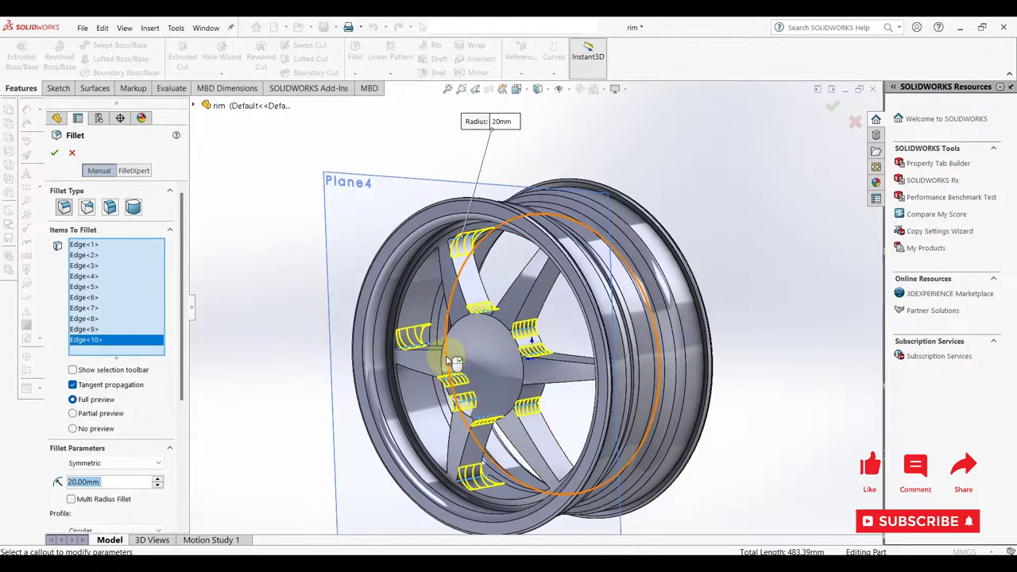
Step: Add the spoke edges beside the hub and near the rim to the 20 mm fillet
click(451, 353)
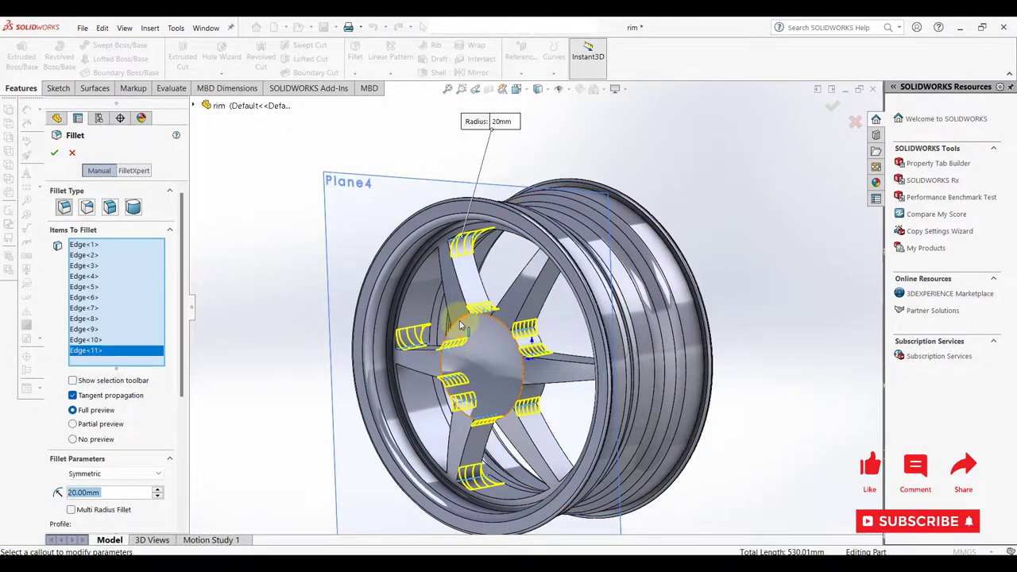
click(459, 329)
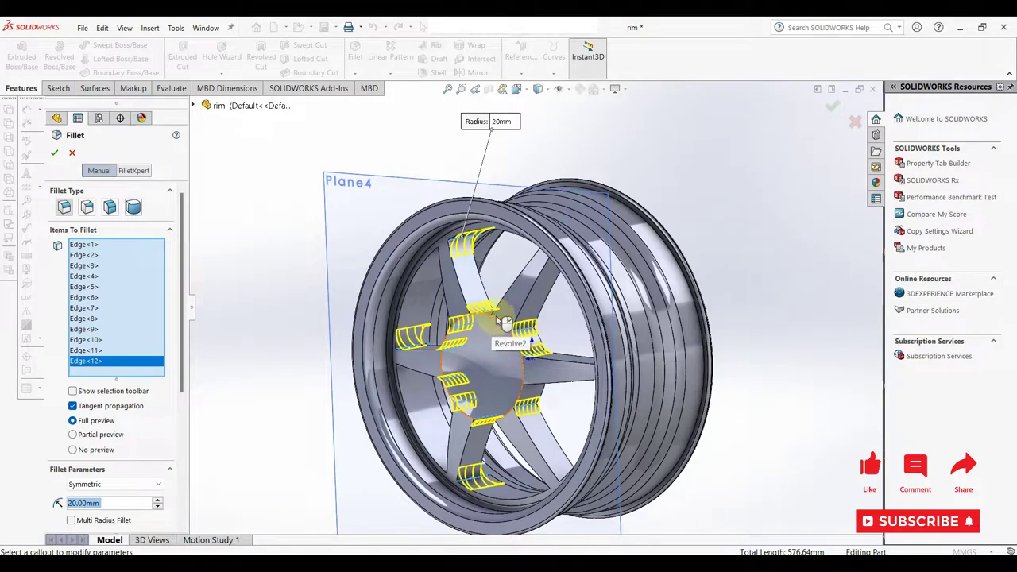
click(494, 315)
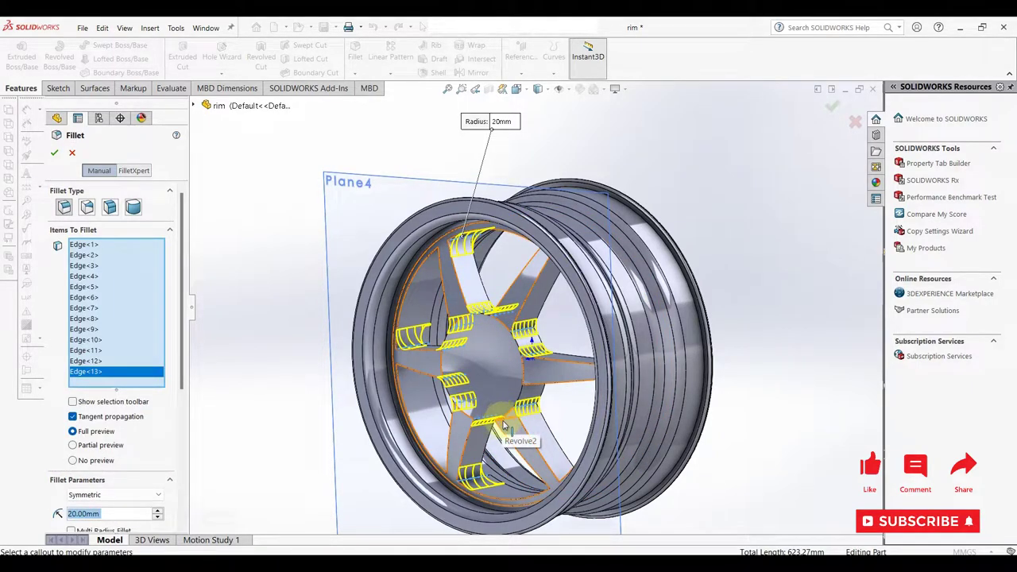
click(502, 426)
click(532, 387)
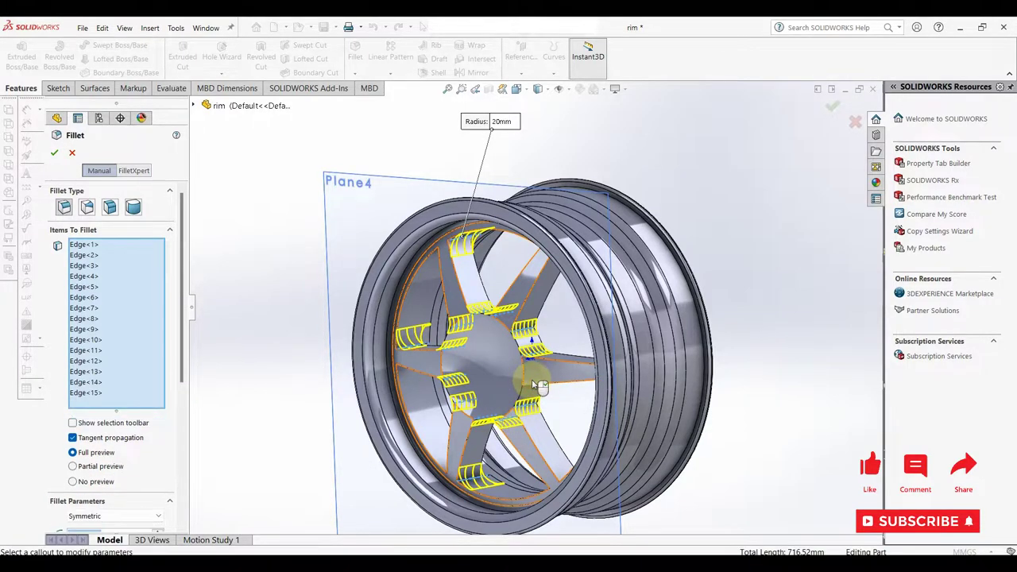
click(441, 249)
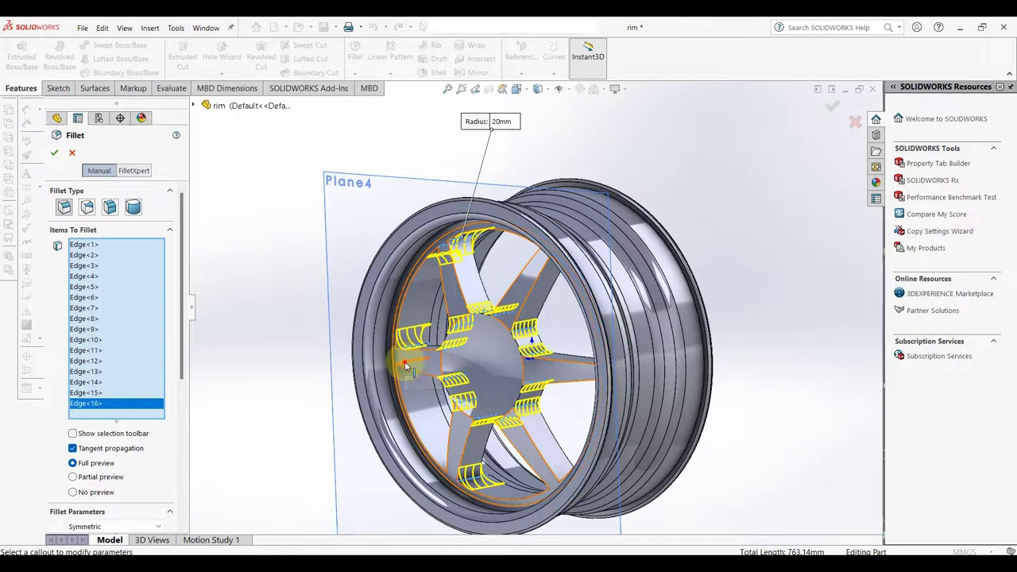
click(404, 360)
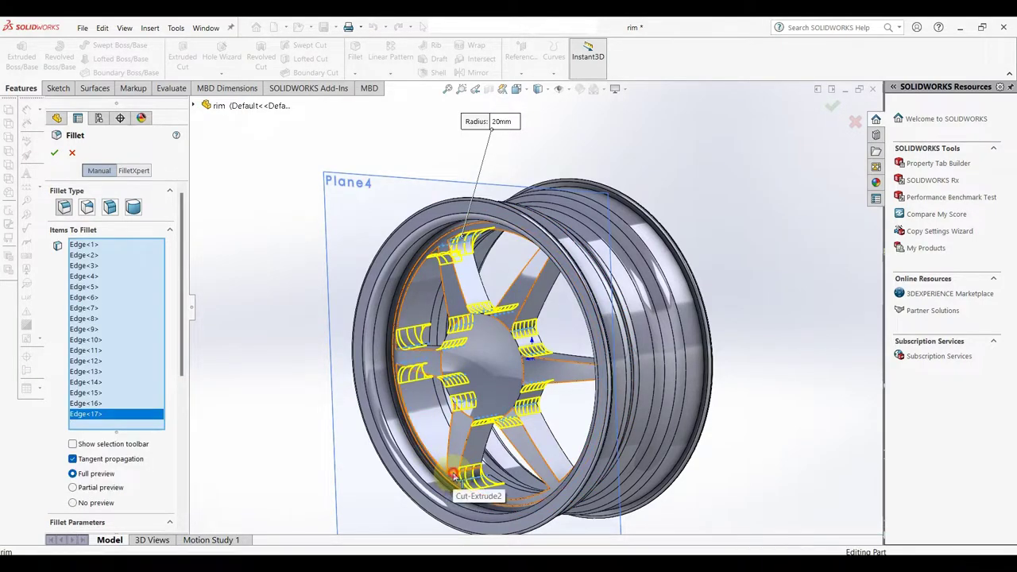
click(457, 477)
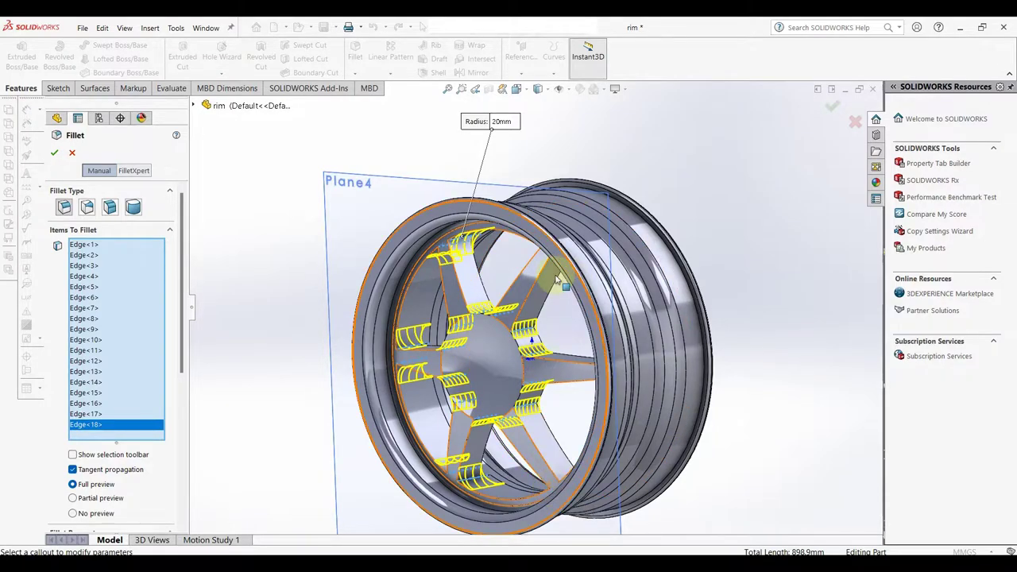
Step: Pick the remaining spoke edges from orbited views and apply Fillet9 across all 24 edges
middle_drag(552, 492, 652, 352)
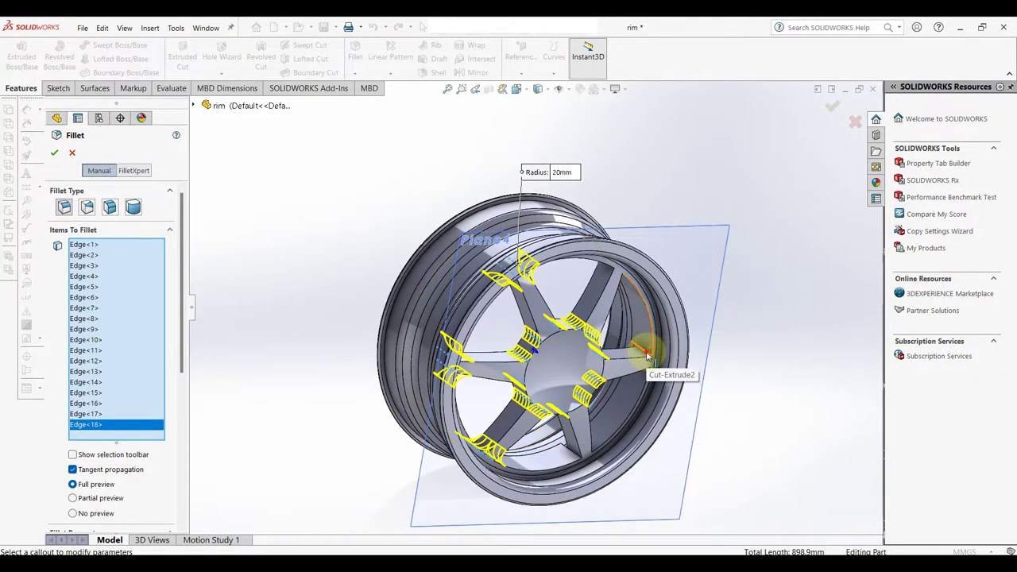
click(646, 354)
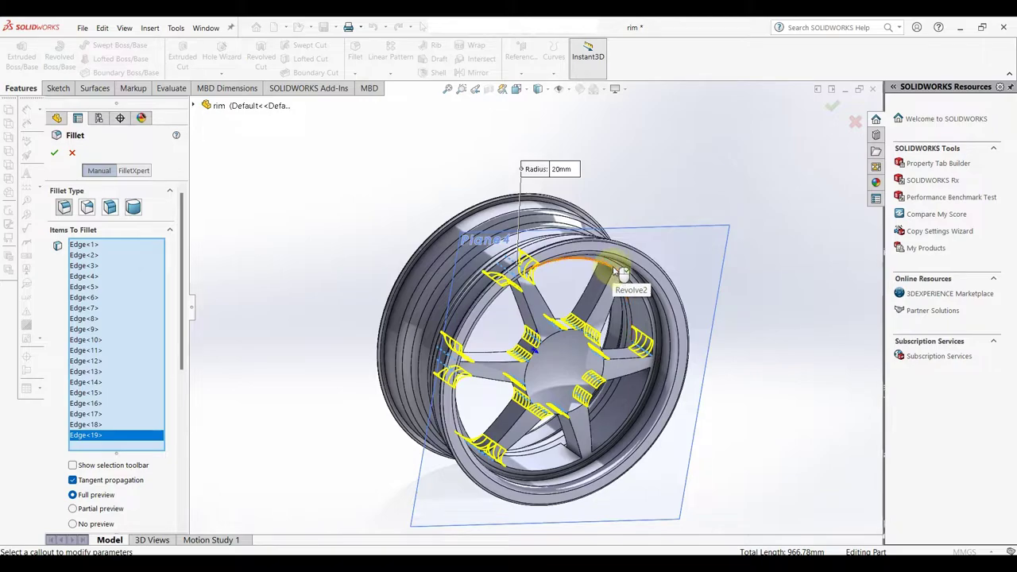
middle_drag(618, 273, 605, 260)
click(605, 260)
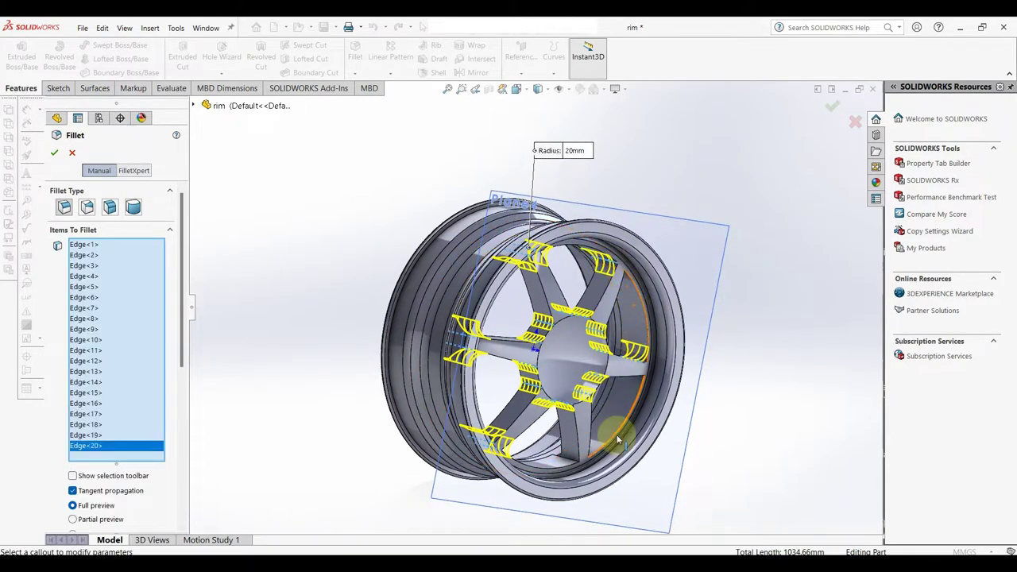
click(570, 463)
middle_drag(571, 463, 630, 387)
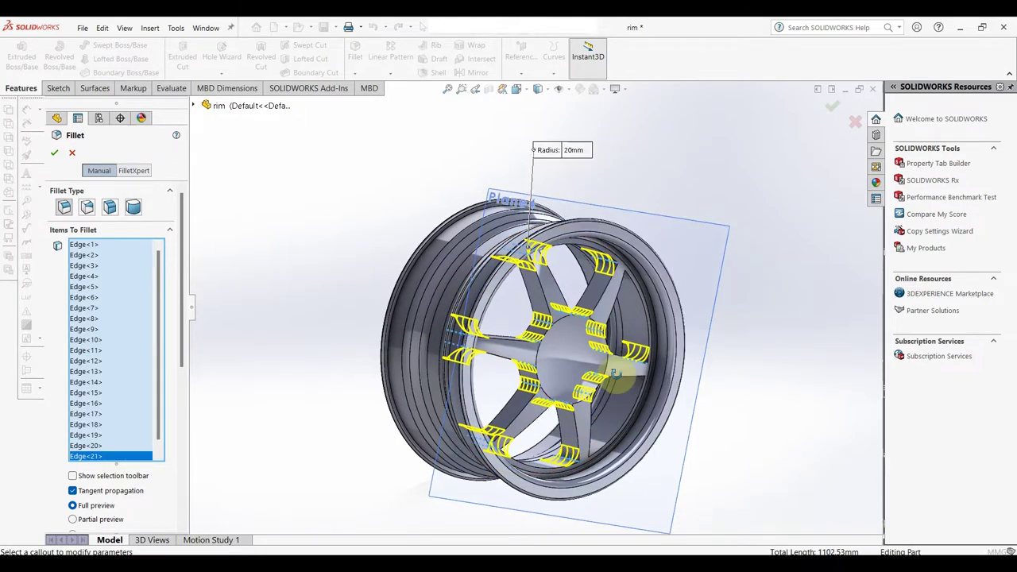
click(627, 402)
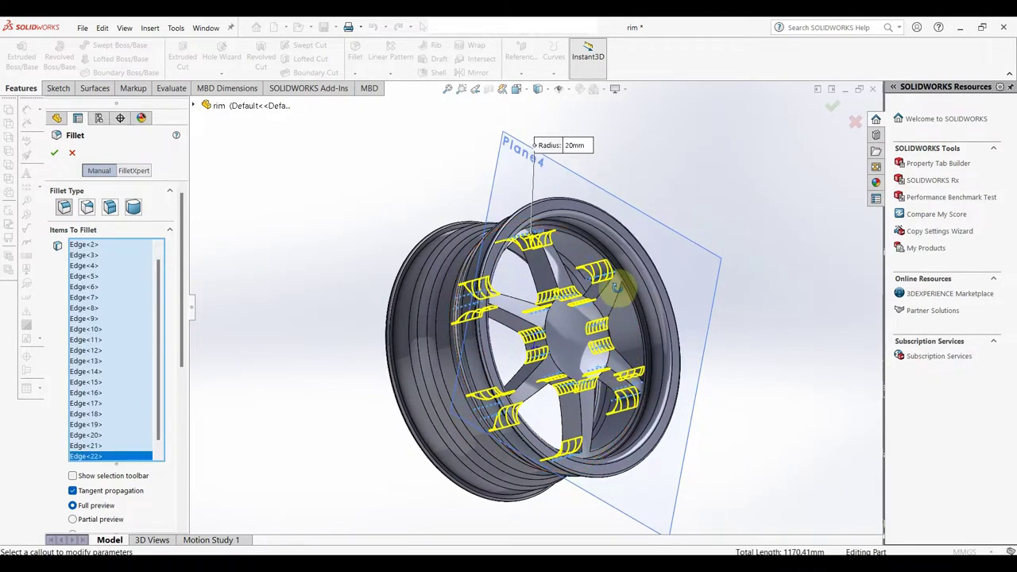
mouse_move(619, 282)
middle_down()
mouse_move(631, 308)
mouse_move(566, 436)
mouse_move(493, 253)
middle_up()
click(636, 310)
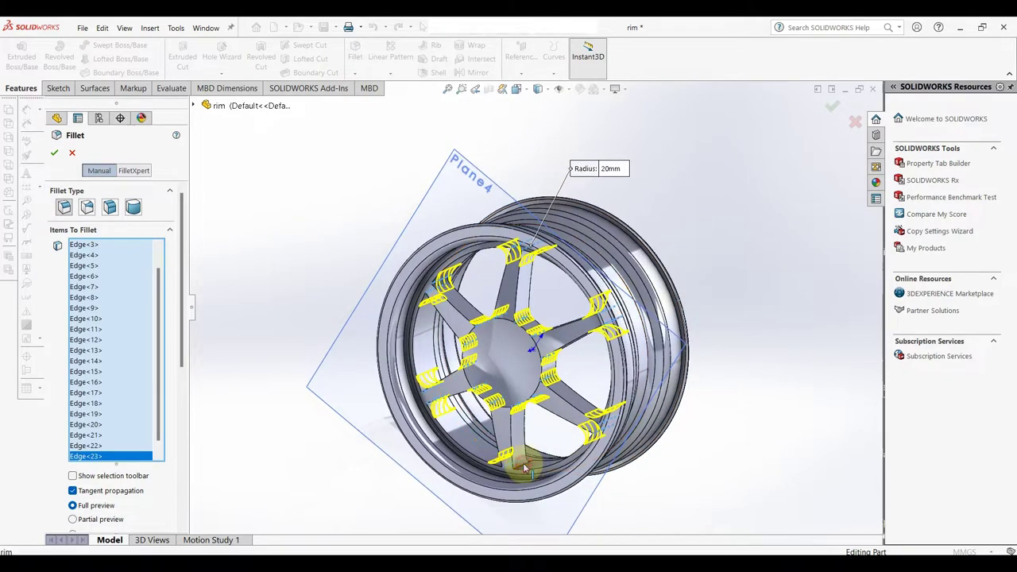
click(487, 249)
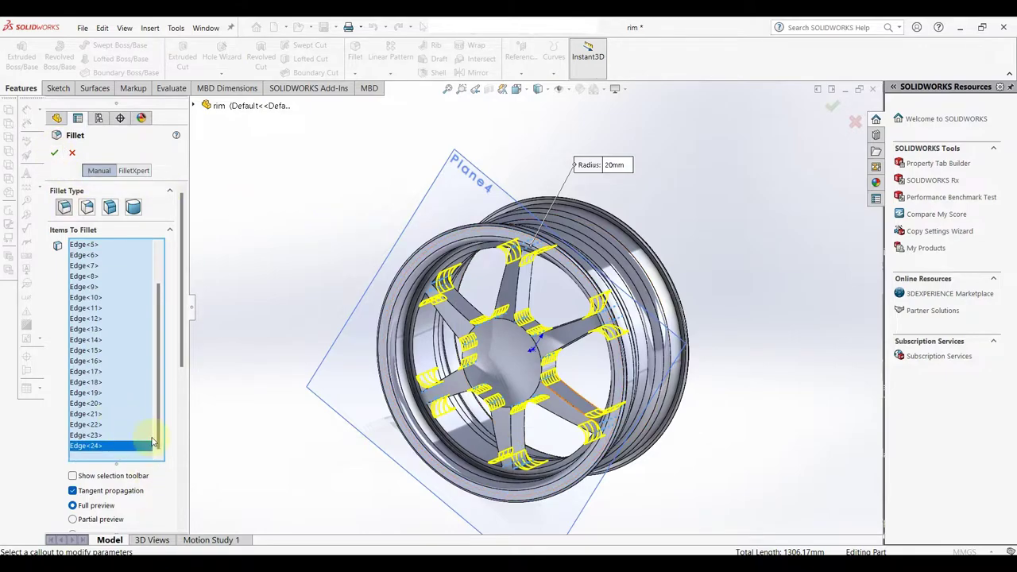
scroll(155, 442, down, 3)
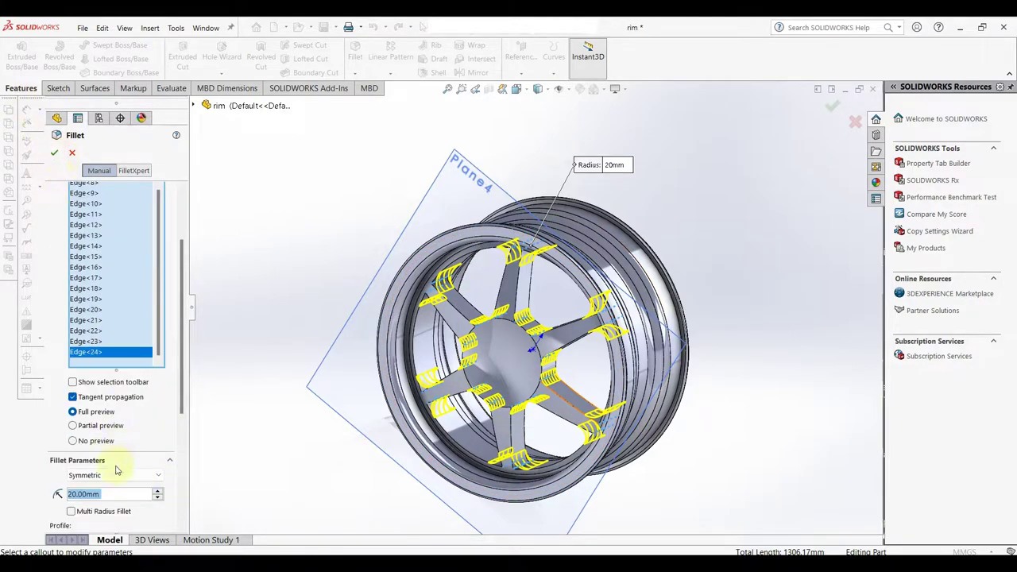
click(56, 155)
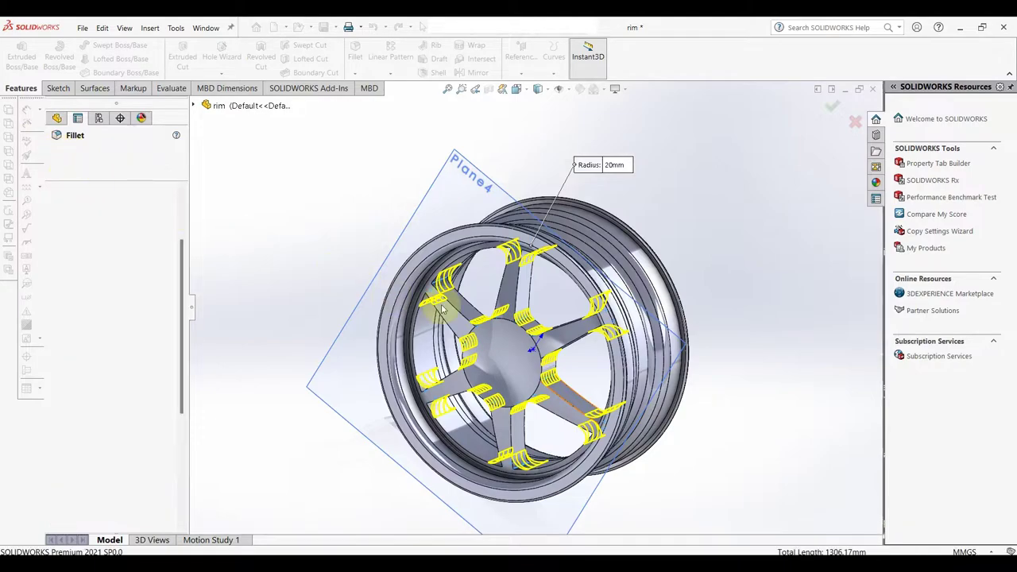
middle_drag(515, 349, 545, 374)
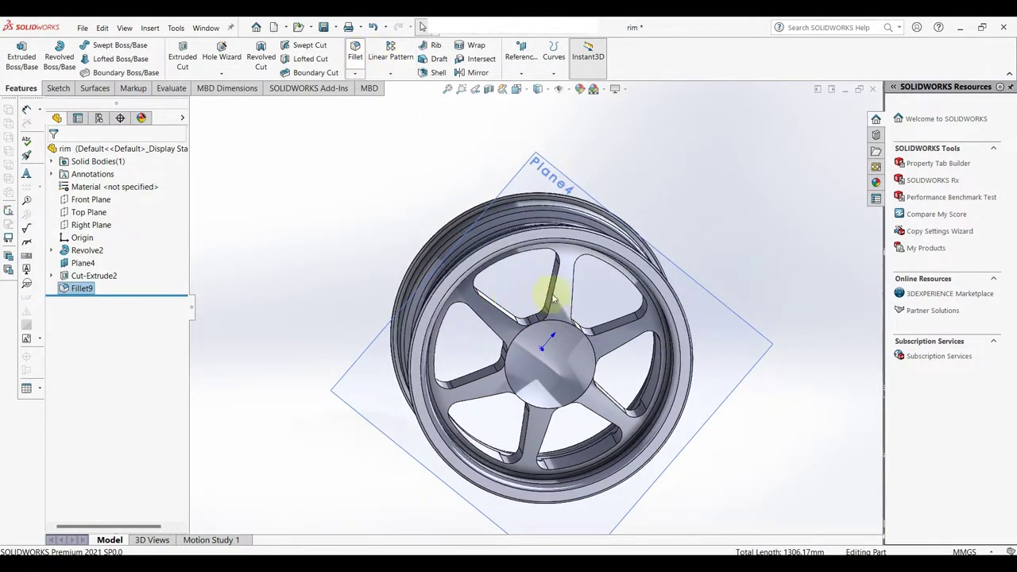
Step: Start a new 20 mm fillet and remove the stray Face<1> from Items To Fillet
key(Return)
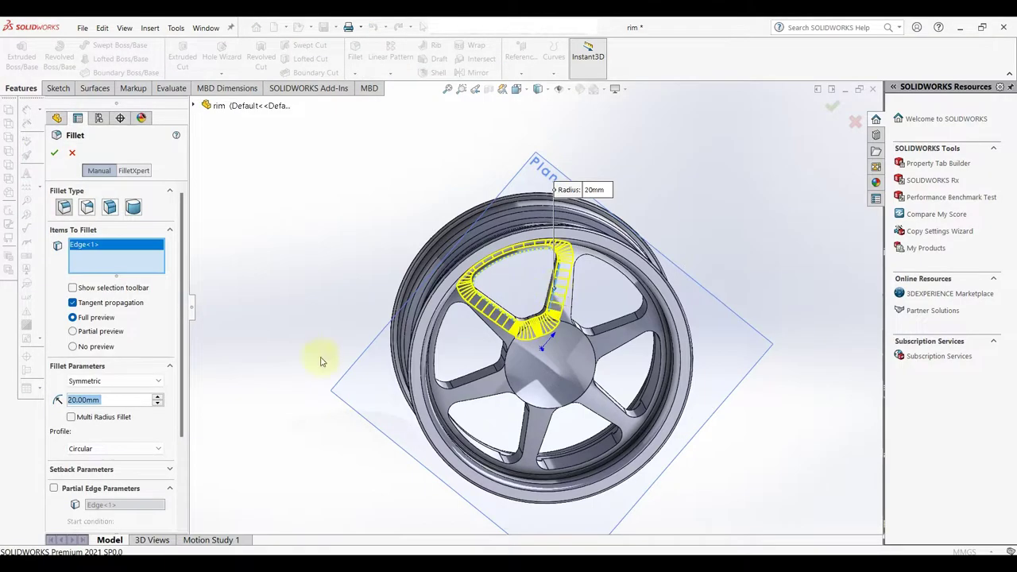
click(497, 389)
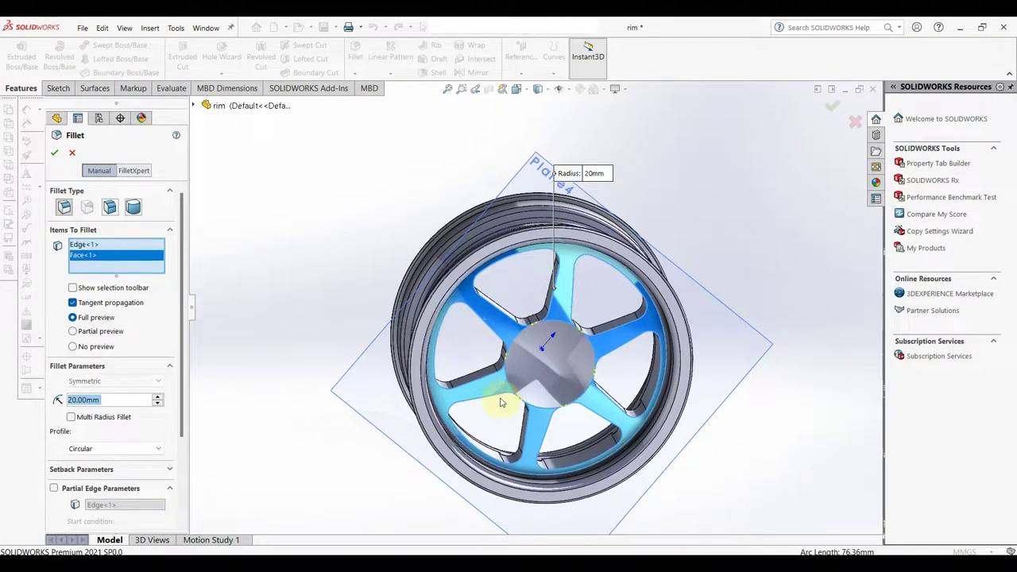
right_click(119, 255)
click(139, 275)
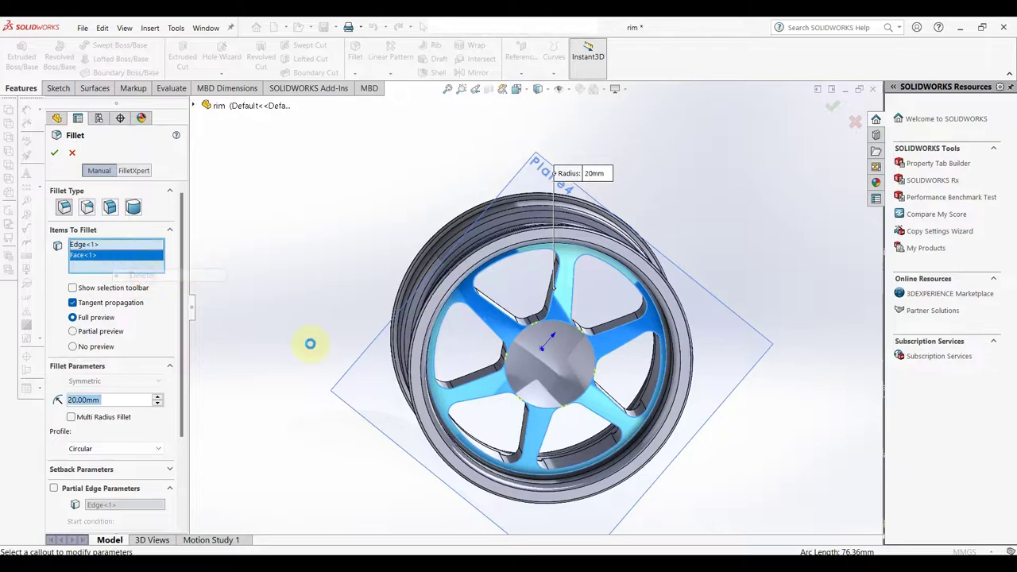
Step: Add the outline edges of the spoke openings to the fillet preview
click(486, 380)
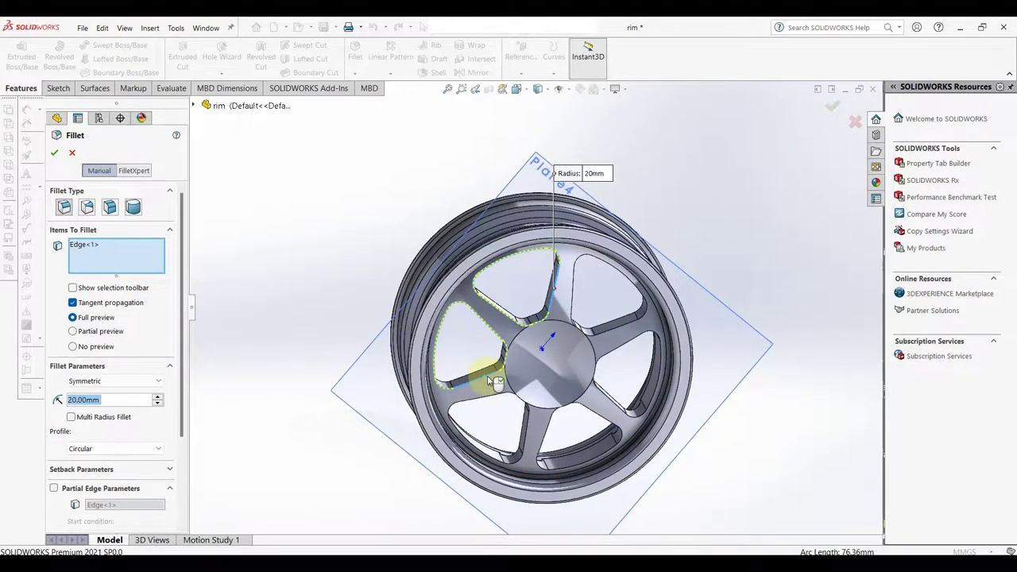
click(554, 428)
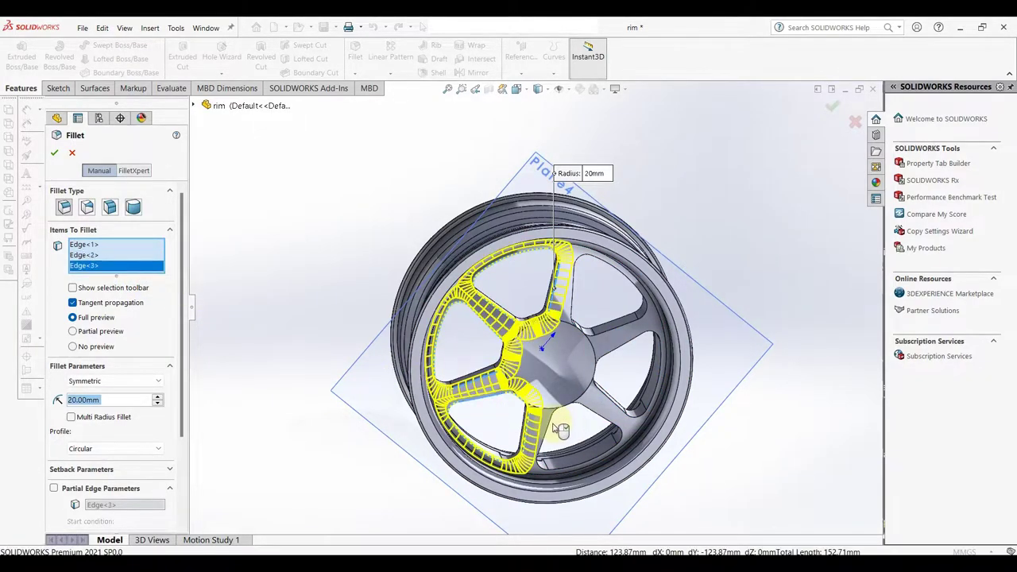
click(616, 402)
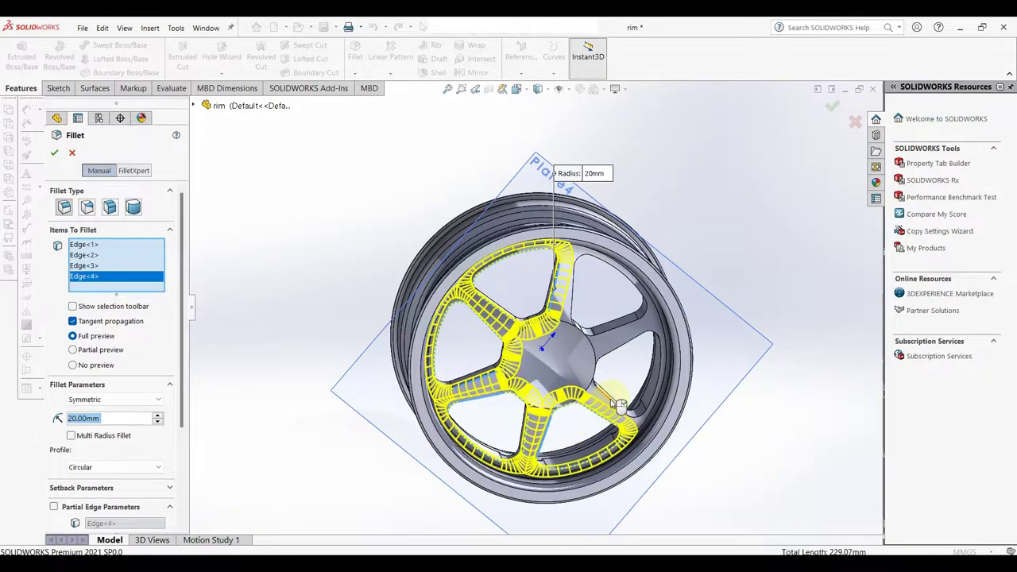
click(611, 330)
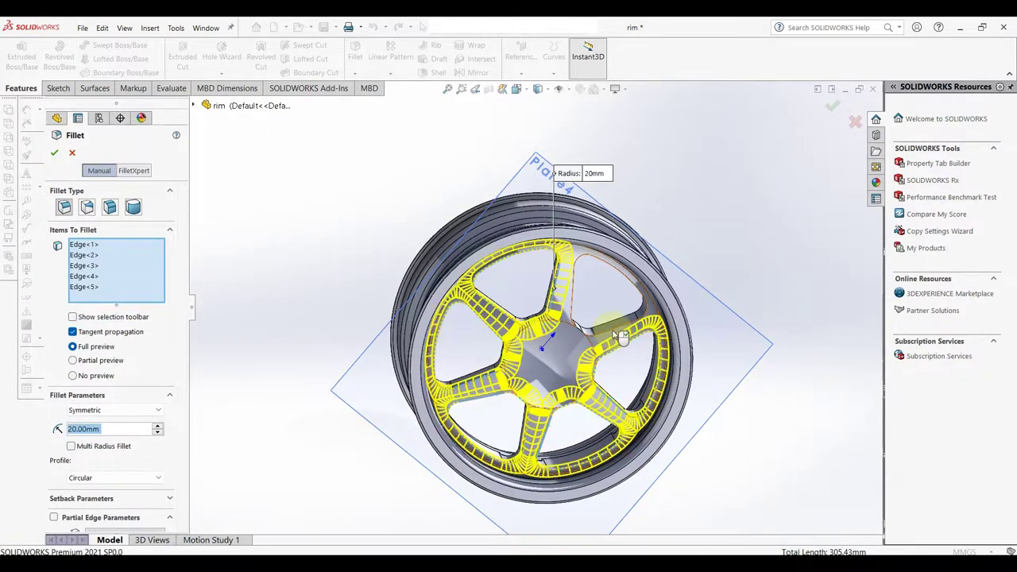
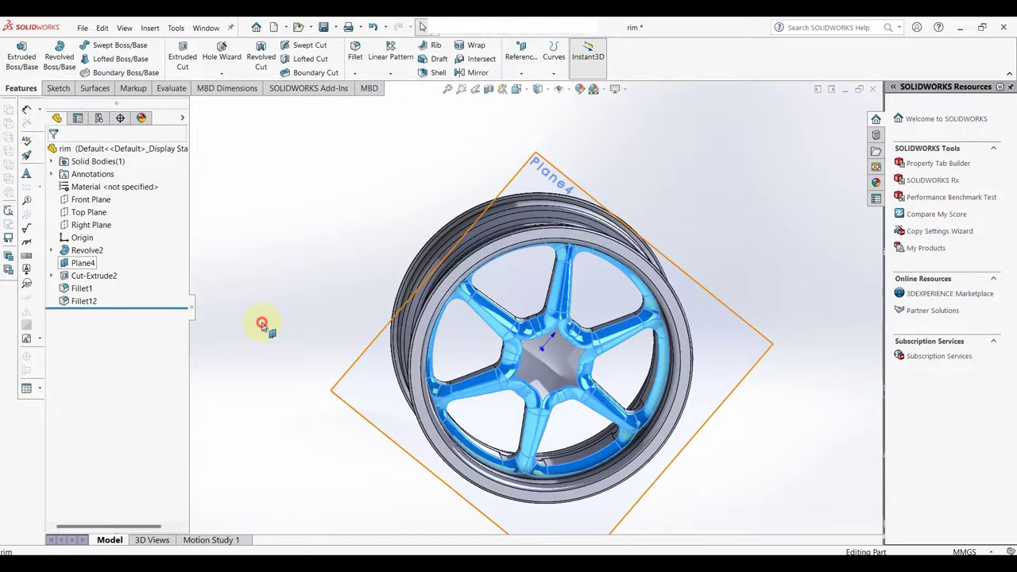
Step: Round the six spoke edges around the hub with a 10 mm fillet, creating Fillet13
middle_drag(278, 334, 437, 477)
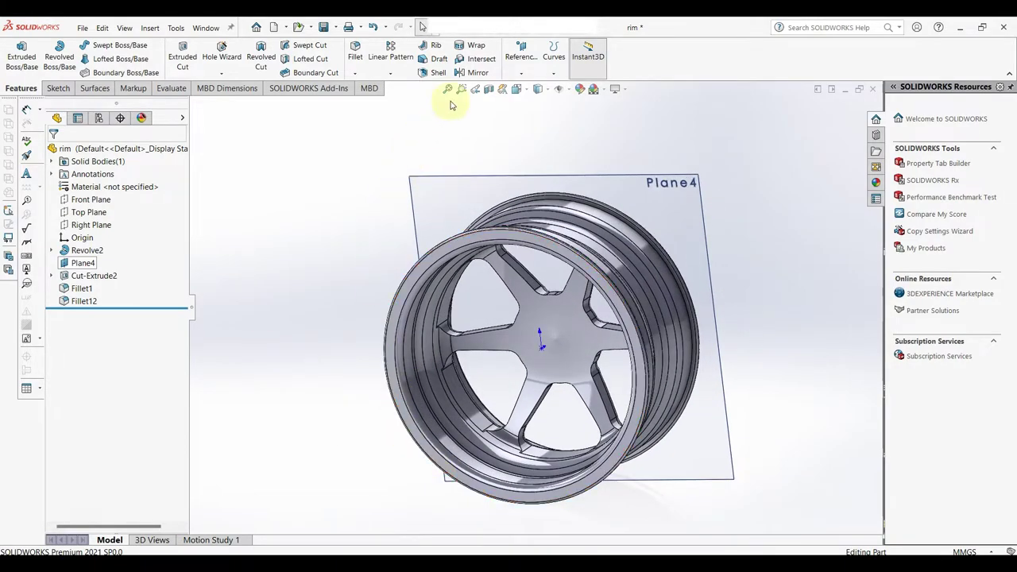
click(508, 289)
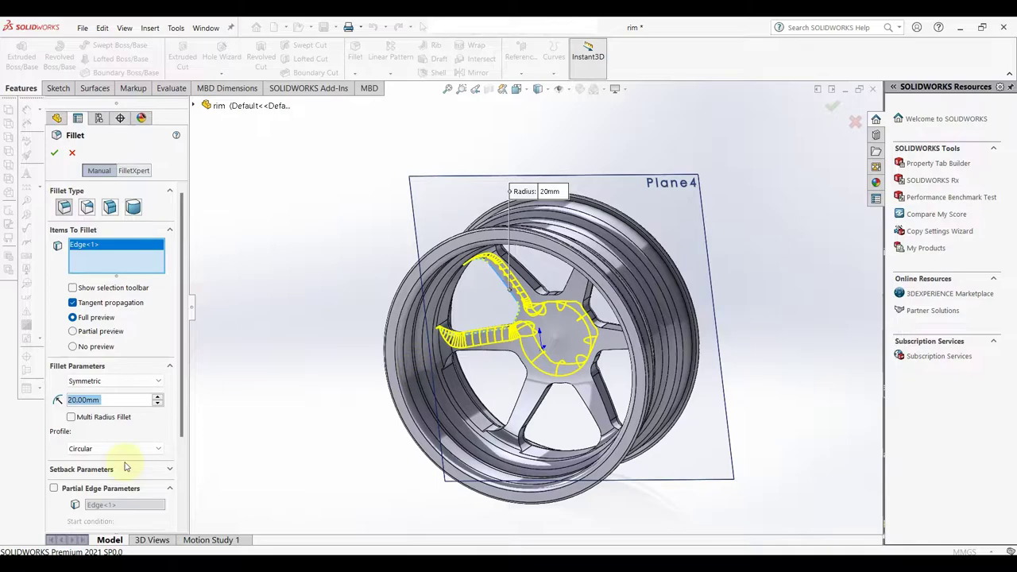
text(10)
key(Return)
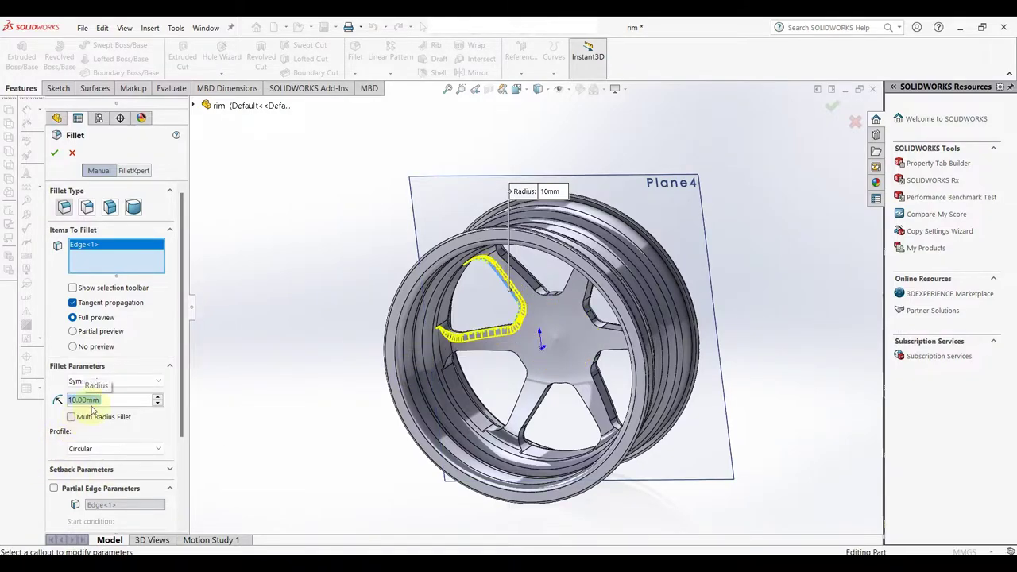
click(506, 357)
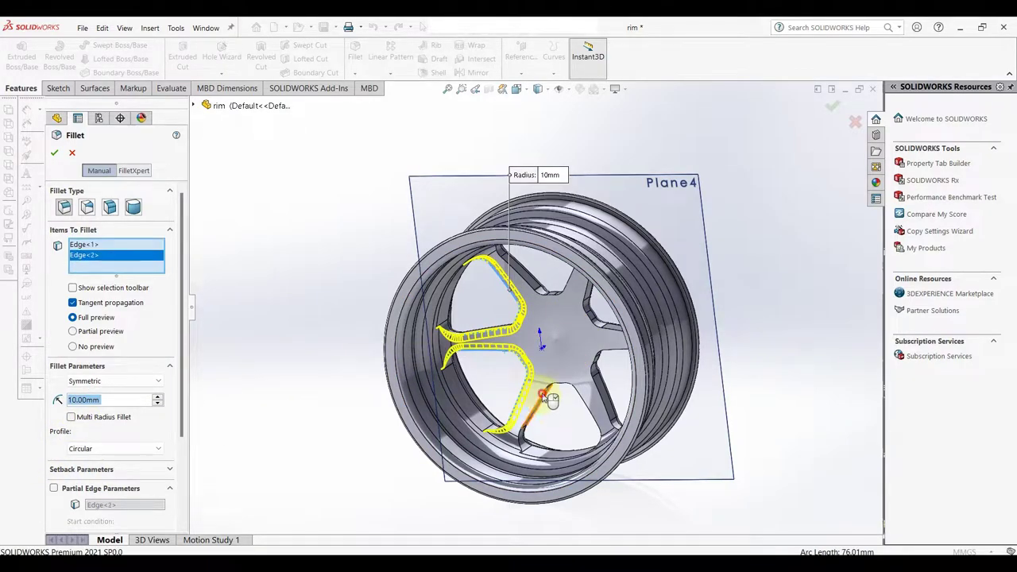
click(556, 397)
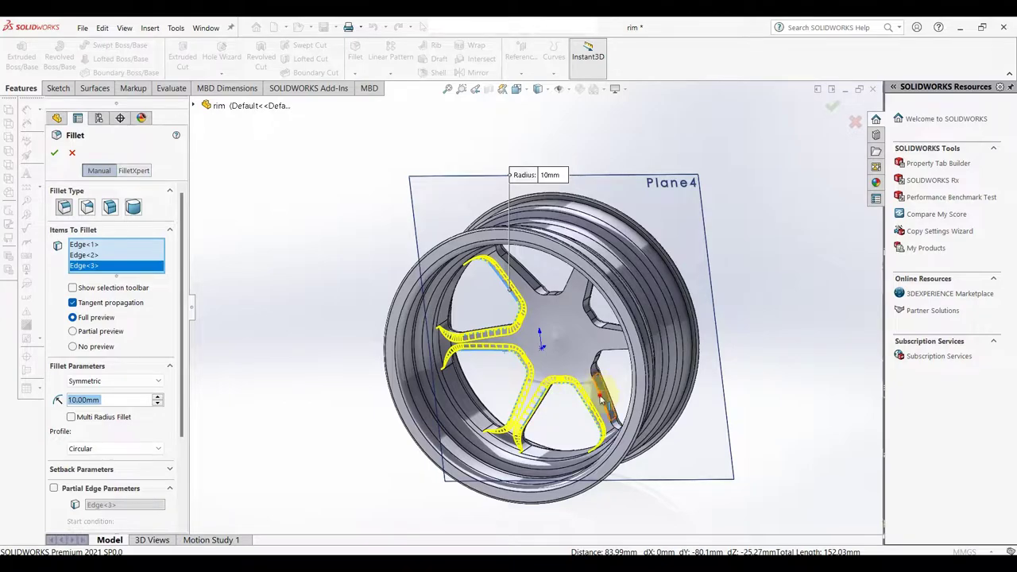
click(610, 334)
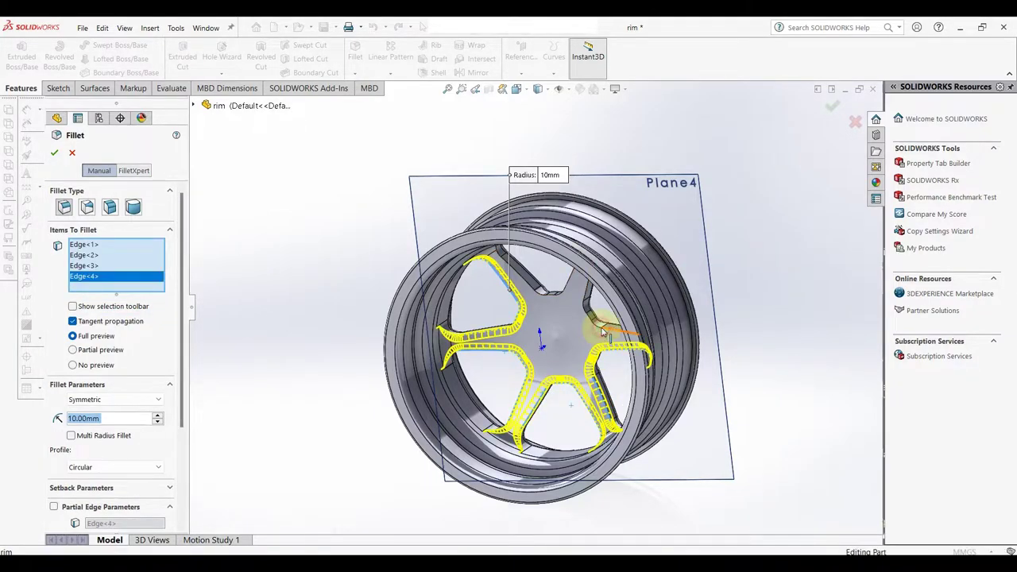
click(605, 332)
click(524, 278)
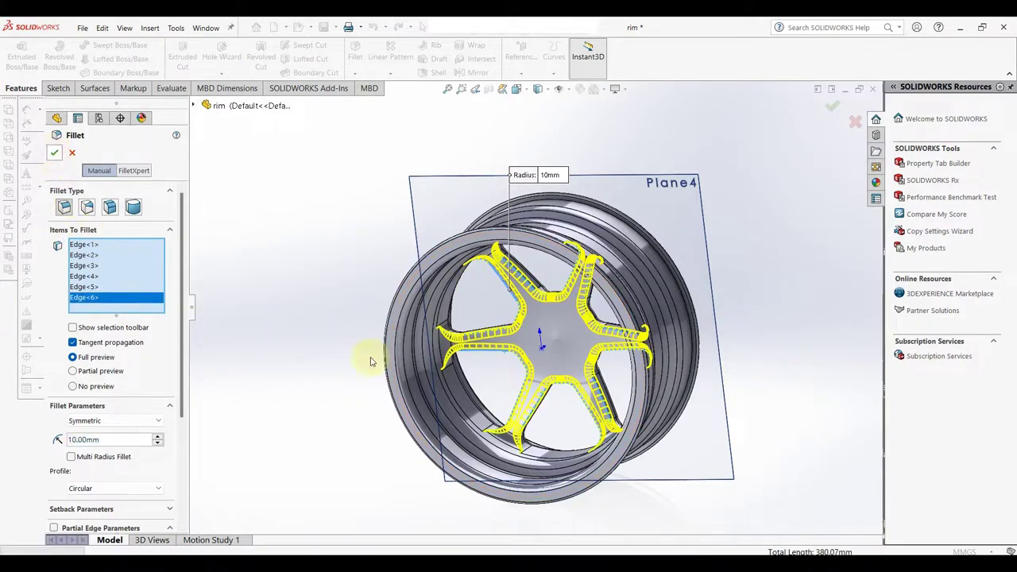
key(Return)
middle_drag(453, 397, 211, 427)
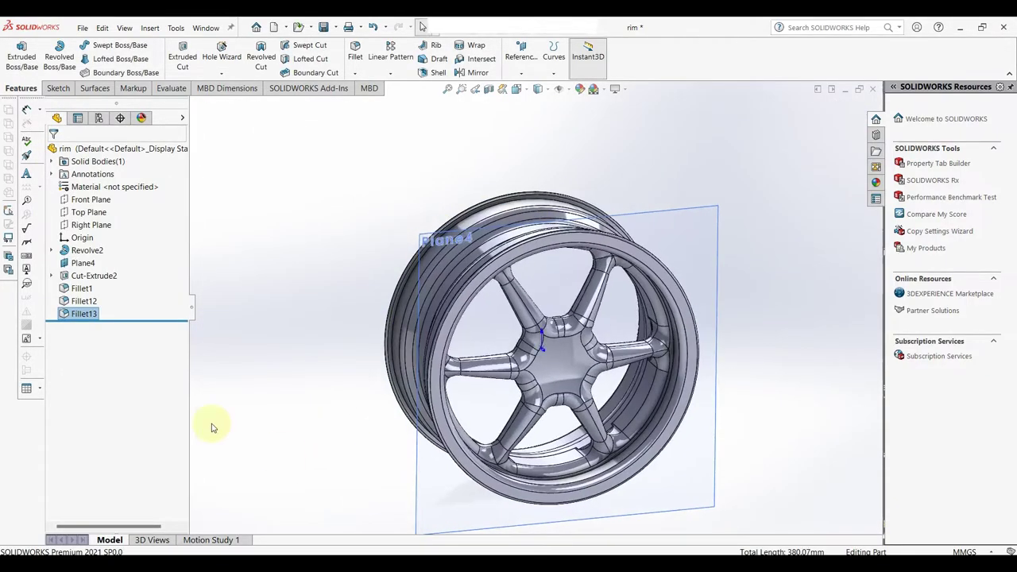
Step: Start a sketch on Plane4 with a hub circle at the origin, dimensioned 92.56
click(83, 263)
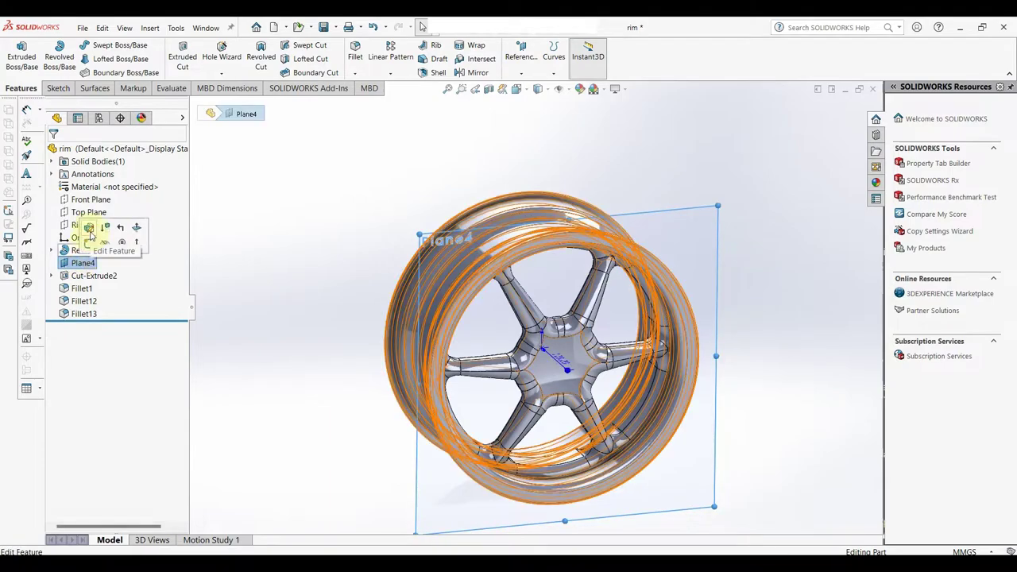
click(137, 339)
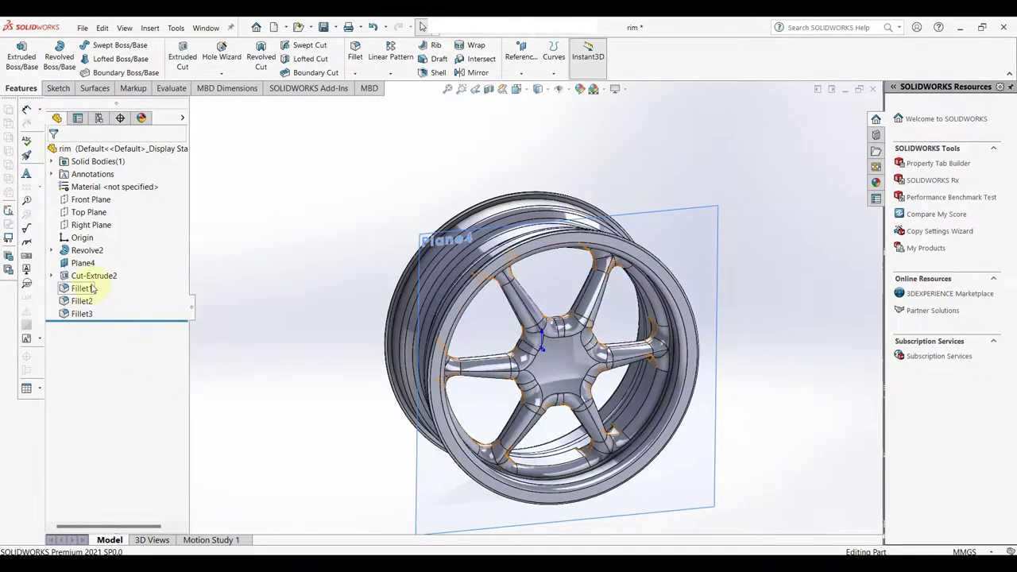
click(82, 263)
click(97, 250)
click(95, 326)
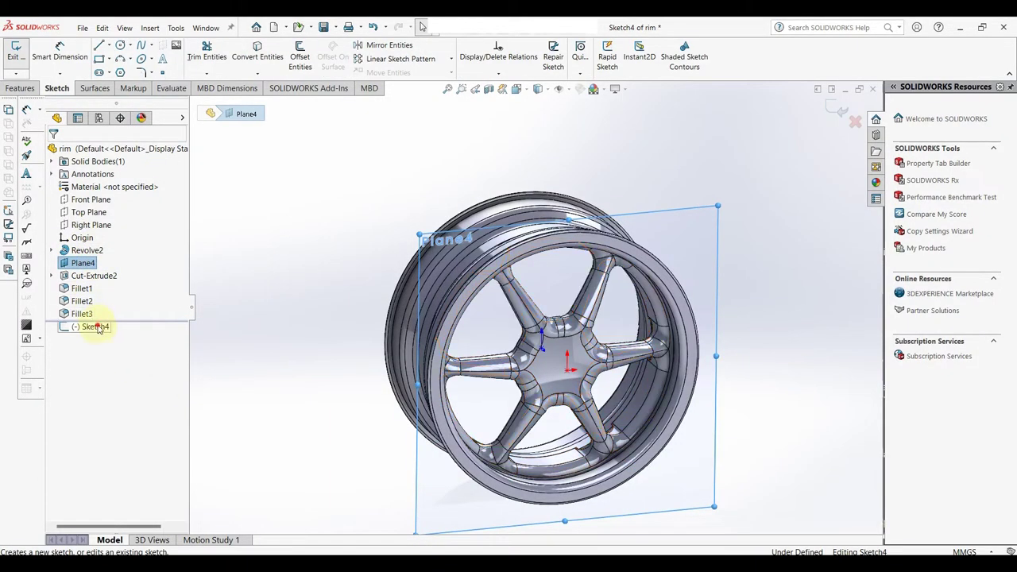
click(124, 311)
right_drag(262, 361, 318, 362)
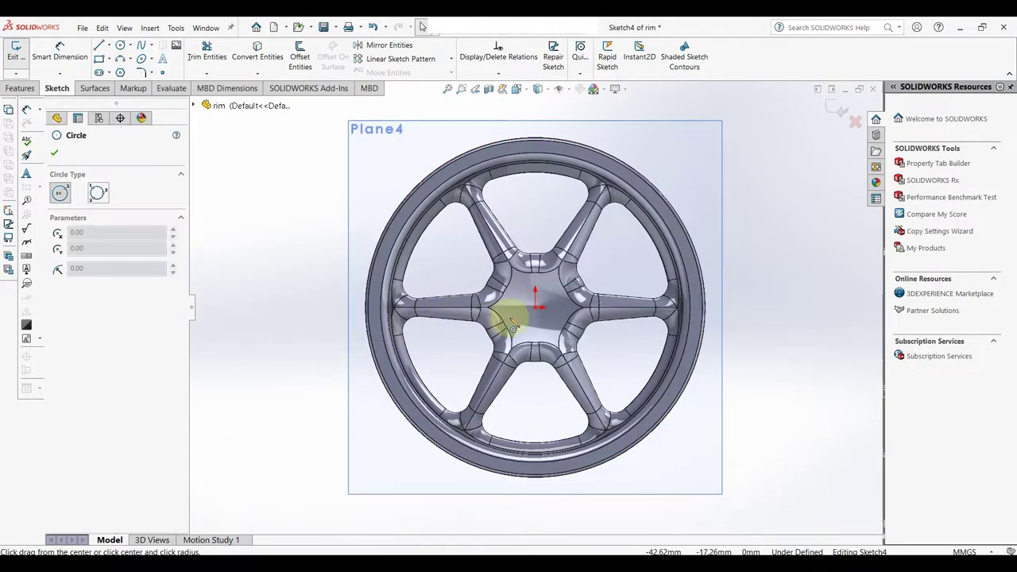
click(535, 308)
right_click(559, 280)
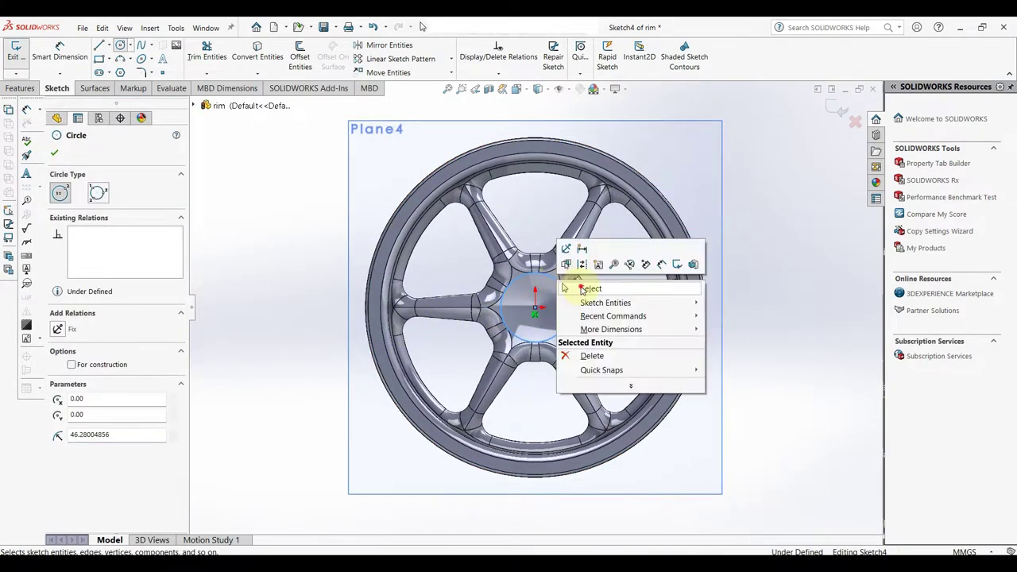
click(584, 287)
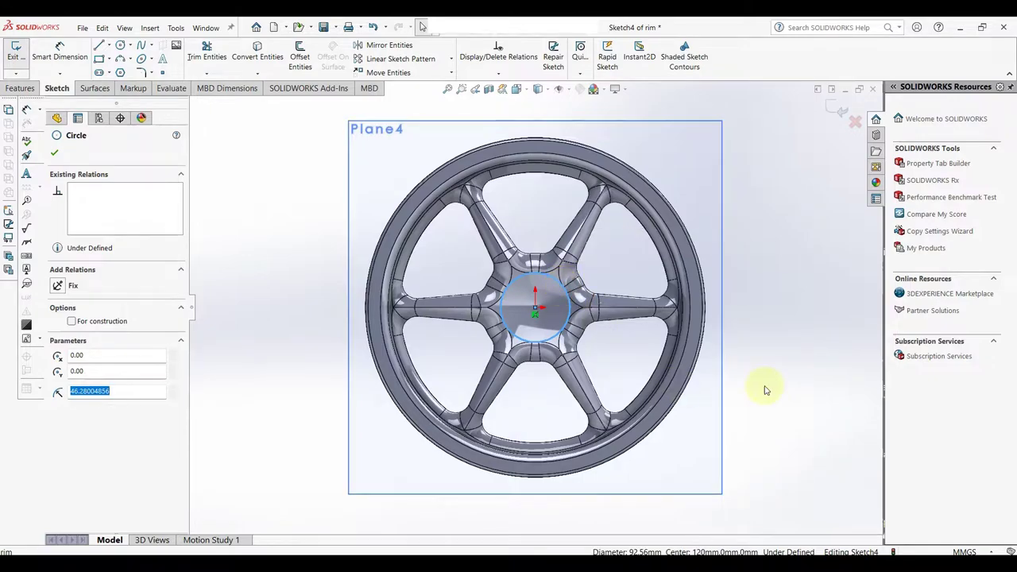
right_drag(764, 386, 749, 294)
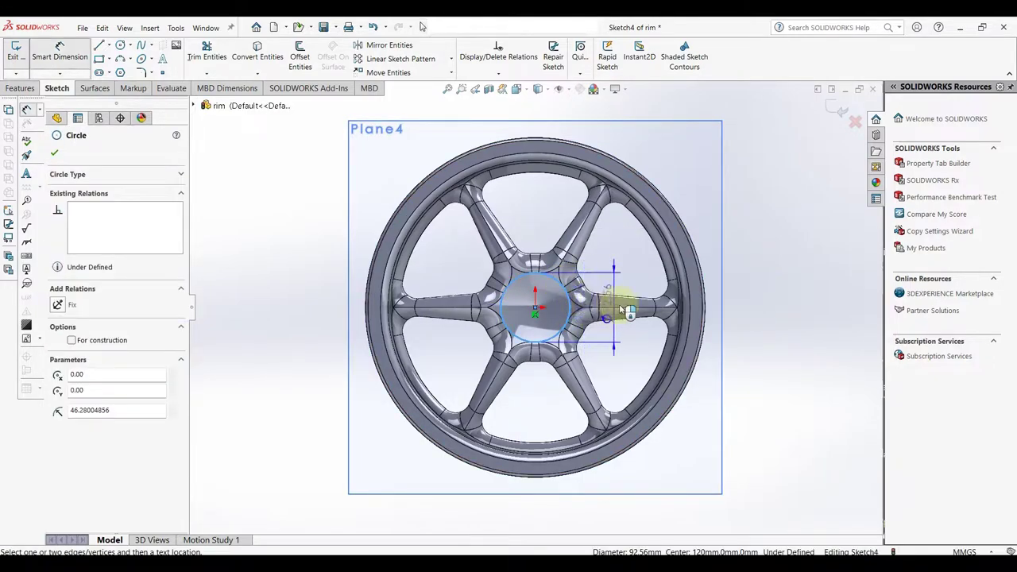
click(756, 308)
key(Return)
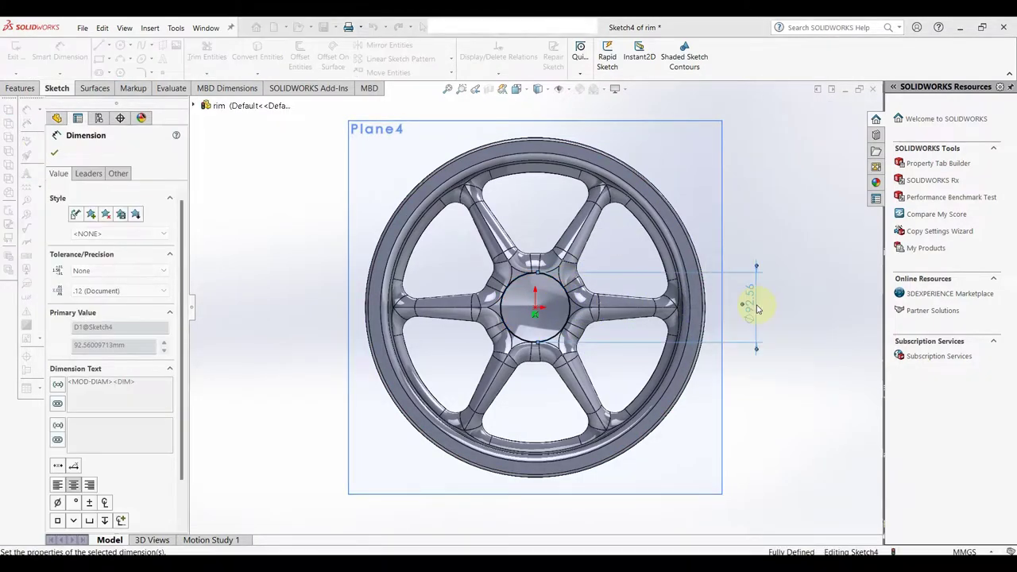
Step: Draw a small circle at the top of the hub circle and dimension it Ø26 mm
right_drag(783, 317, 840, 316)
scroll(544, 288, down, 3)
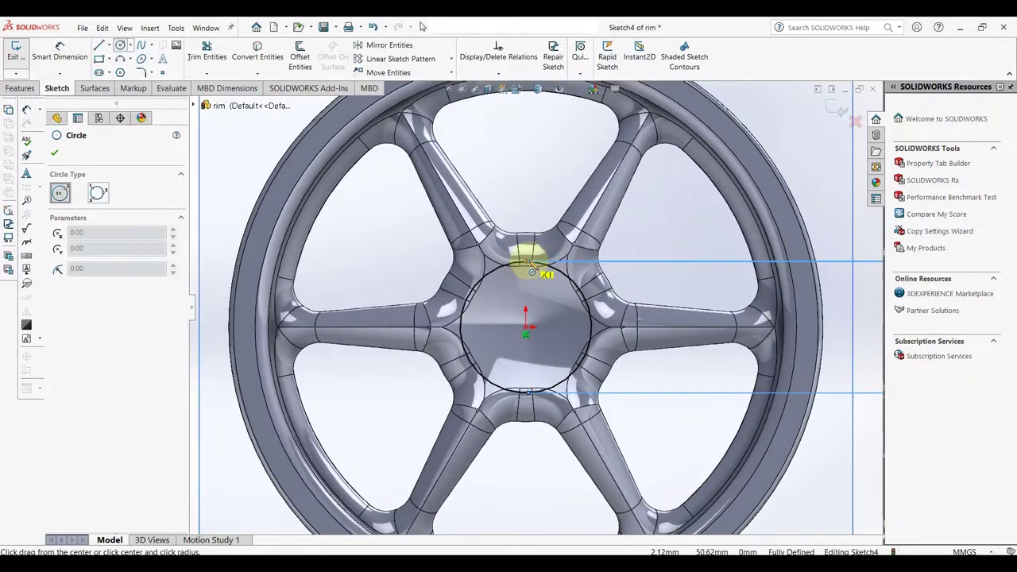
scroll(530, 268, down, 2)
drag(526, 269, 537, 269)
right_click(535, 251)
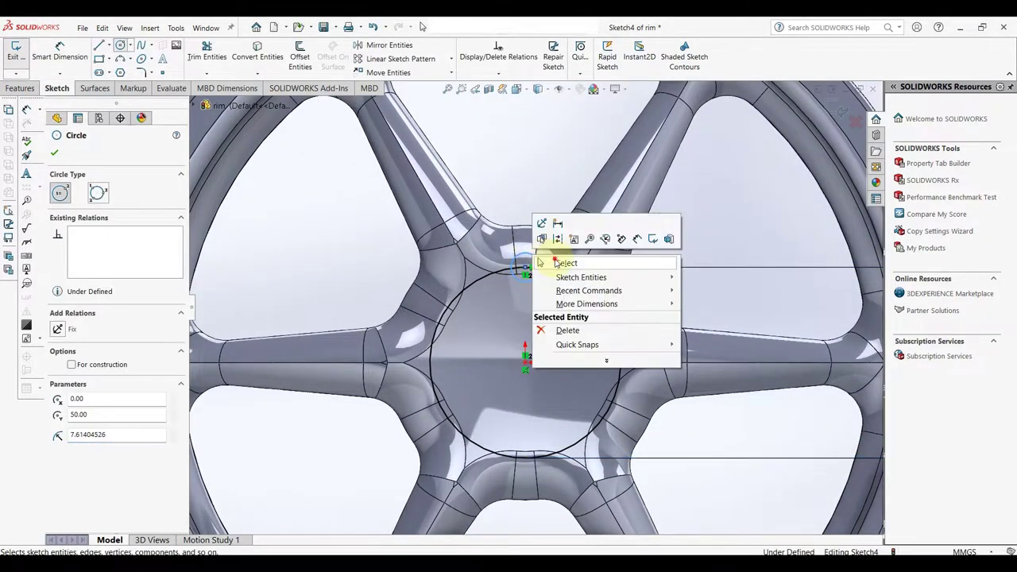
click(561, 261)
right_drag(562, 276, 540, 263)
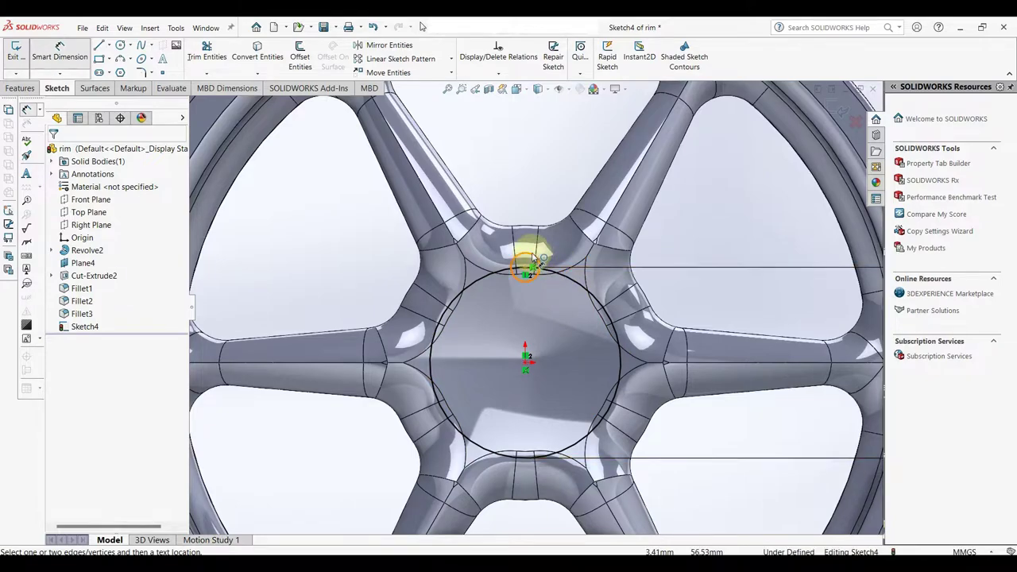
click(534, 257)
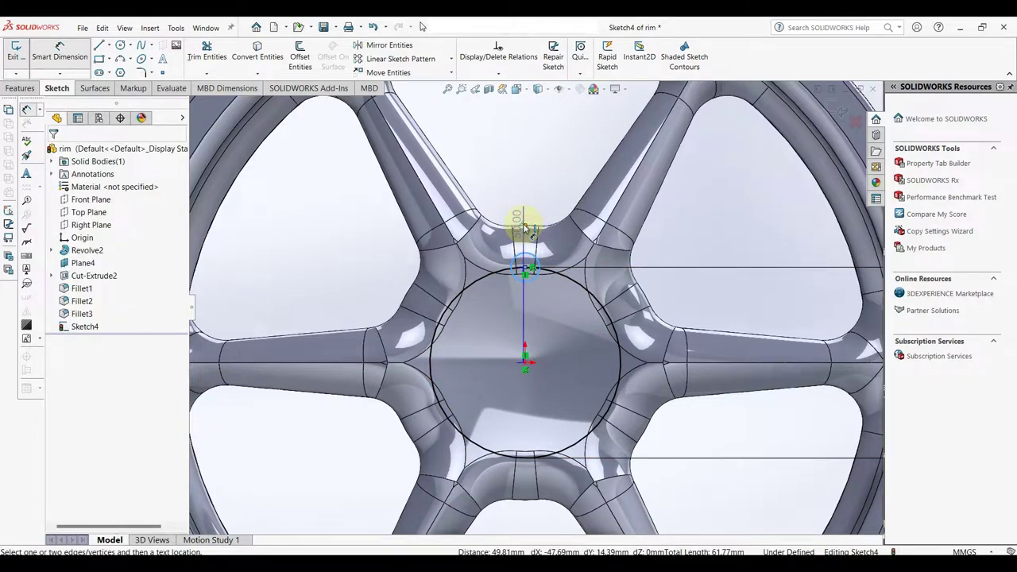
key(Escape)
right_drag(533, 311, 532, 254)
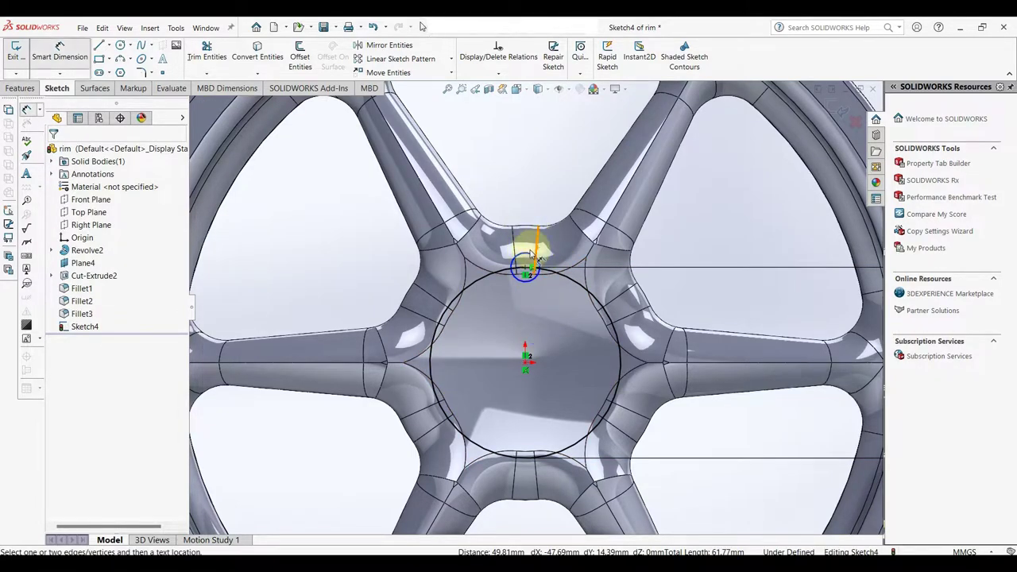
click(529, 249)
click(523, 203)
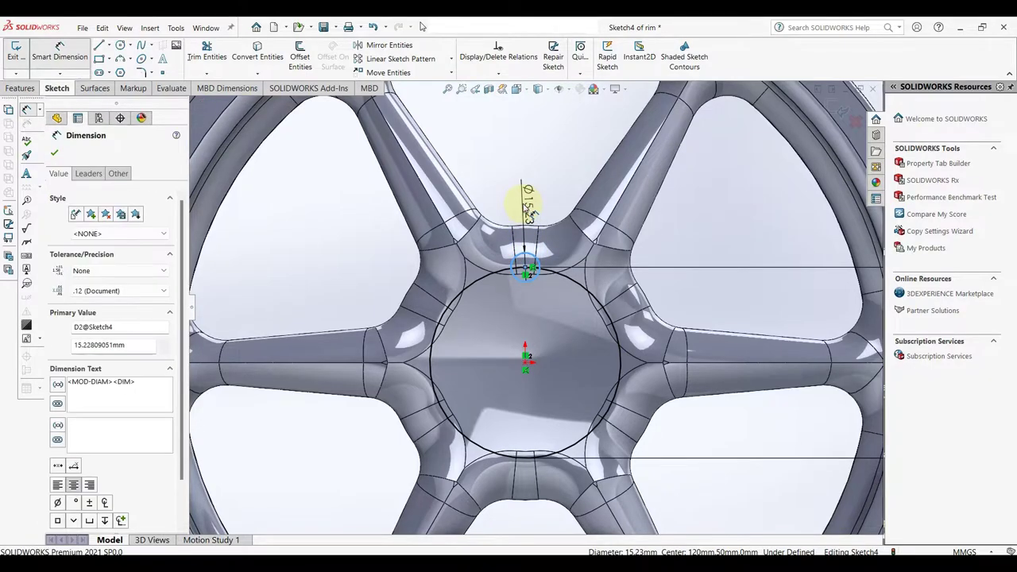
text(26)
key(Return)
click(54, 152)
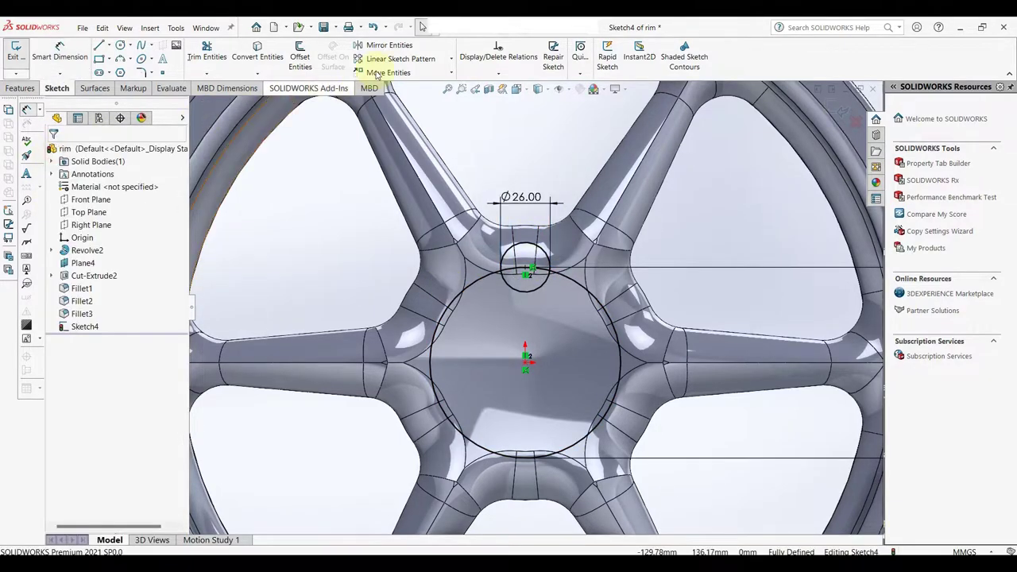
Step: Circular-pattern the 26 mm circle into five instances around the hub centre
click(451, 59)
click(409, 85)
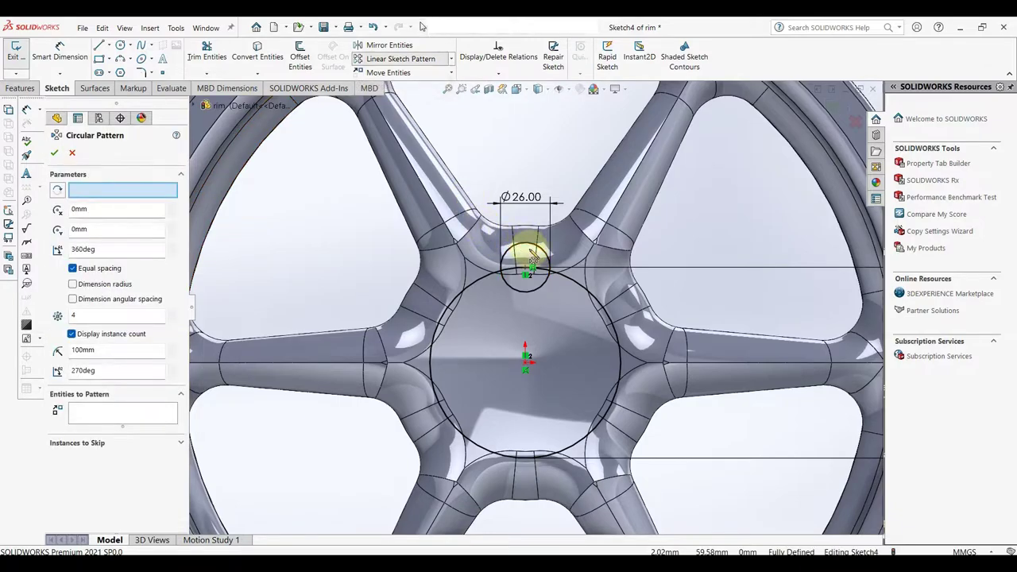
click(87, 412)
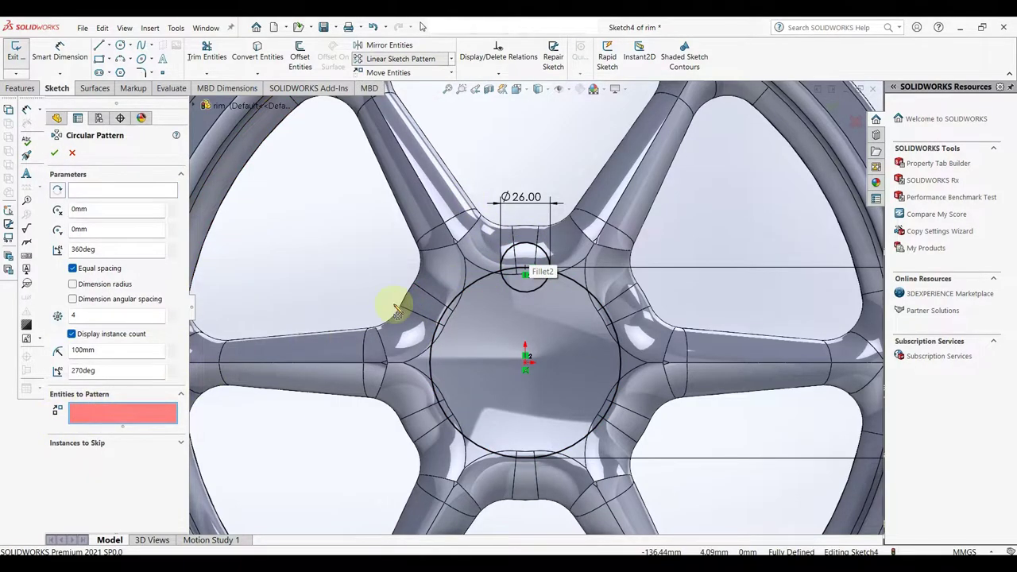
click(514, 250)
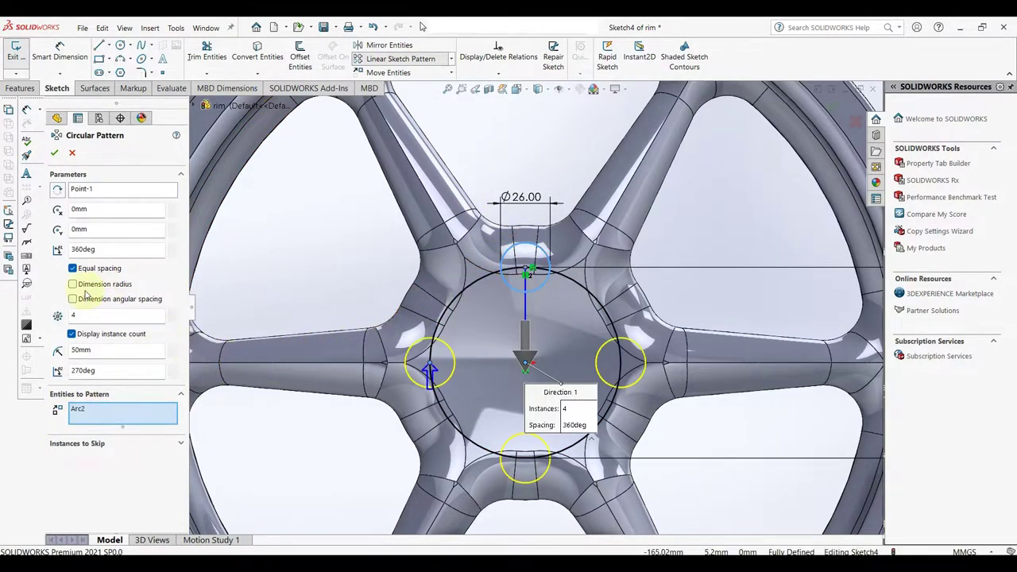
text(5)
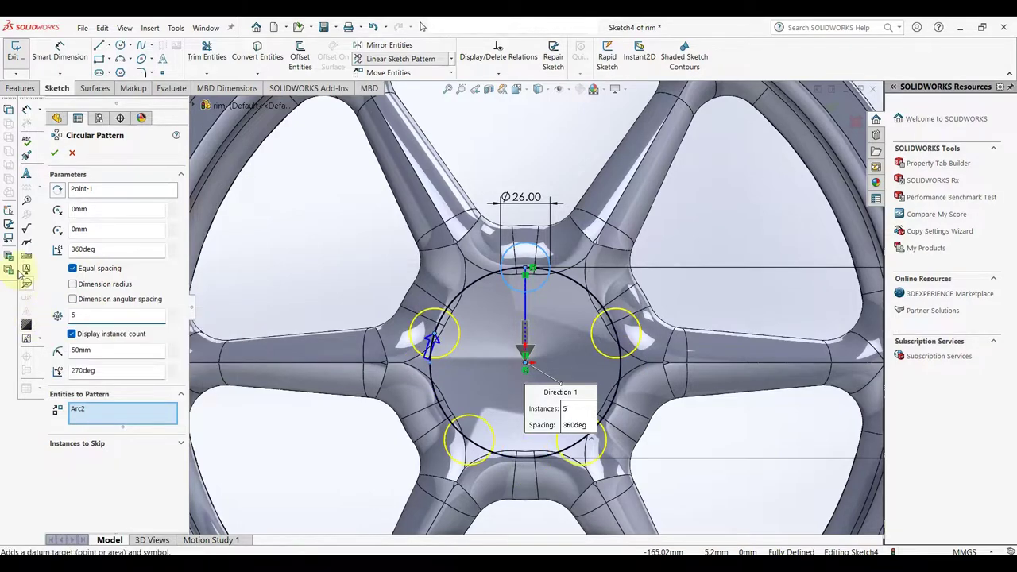
click(55, 154)
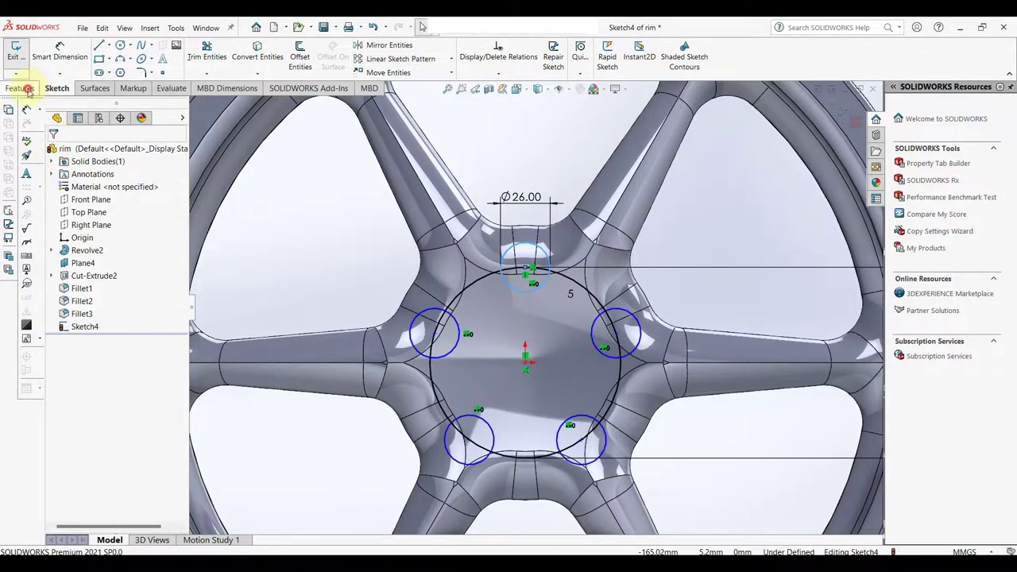
click(28, 90)
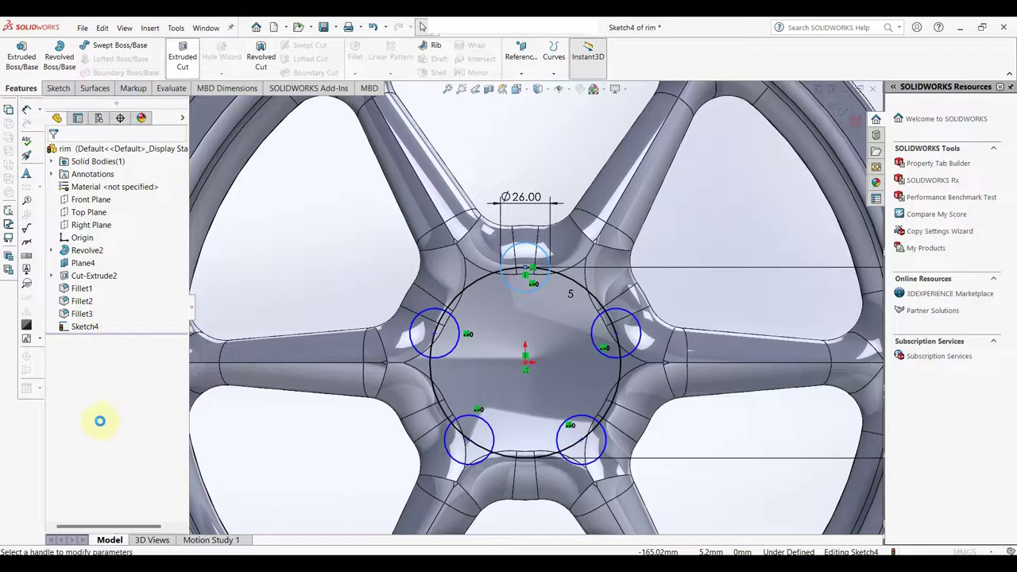
Step: After a first cut attempt, convert the large hub circle in Sketch4 to construction geometry
text(50.00mm)
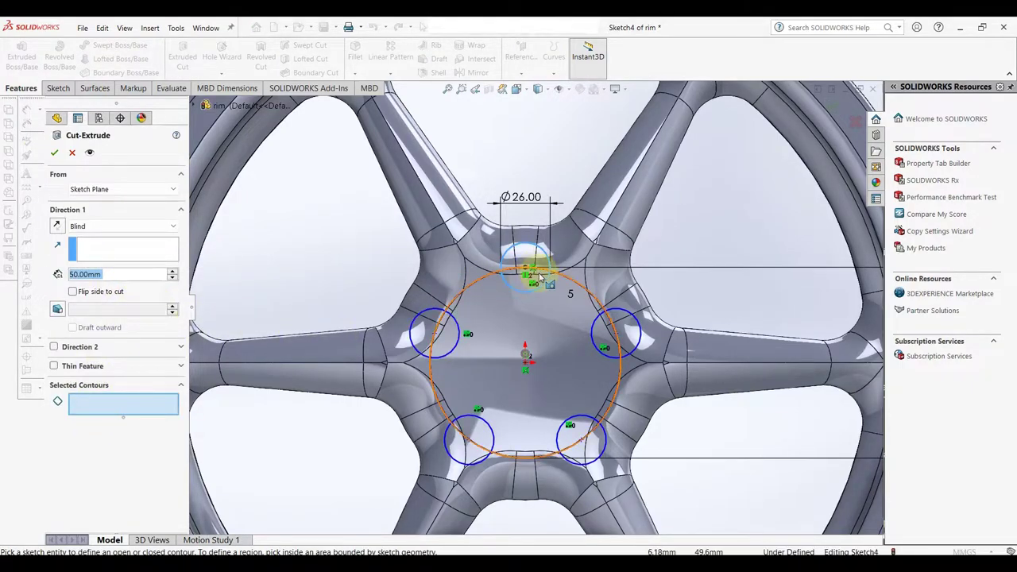
click(528, 276)
click(525, 255)
click(605, 334)
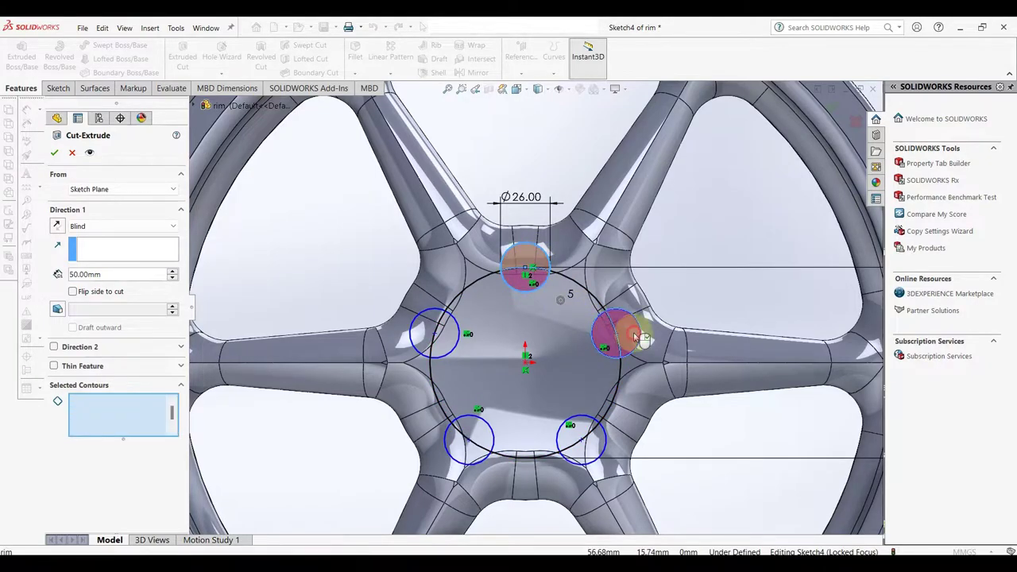
click(626, 330)
click(72, 152)
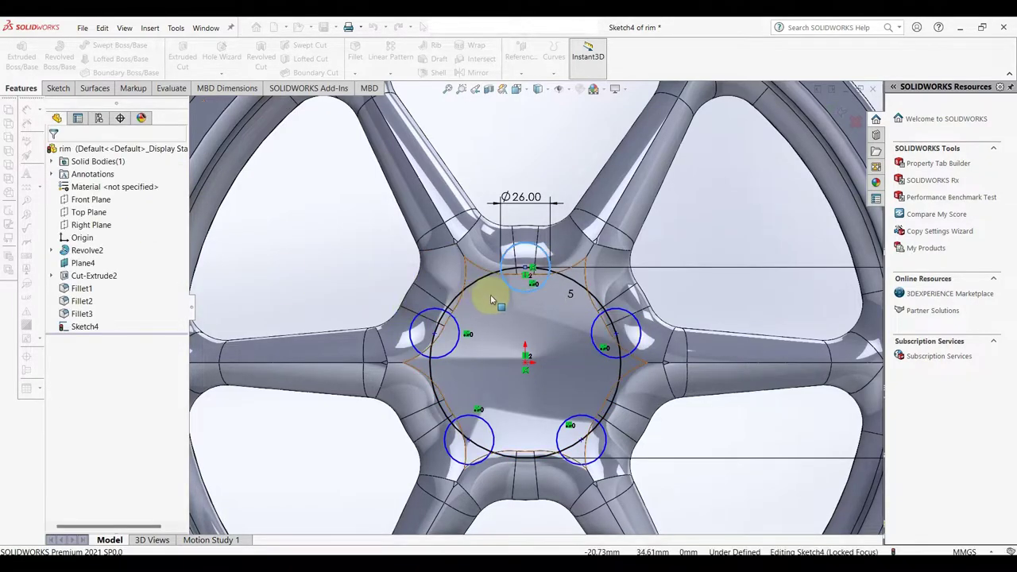
click(525, 267)
click(530, 250)
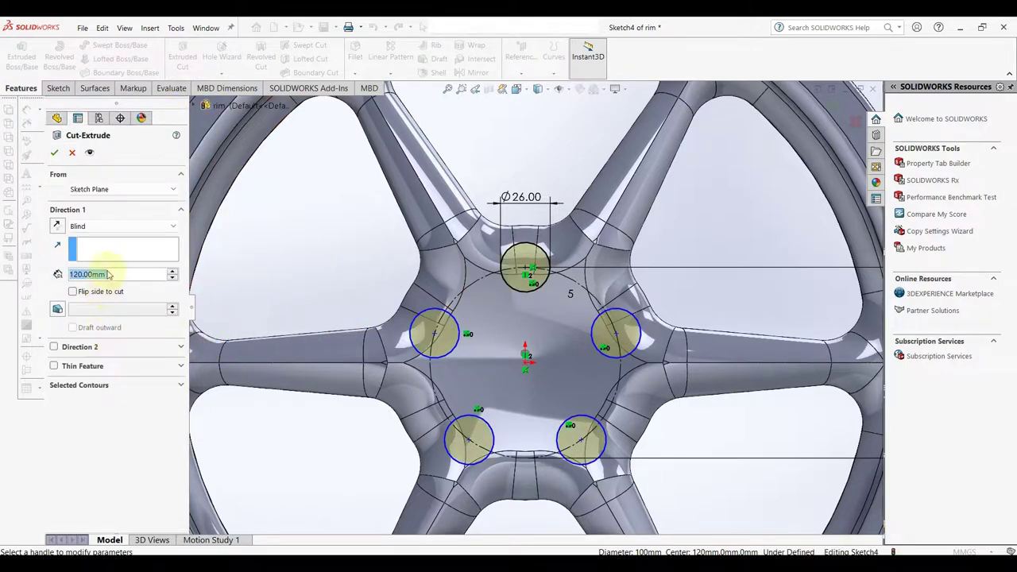
Step: Extrude-cut the five lug circles 50 mm Blind into the hub, creating Cut-Extrude3
text(50)
key(Return)
click(52, 152)
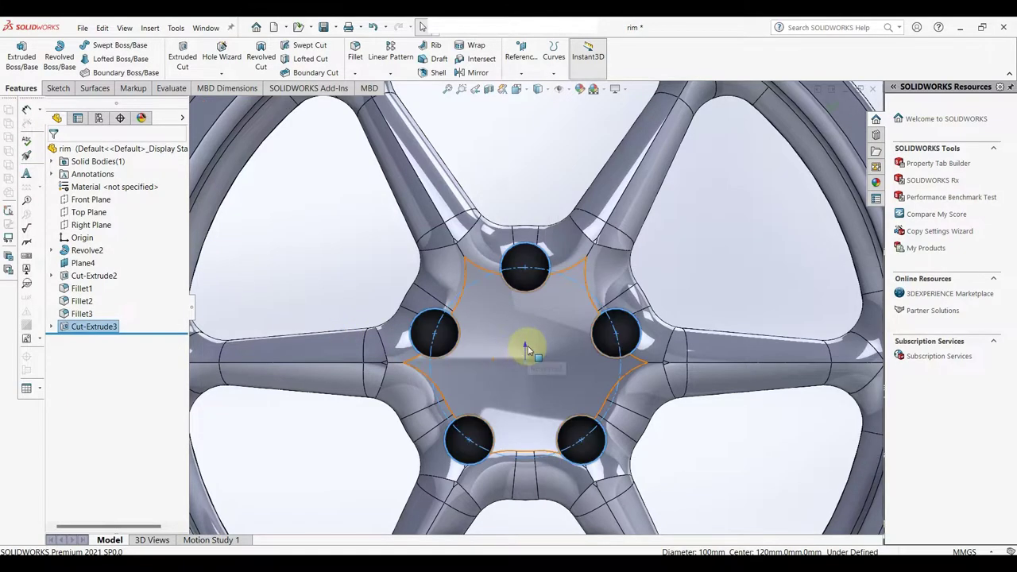
scroll(544, 386, down, 3)
middle_drag(545, 386, 563, 413)
scroll(518, 363, up, 2)
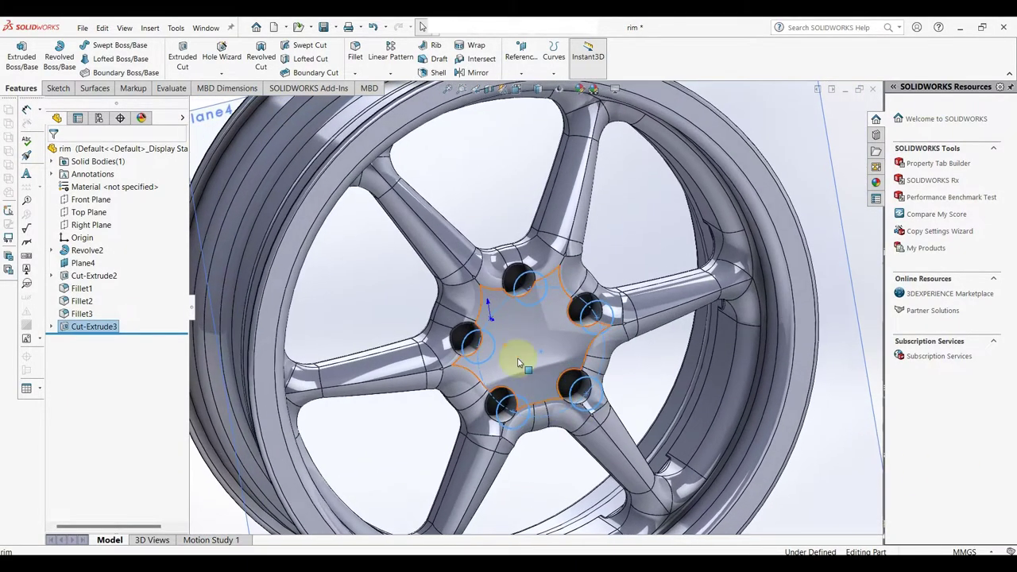
scroll(518, 363, down, 2)
scroll(495, 374, down, 3)
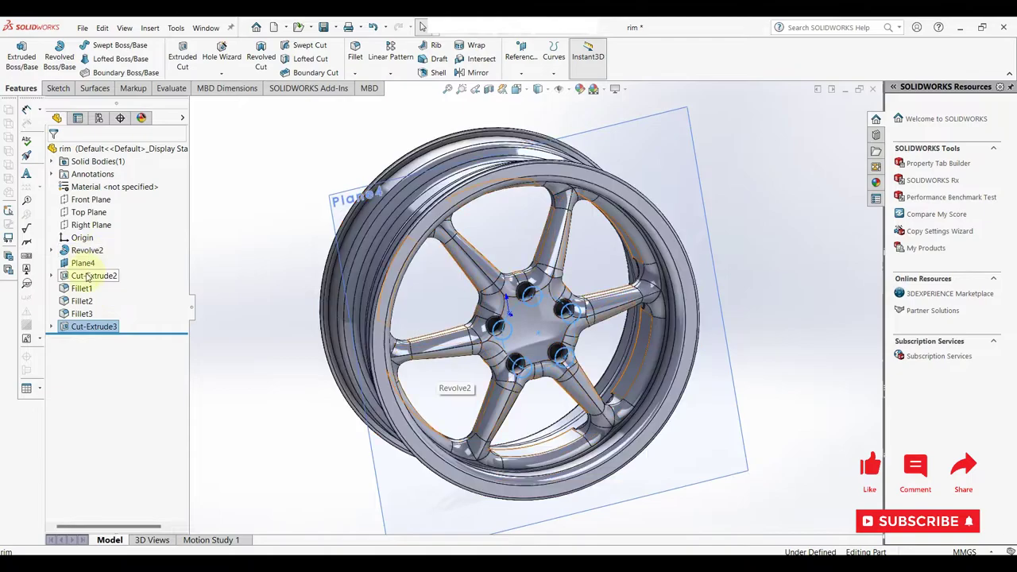
Step: Sketch a circle at the origin on Plane4 and dimension it Ø50 mm
click(82, 263)
click(95, 248)
click(95, 339)
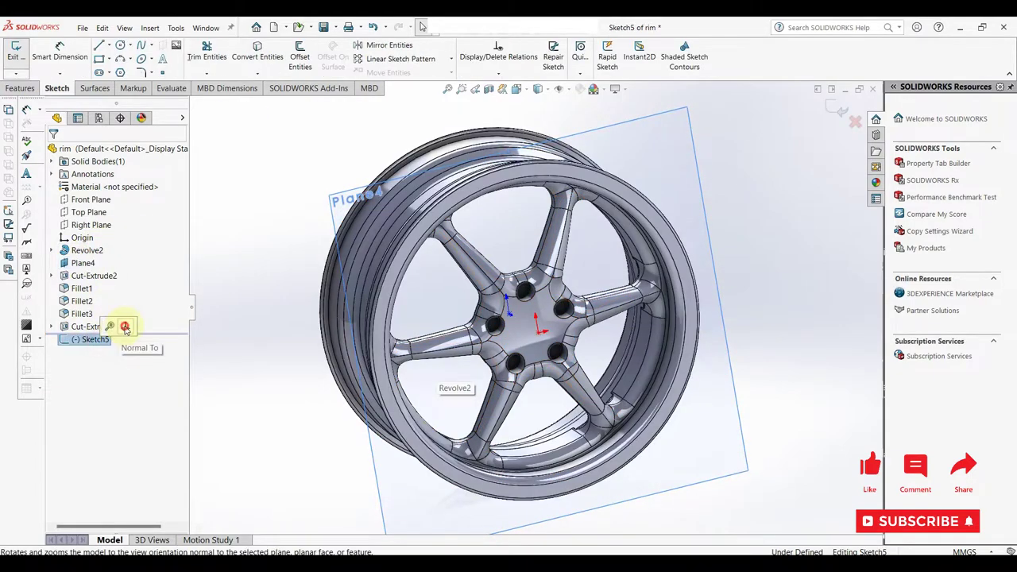
click(125, 327)
key(c)
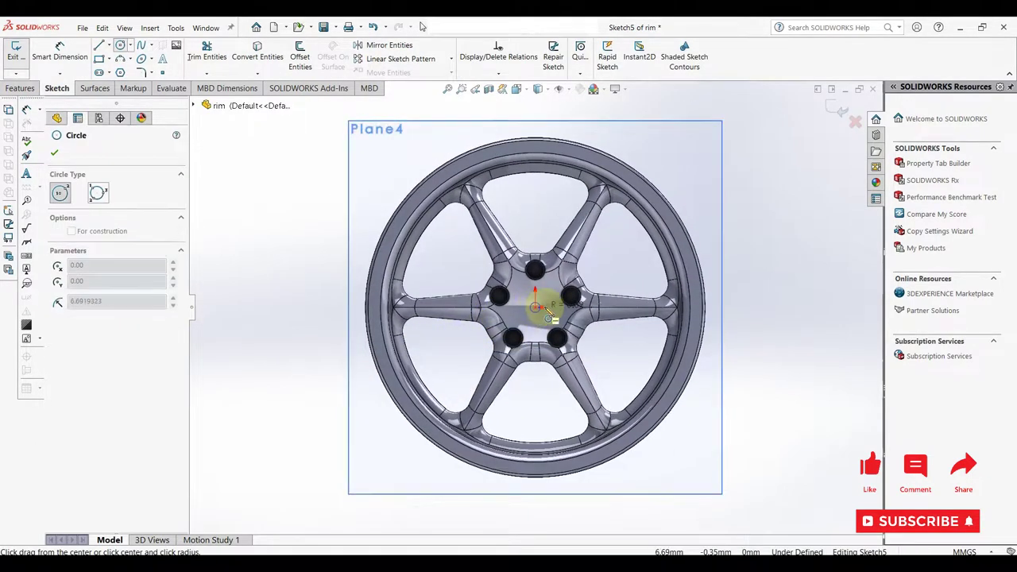
click(556, 305)
right_click(558, 305)
click(588, 312)
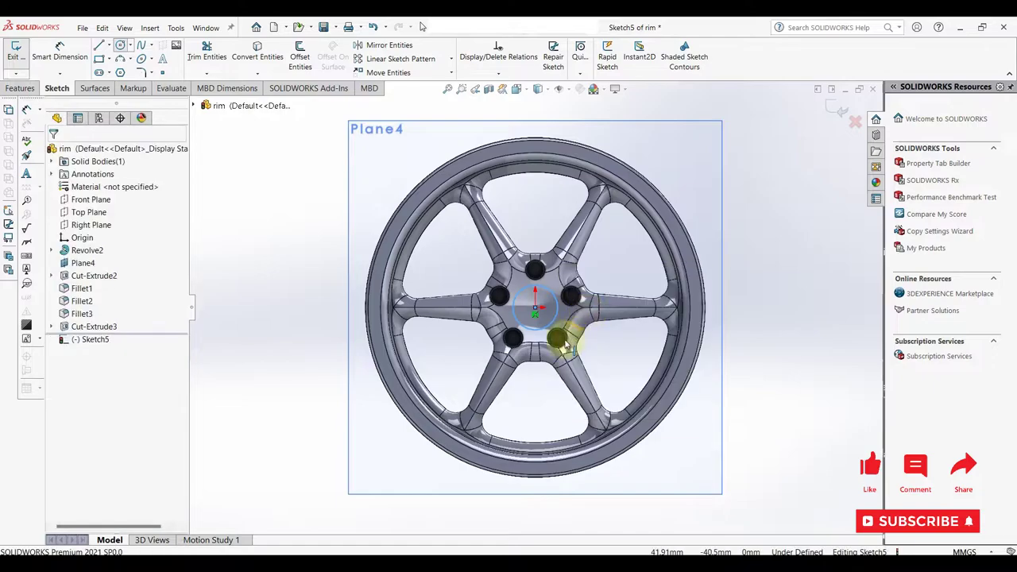
click(559, 308)
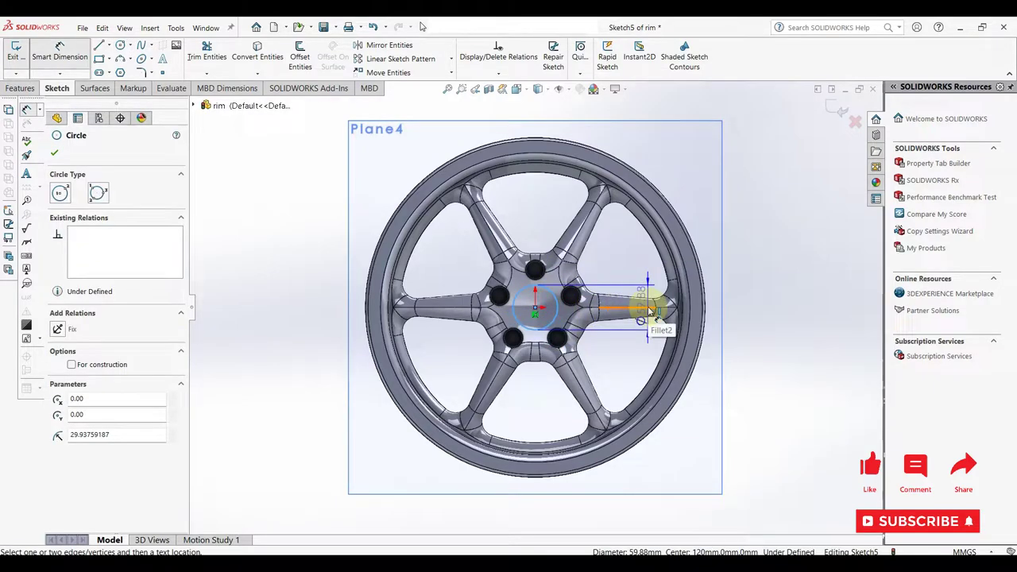
click(648, 308)
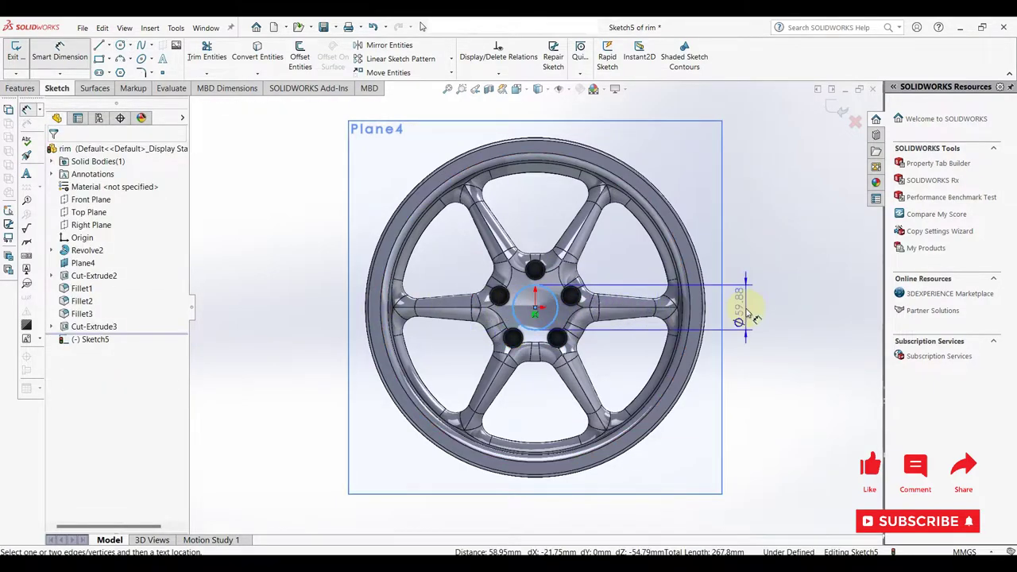
click(748, 311)
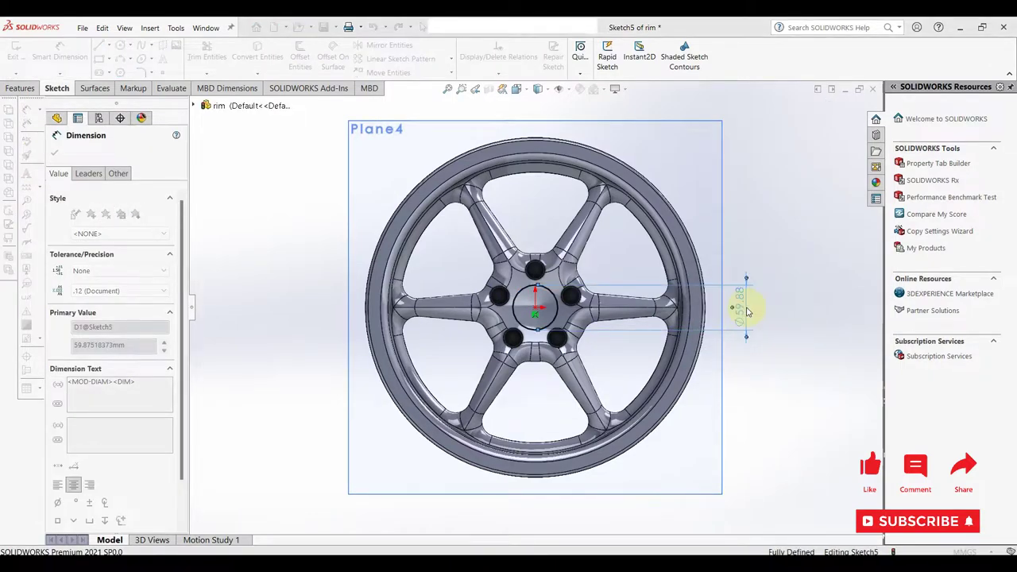
key(Return)
click(54, 151)
Step: Extrude-cut the Ø50 circle Through All to form the centre bore
click(21, 87)
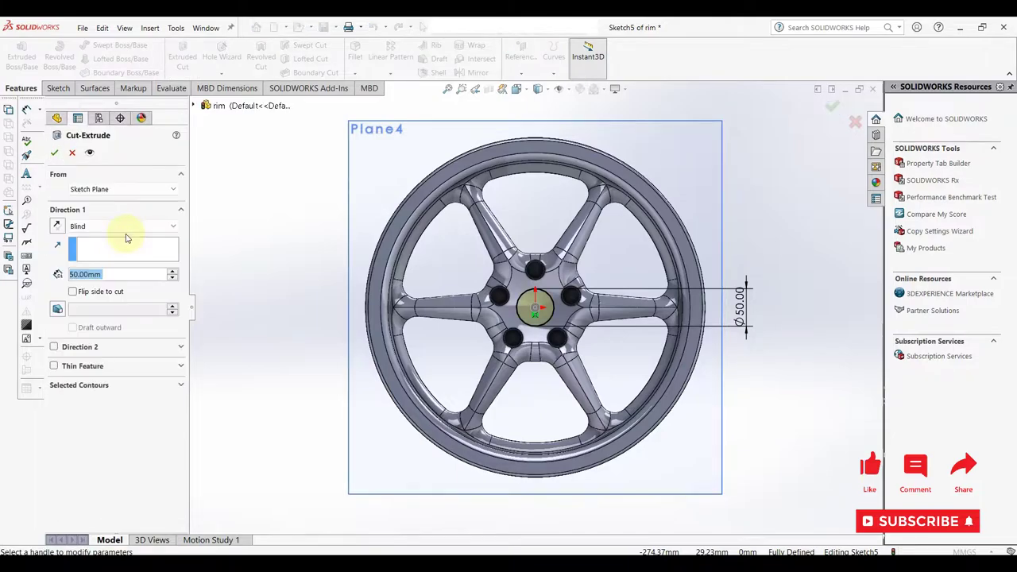
click(126, 223)
click(127, 241)
click(55, 152)
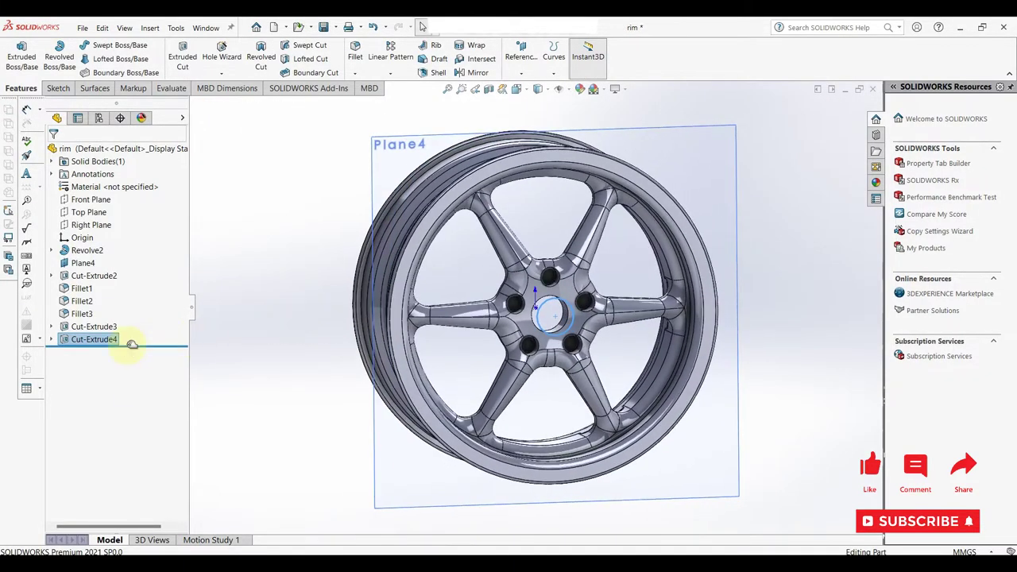
Step: Sketch a Ø12.5 mm circle on the hub face over the top lug hole
scroll(494, 308, down, 5)
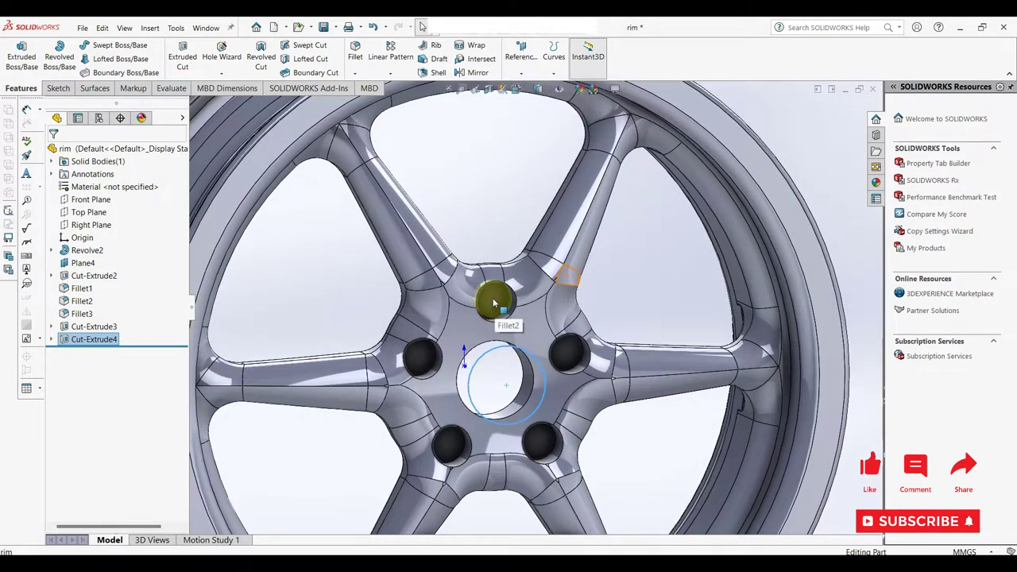
click(492, 301)
click(538, 266)
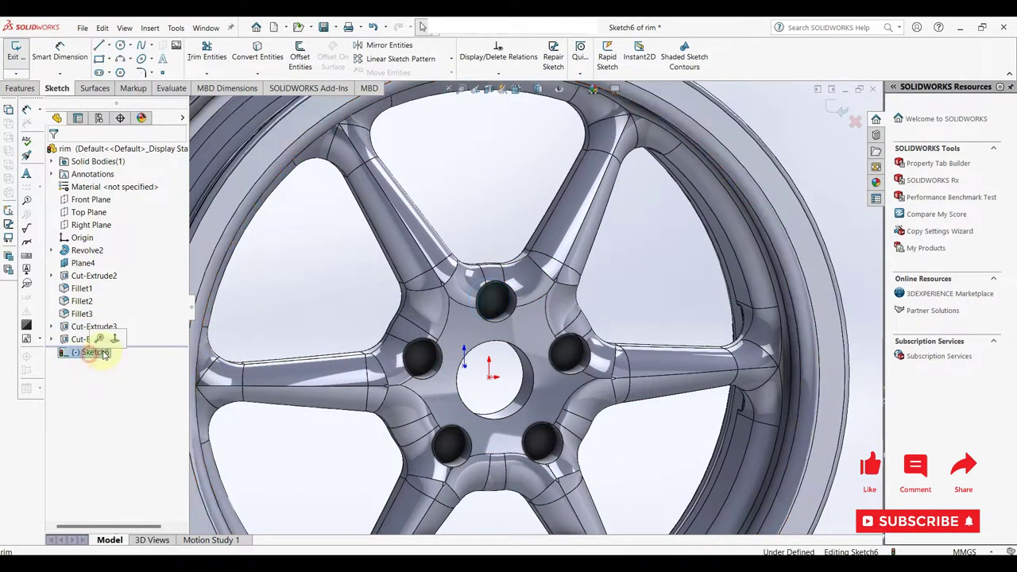
click(115, 339)
scroll(585, 295, down, 2)
click(509, 266)
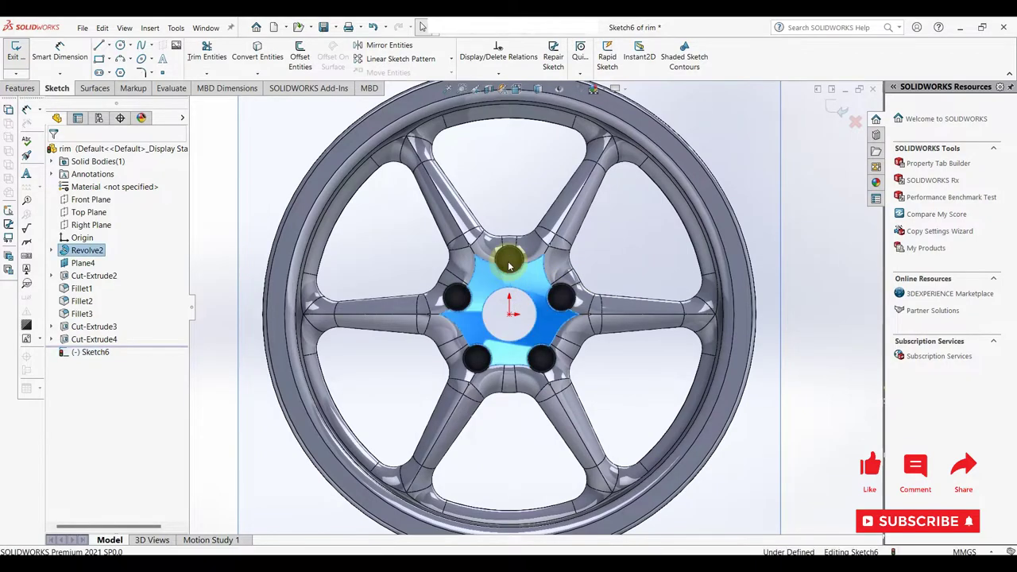
key(c)
click(509, 259)
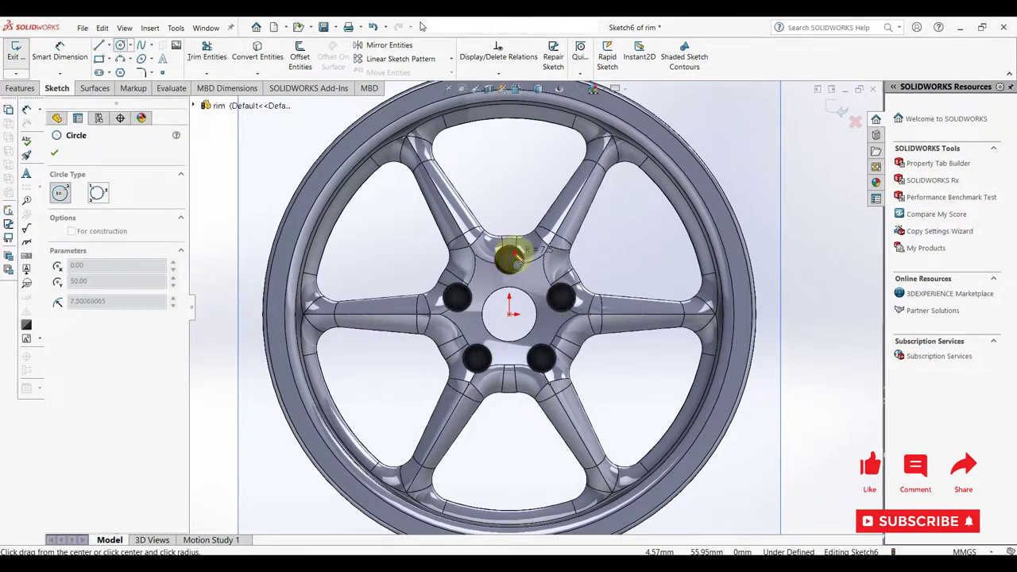
right_click(515, 259)
click(537, 262)
click(509, 253)
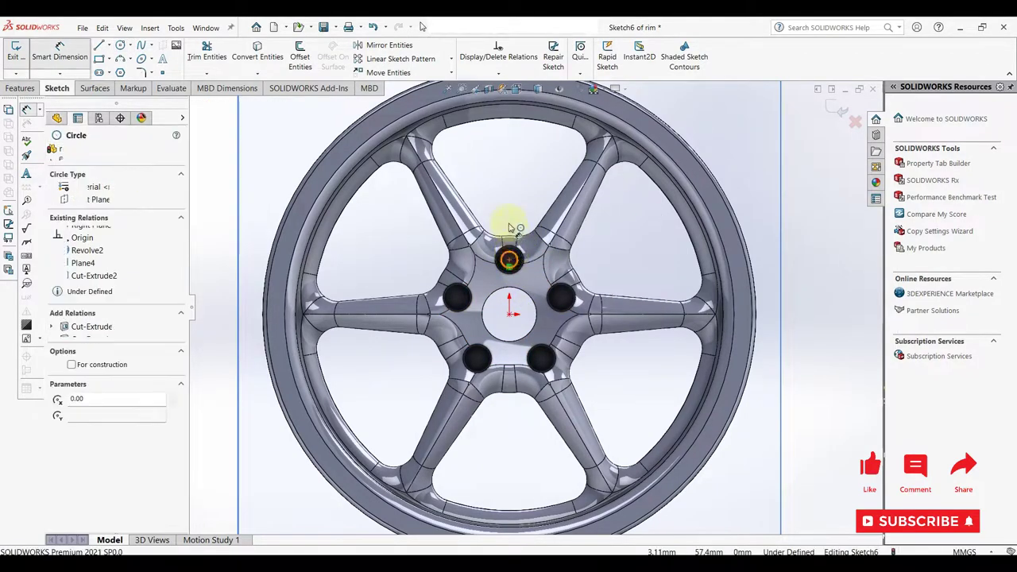
key(d)
click(509, 251)
click(508, 208)
text(12.5)
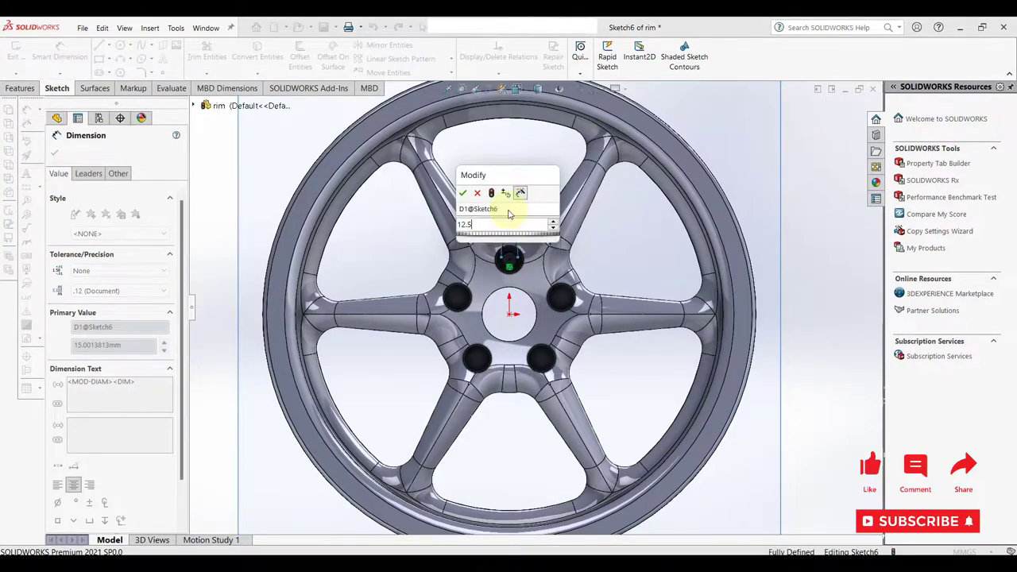
key(Return)
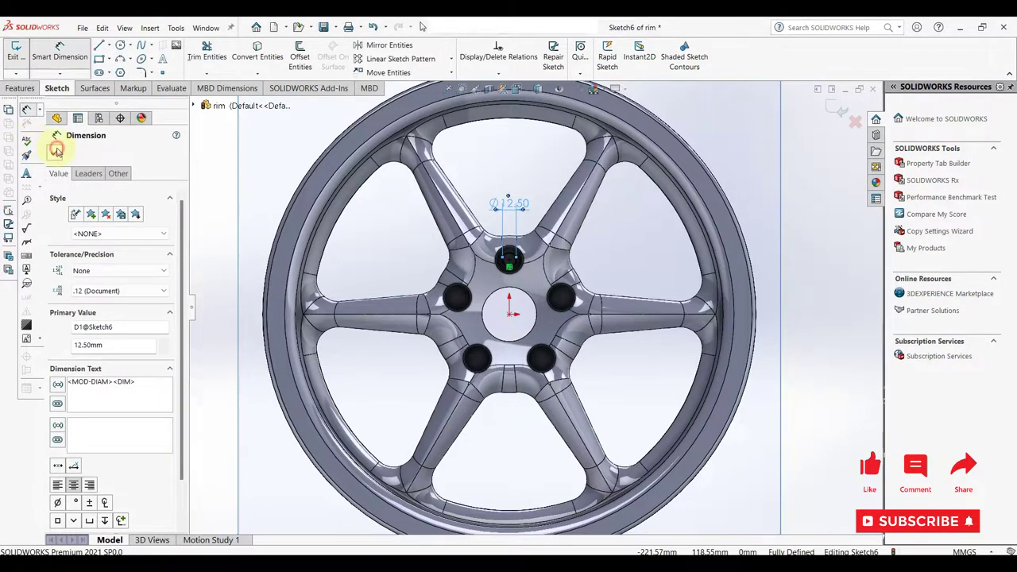
click(54, 152)
Step: Circular-pattern the Ø12.5 circle into five and cut them as bolt holes (Cut-Extrude5)
click(450, 61)
click(429, 84)
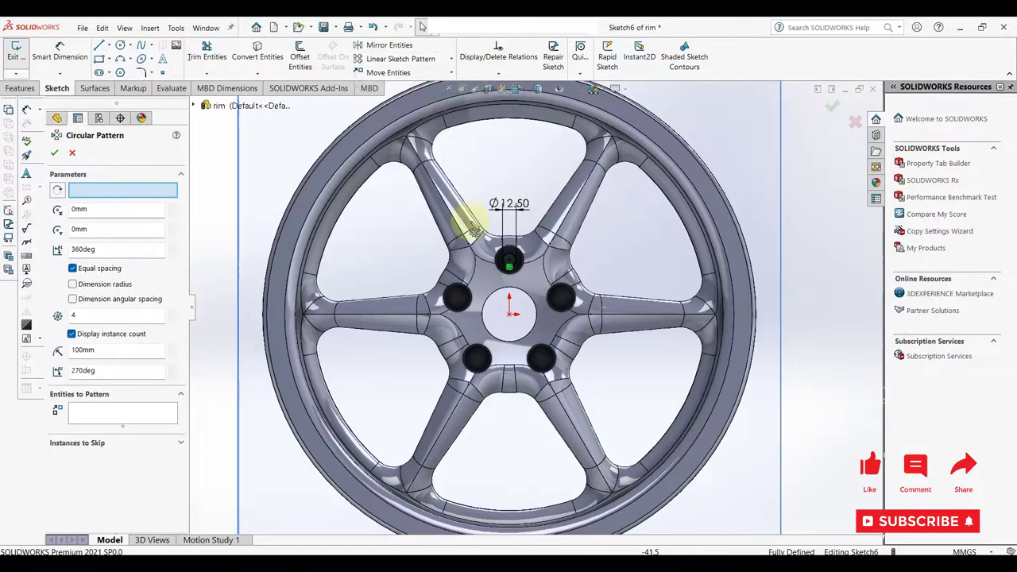
click(143, 409)
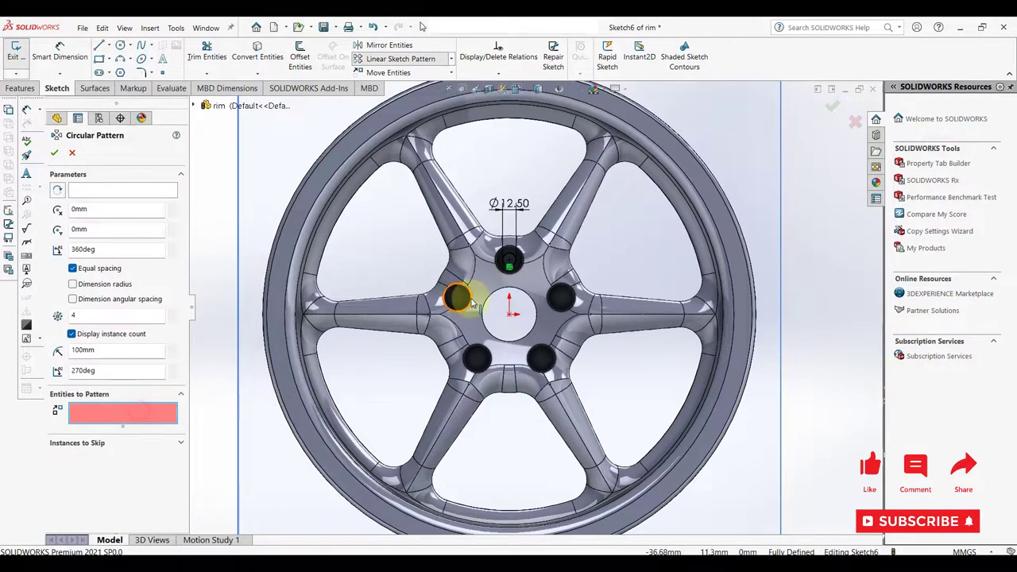
click(509, 259)
text(5)
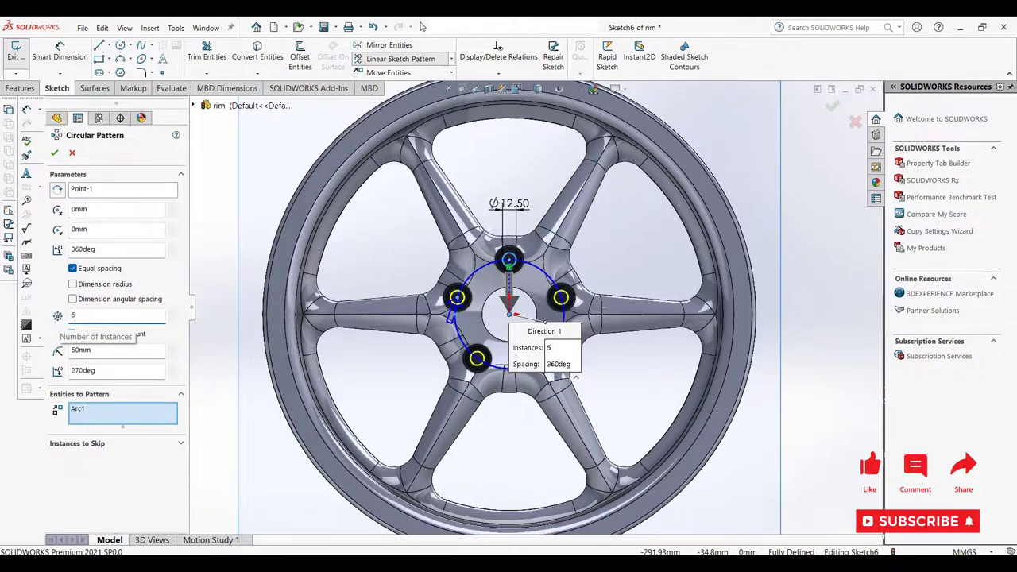
click(54, 153)
click(20, 87)
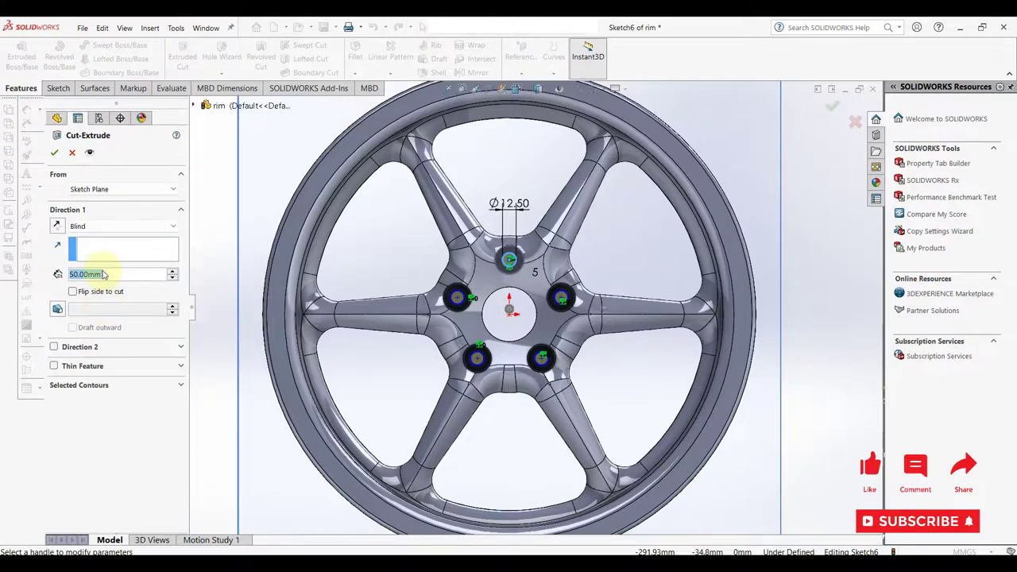
click(54, 153)
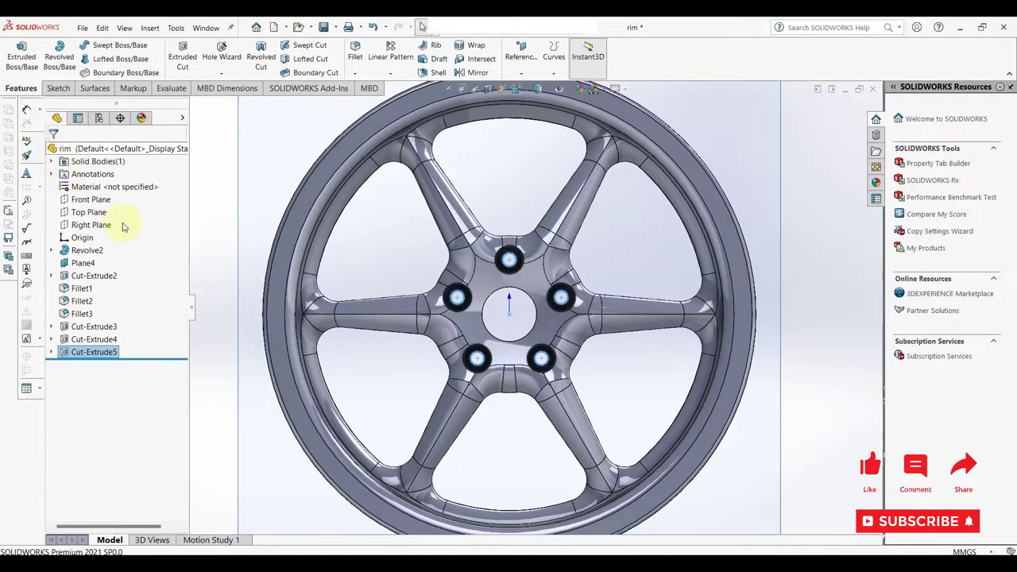
Step: Fillet the five bolt-hole edges at 2 mm, excluding the centre bore edge (Fillet4)
click(381, 367)
middle_drag(424, 381, 502, 378)
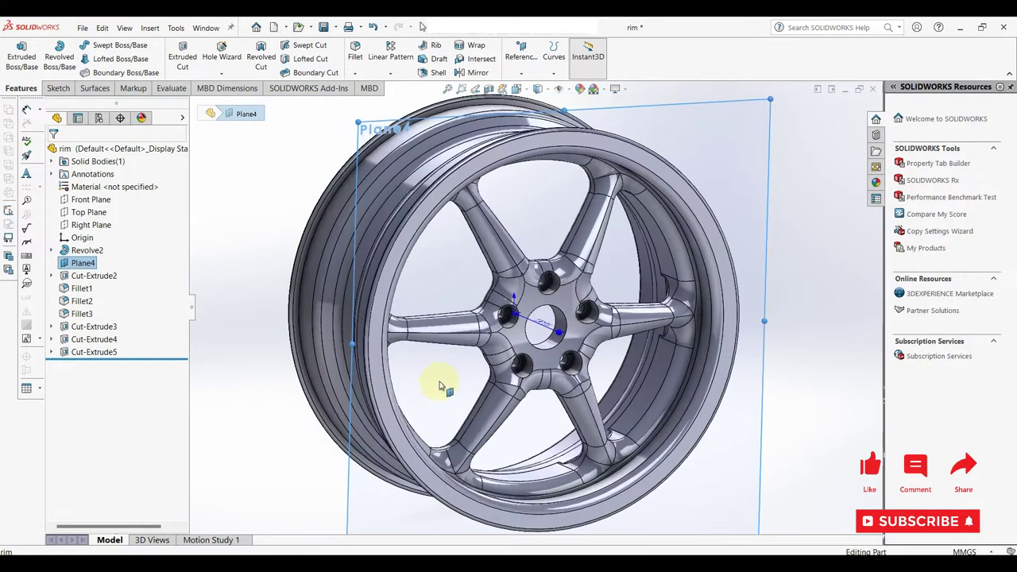
scroll(503, 380, up, 2)
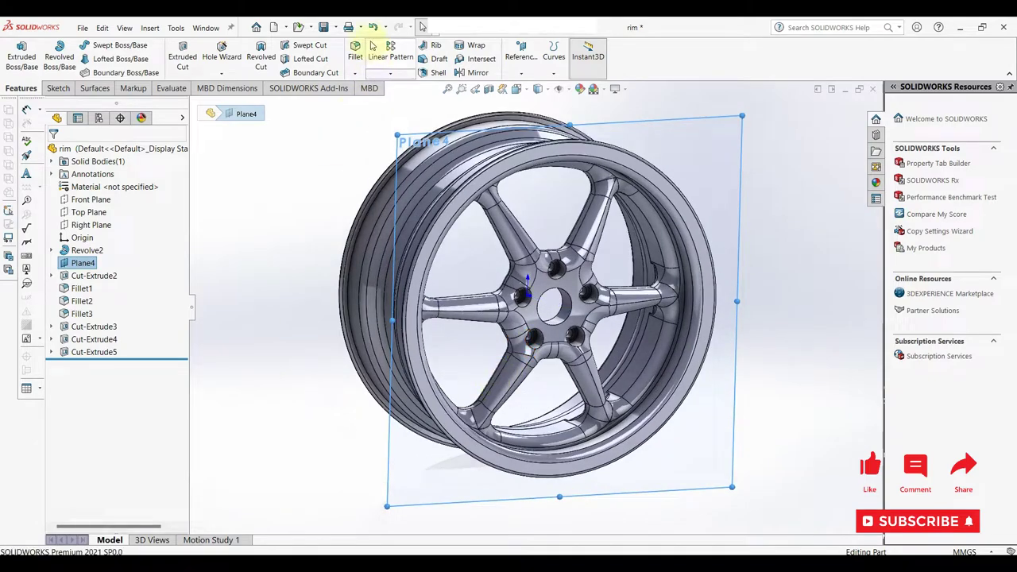
click(566, 280)
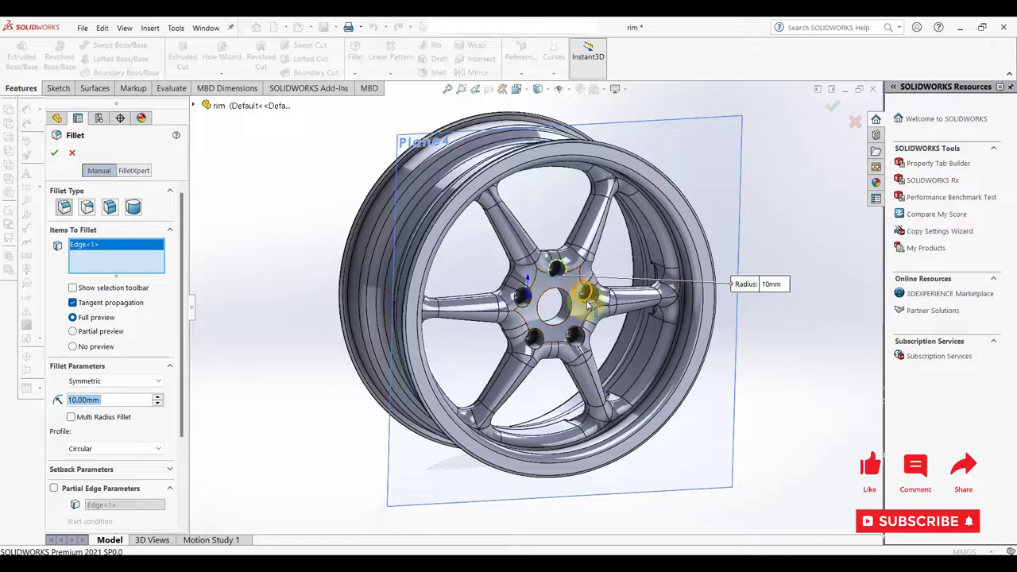
click(588, 305)
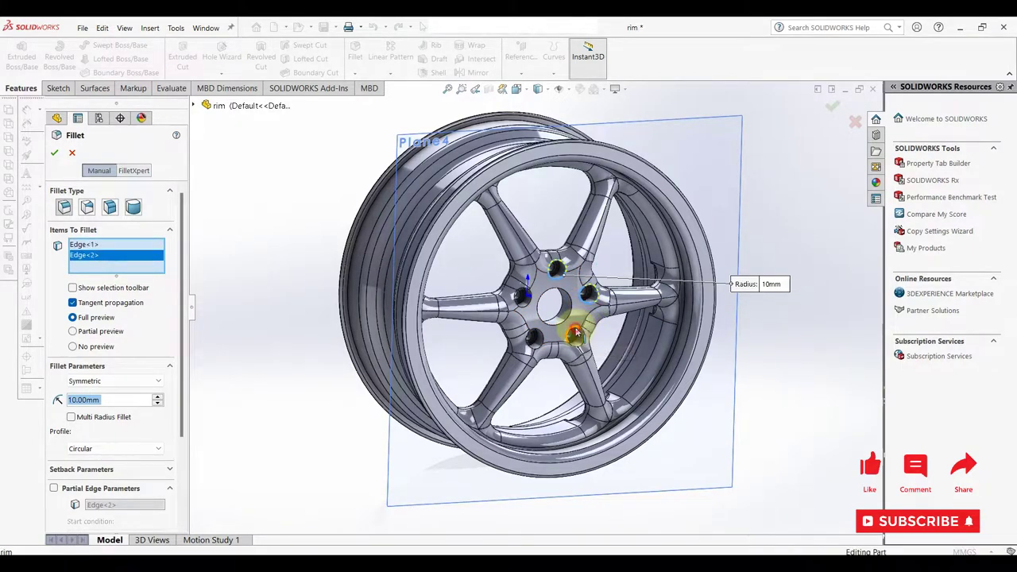
click(573, 336)
click(526, 302)
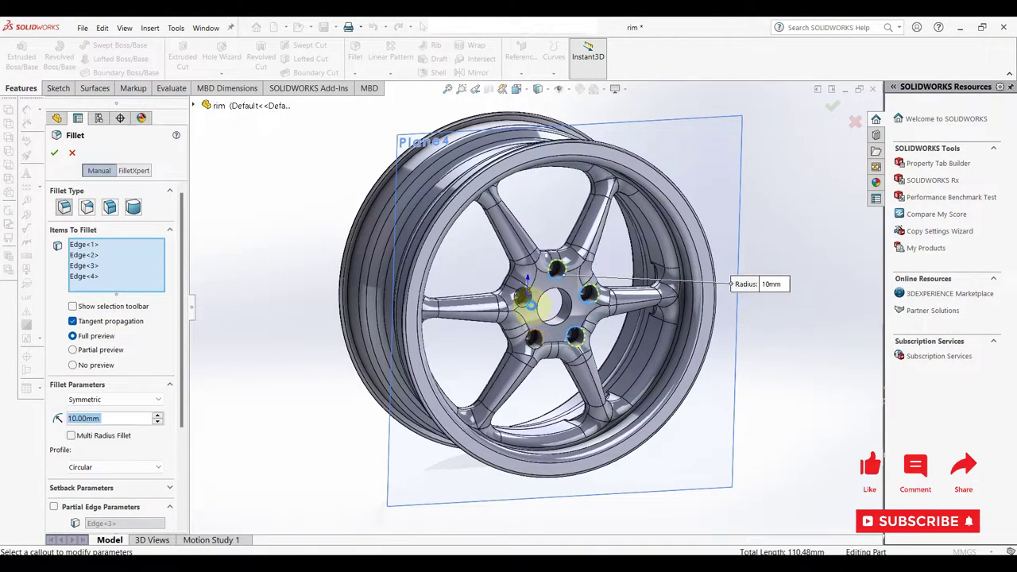
click(532, 338)
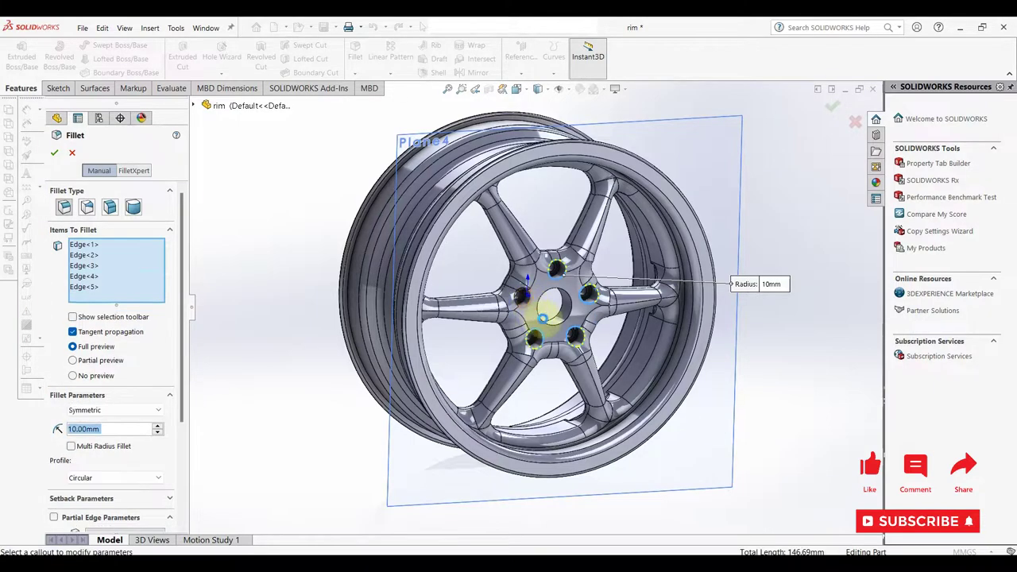
click(545, 295)
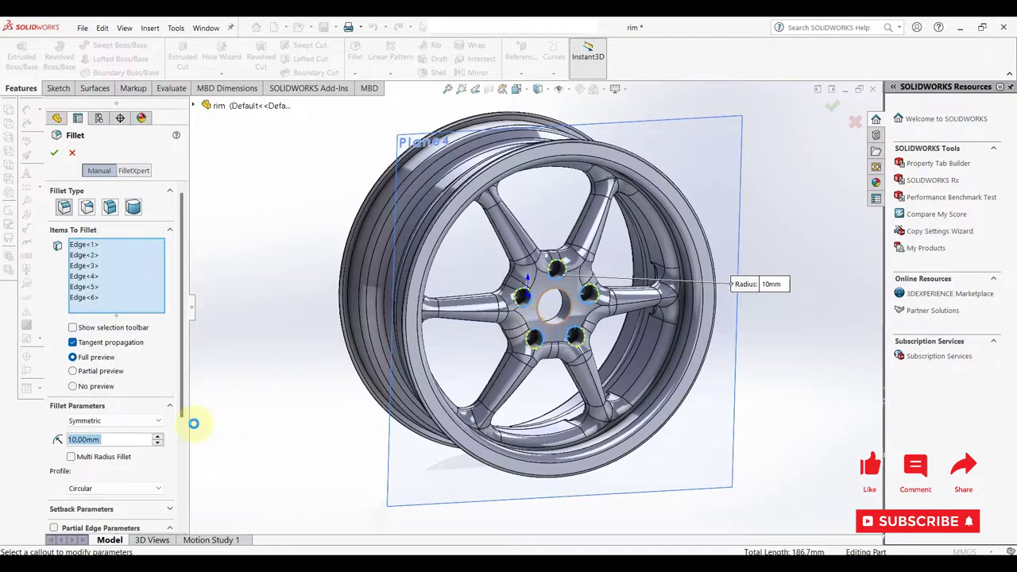
text(6)
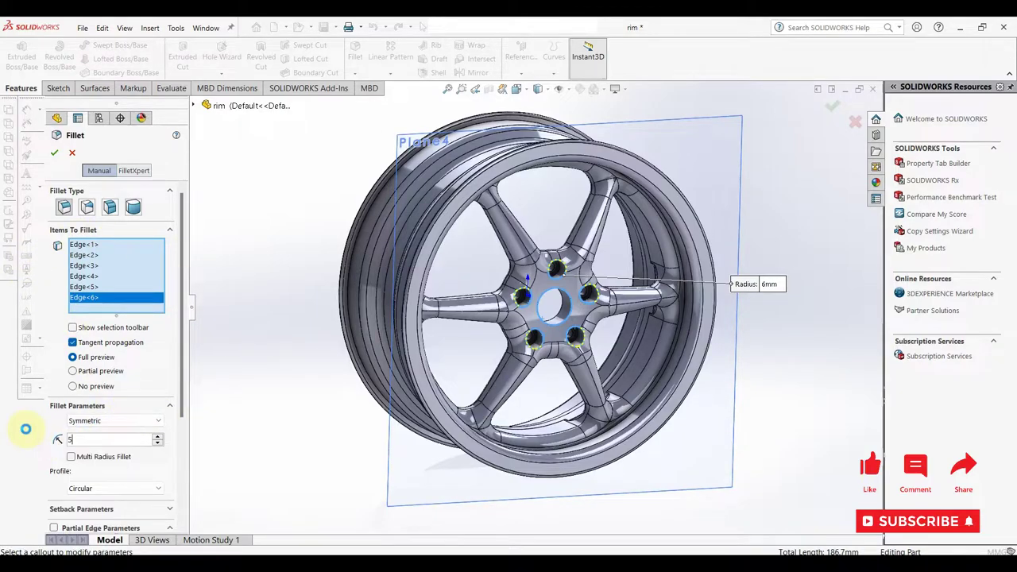
key(Return)
right_click(109, 300)
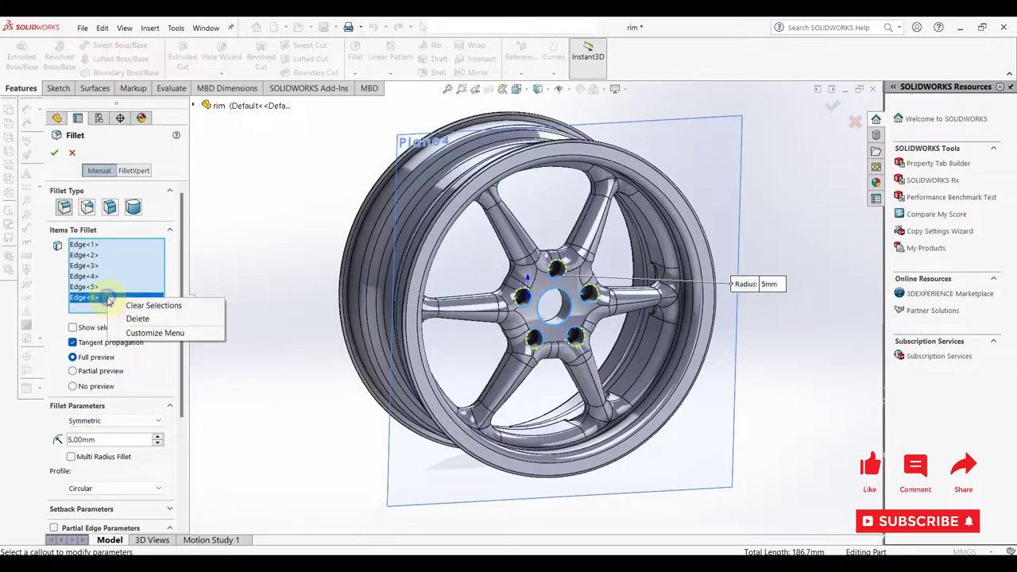
click(138, 318)
click(101, 429)
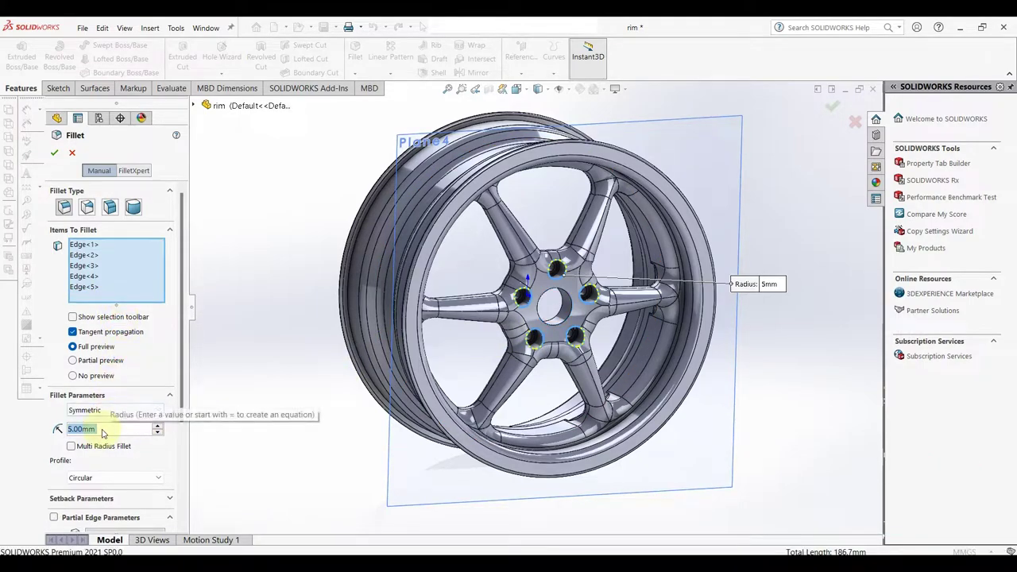
text(2)
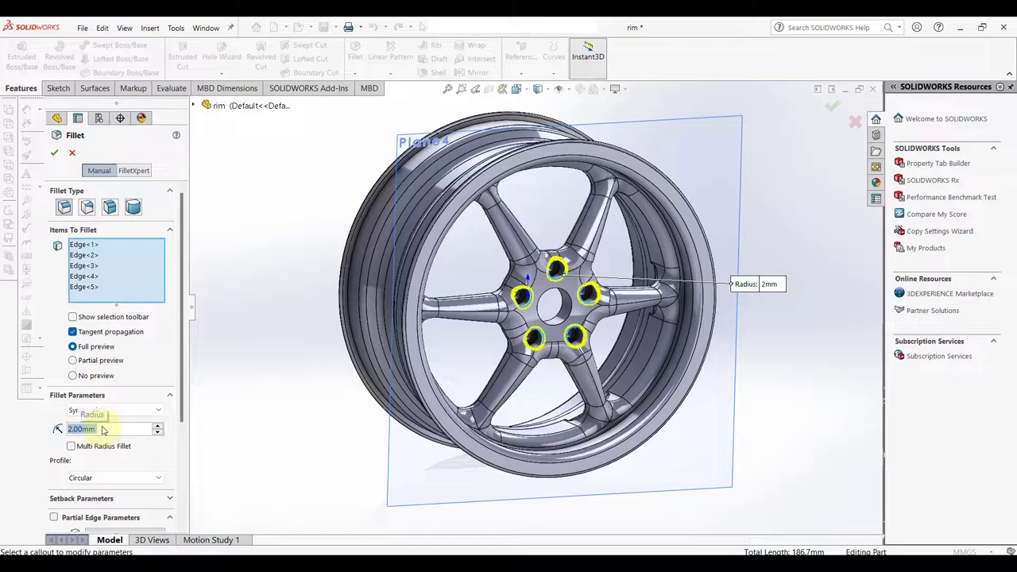
click(56, 151)
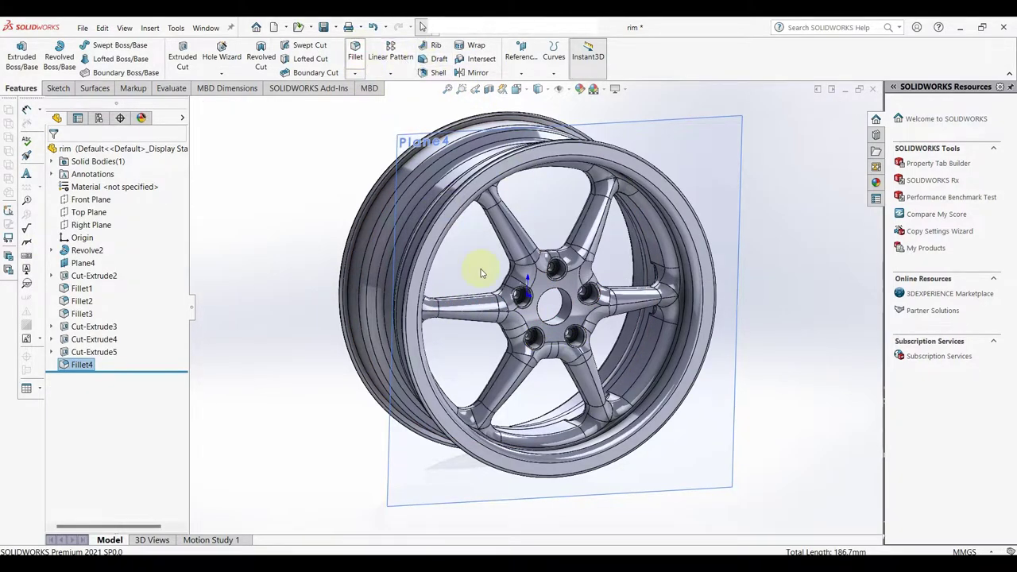
Step: Fillet the centre bore edge with a 5 mm radius, creating Fillet5
click(555, 332)
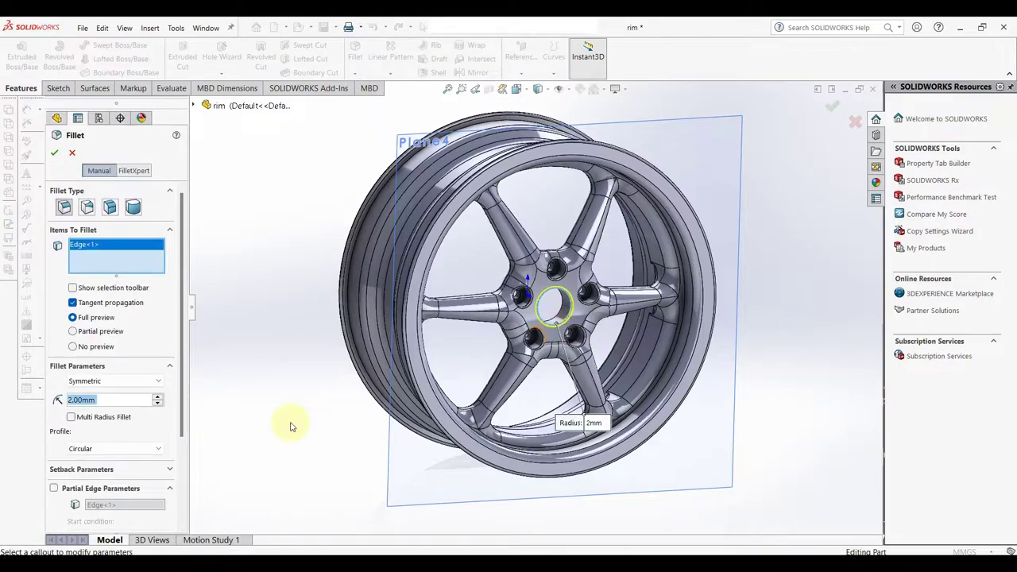
text(5)
key(Return)
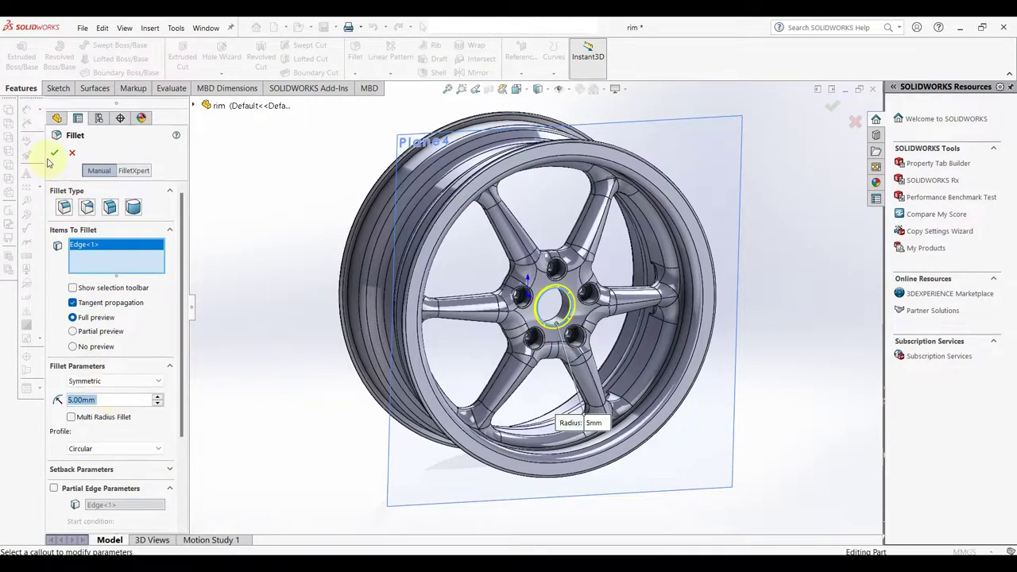
click(54, 153)
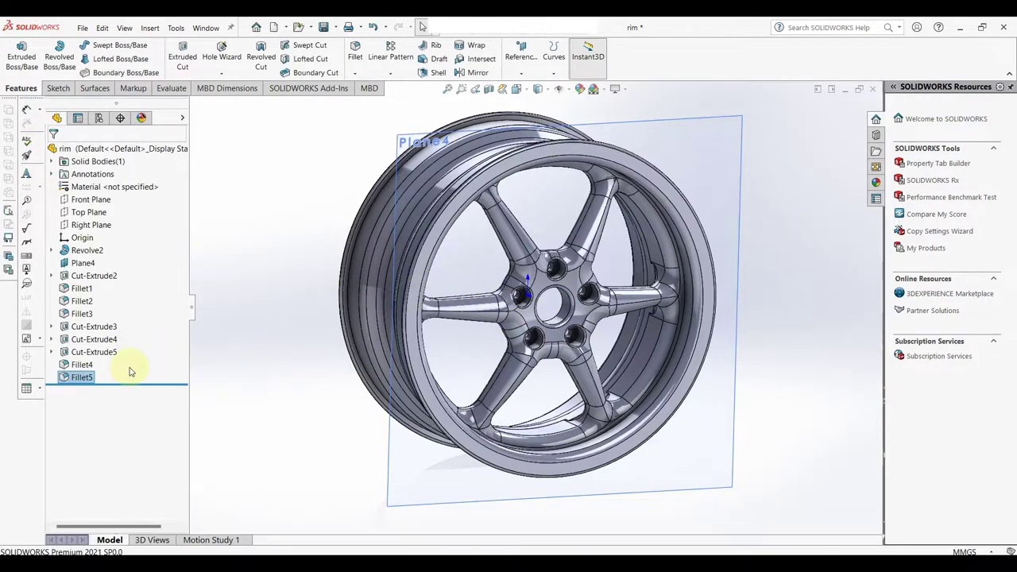
Step: Start a sketch on the Front Plane, face it, and draw a first line across the rim well
middle_drag(429, 370, 465, 177)
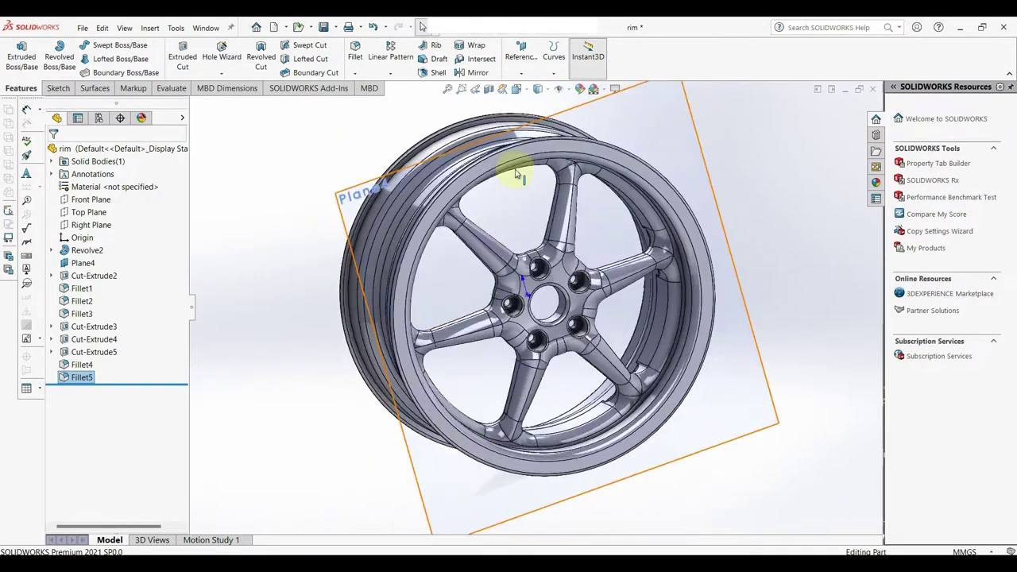
mouse_move(551, 370)
middle_down()
mouse_move(580, 421)
mouse_move(640, 370)
middle_up()
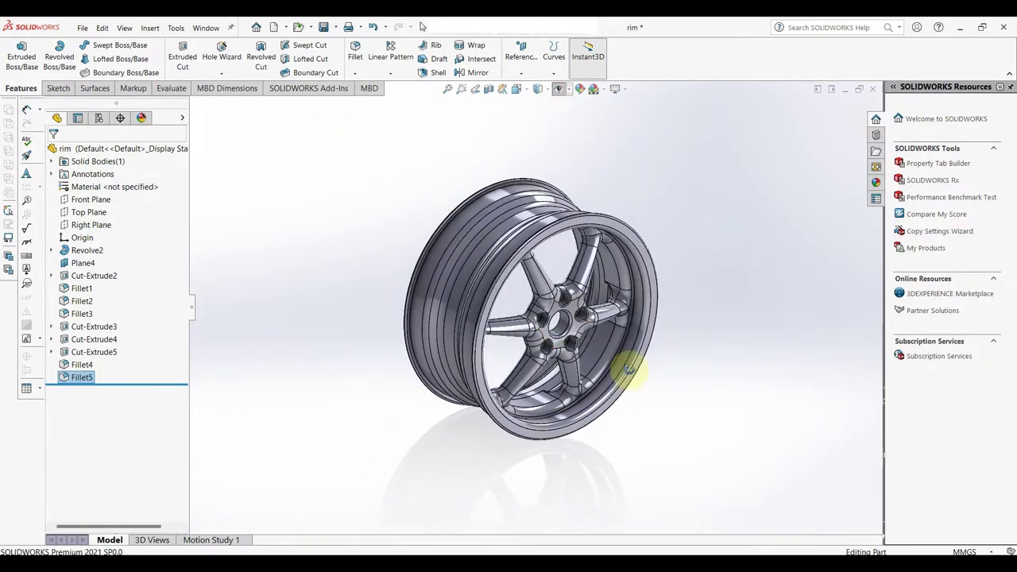
click(89, 199)
click(119, 184)
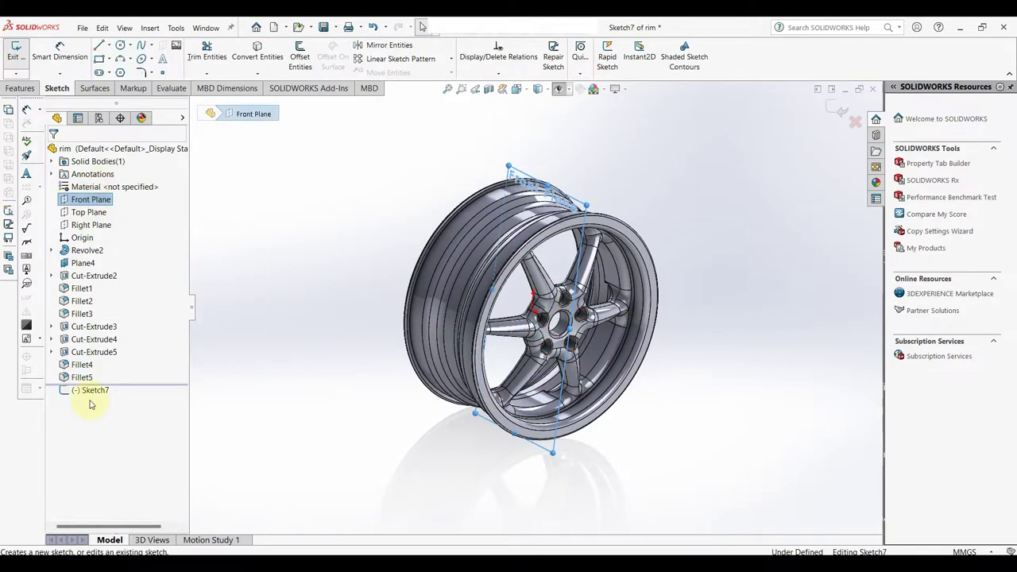
click(123, 376)
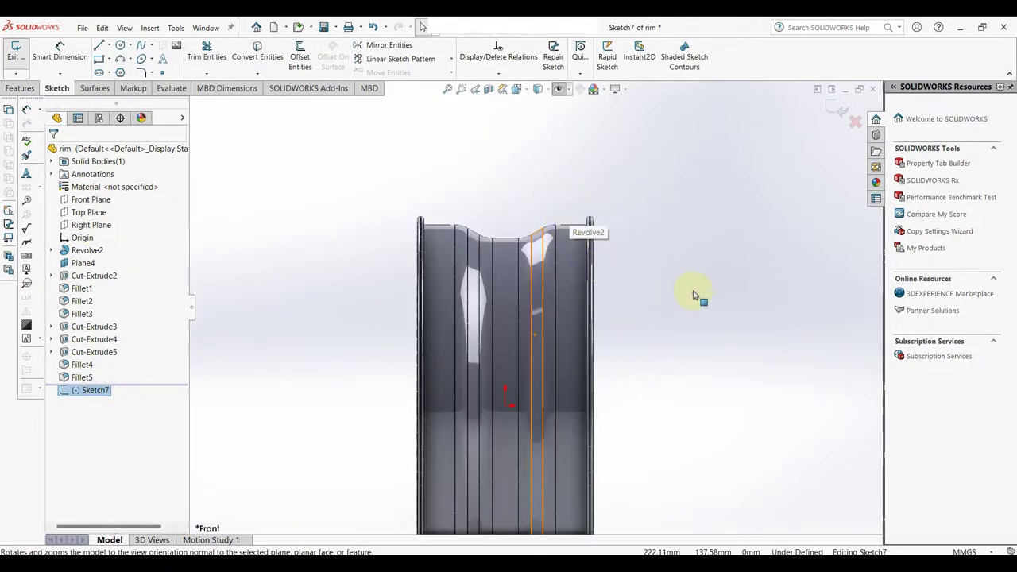
mouse_move(692, 290)
right_down()
mouse_move(648, 290)
mouse_move(546, 239)
right_up()
click(538, 222)
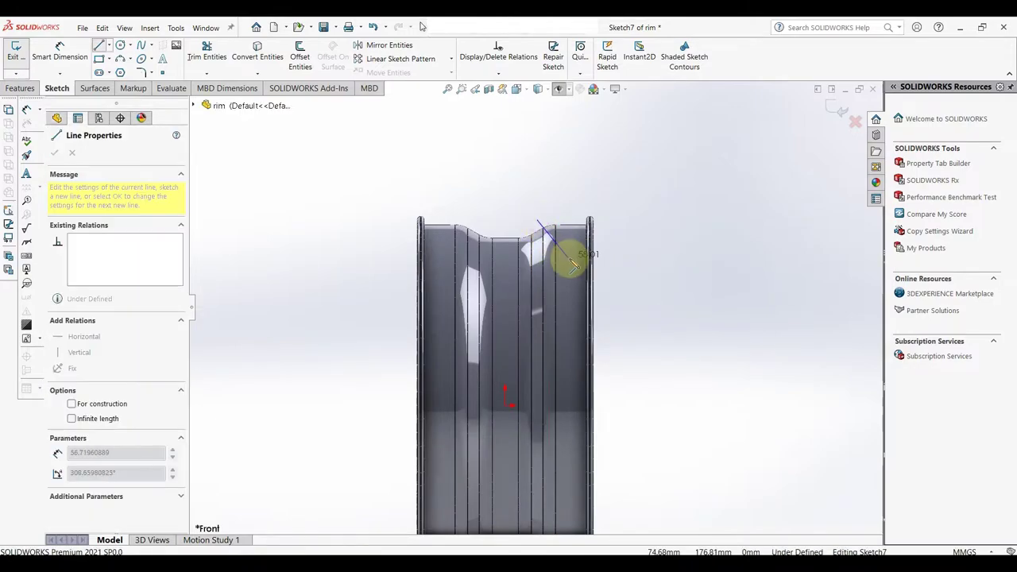
right_click(573, 263)
click(599, 268)
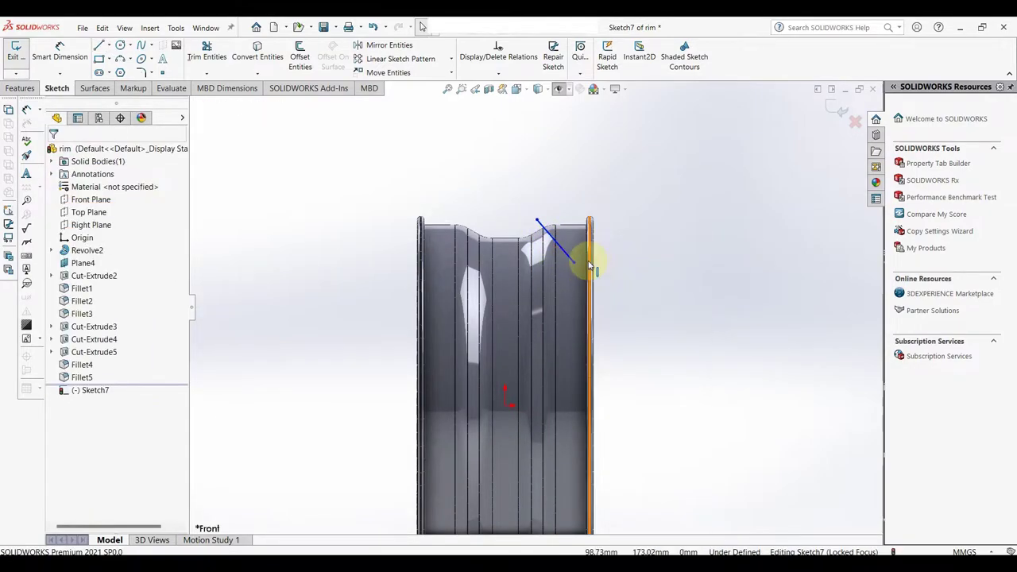
Step: Delete the misplaced first sketch line
mouse_move(585, 257)
middle_down()
mouse_move(594, 272)
mouse_move(565, 204)
mouse_move(596, 274)
mouse_move(572, 262)
middle_up()
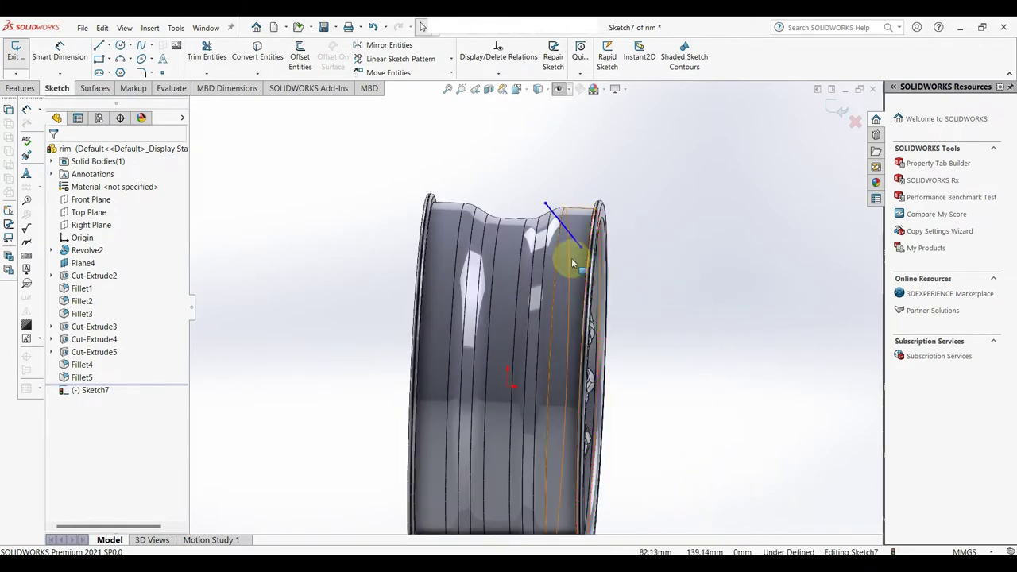
click(548, 208)
right_click(546, 208)
click(586, 357)
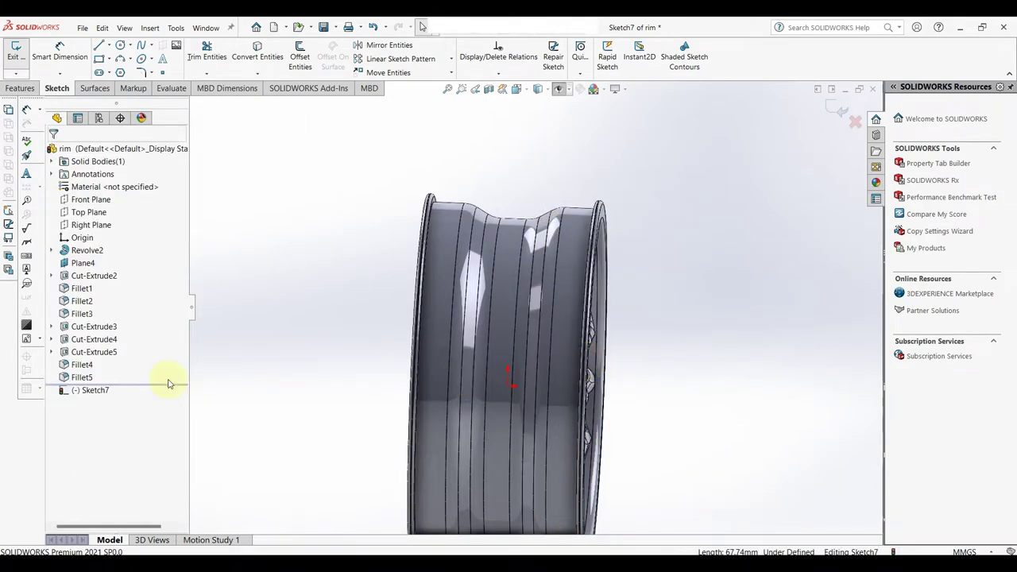
Step: Redraw a roughly 67.5 mm diagonal line across the rim's drop centre and exit the sketch
click(97, 389)
click(129, 370)
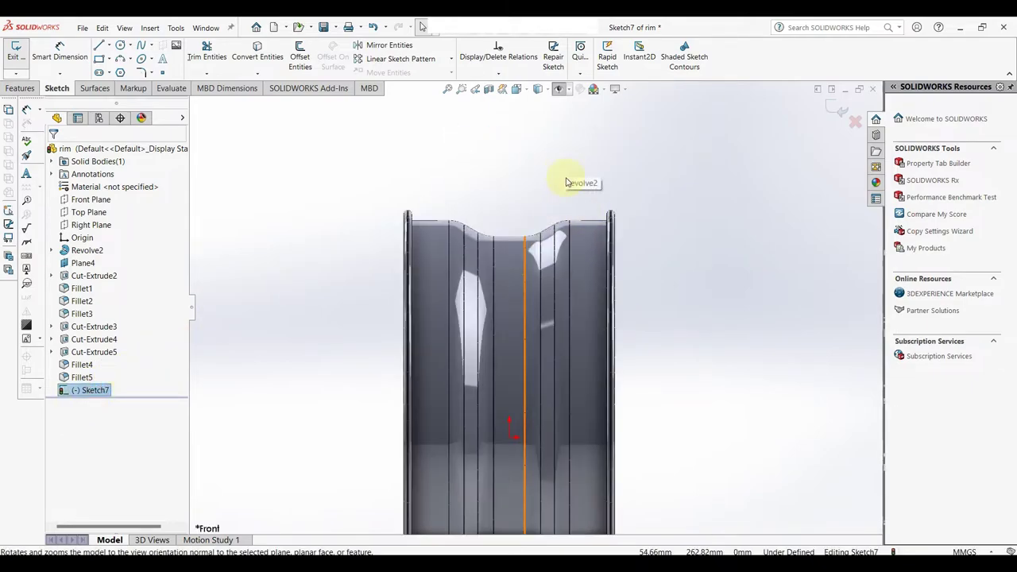
right_drag(739, 290, 693, 294)
click(512, 218)
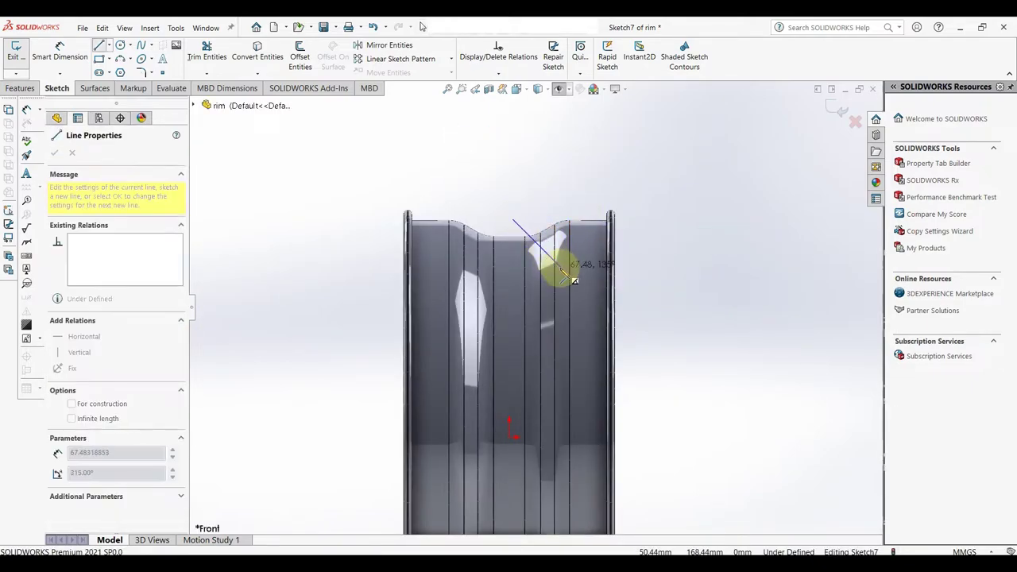
click(561, 269)
key(Escape)
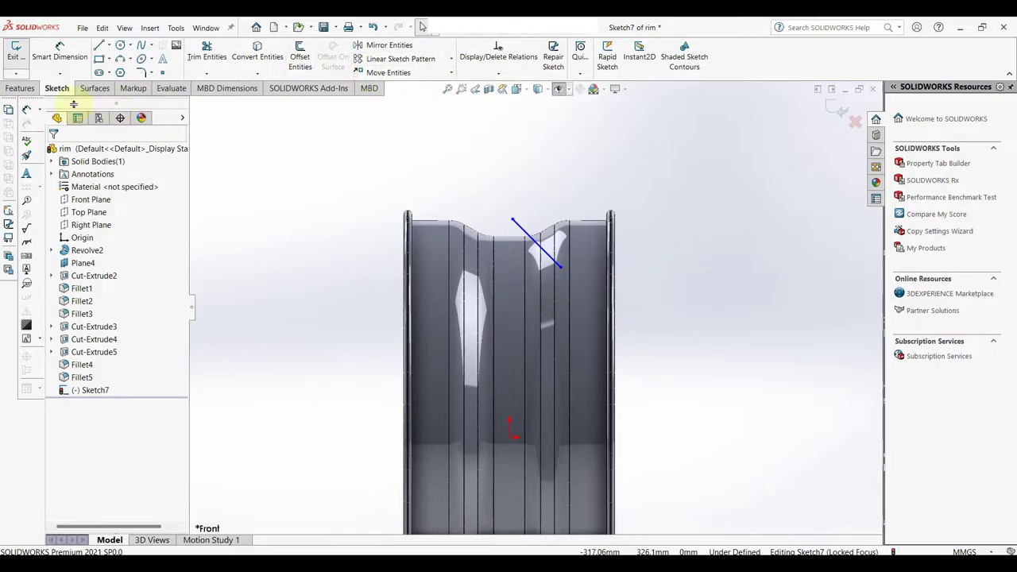
click(14, 53)
Step: Begin a reference plane, toggle Sketch7's visibility so its line shows, then cancel the plane
click(522, 74)
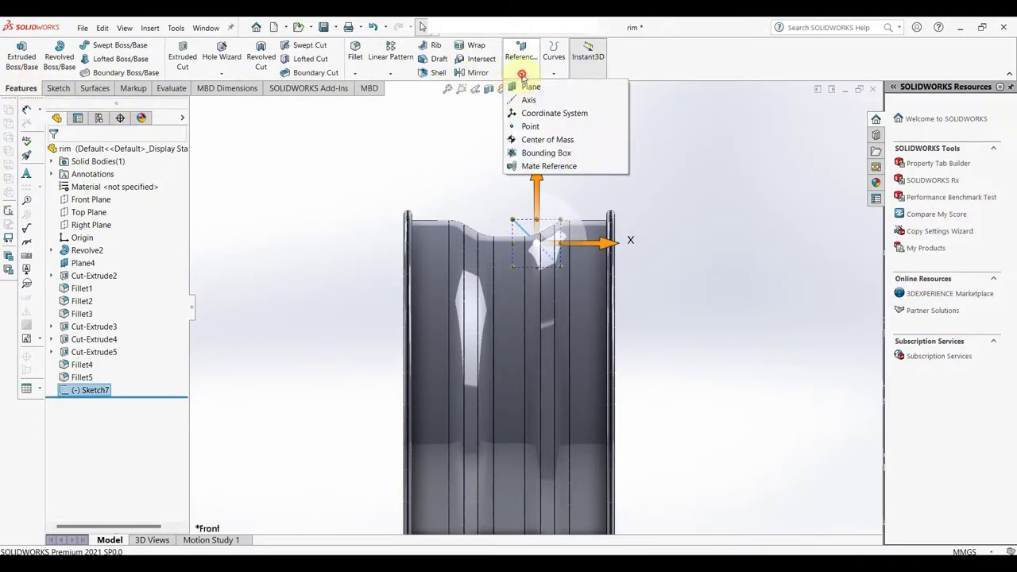
click(530, 89)
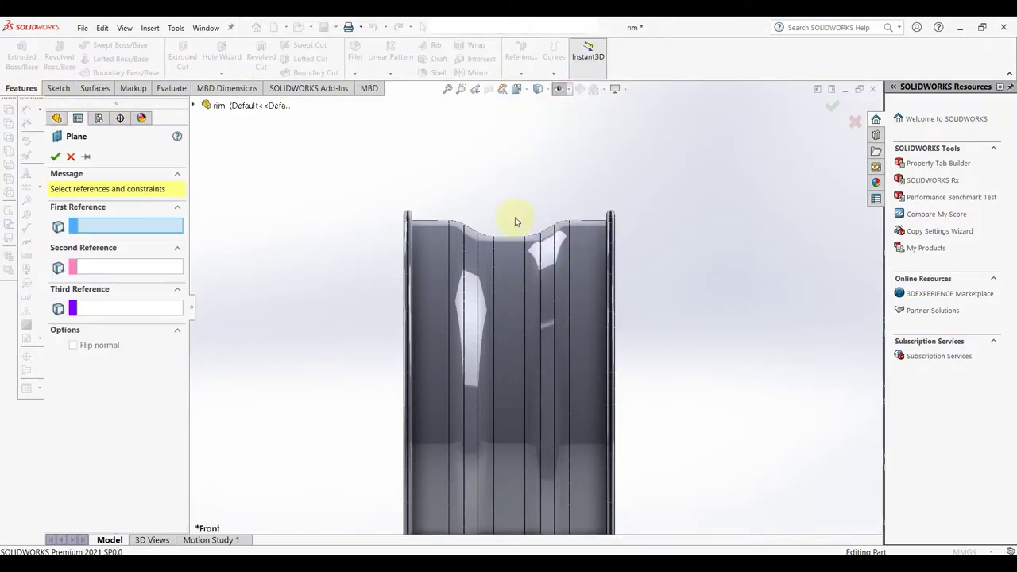
click(203, 106)
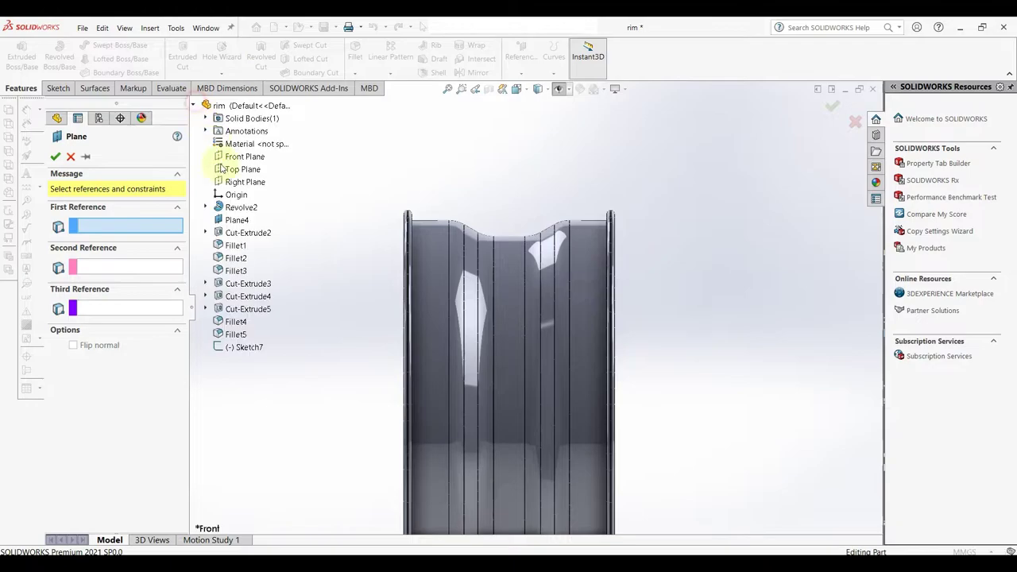
right_click(243, 352)
click(264, 368)
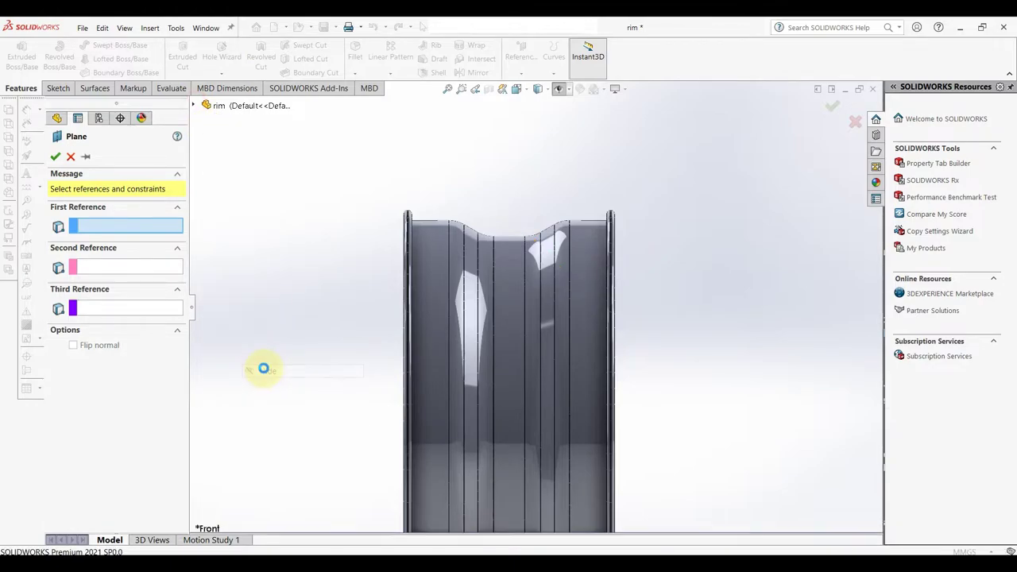
click(192, 105)
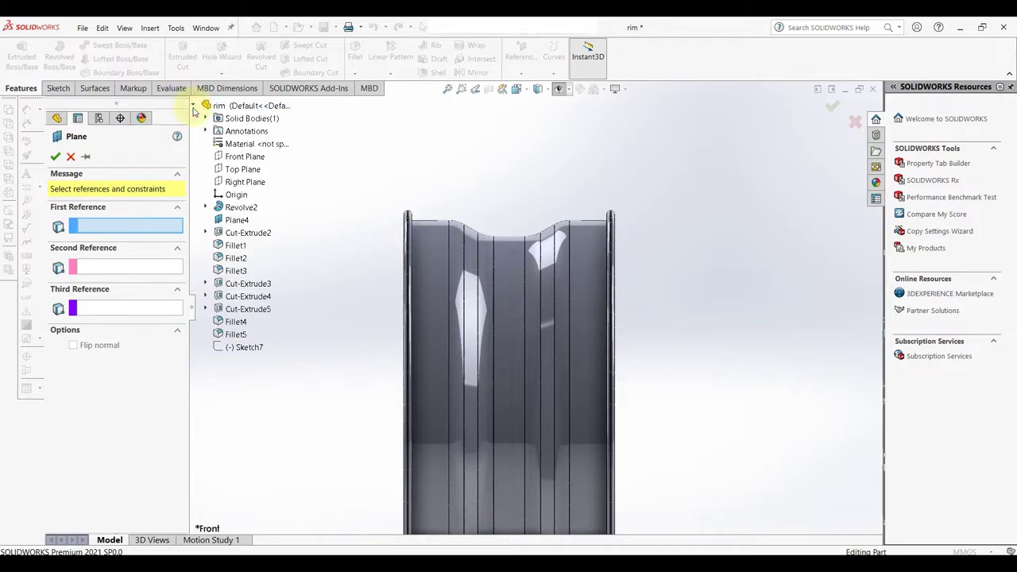
right_click(247, 354)
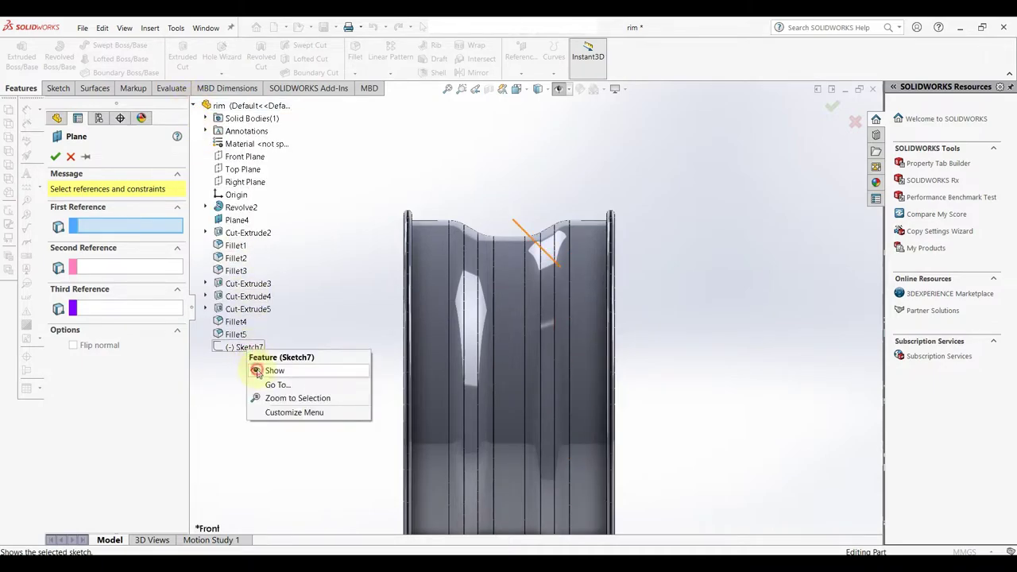
click(257, 371)
mouse_move(511, 249)
middle_down()
mouse_move(443, 261)
mouse_move(432, 295)
middle_up()
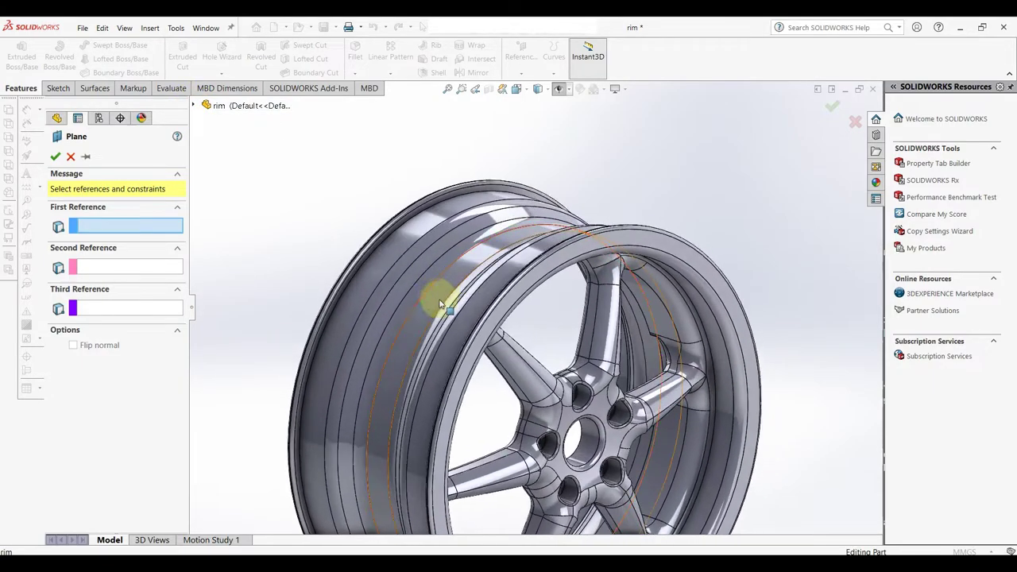
click(200, 107)
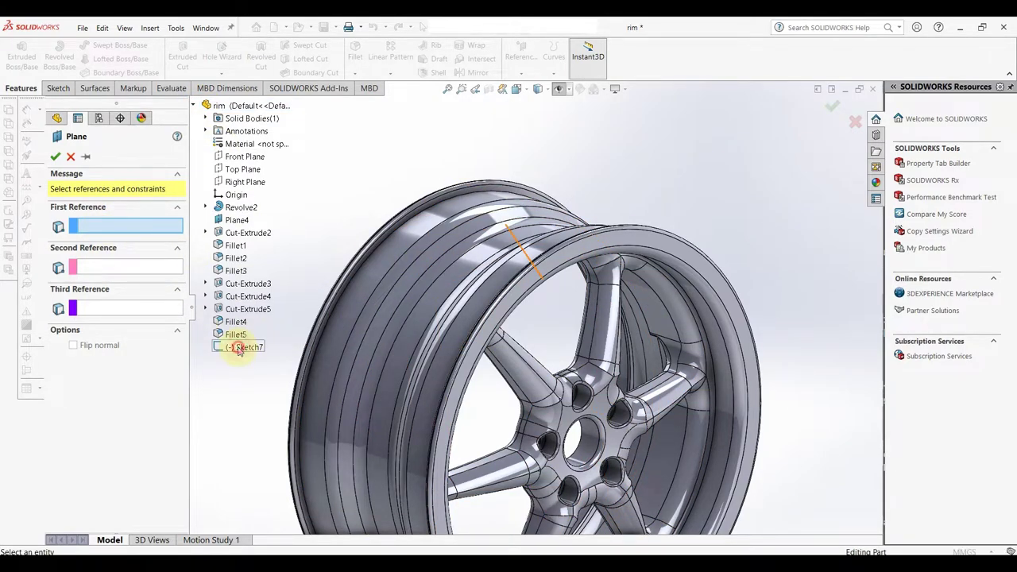
scroll(567, 288, up, 2)
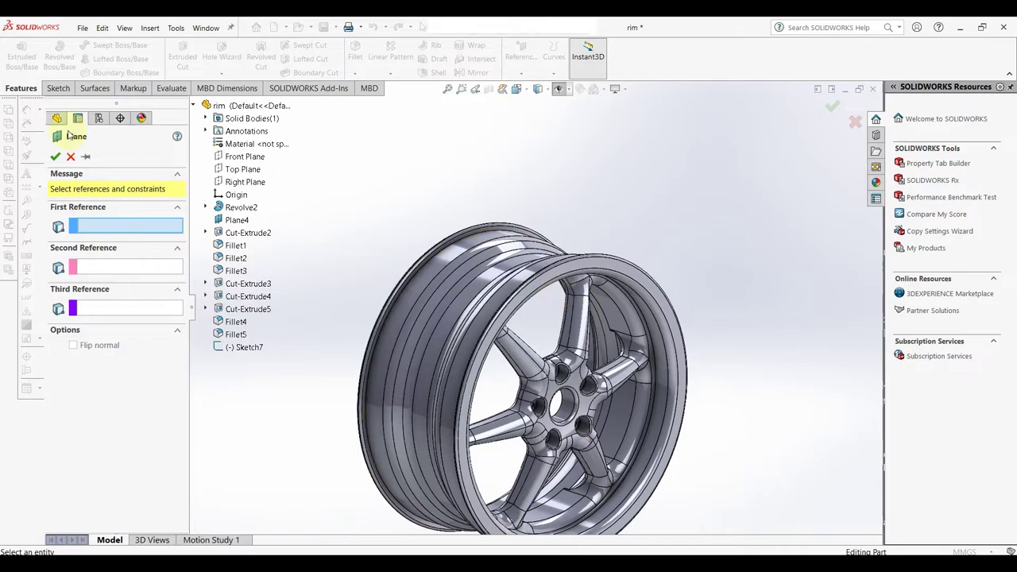
click(70, 157)
Step: Select Sketch7, reorient the view toward it, and fit the whole wheel in view
click(94, 389)
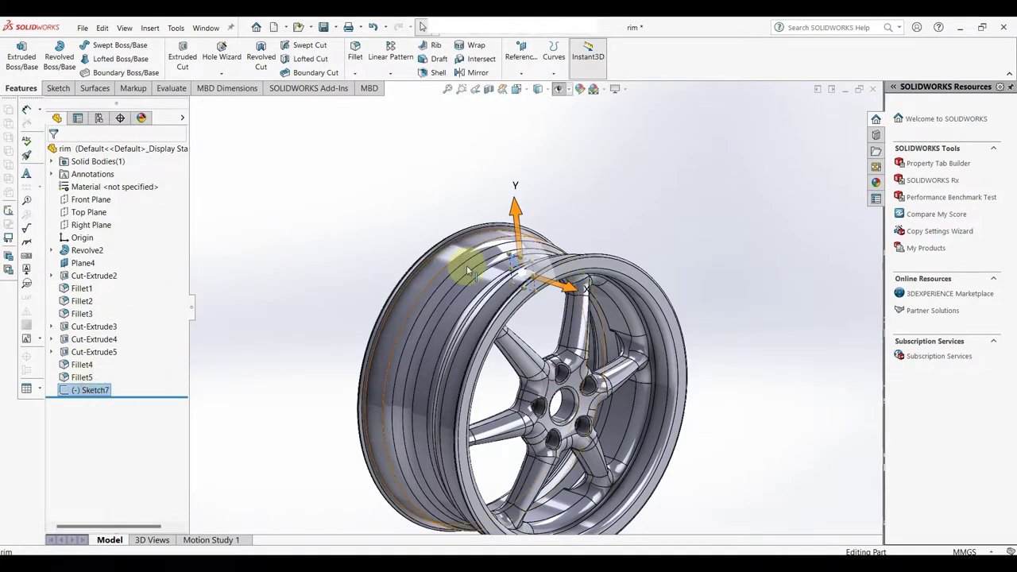
key(ctrl+8)
right_click(101, 393)
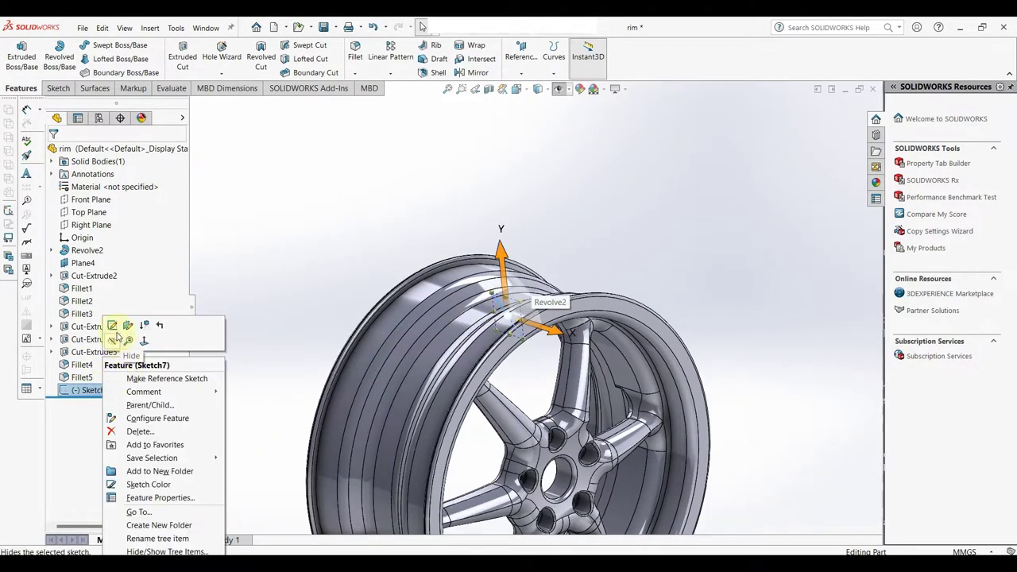
key(Escape)
right_click(95, 389)
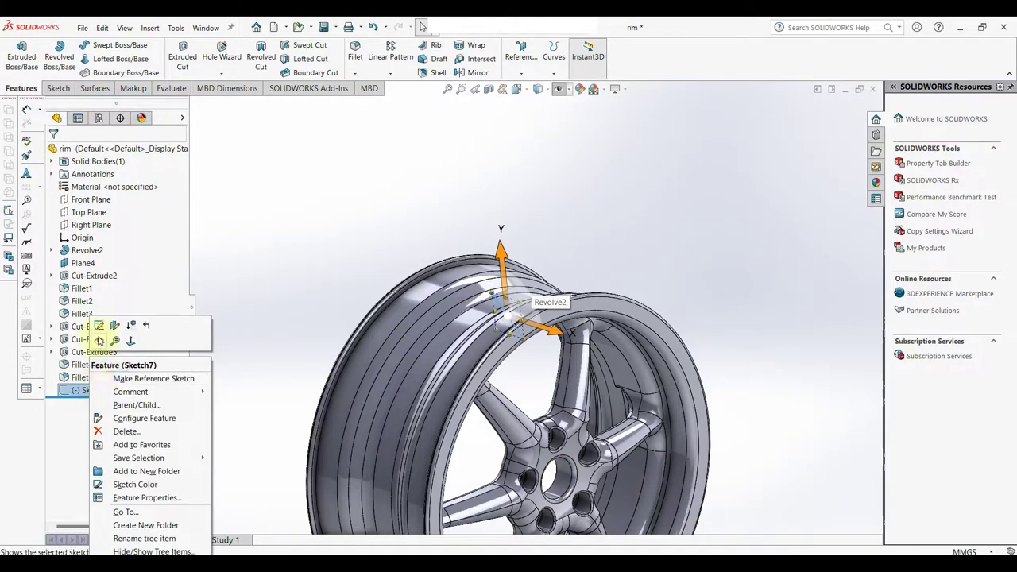
key(Escape)
click(288, 338)
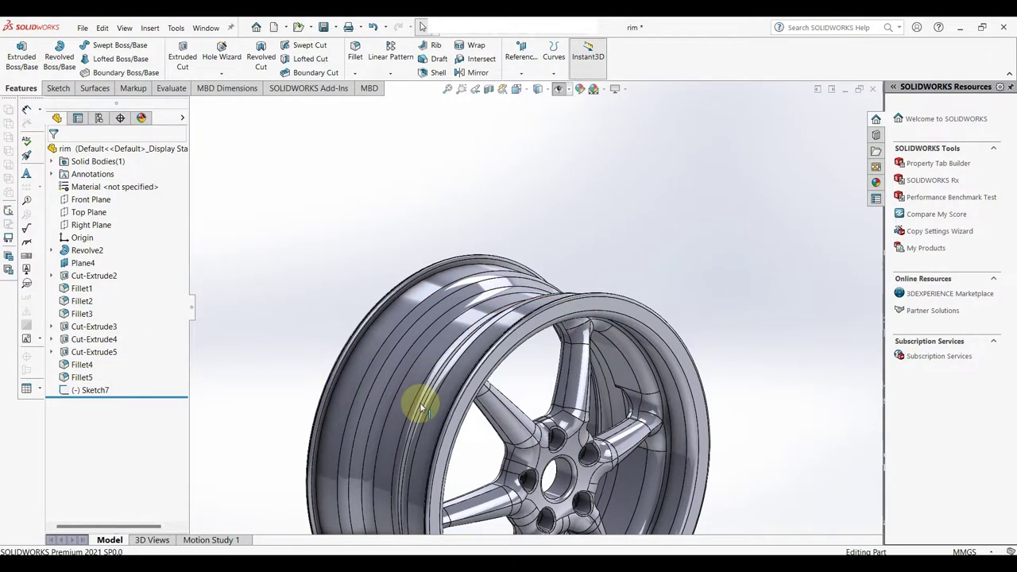
key(f)
scroll(510, 295, down, 3)
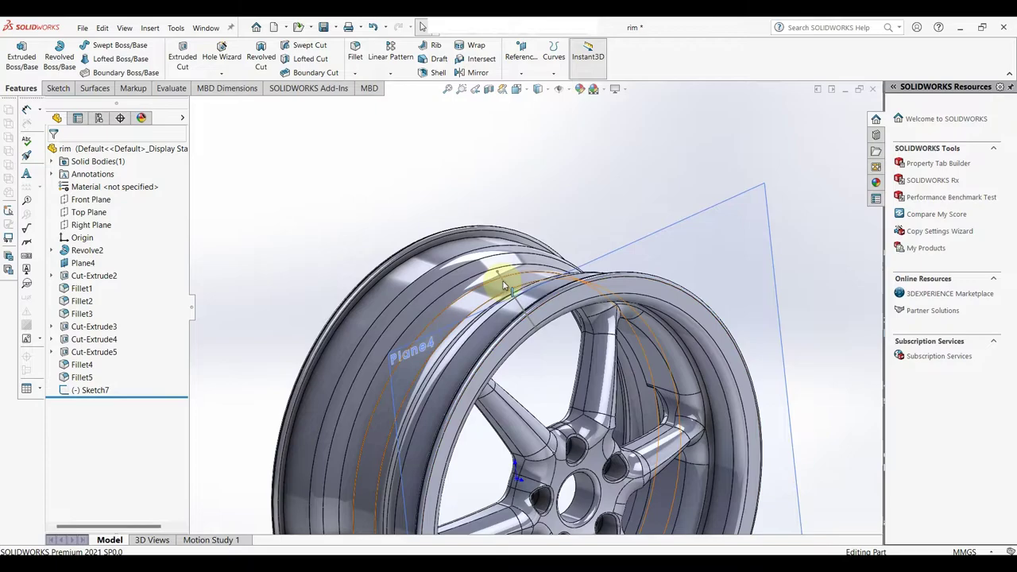
Step: Create Plane5 from Sketch7's line and end point, and open Sketch8 on it
click(500, 280)
click(522, 57)
click(534, 83)
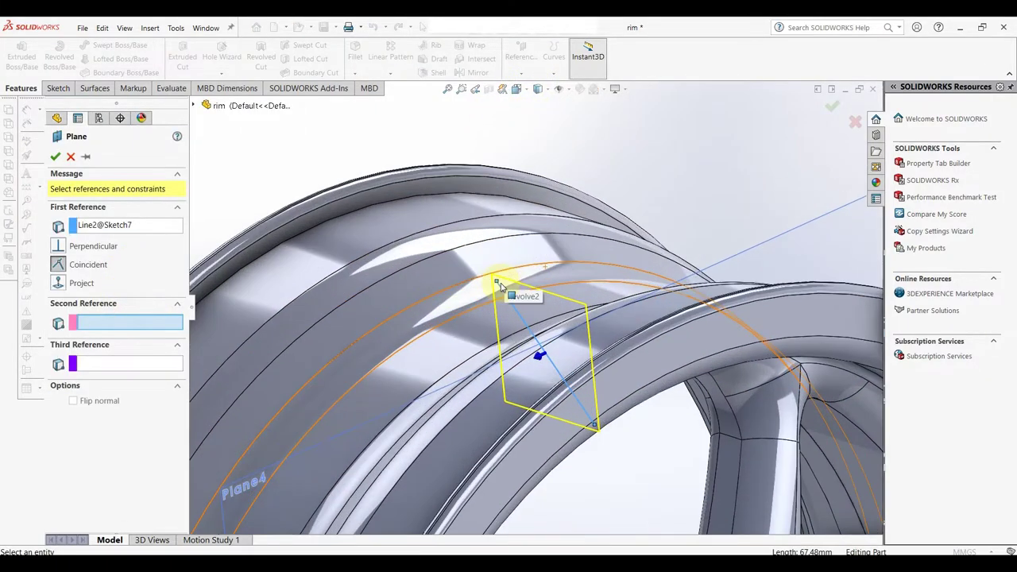
scroll(511, 303, down, 3)
click(498, 283)
click(54, 157)
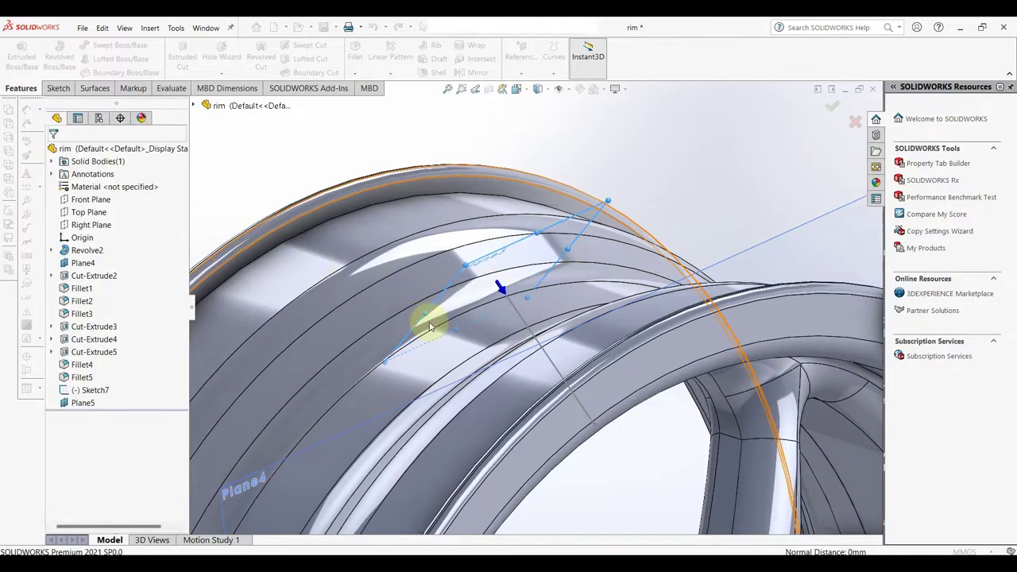
right_click(86, 403)
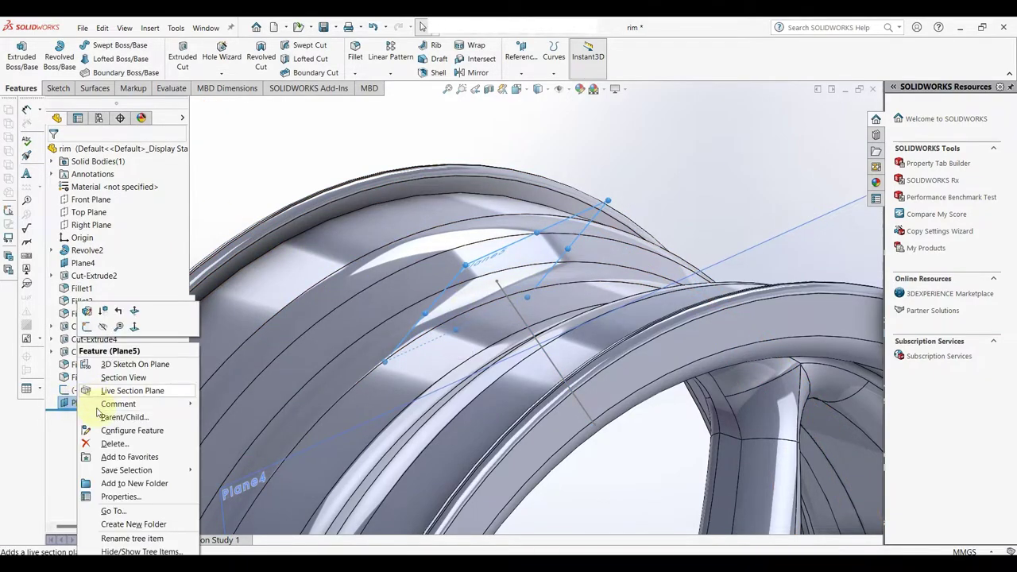
click(91, 364)
Step: Face Plane5 and draw a circle at Sketch8's origin
click(102, 423)
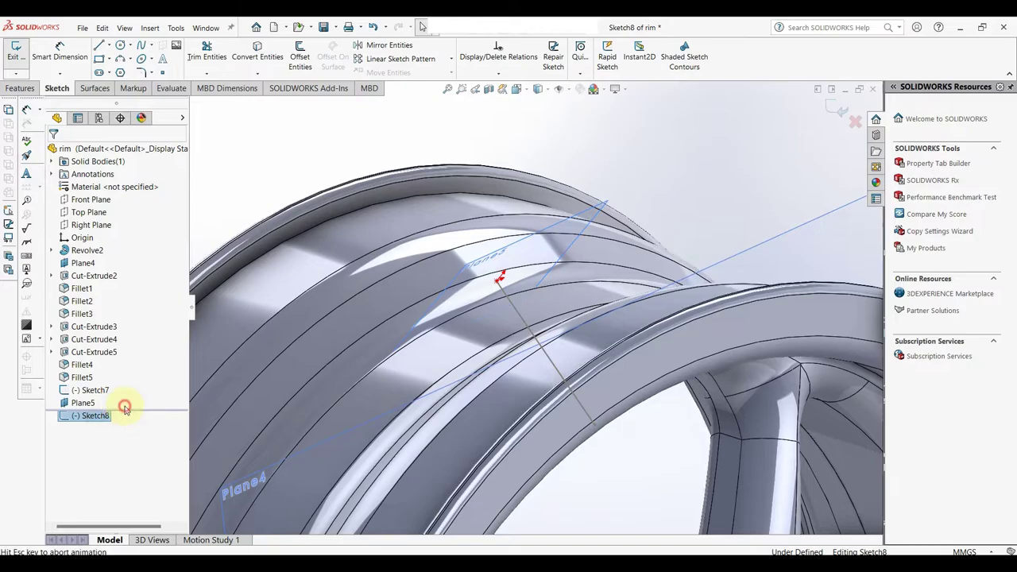
key(ctrl+8)
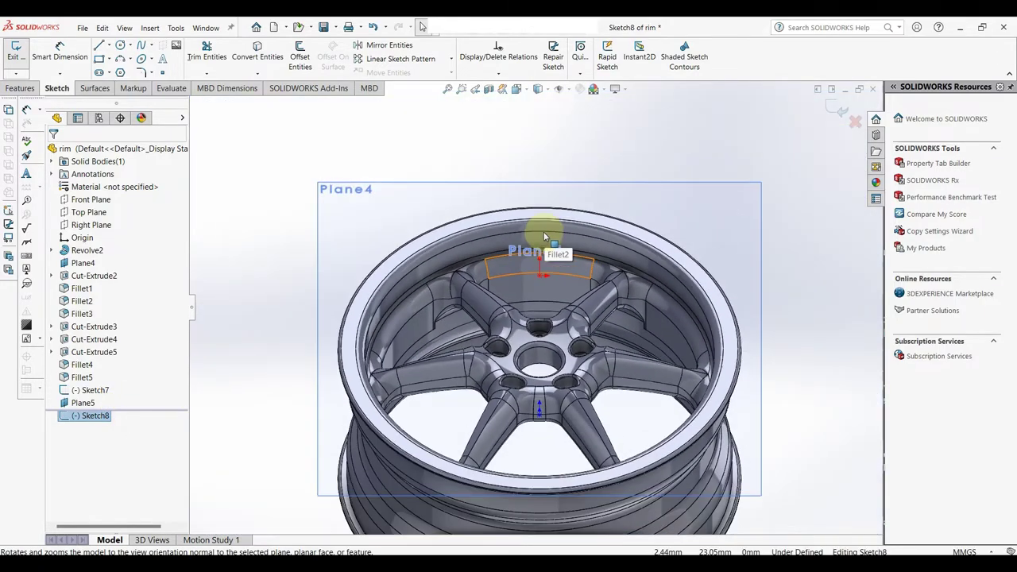
middle_drag(209, 404, 342, 390)
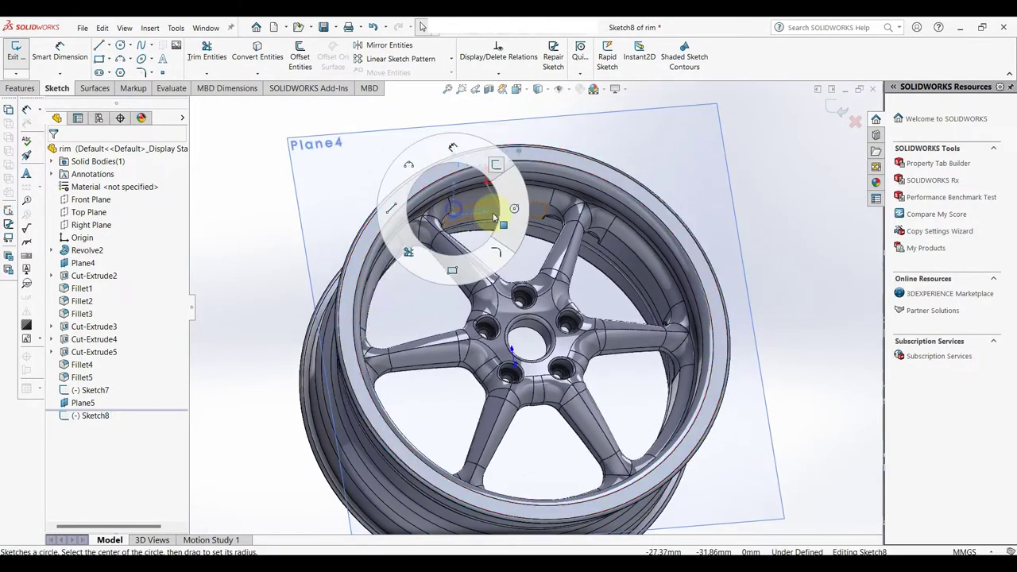
right_drag(453, 205, 483, 187)
scroll(486, 208, down, 5)
drag(533, 240, 549, 231)
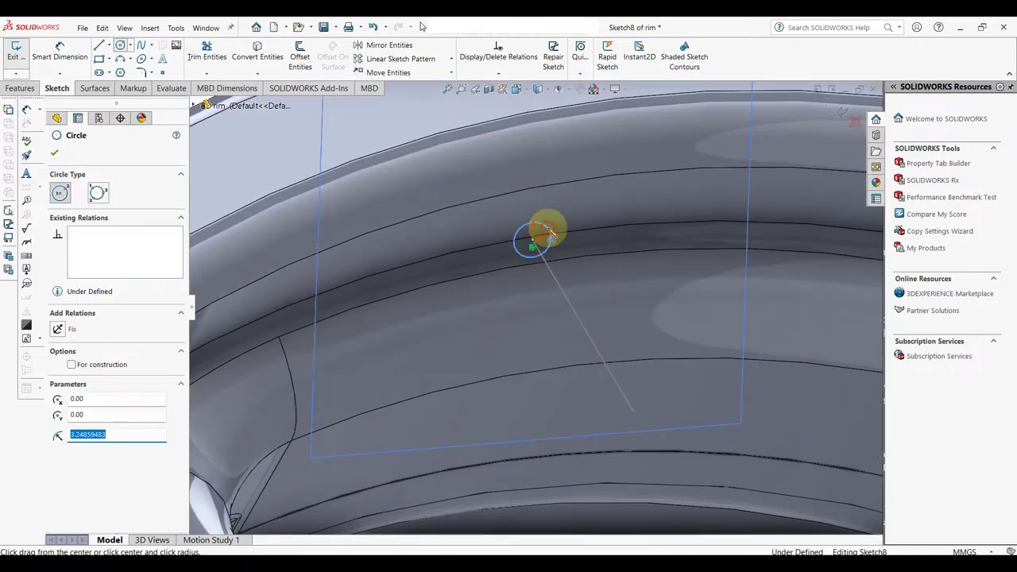
right_click(557, 222)
click(575, 236)
Step: Dimension the circle to an 8 mm diameter
click(570, 250)
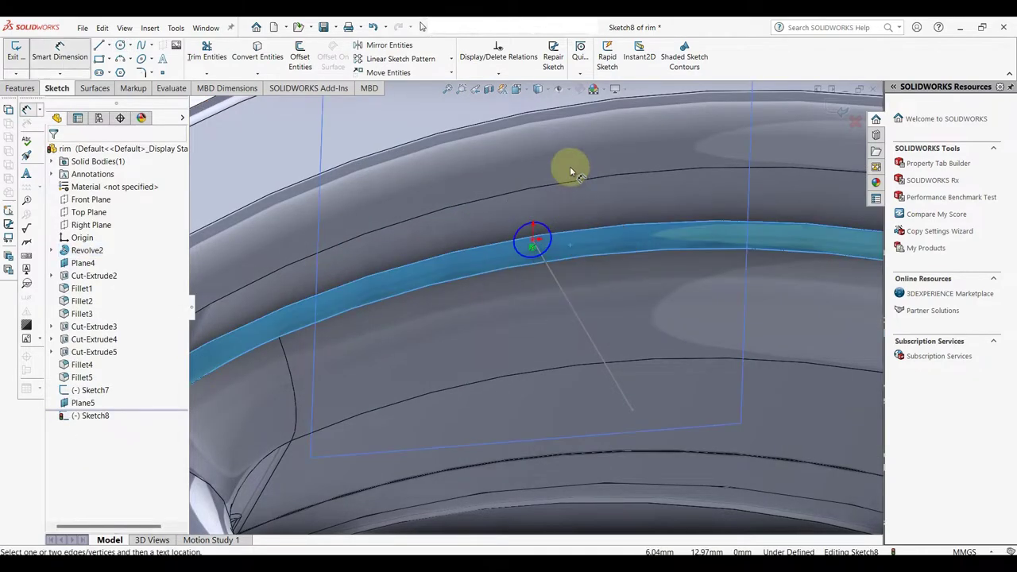
click(544, 233)
click(481, 180)
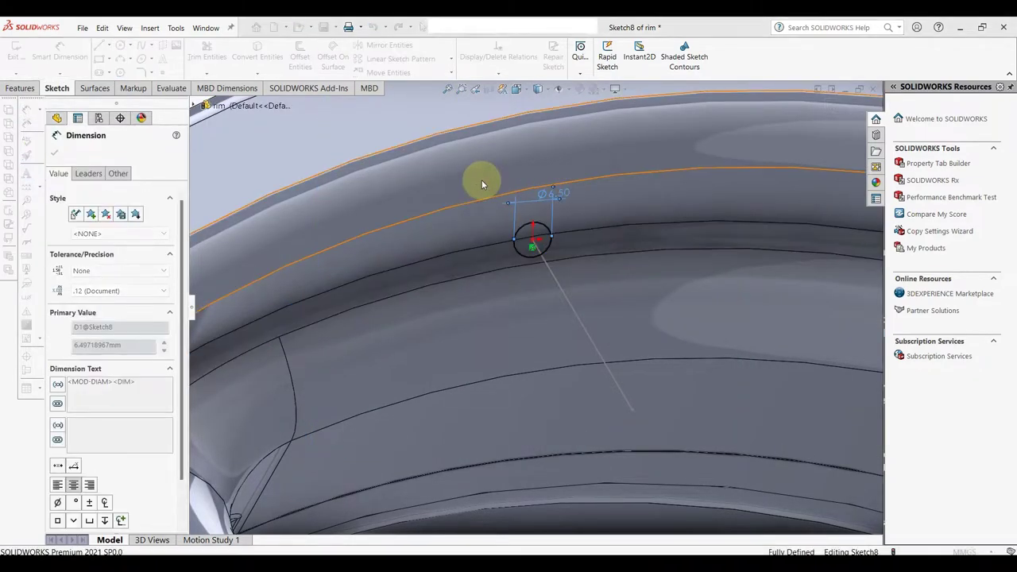
text(8)
key(Return)
click(53, 156)
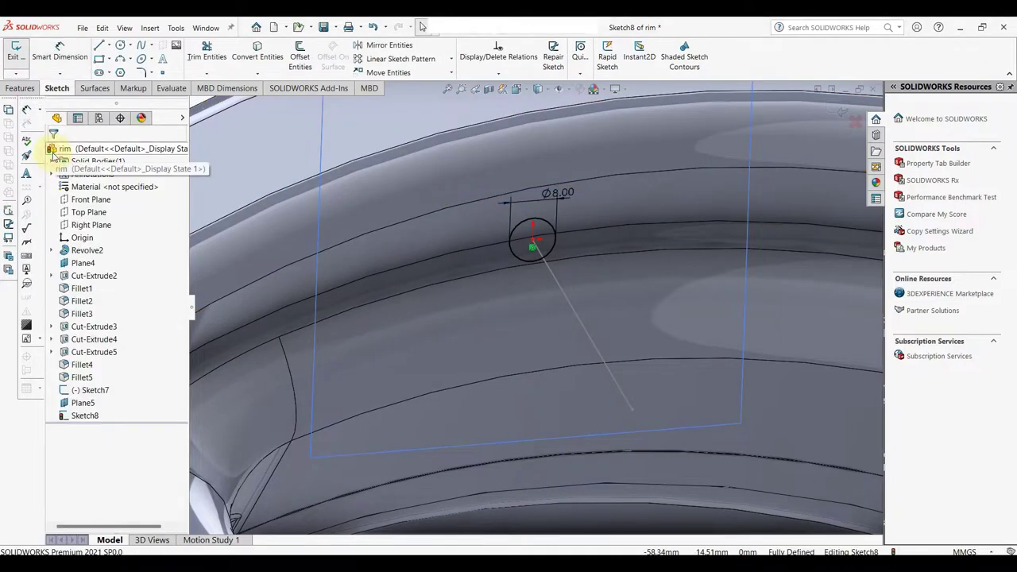
Step: Exit Sketch8 and swept-cut it along the Sketch7 line, creating Cut-Sweep1
click(20, 88)
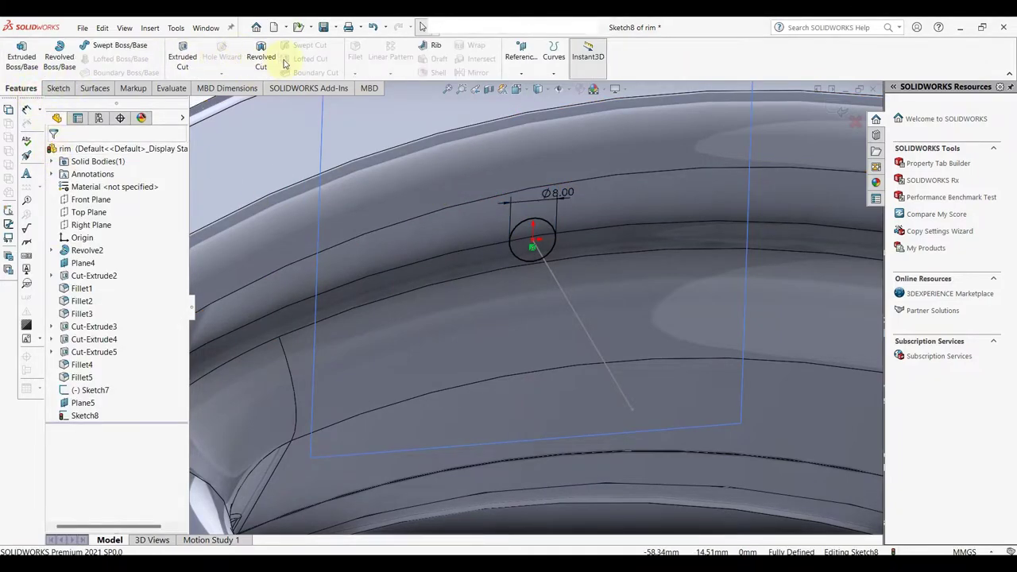
click(842, 111)
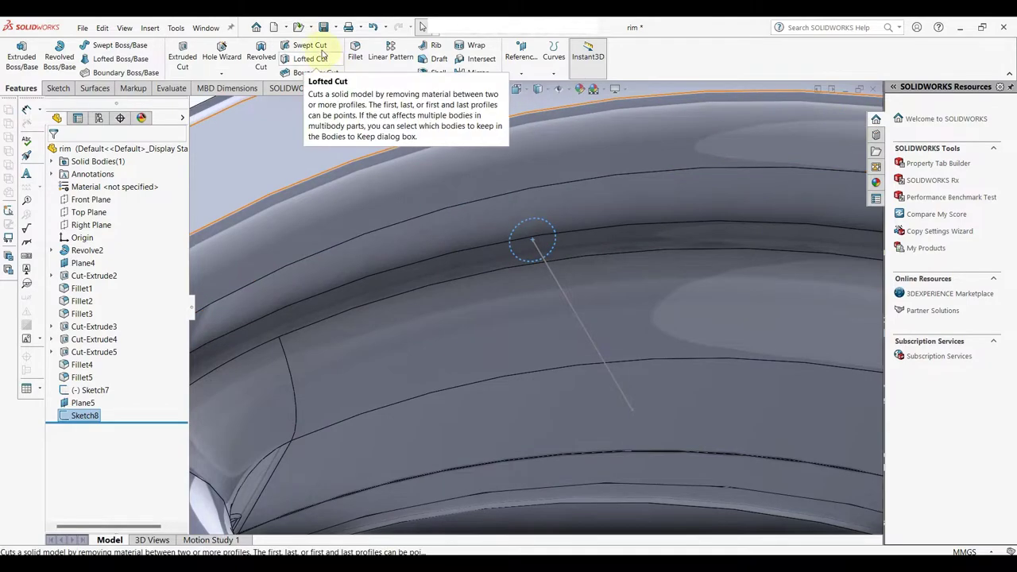
click(312, 45)
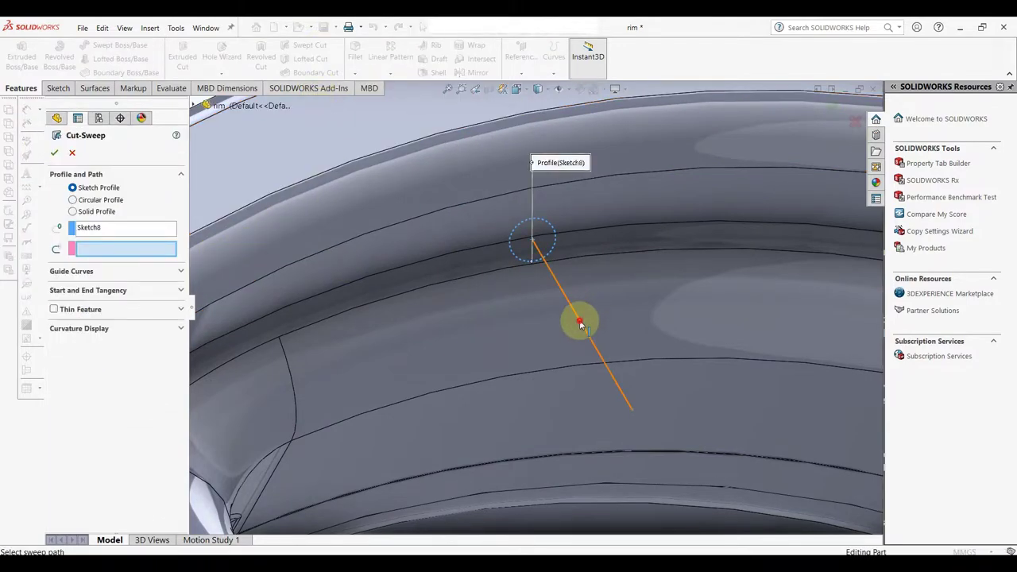
click(580, 324)
click(56, 148)
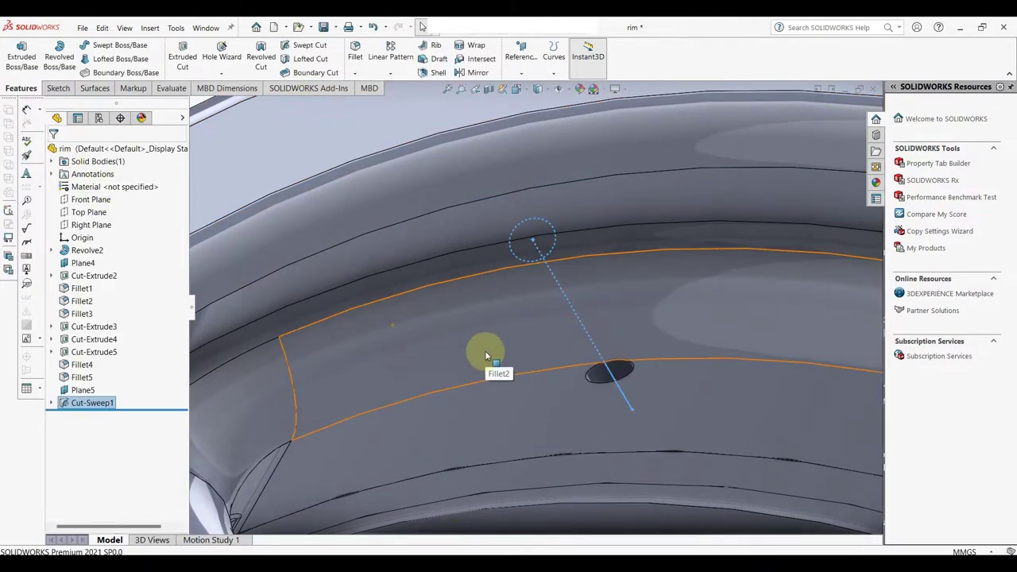
mouse_move(485, 351)
middle_down()
mouse_move(585, 397)
mouse_move(601, 424)
middle_up()
click(602, 424)
Step: Rotate the rim and open a new sketch on the Front Plane, facing it
click(596, 356)
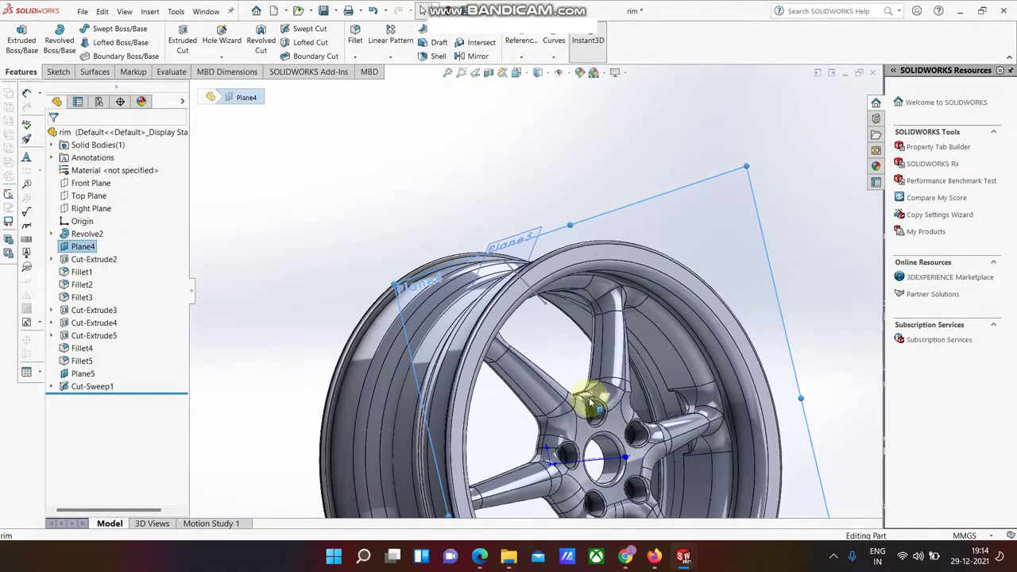
mouse_move(562, 343)
middle_down()
mouse_move(617, 483)
mouse_move(556, 381)
mouse_move(586, 415)
mouse_move(324, 370)
middle_up()
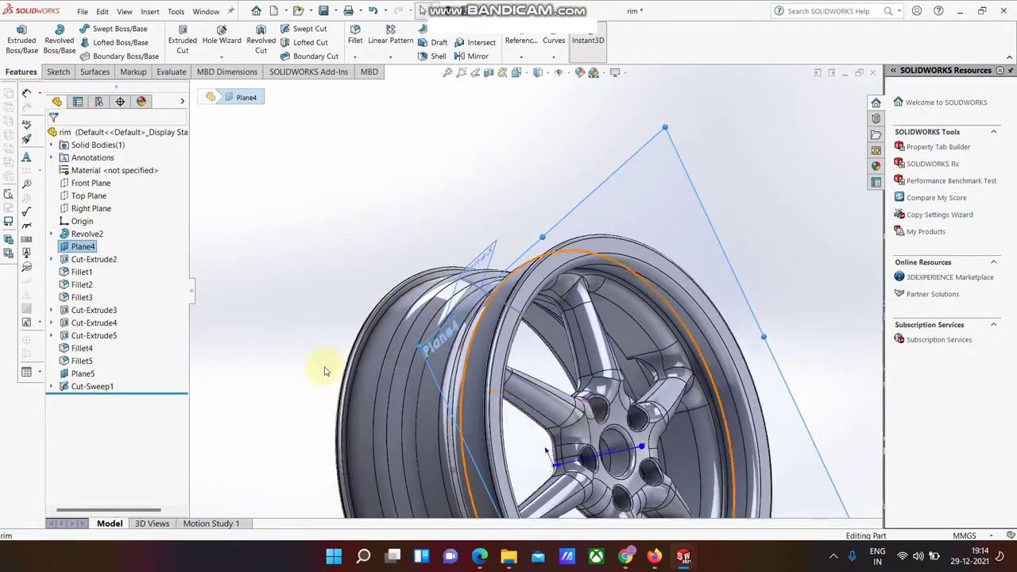
click(91, 183)
click(101, 173)
click(92, 399)
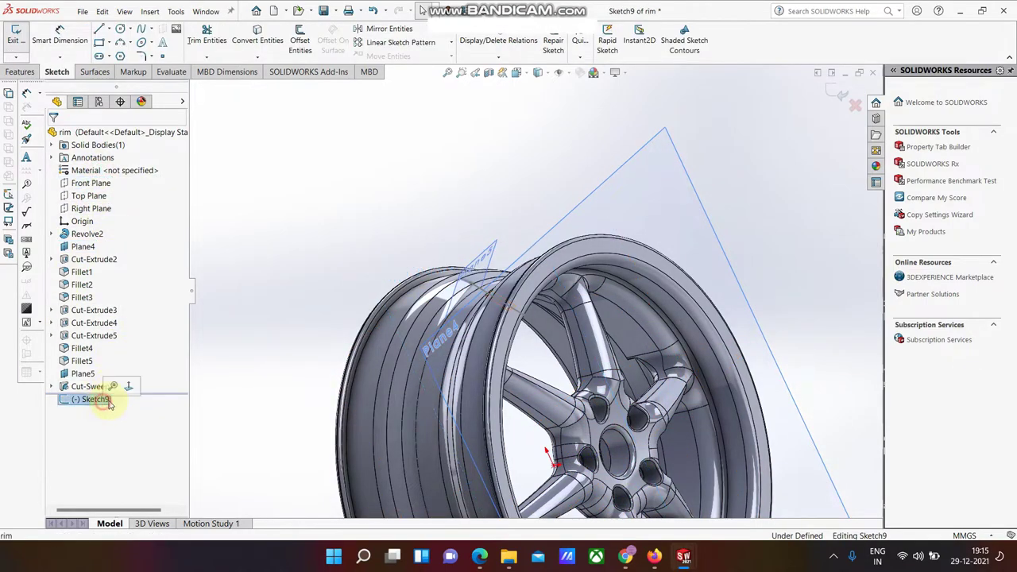
click(143, 383)
scroll(556, 159, down, 3)
scroll(556, 191, down, 3)
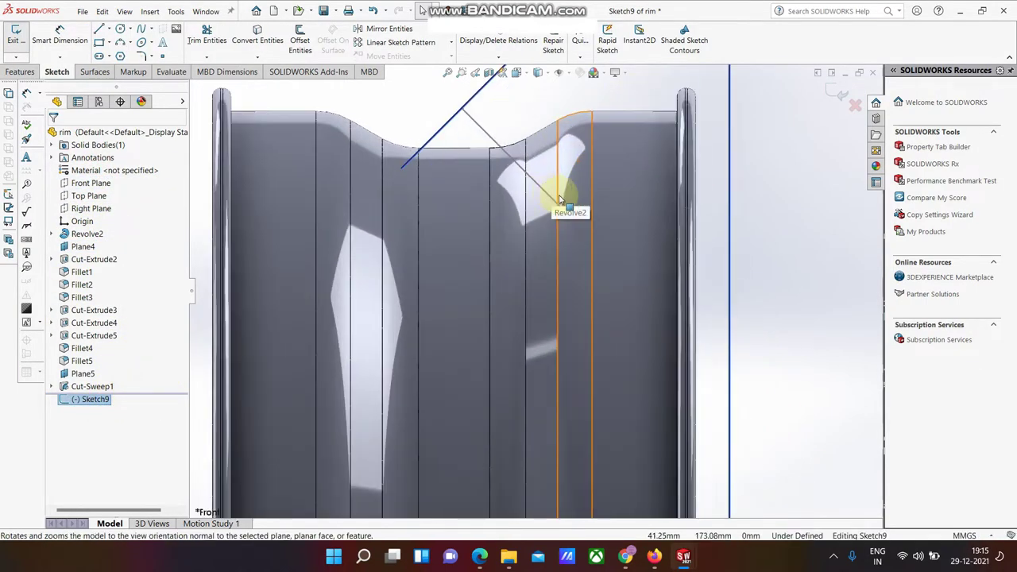
Step: Draw a stepped line chain with a long diagonal segment down the rim well
mouse_move(749, 249)
right_down()
mouse_move(768, 254)
mouse_move(683, 252)
right_up()
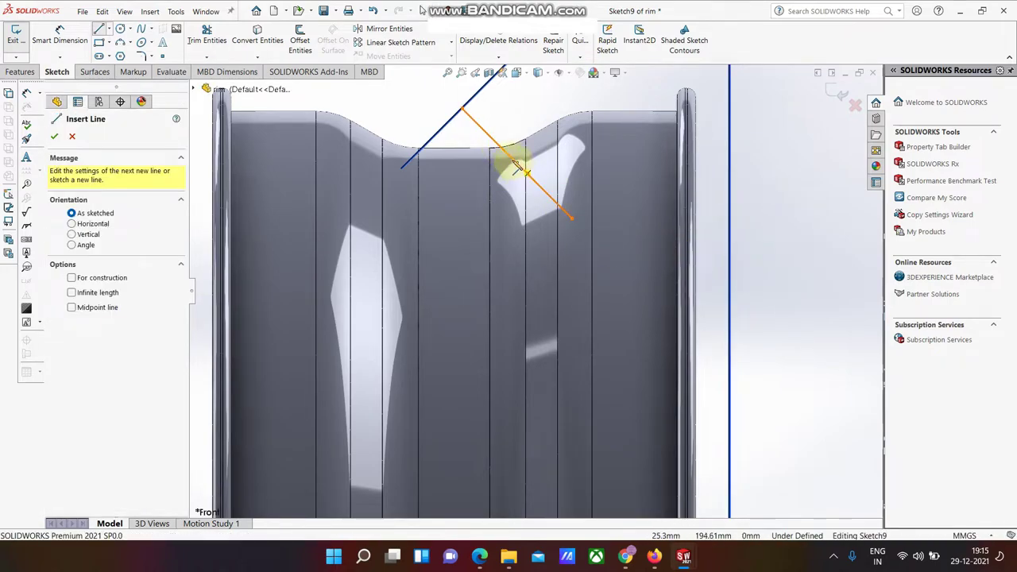
click(518, 165)
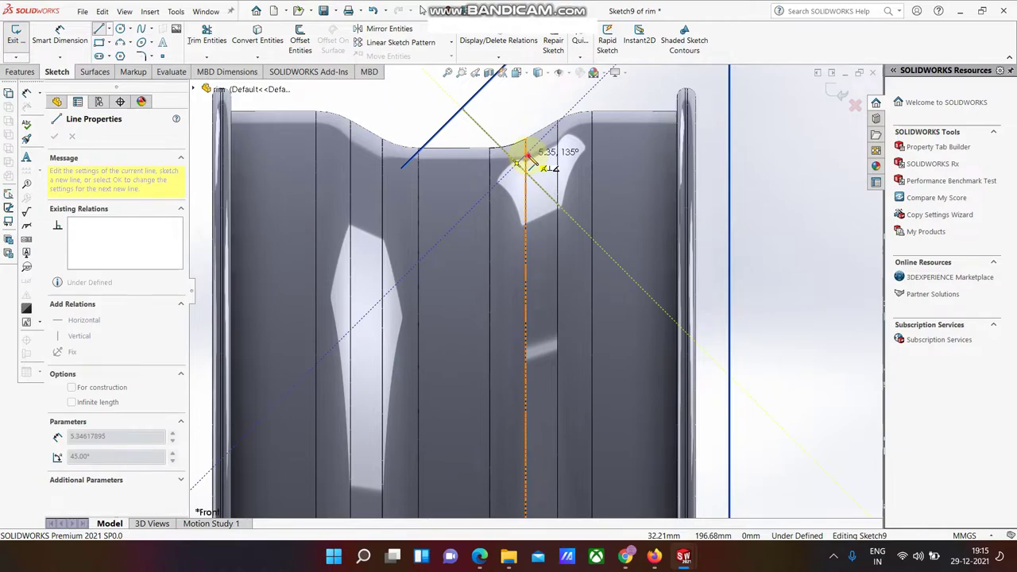
click(528, 158)
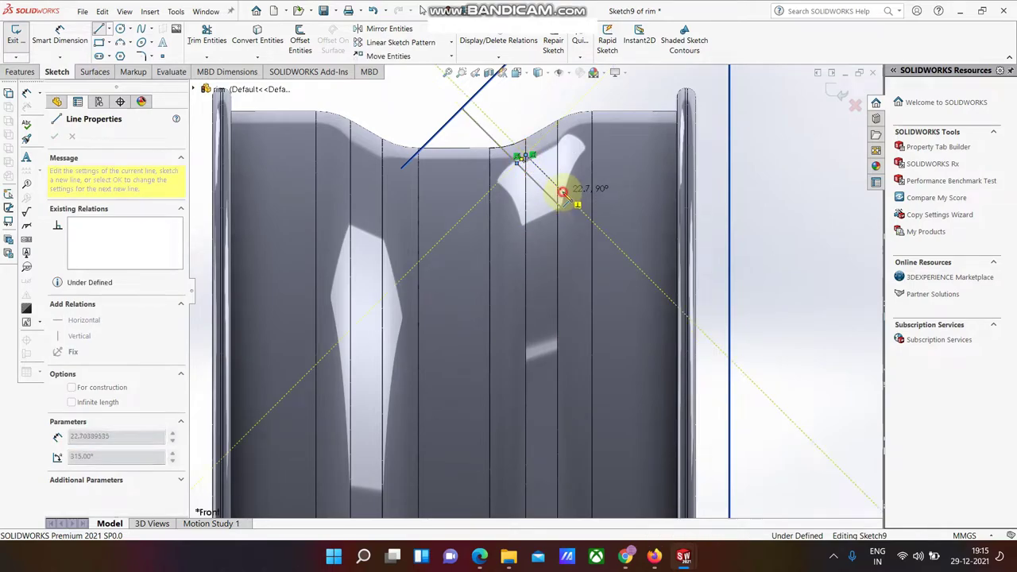
click(562, 193)
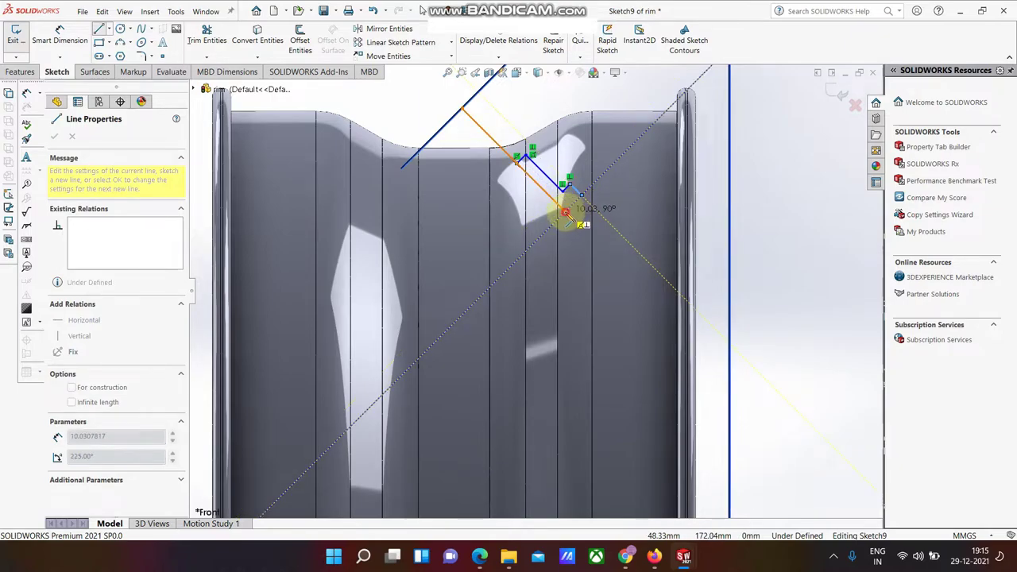
click(564, 212)
right_click(564, 212)
click(602, 218)
scroll(556, 199, down, 2)
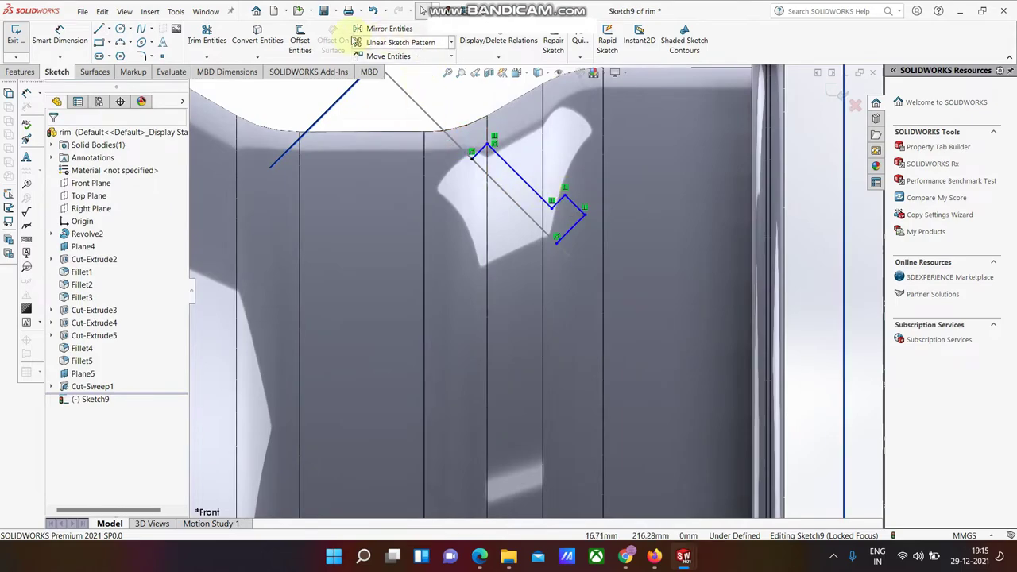
Step: Offset the line chain by 20 mm
click(308, 51)
click(512, 164)
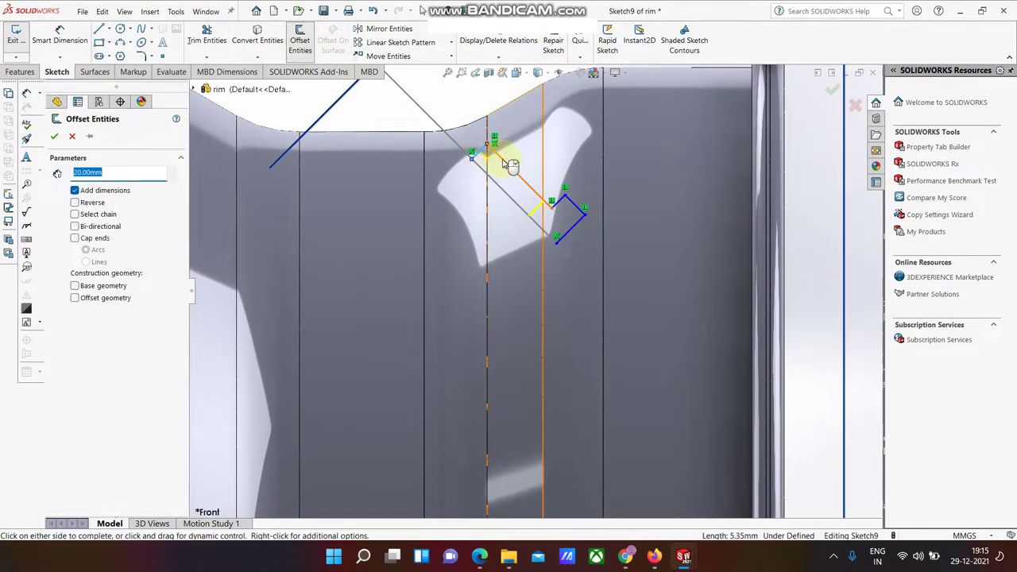
click(578, 209)
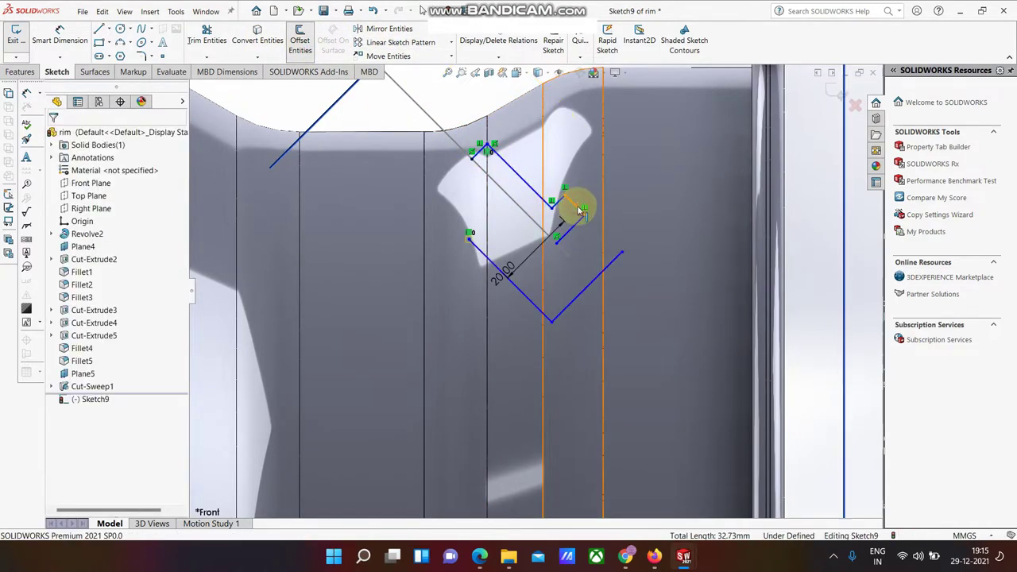
click(580, 225)
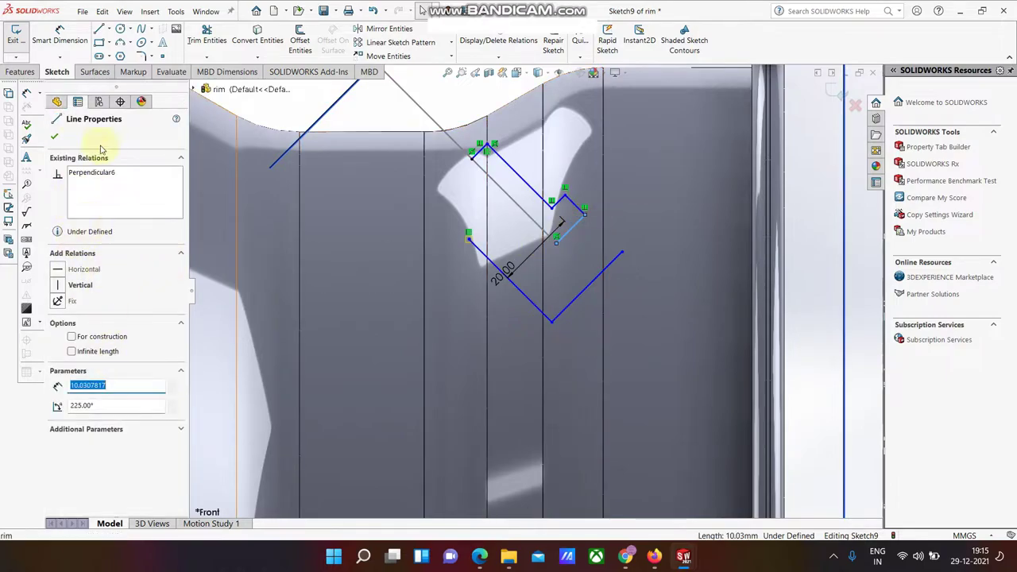
key(Escape)
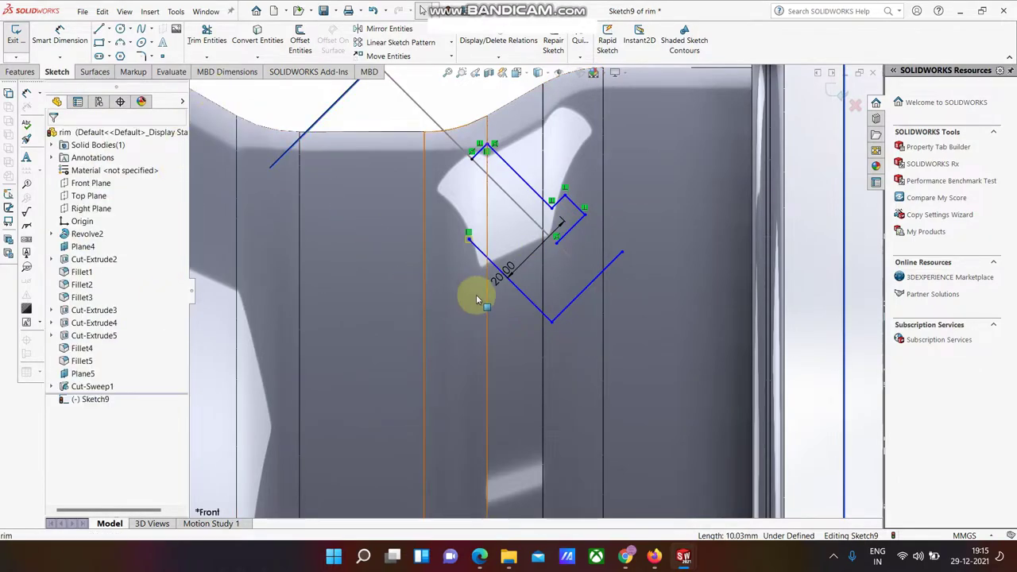
Step: Trim away the offset copy and delete the leftover lower segment
scroll(424, 235, up, 2)
right_drag(580, 126, 438, 162)
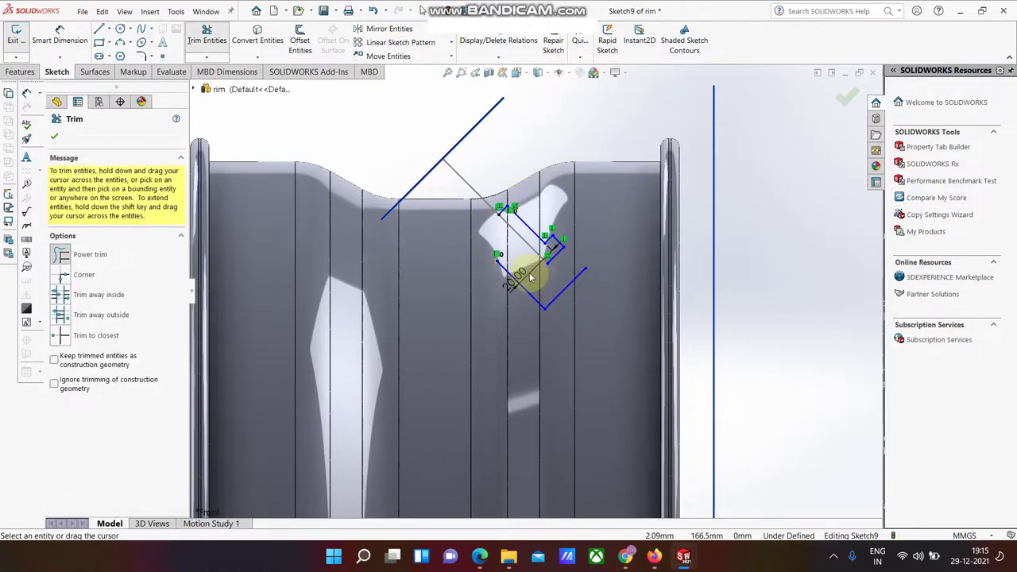
drag(585, 295, 457, 189)
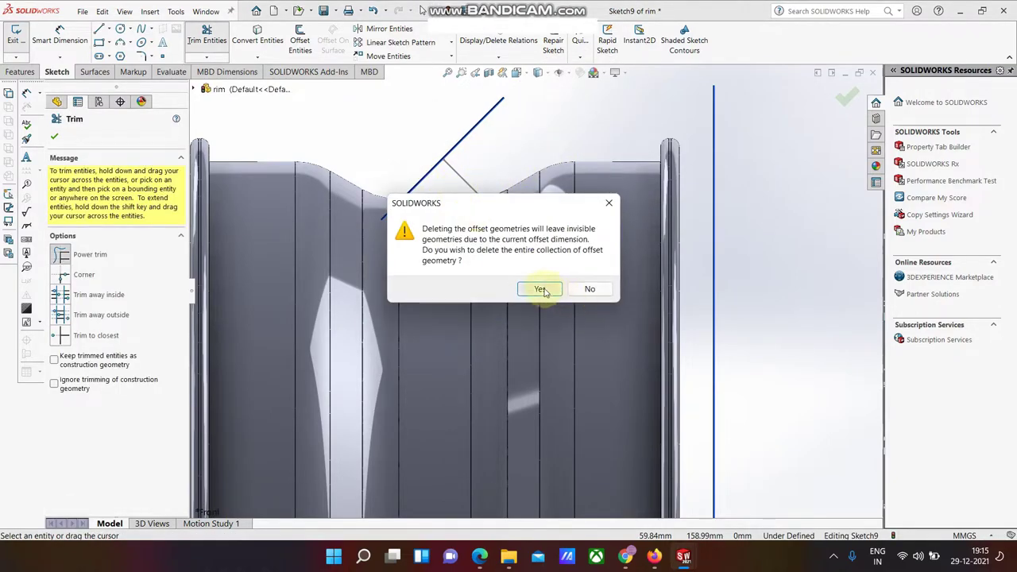
click(587, 291)
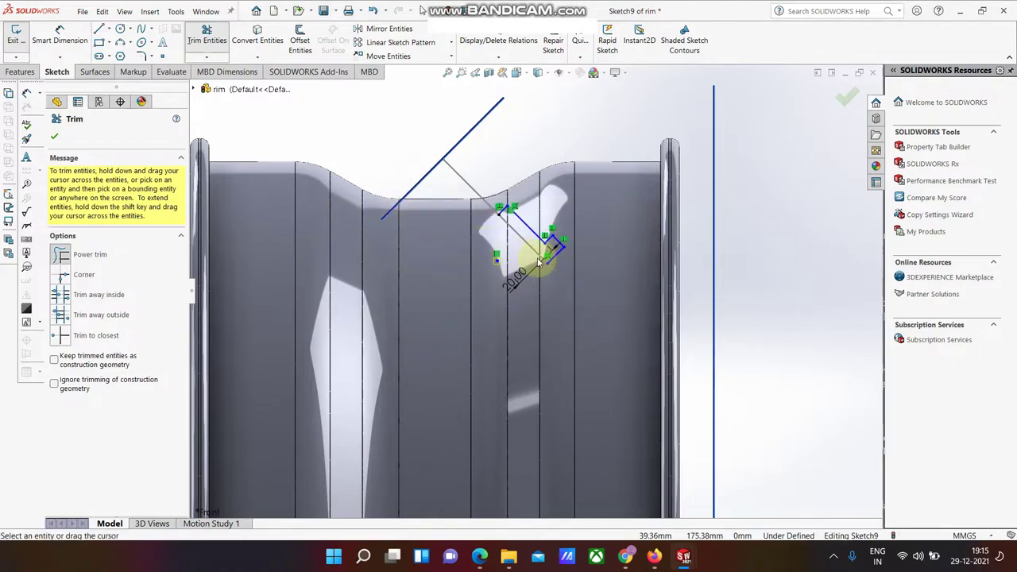
scroll(465, 270, down, 3)
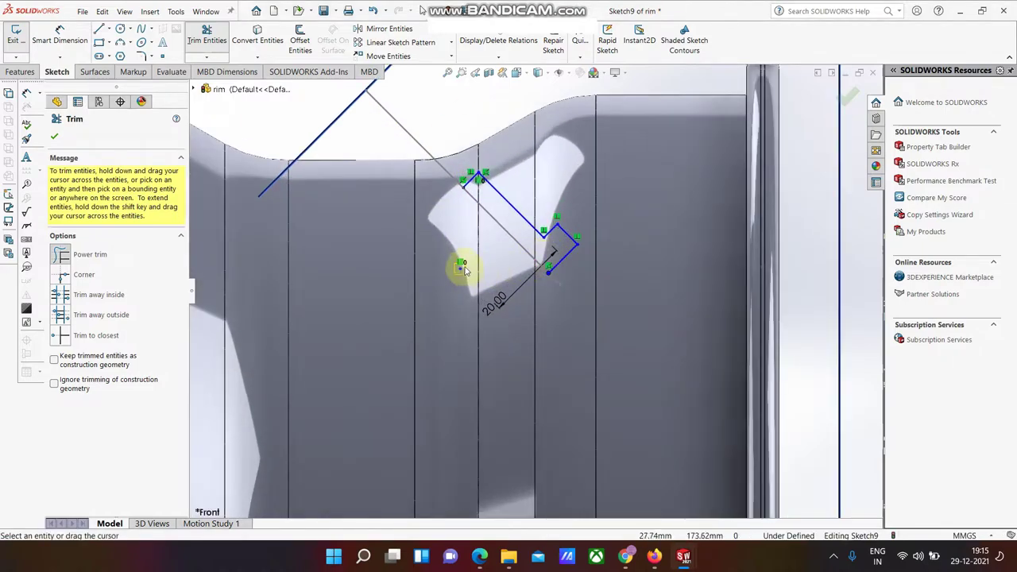
key(Escape)
click(527, 316)
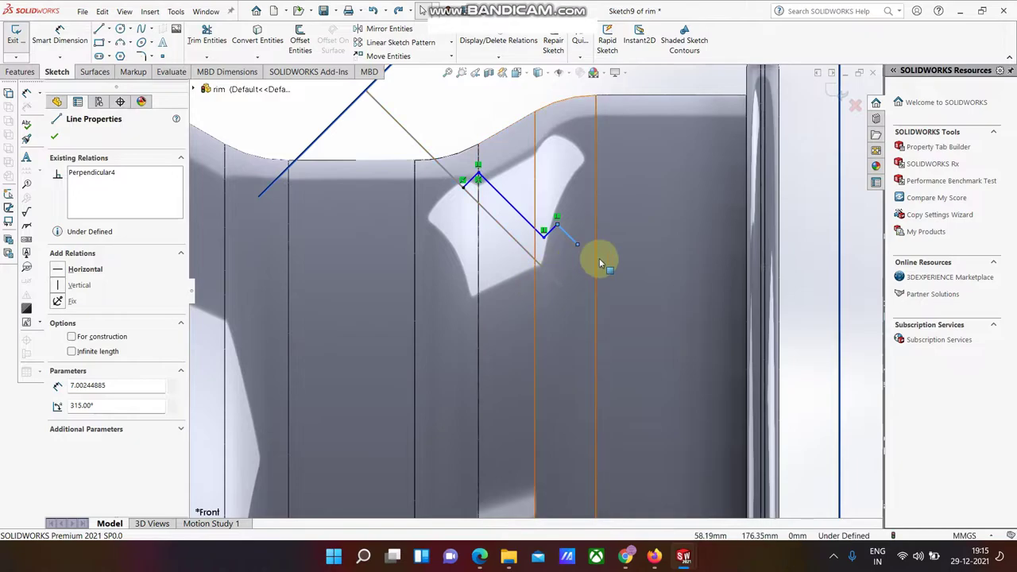
key(l)
Step: Add a short perpendicular end segment to the line chain
click(574, 236)
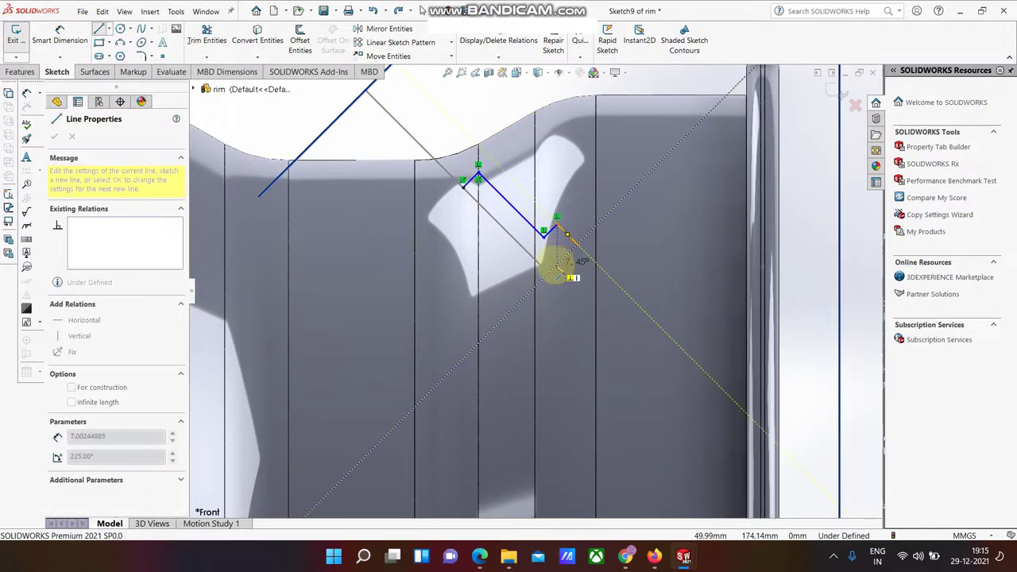
right_click(577, 272)
click(578, 272)
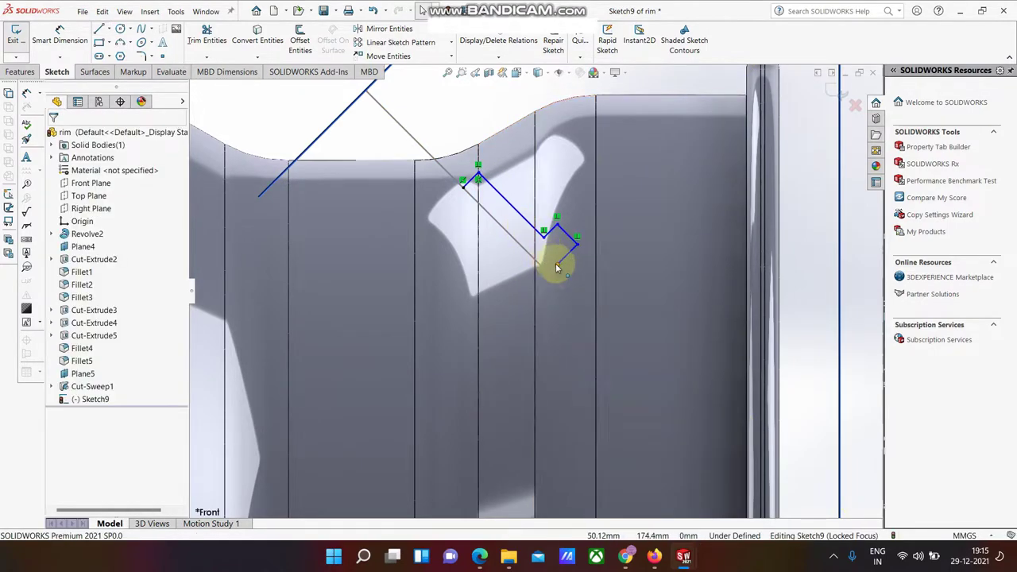
click(547, 269)
Step: Offset the profile chain and its end segment by 1 mm
click(476, 103)
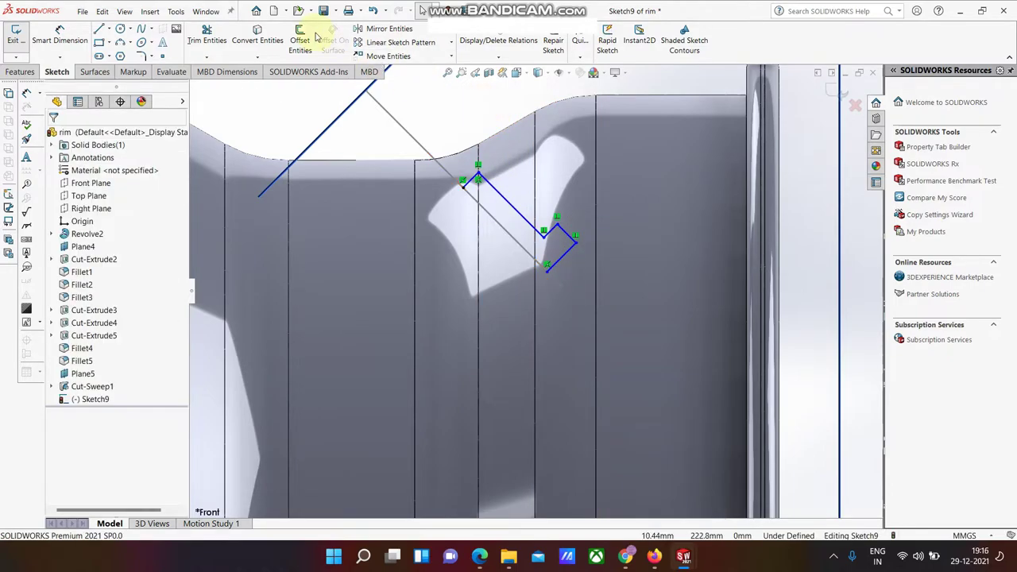
click(299, 35)
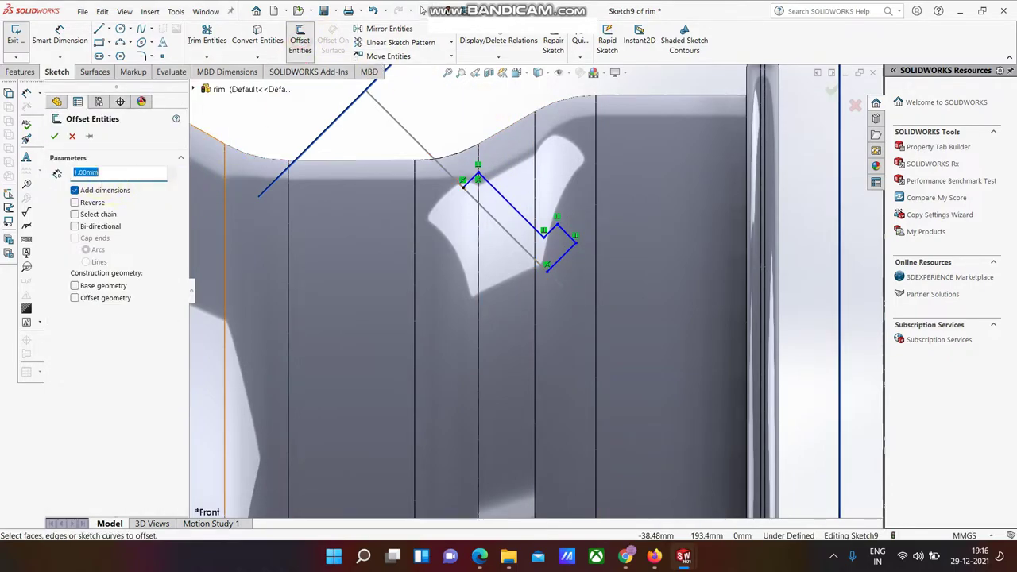
click(470, 180)
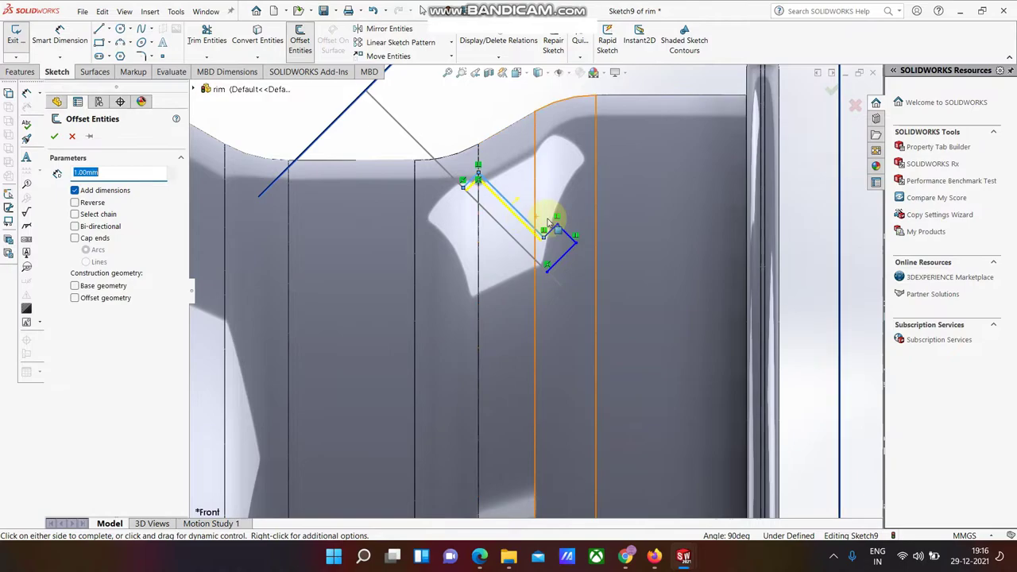
click(572, 258)
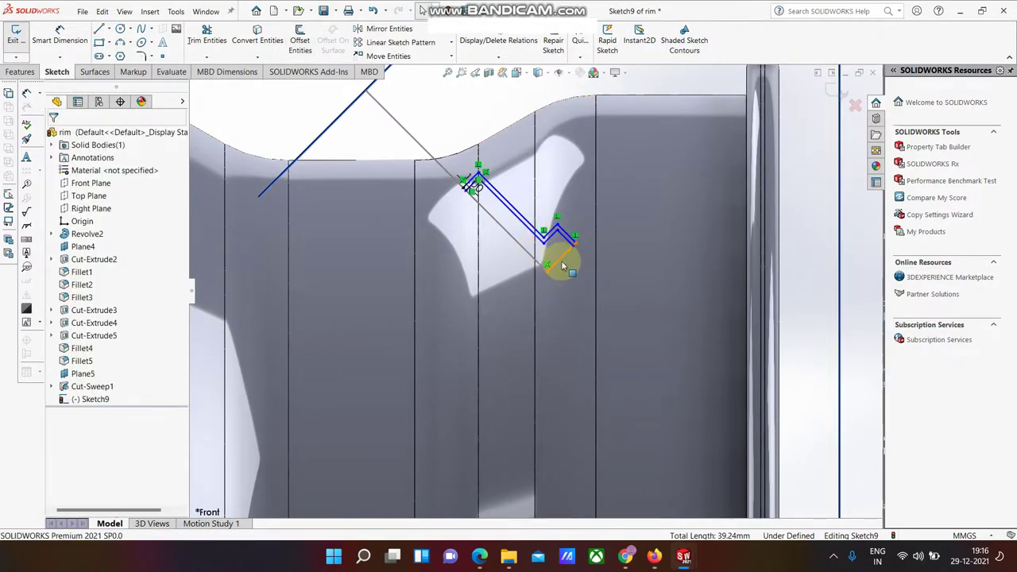
click(314, 49)
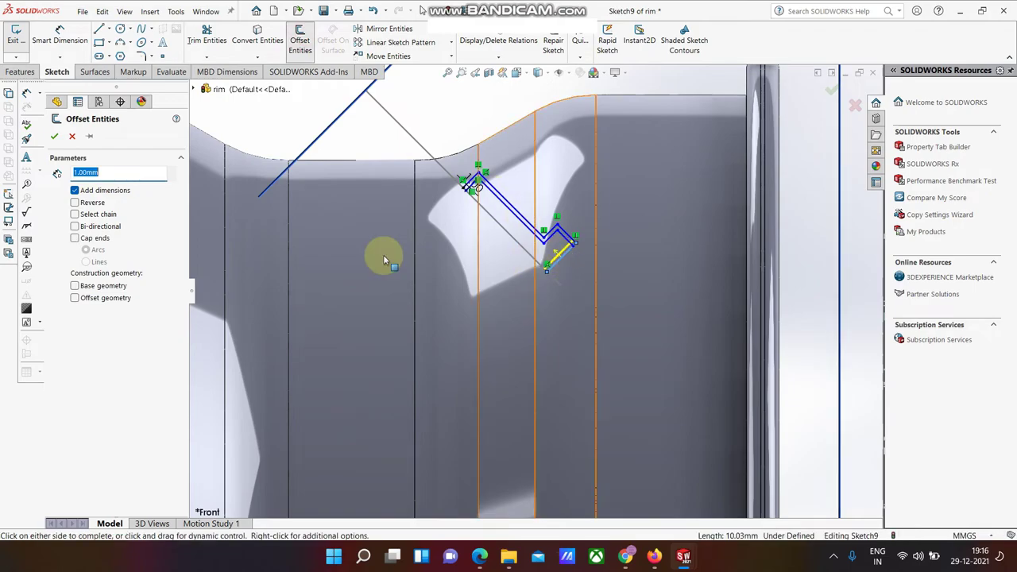
click(54, 137)
Step: Close the double-lined profile with a short line at its lower end and zoom out
scroll(555, 286, down, 5)
right_drag(670, 238, 624, 263)
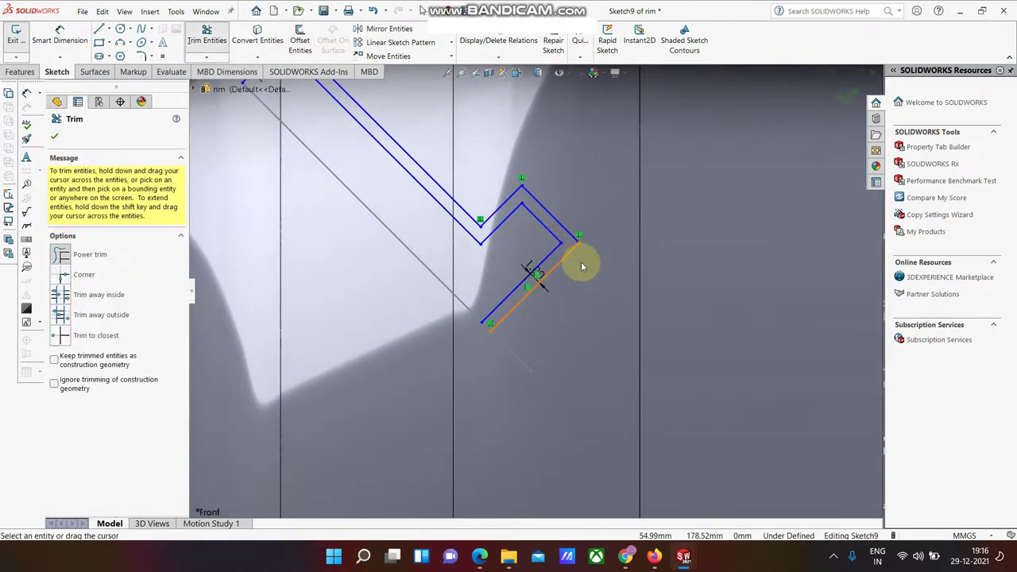
scroll(582, 267, up, 3)
key(l)
click(506, 308)
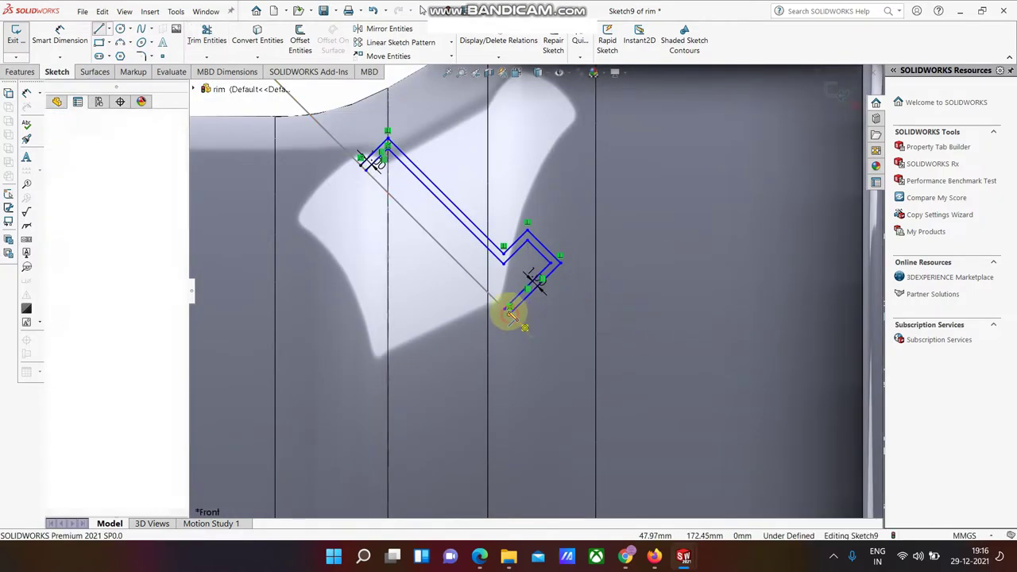
right_click(521, 310)
right_drag(407, 206, 336, 170)
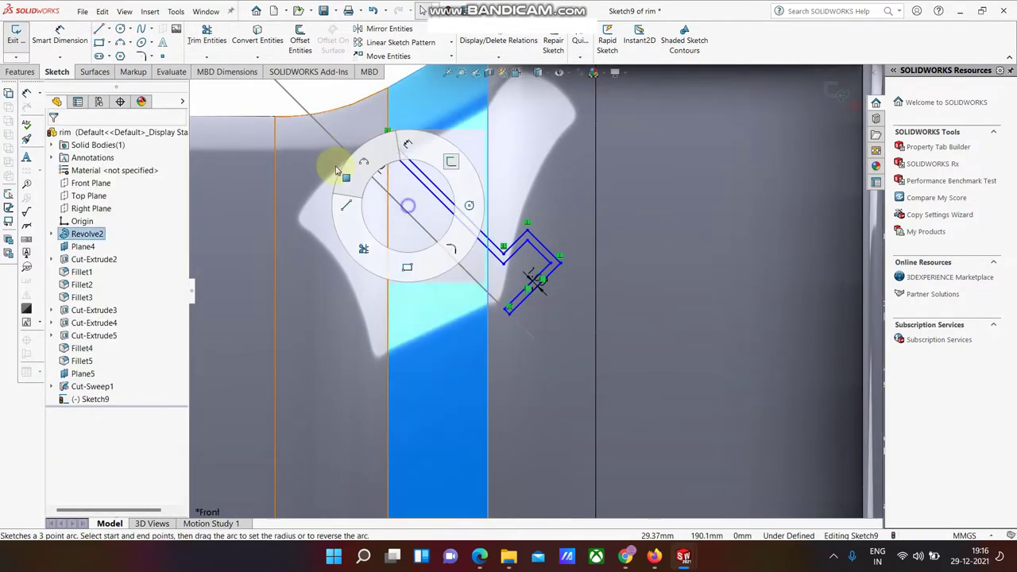
right_click(363, 168)
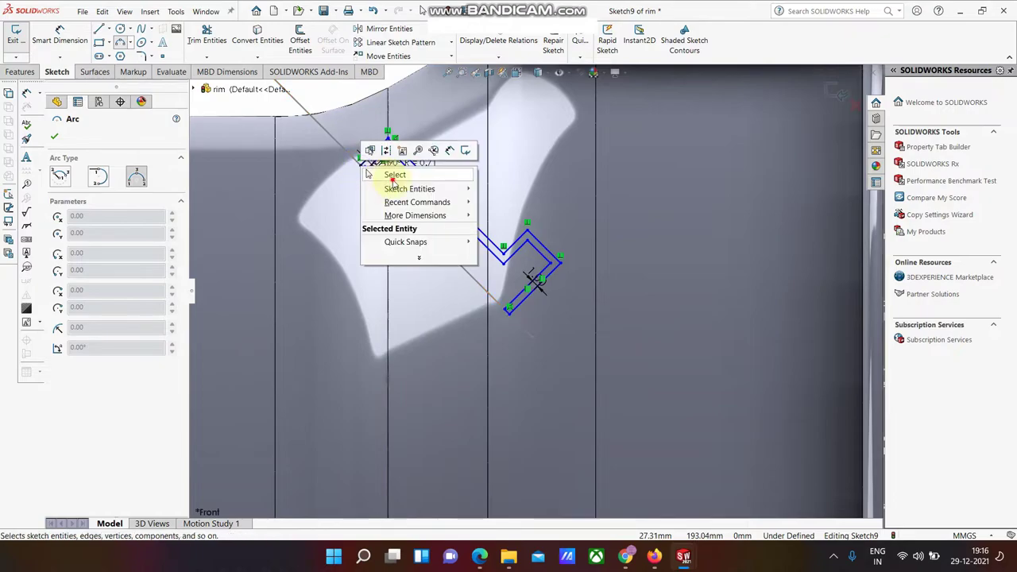
click(397, 186)
scroll(502, 293, up, 2)
scroll(515, 335, up, 2)
scroll(495, 282, up, 2)
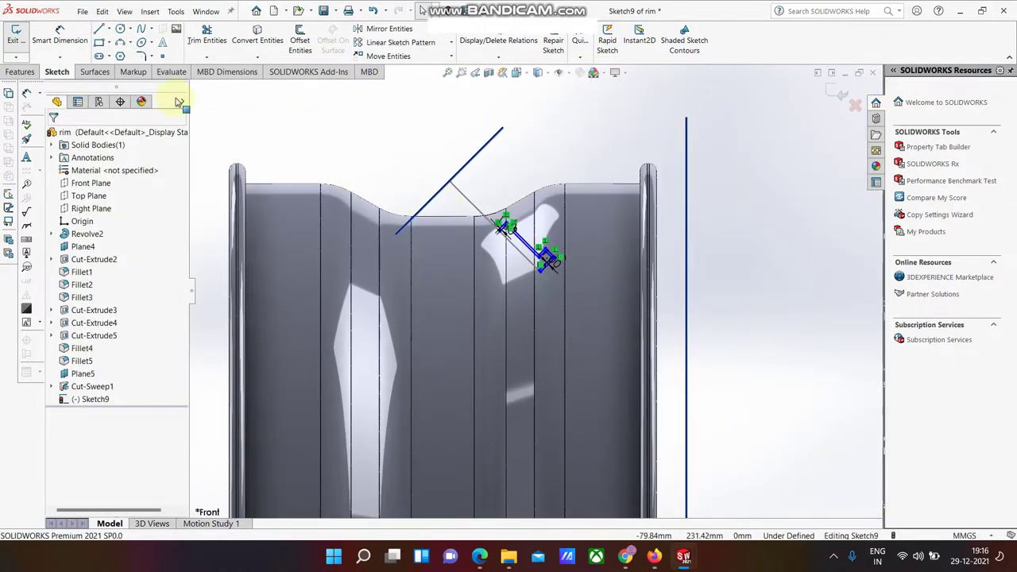
click(21, 71)
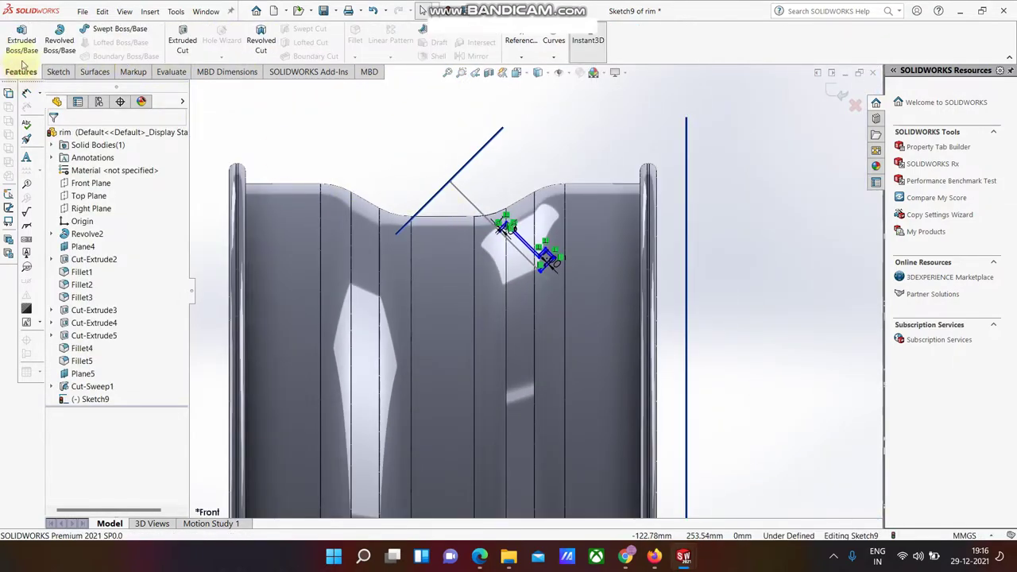
Step: Revolve Sketch9 360° about Sketch7's slanted line into the Revolve3 valve stem
click(64, 43)
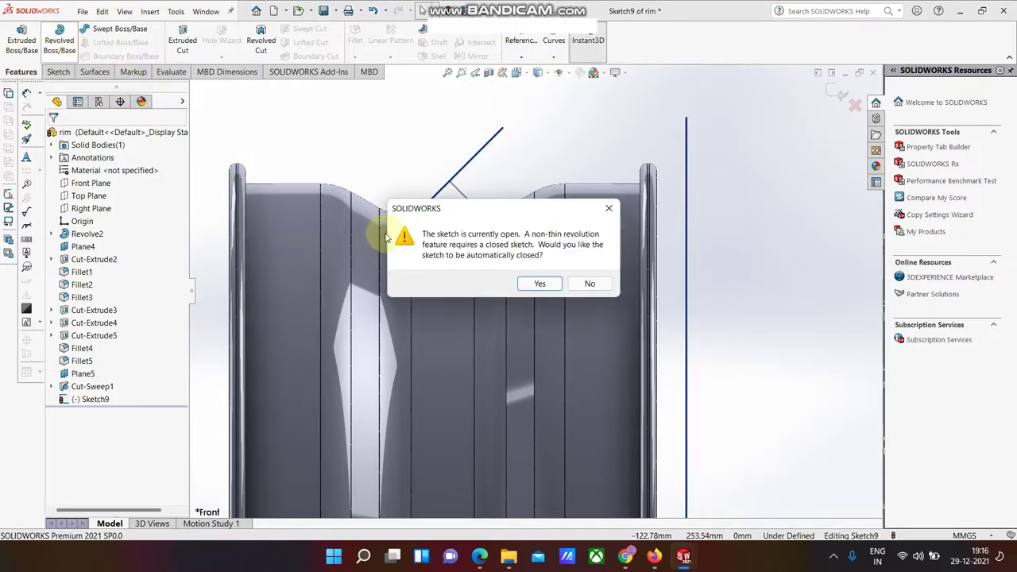
click(532, 284)
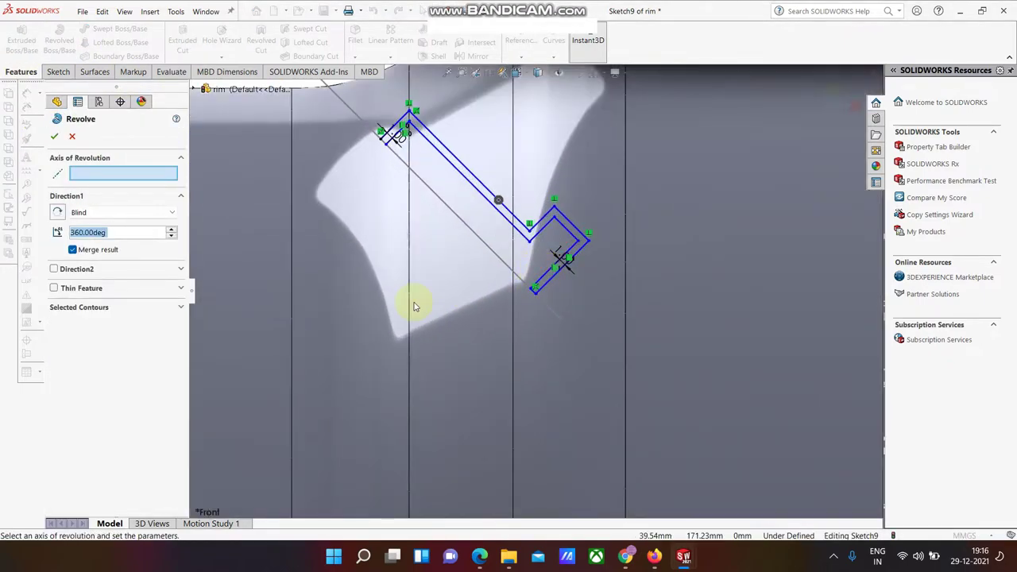
click(110, 173)
click(435, 198)
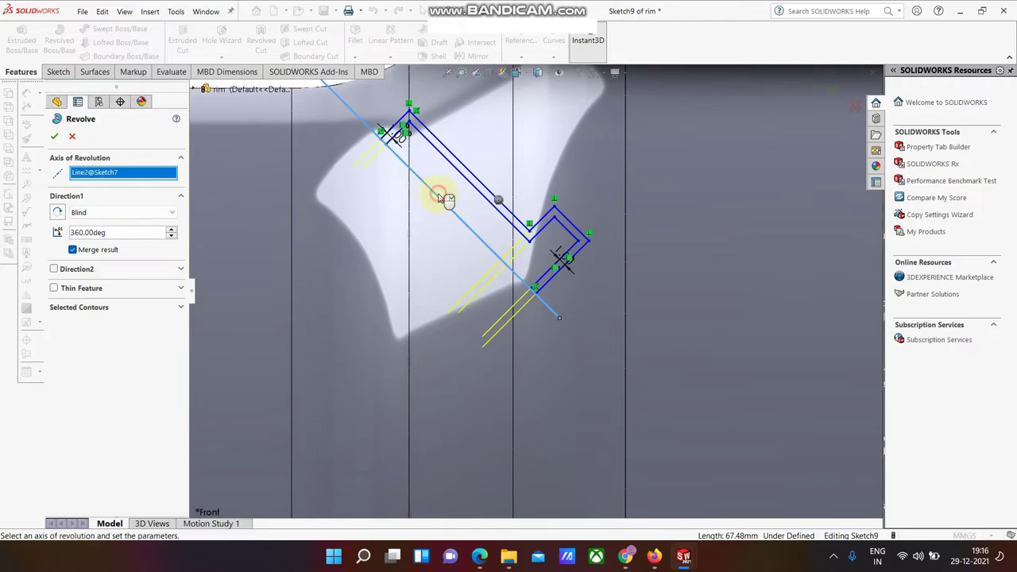
middle_drag(450, 212, 622, 296)
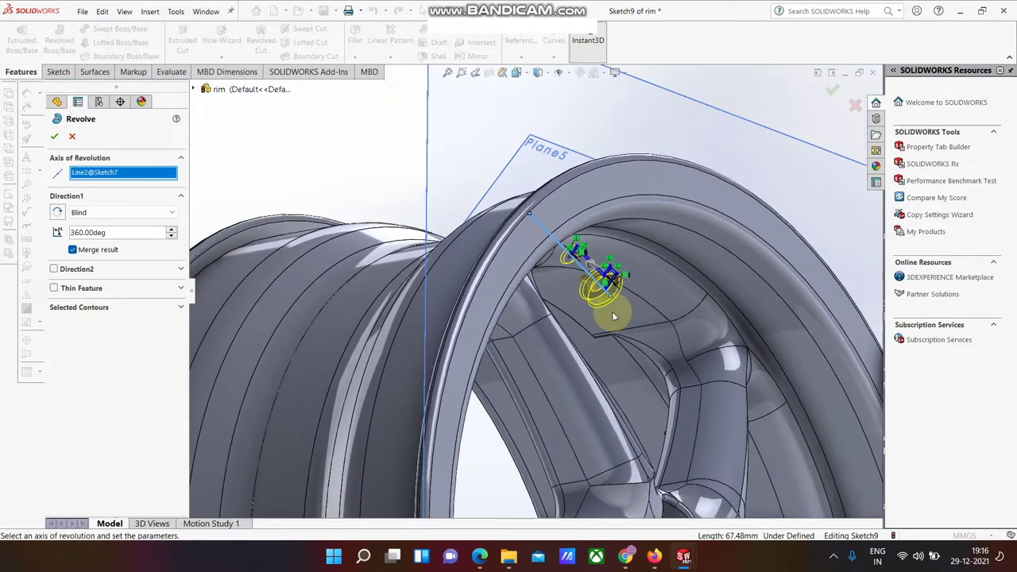
middle_drag(622, 296, 609, 309)
click(57, 141)
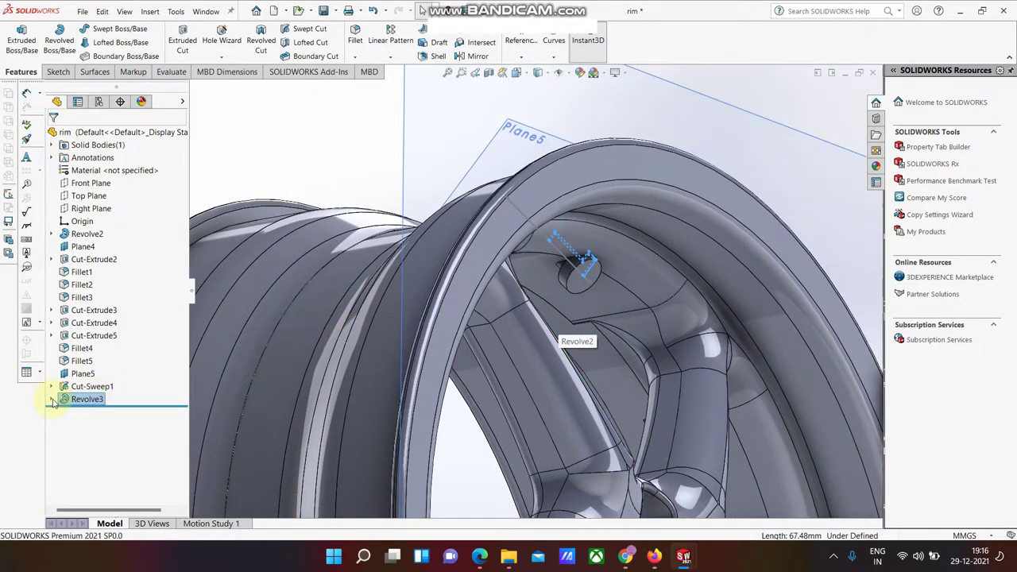
click(50, 400)
Step: Open Sketch9 for editing and view the valve-stem profile face-on
right_click(99, 411)
click(106, 350)
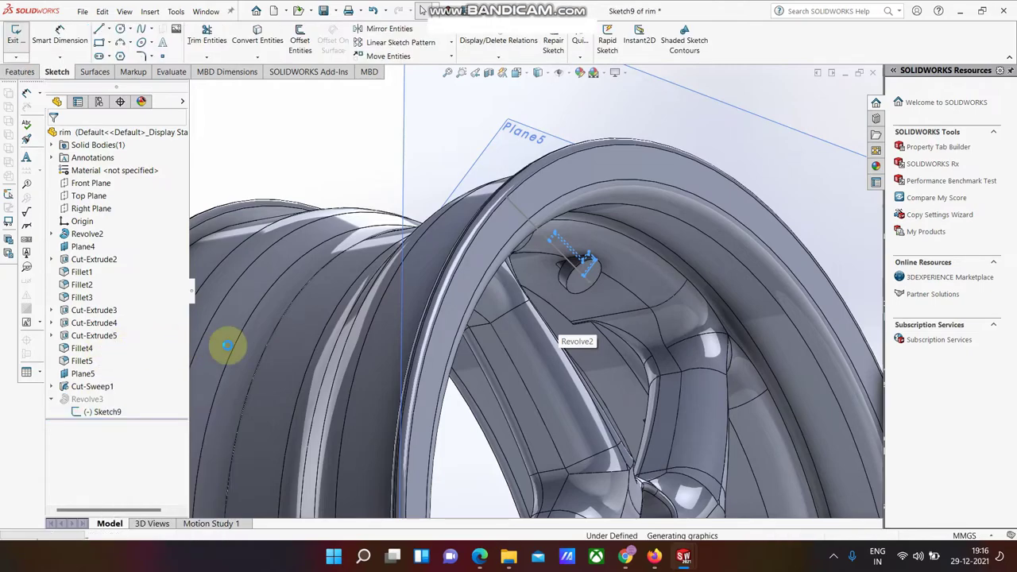
middle_drag(567, 249, 647, 272)
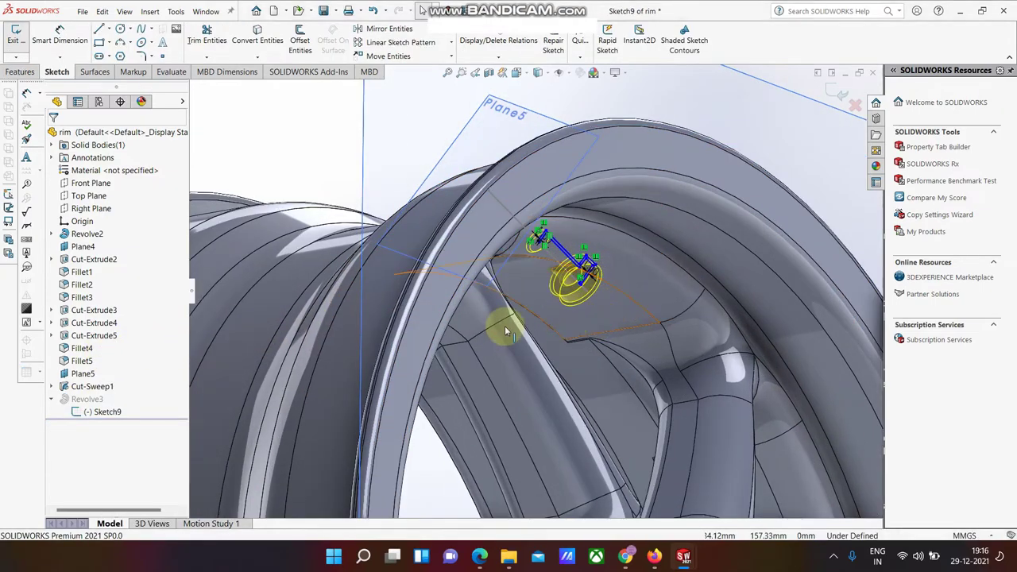
middle_drag(497, 323, 529, 332)
right_click(107, 412)
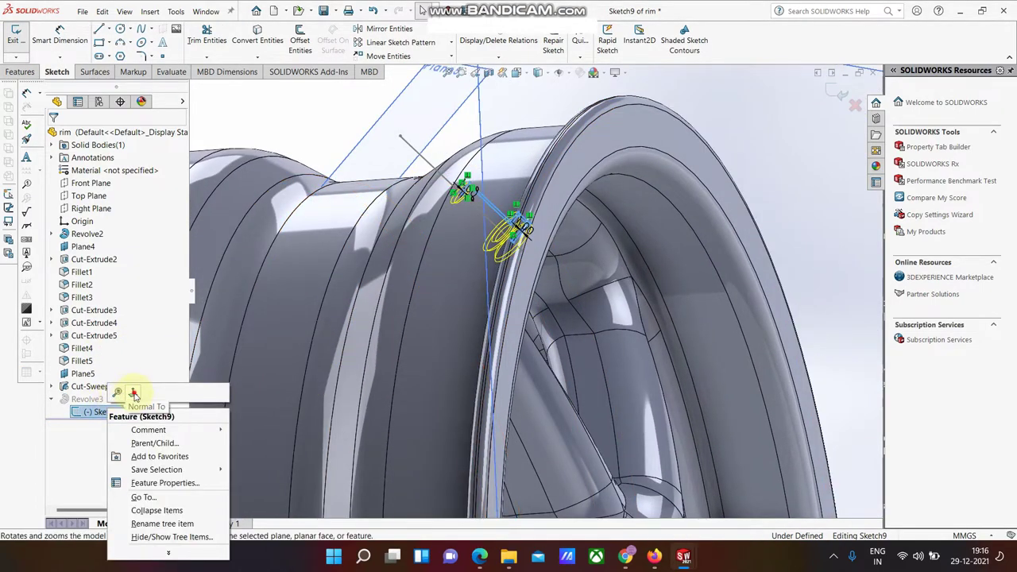
click(132, 392)
right_drag(526, 290, 567, 148)
scroll(560, 174, down, 3)
scroll(548, 194, down, 3)
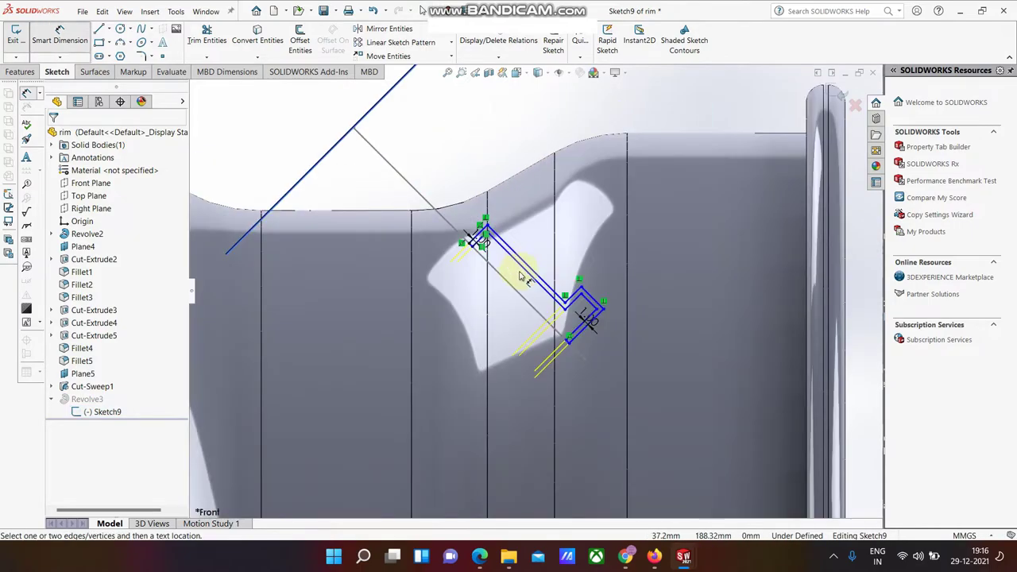
scroll(554, 290, down, 2)
Step: Dimension the slot's long edge at 30 mm and its short end at 5 mm
click(563, 269)
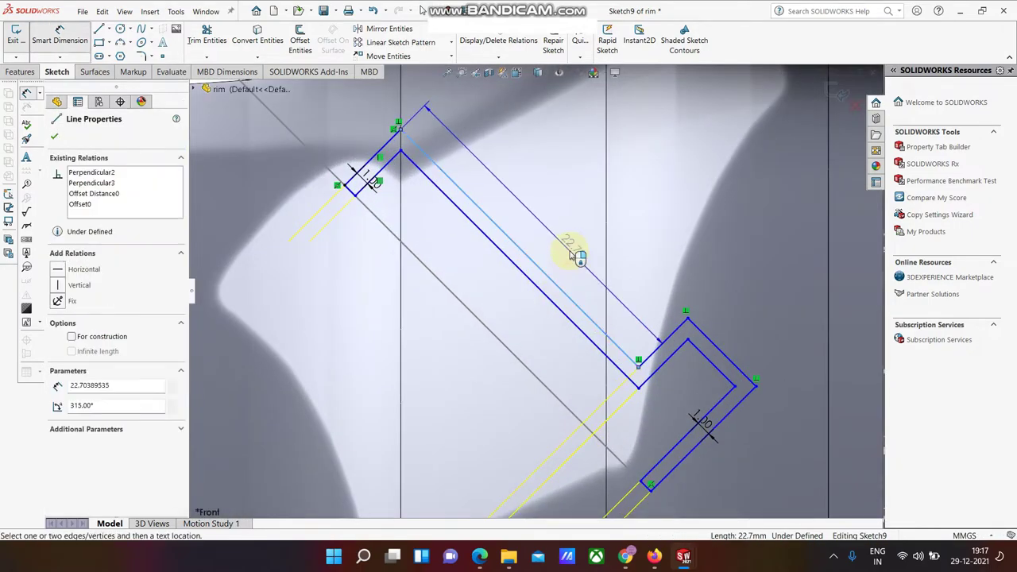
click(561, 248)
text(30)
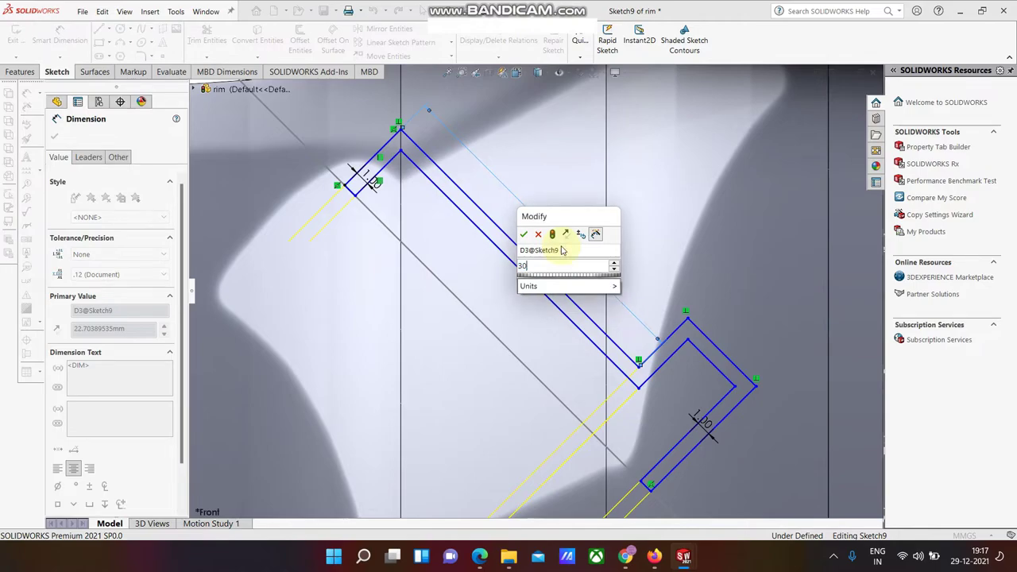
key(Return)
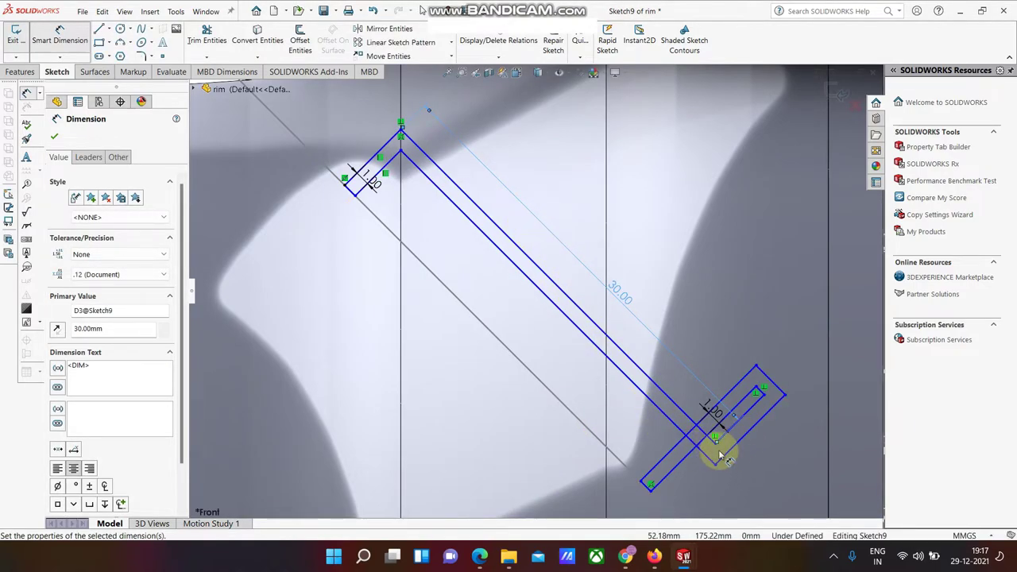
click(750, 412)
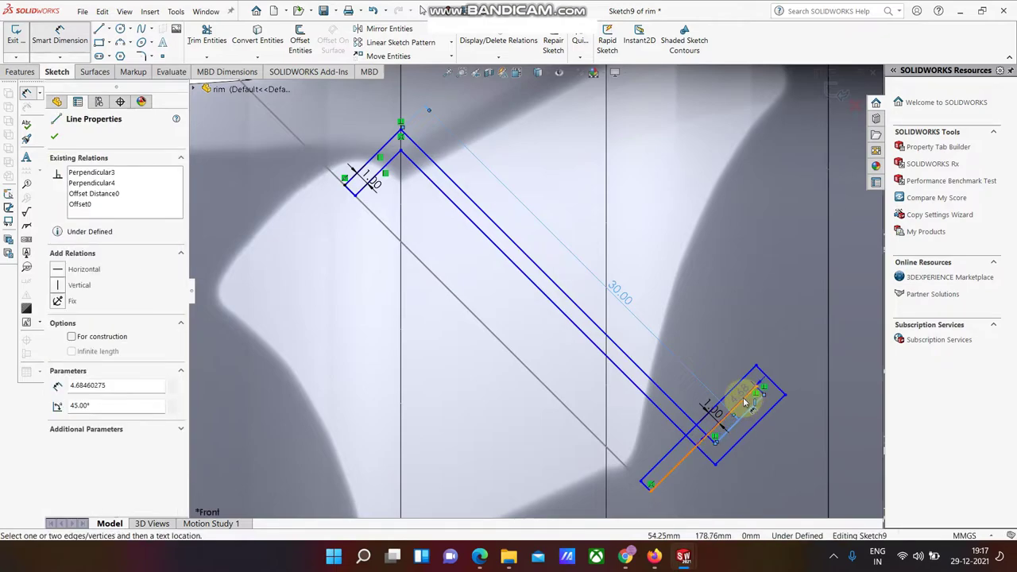
click(783, 386)
click(794, 354)
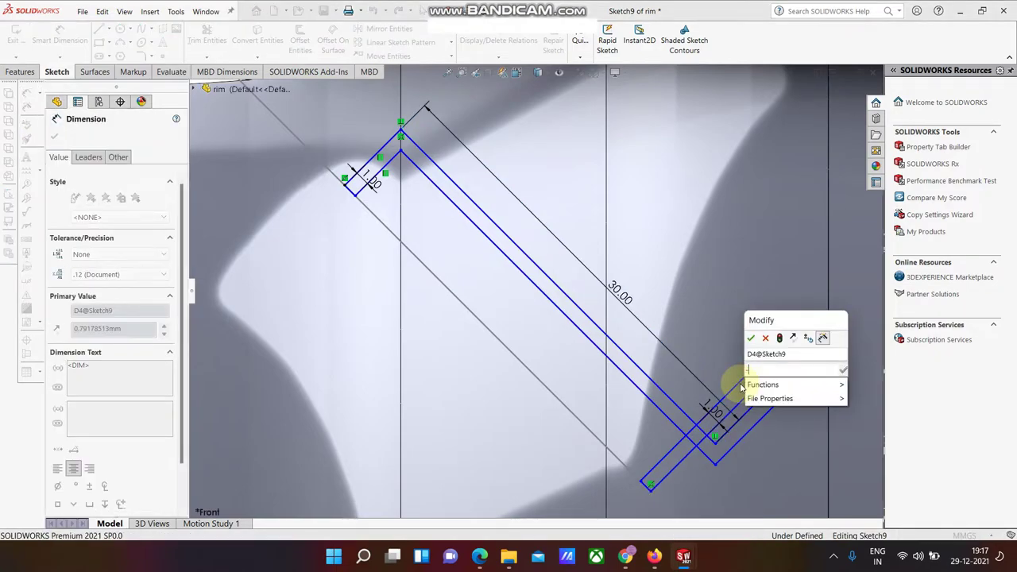
text(5)
key(Return)
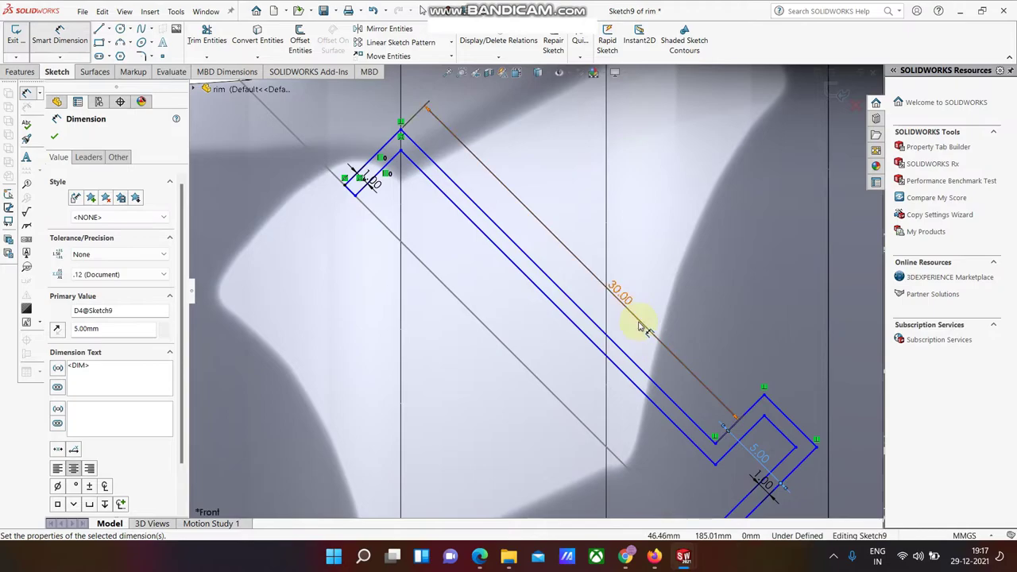
key(z)
scroll(741, 441, down, 2)
Step: Revise the dimensions to a 25 mm long side and a 4 mm end length
double_click(609, 339)
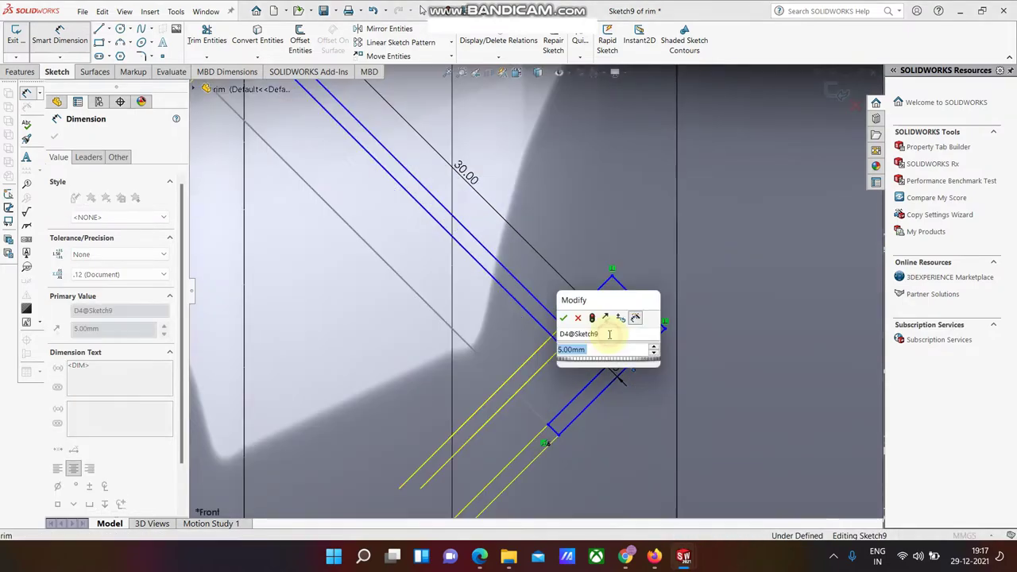
text(10)
key(Return)
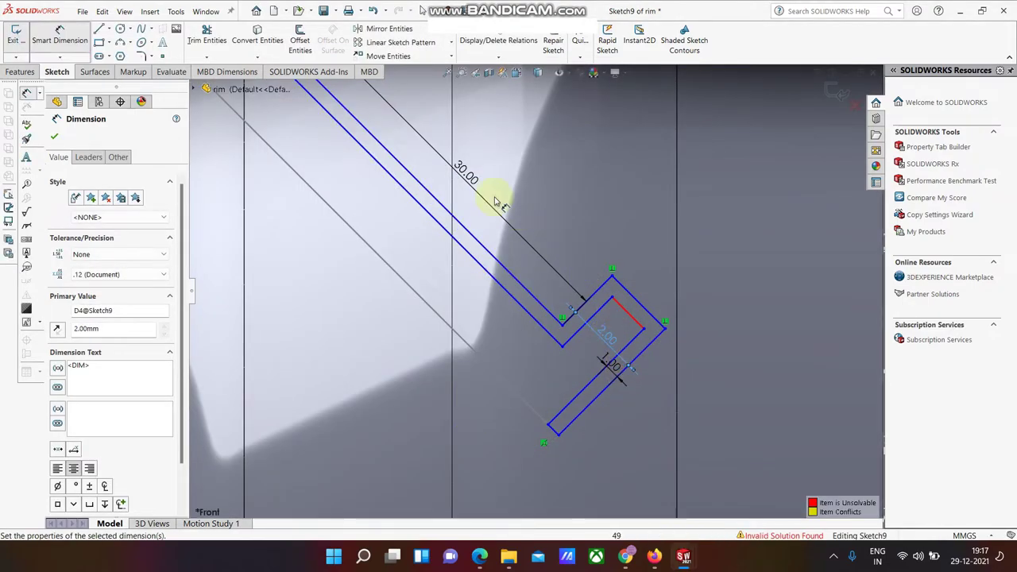
double_click(472, 177)
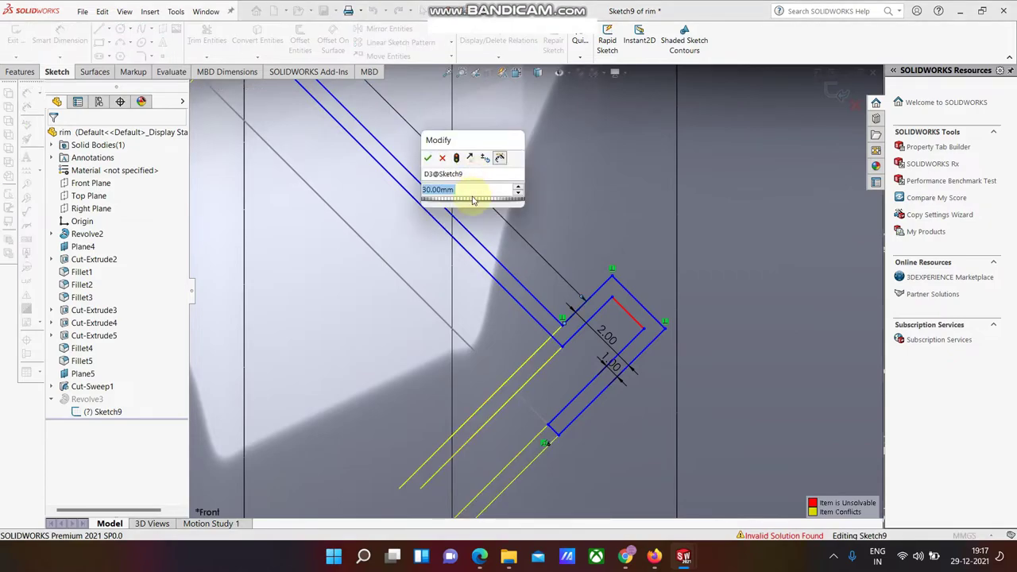
text(25)
key(Return)
double_click(612, 335)
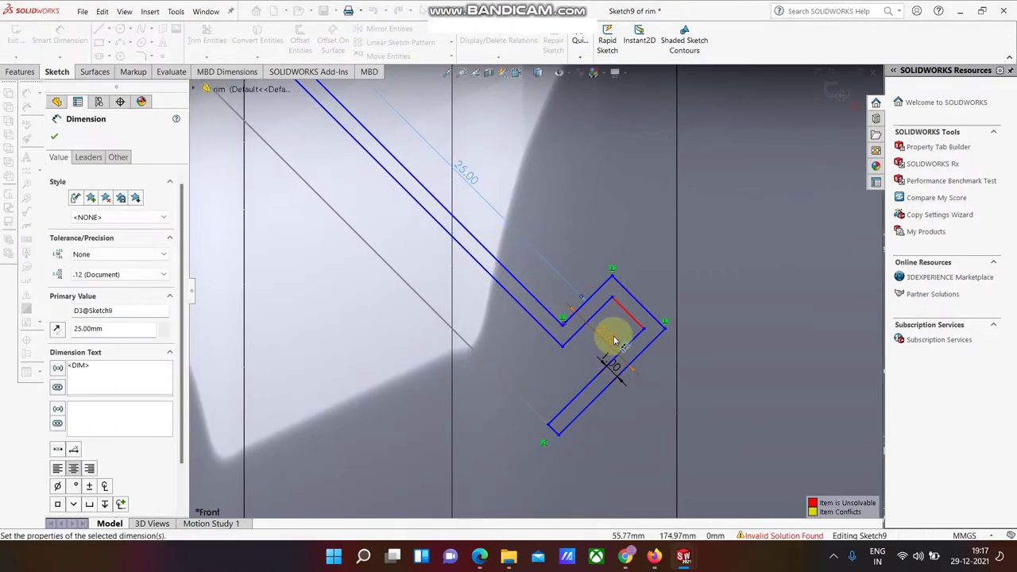
text(3)
key(Return)
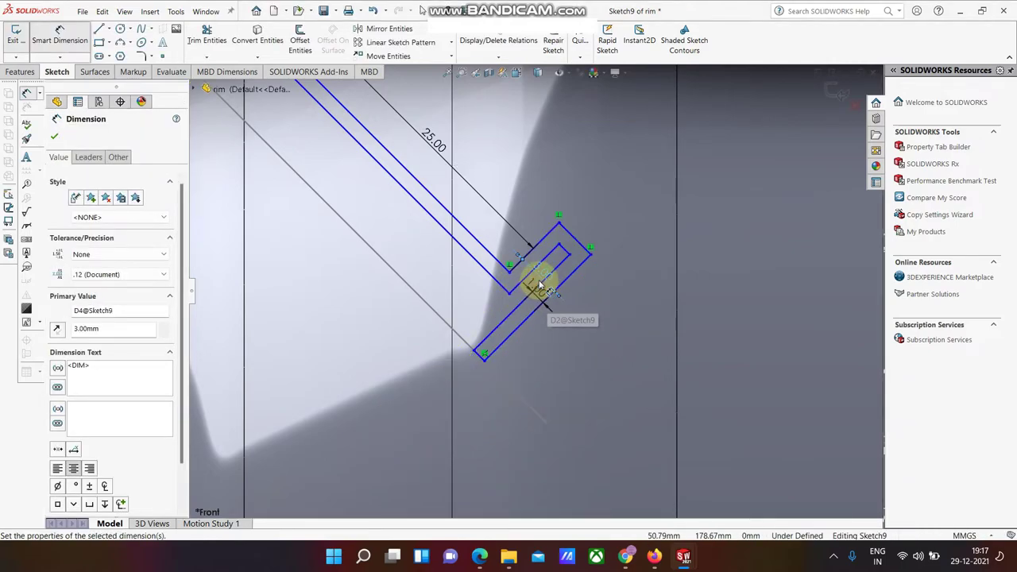
double_click(540, 279)
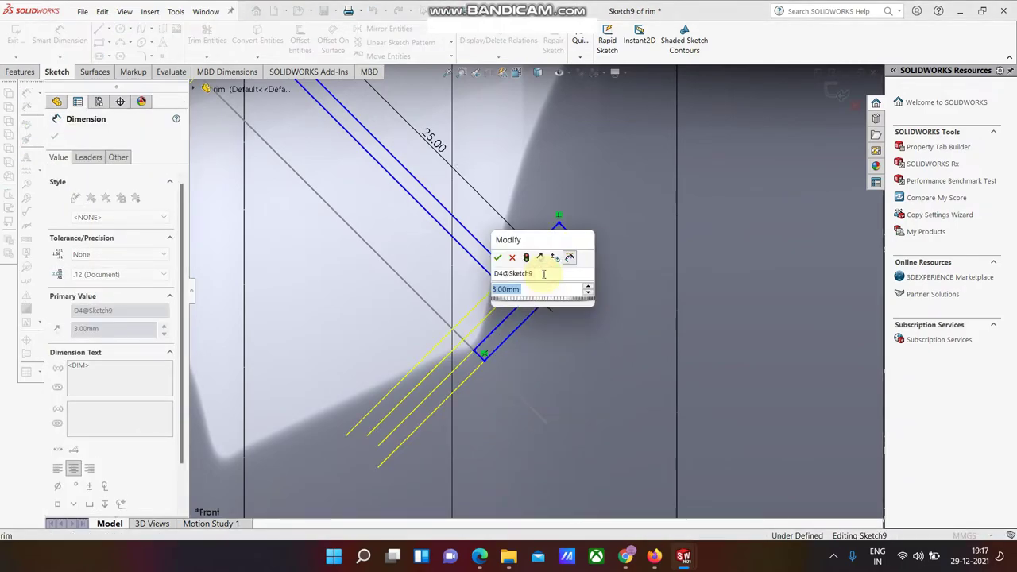
text(4)
key(Return)
scroll(445, 265, up, 3)
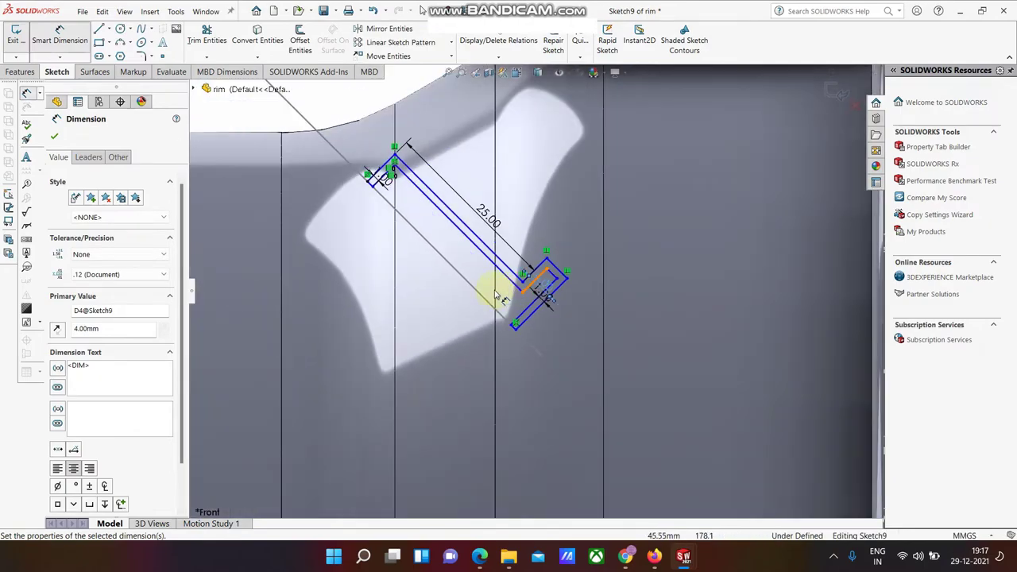
scroll(493, 296, up, 2)
Step: Exit Sketch9 so Revolve3 rebuilds with the 25 mm valve stem
click(55, 139)
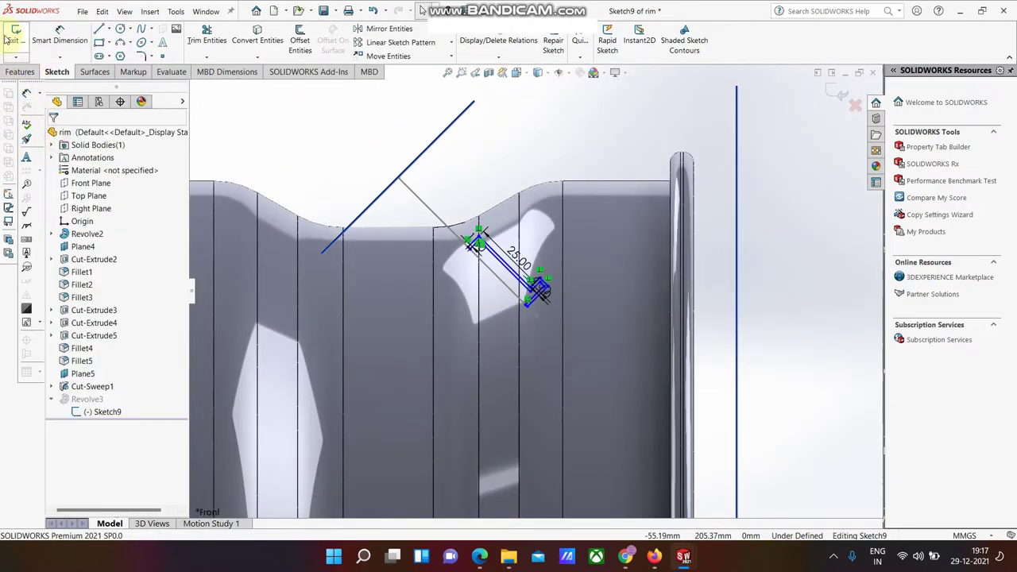
click(15, 35)
mouse_move(691, 321)
middle_down()
mouse_move(643, 295)
mouse_move(722, 347)
mouse_move(635, 320)
middle_up()
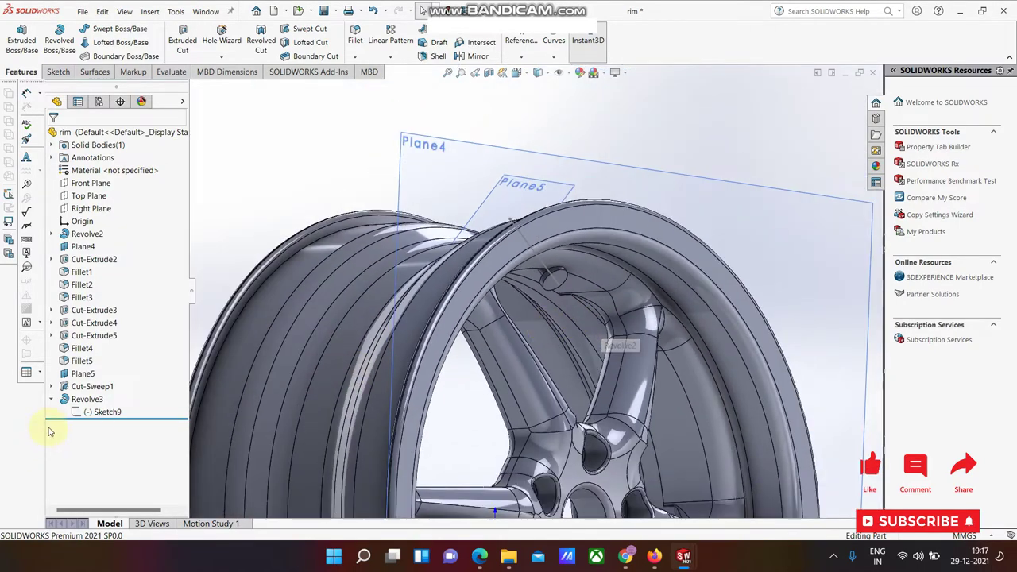
Step: Reopen Sketch9, change the long side from 25 mm to 30 mm, and rebuild Revolve3
right_click(102, 409)
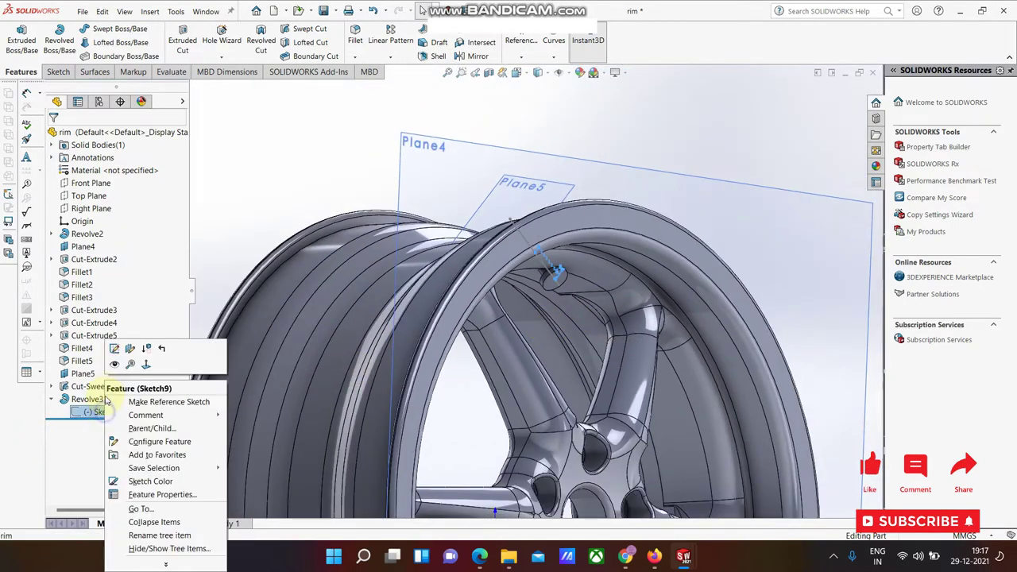
click(116, 348)
double_click(554, 252)
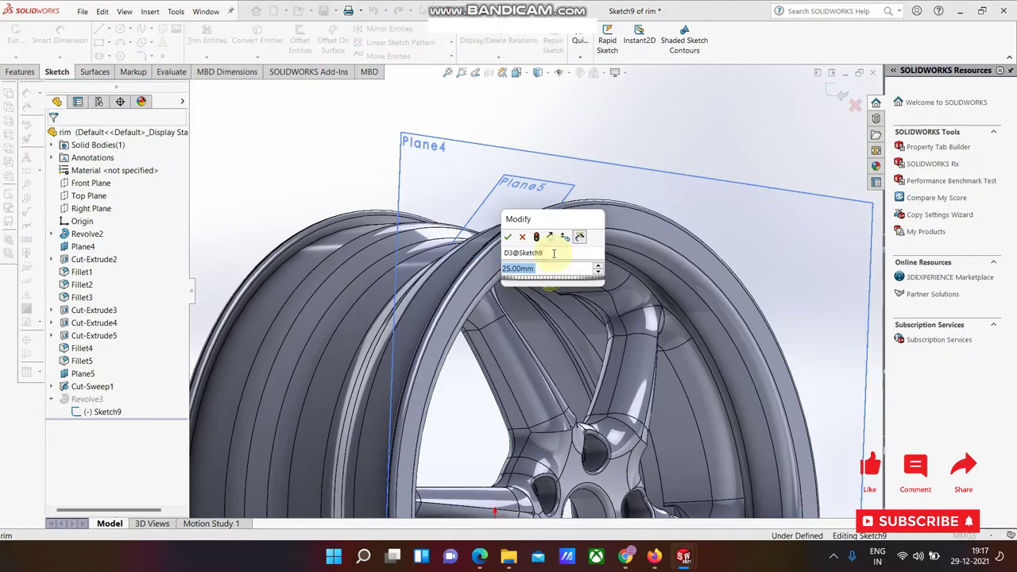
text(30)
key(Return)
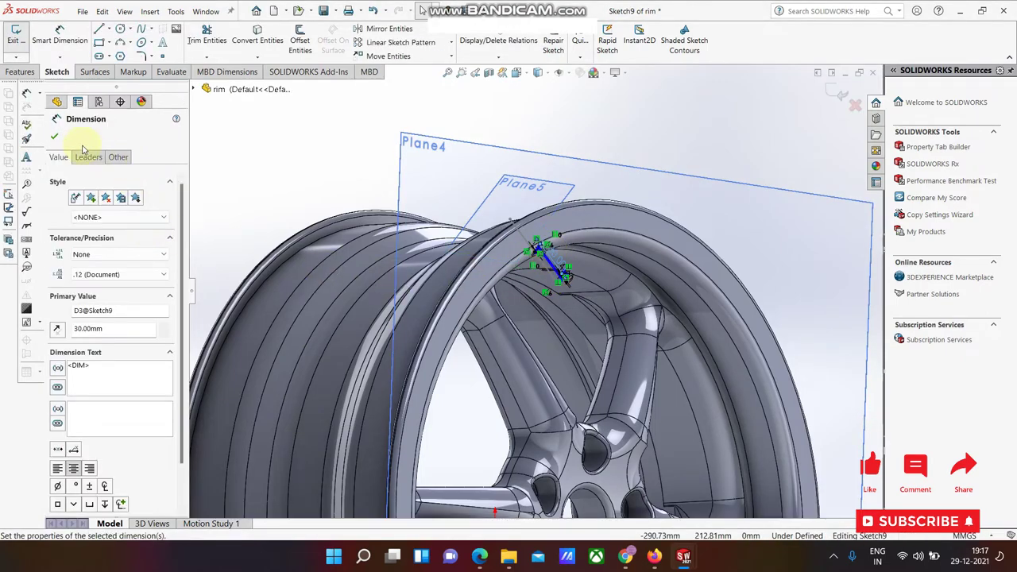
click(53, 139)
click(15, 36)
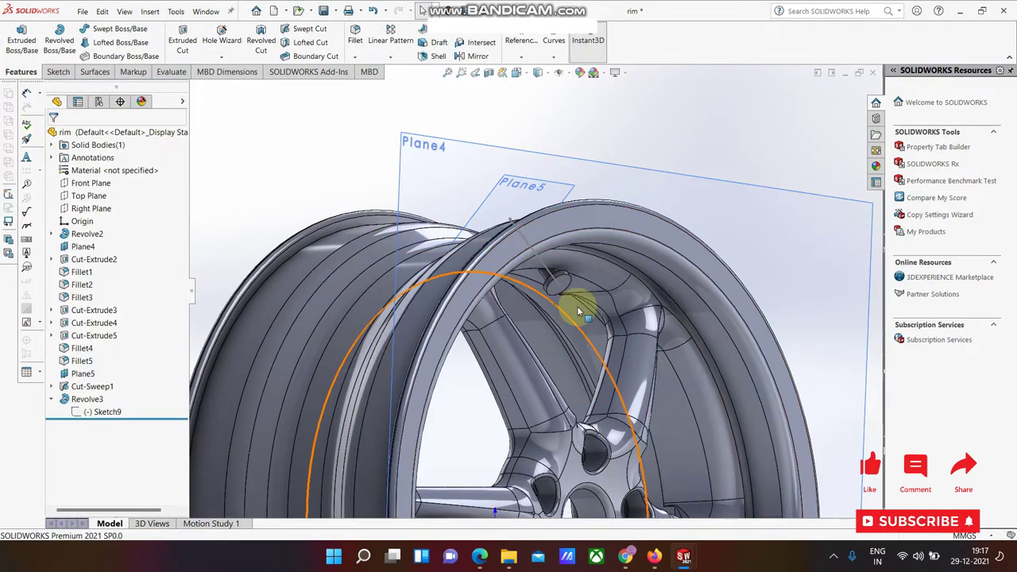
scroll(600, 310, down, 2)
scroll(600, 309, up, 3)
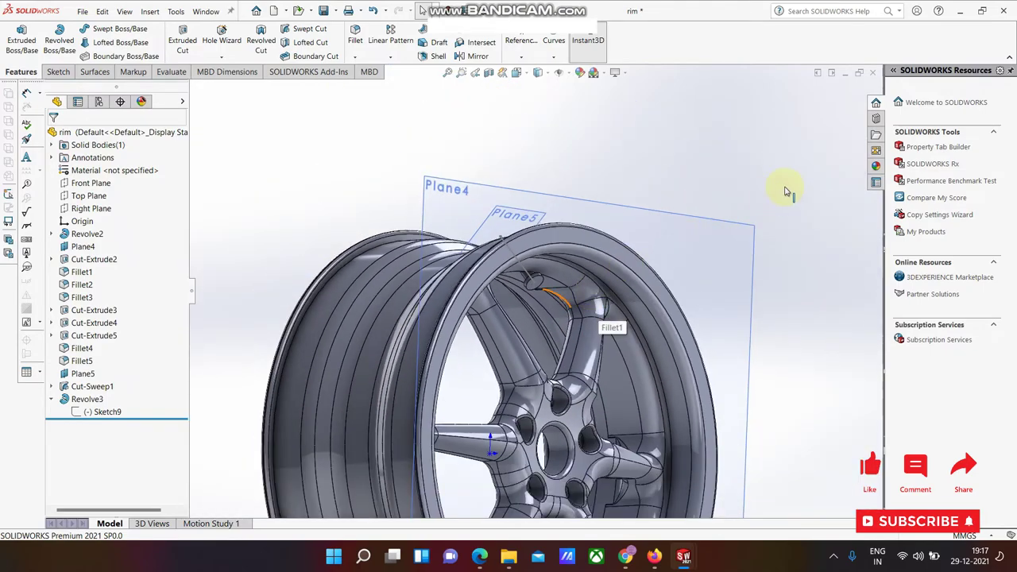
Step: Browse the appearance library to the Metal > Aluminum swatches
click(876, 166)
click(901, 109)
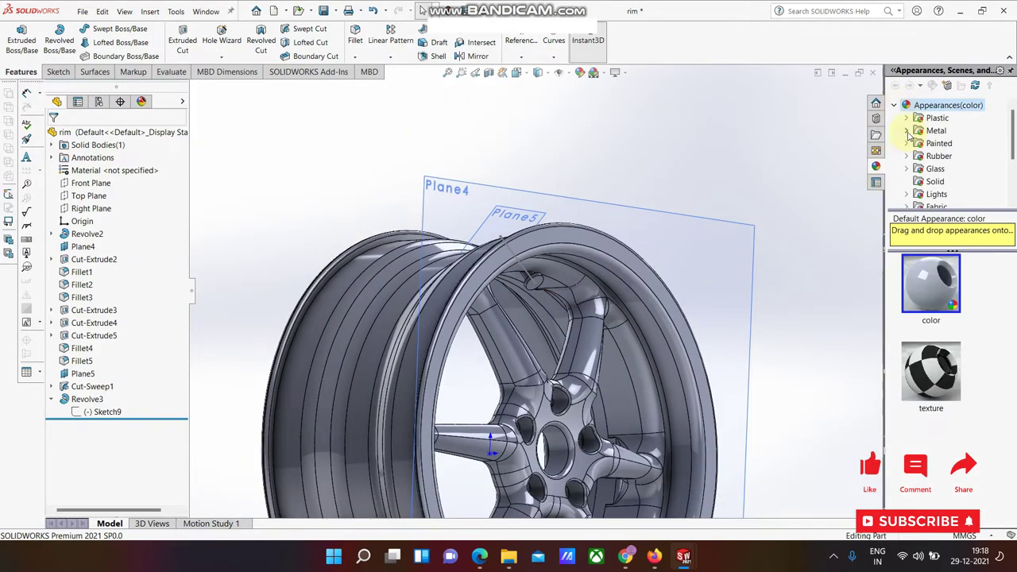
click(906, 131)
click(943, 144)
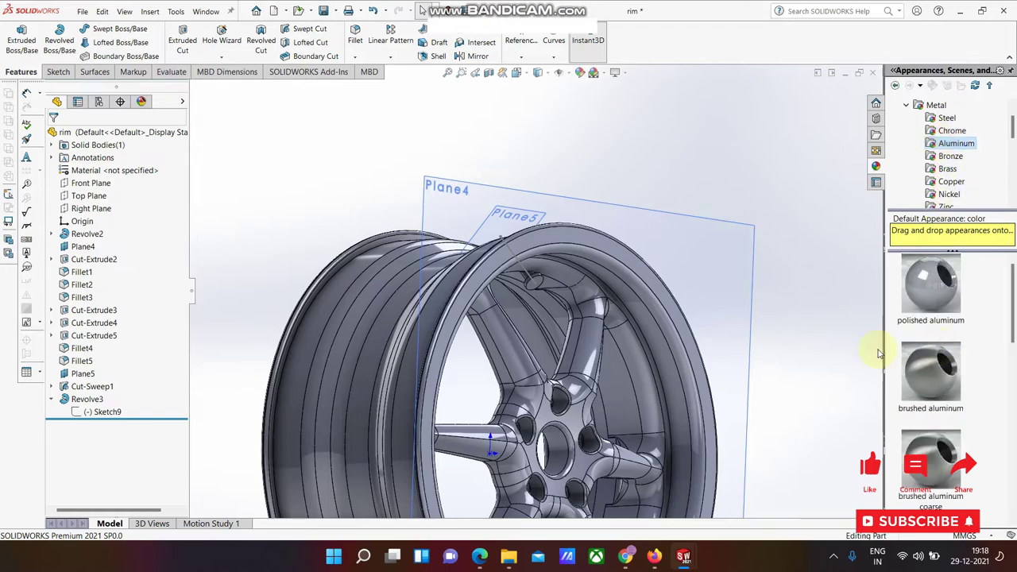
Step: Set the part material to 1060 Alloy from the Aluminium Alloys category
right_click(94, 170)
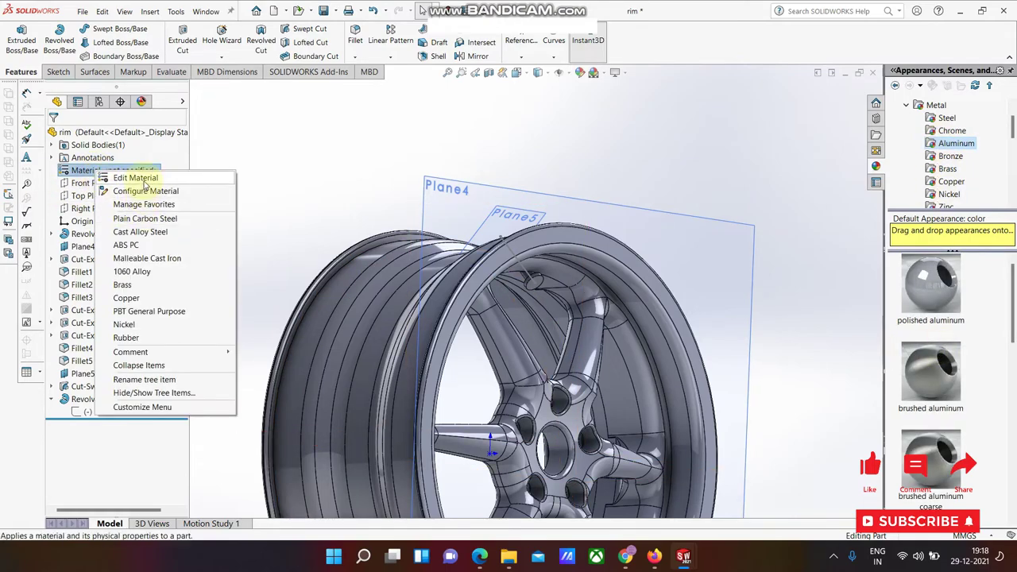
click(135, 178)
scroll(318, 242, down, 1)
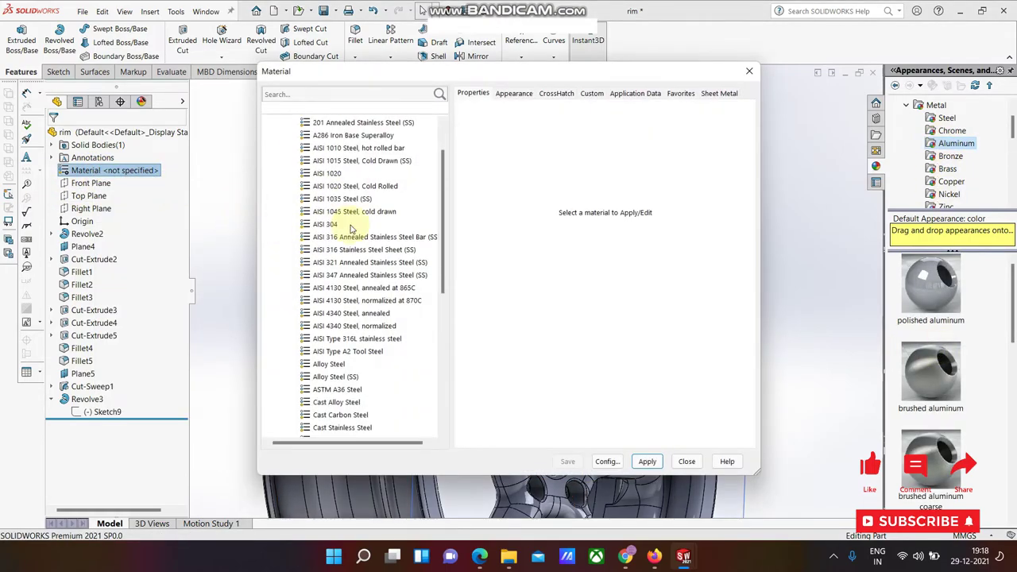
scroll(346, 250, down, 3)
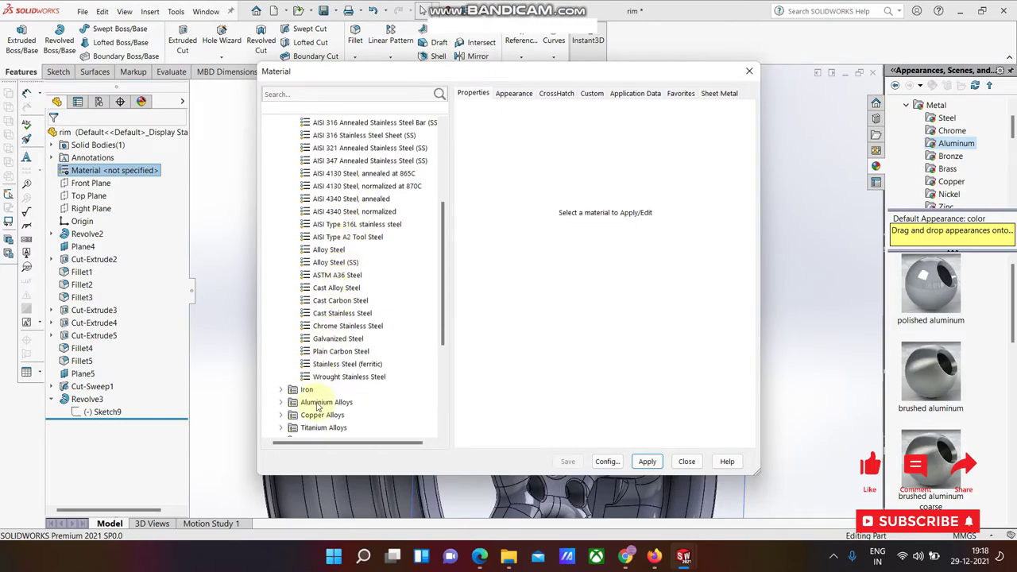
click(282, 404)
click(332, 136)
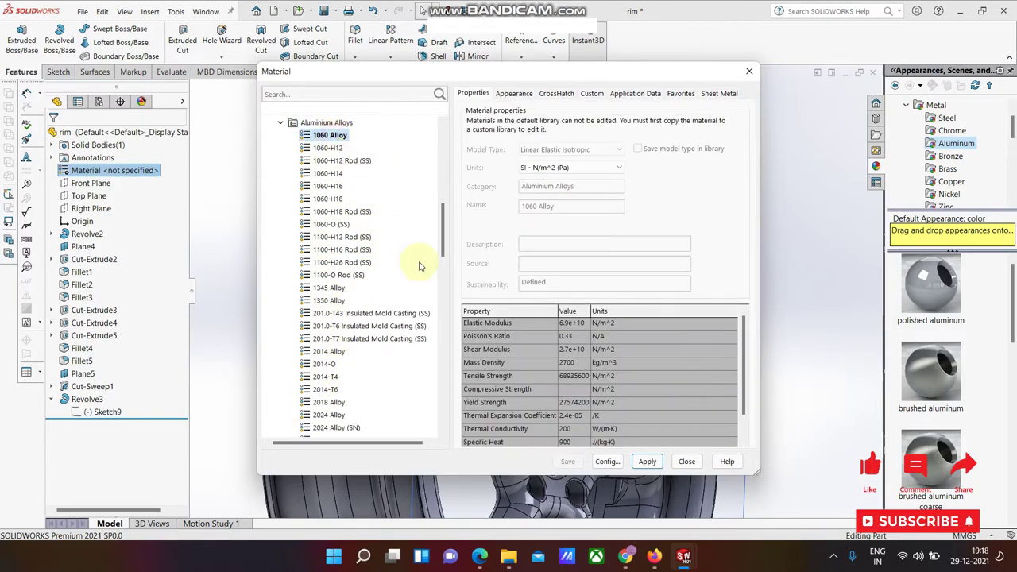
click(683, 462)
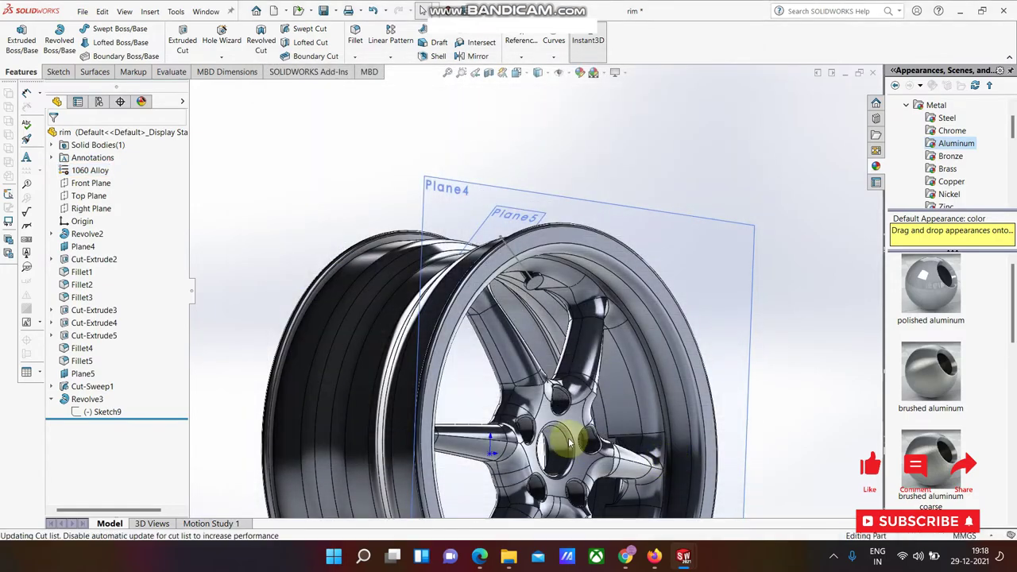
Step: Apply a black high-gloss plastic appearance to the rim
mouse_move(545, 389)
middle_down()
mouse_move(780, 364)
mouse_move(586, 200)
mouse_move(669, 290)
mouse_move(660, 363)
middle_up()
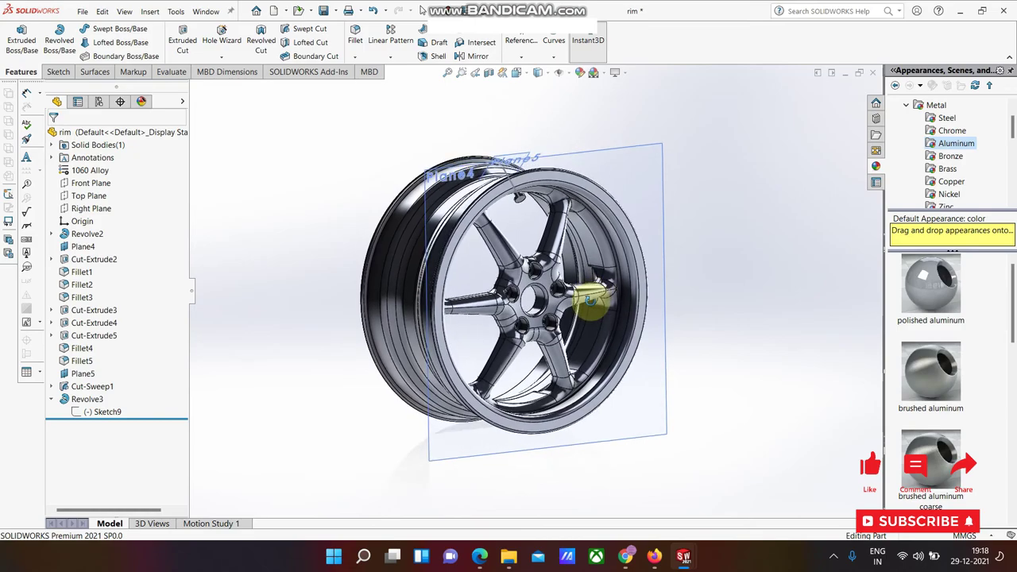
click(906, 105)
click(908, 117)
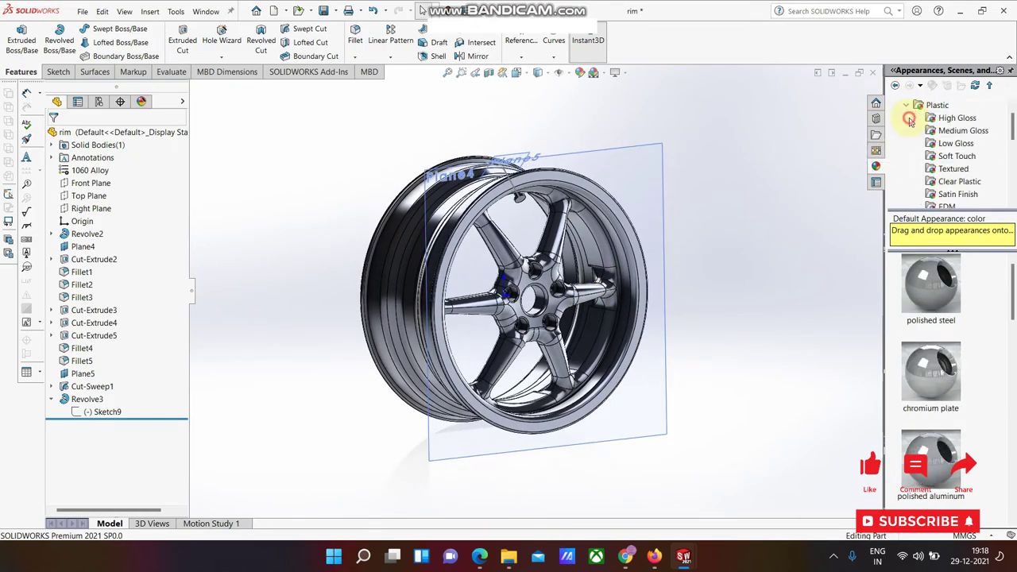
click(956, 117)
scroll(931, 357, down, 2)
scroll(931, 357, down, 3)
mouse_move(931, 459)
mouse_down()
mouse_move(838, 441)
mouse_move(515, 203)
mouse_up()
click(498, 200)
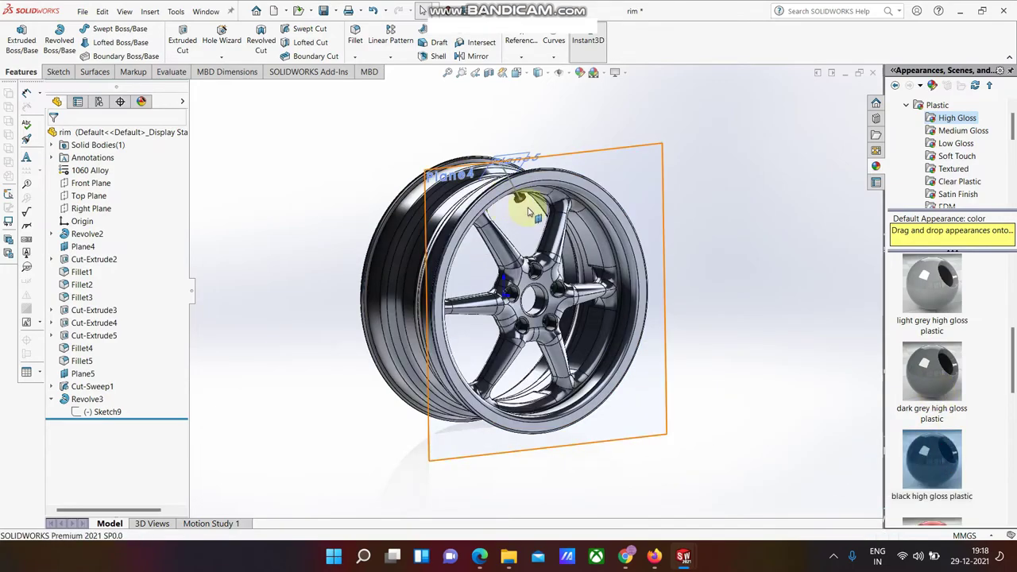
scroll(934, 310, up, 3)
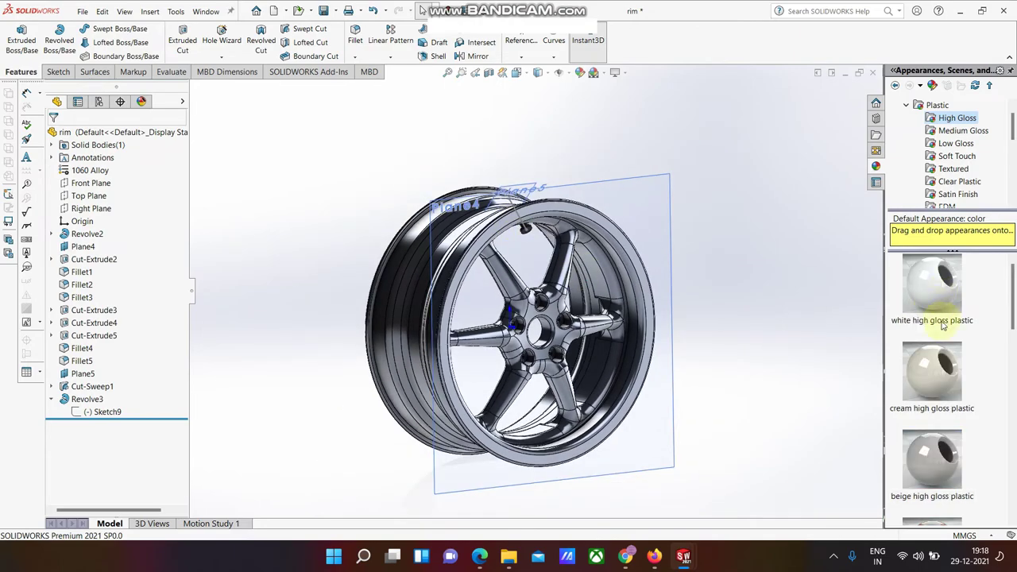
Step: Replace it with polished aluminum applied to the whole rim
click(904, 106)
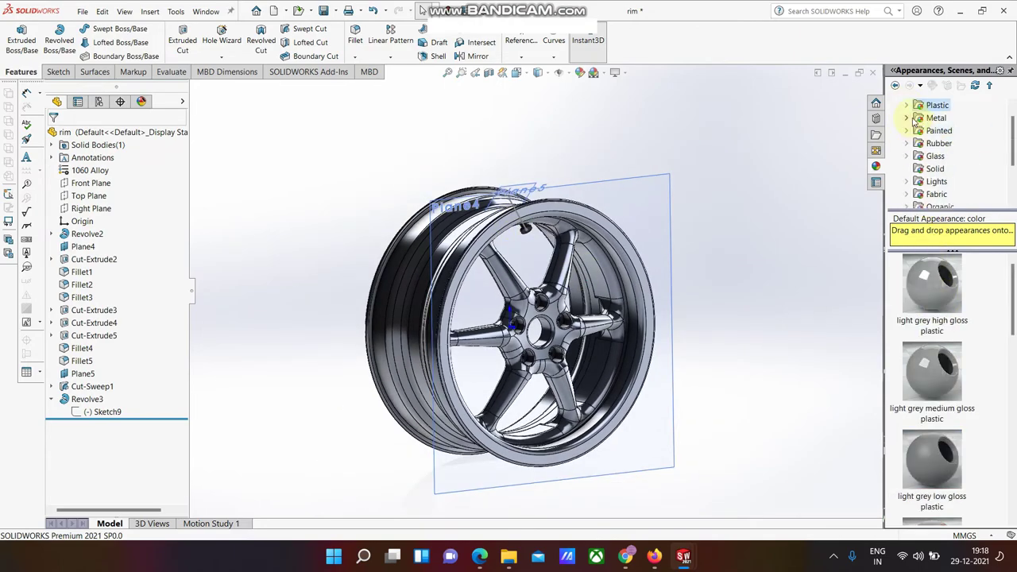
click(905, 118)
click(933, 145)
scroll(931, 353, down, 3)
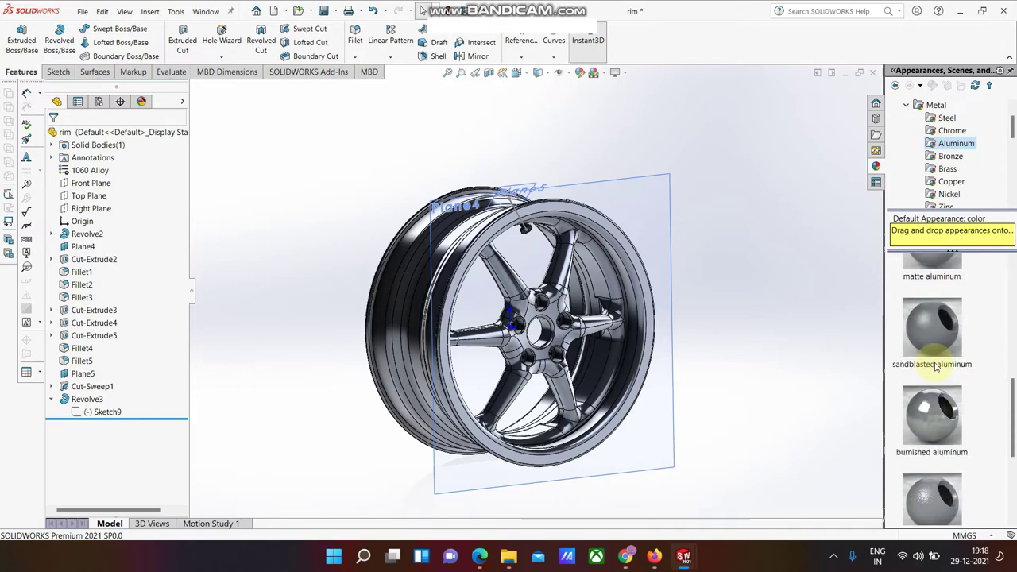
scroll(934, 375, down, 2)
scroll(935, 375, up, 2)
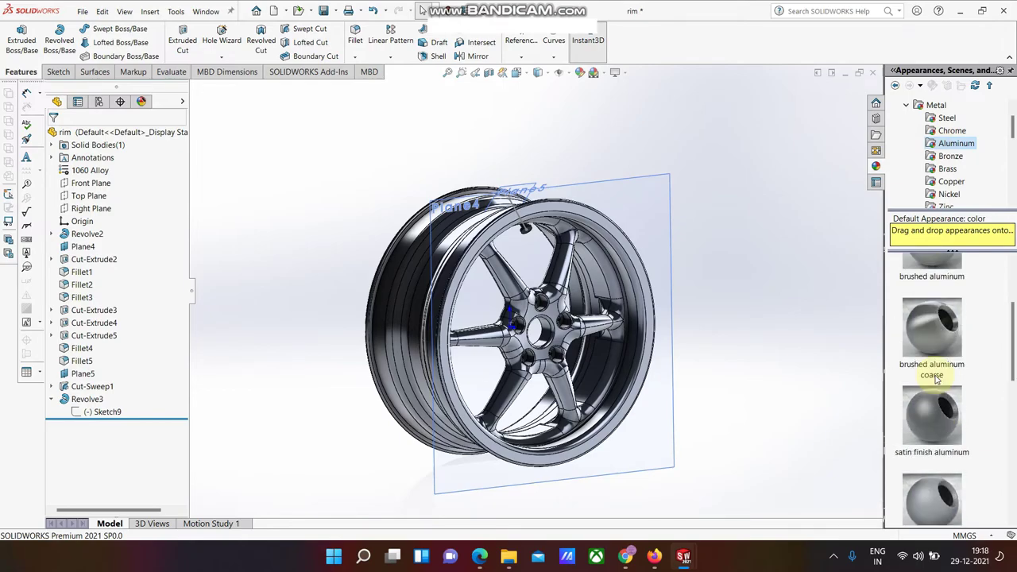
scroll(935, 375, up, 1)
mouse_move(930, 286)
mouse_down()
mouse_move(738, 378)
mouse_move(630, 386)
mouse_up()
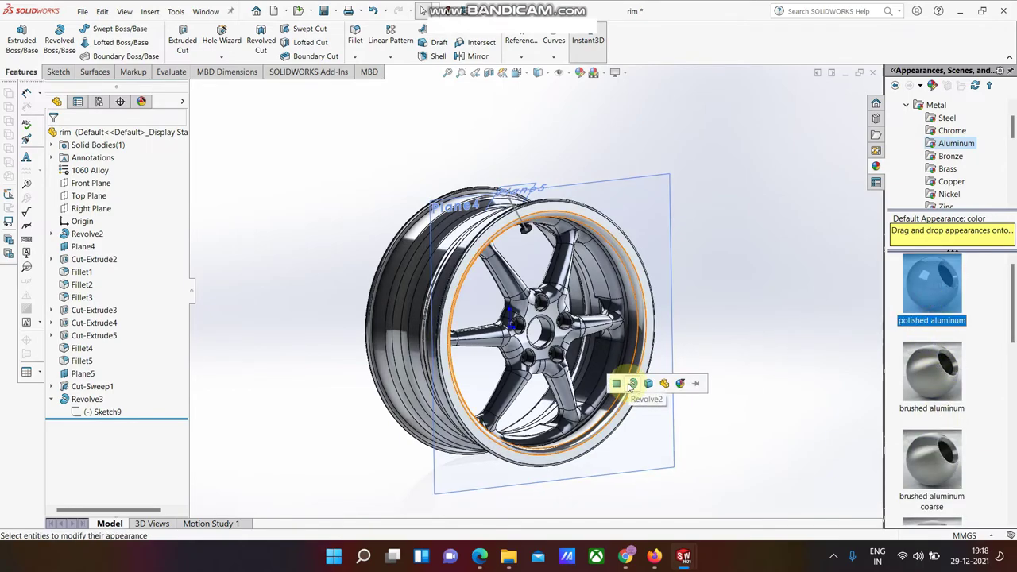
click(665, 383)
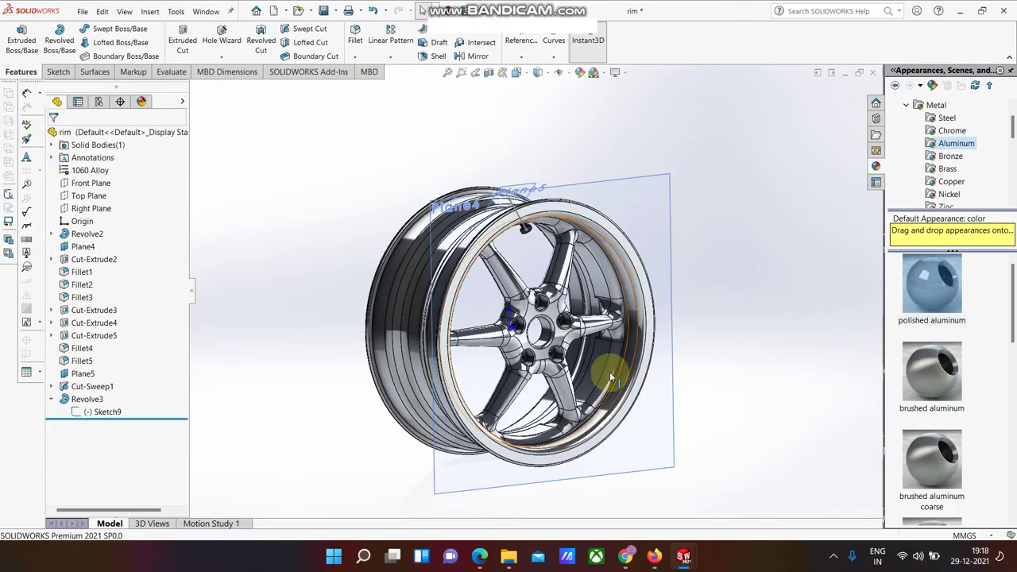
Step: Hide Plane4 and Plane5
middle_drag(613, 374, 718, 294)
click(559, 74)
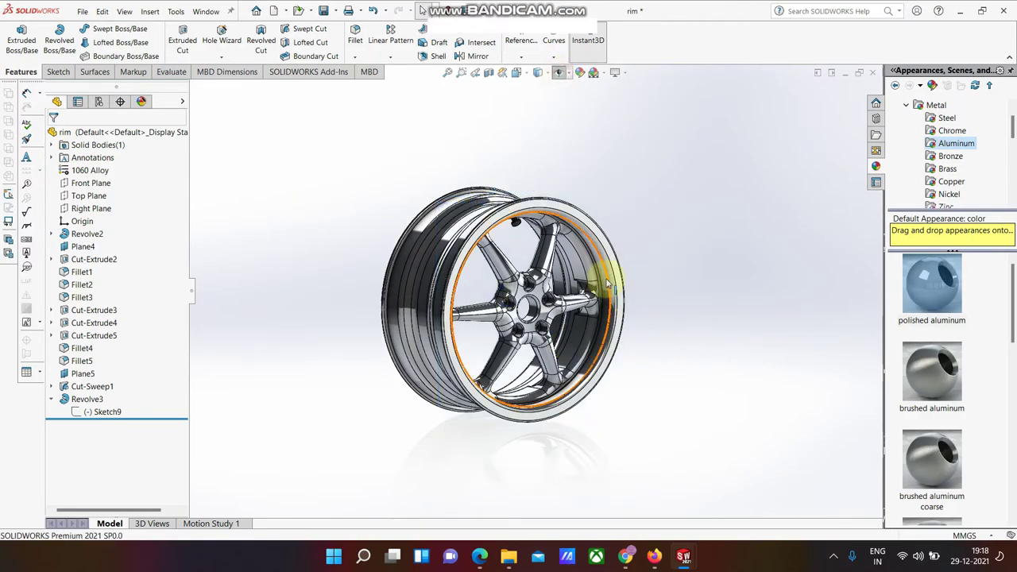
mouse_move(669, 273)
middle_down()
mouse_move(551, 374)
mouse_move(662, 352)
mouse_move(602, 340)
mouse_move(647, 428)
middle_up()
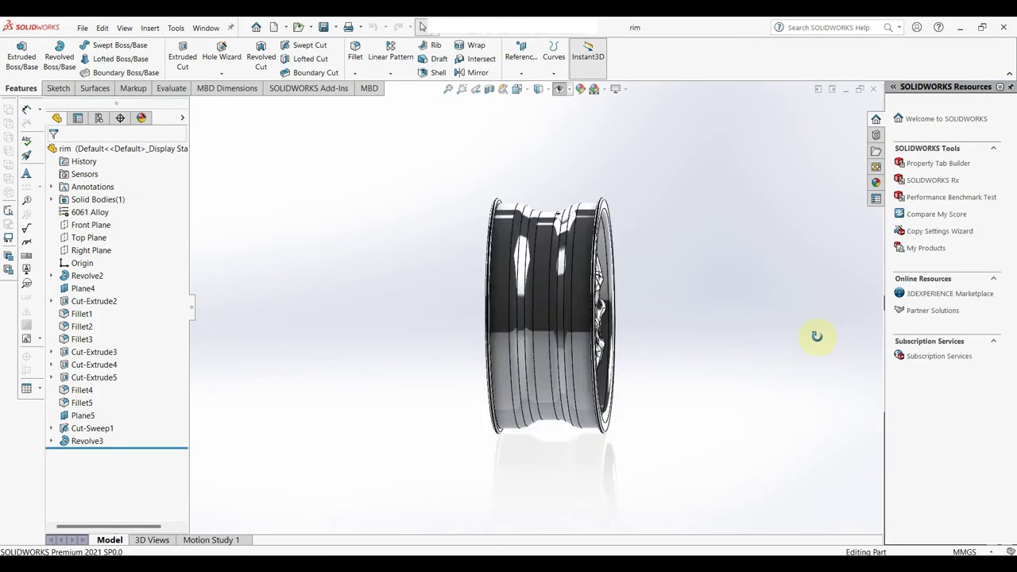
Step: Turn RealView Graphics off to view the rim with plain shading
mouse_move(815, 335)
middle_down()
mouse_move(840, 345)
mouse_move(785, 386)
mouse_move(829, 397)
mouse_move(754, 449)
mouse_move(572, 458)
mouse_move(476, 410)
mouse_move(658, 381)
mouse_move(658, 462)
mouse_move(628, 470)
mouse_move(708, 311)
mouse_move(595, 344)
mouse_move(444, 368)
mouse_move(307, 356)
mouse_move(307, 318)
mouse_move(279, 331)
mouse_move(671, 21)
middle_up()
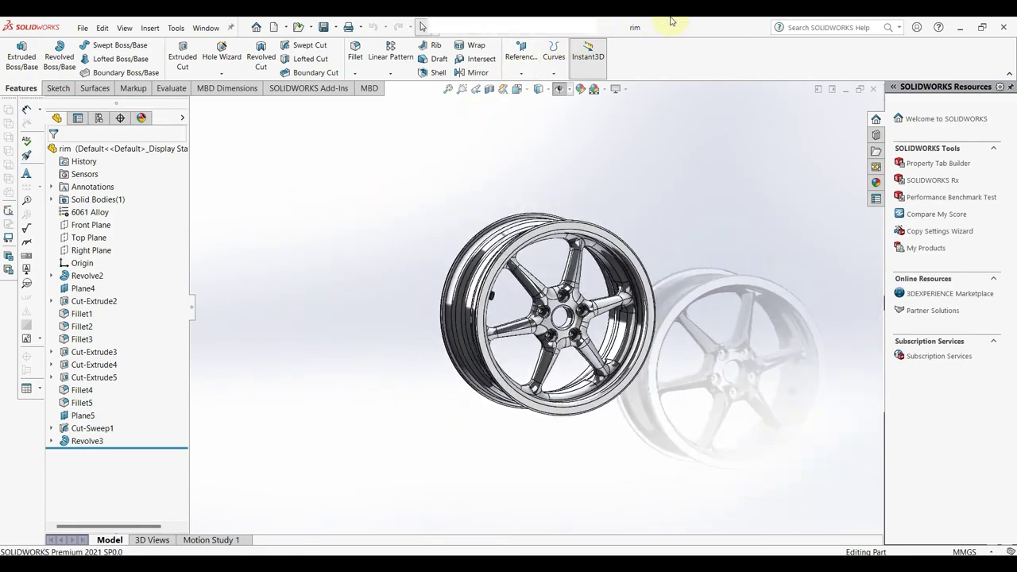
click(625, 91)
click(650, 106)
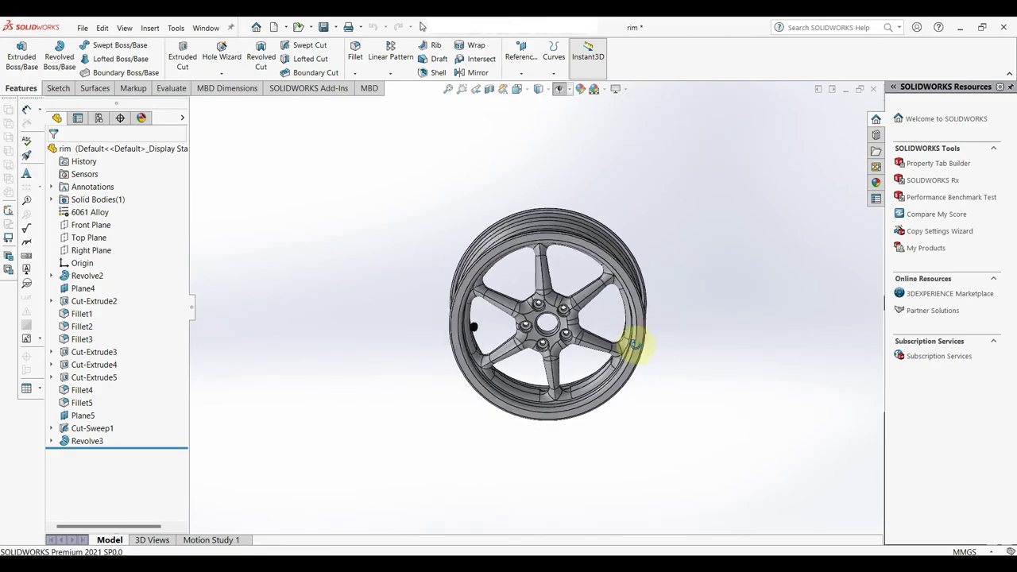
Step: Turn RealView Graphics back on and inspect the reflective rim side-on
click(629, 89)
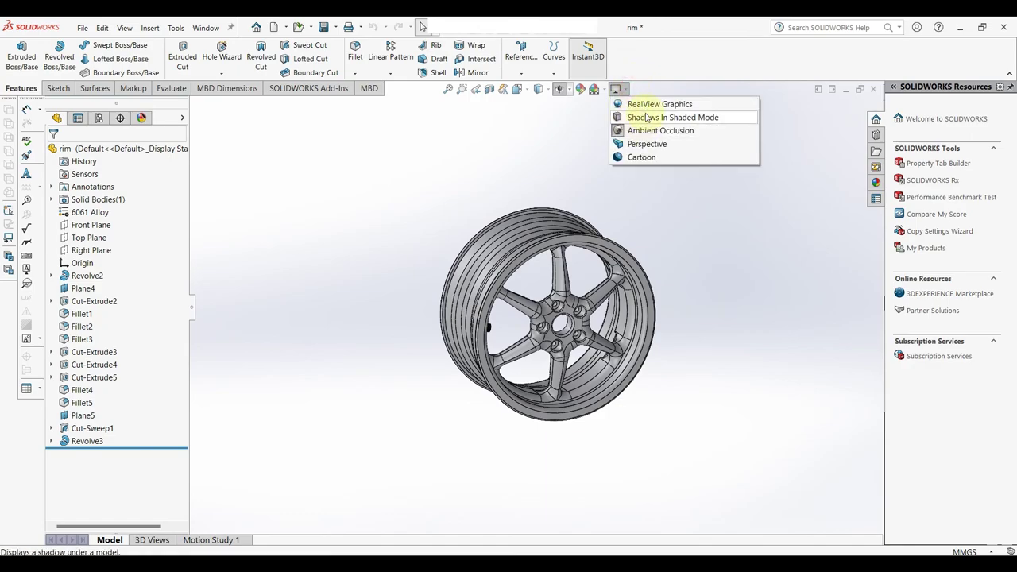
click(649, 105)
middle_drag(659, 288, 628, 212)
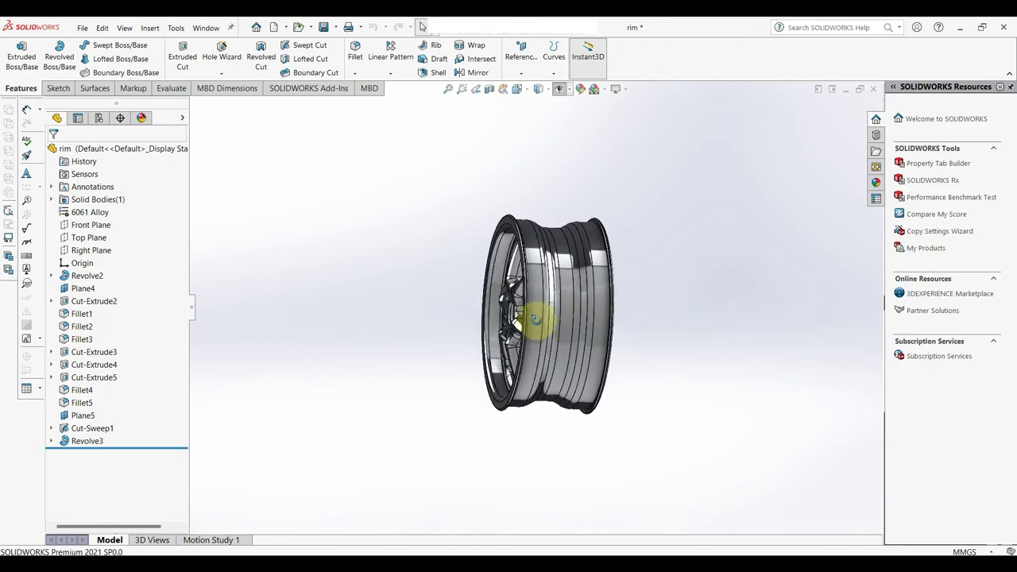